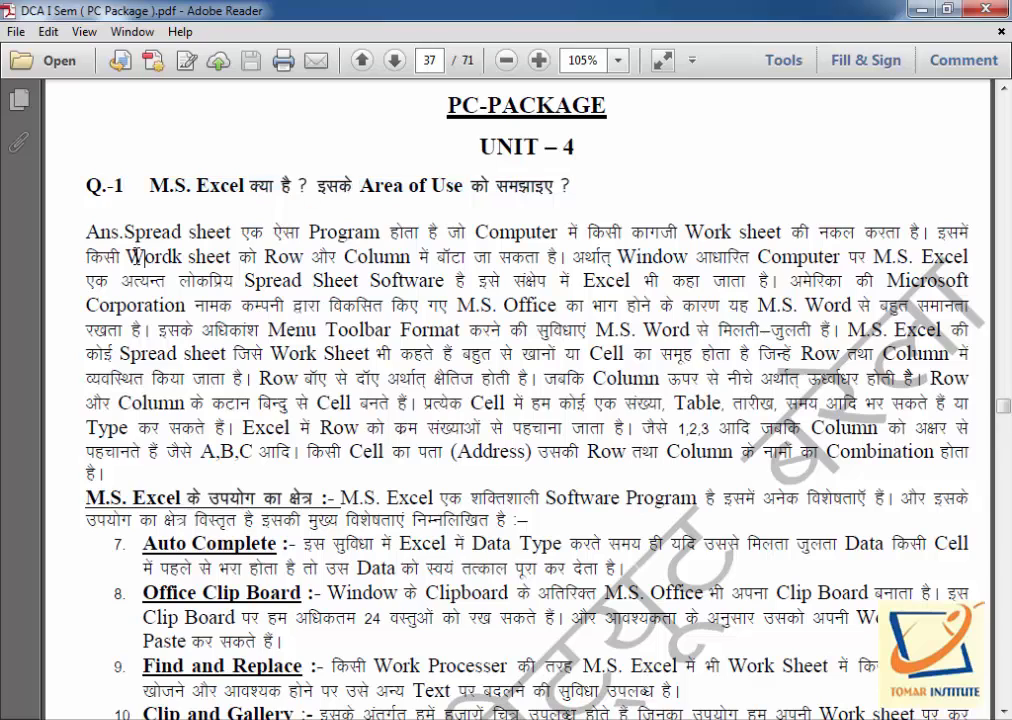
- Highlight the words "Spread sheet" at the start of the Unit 4 answer on page 37
scroll(135, 252, down, 1)
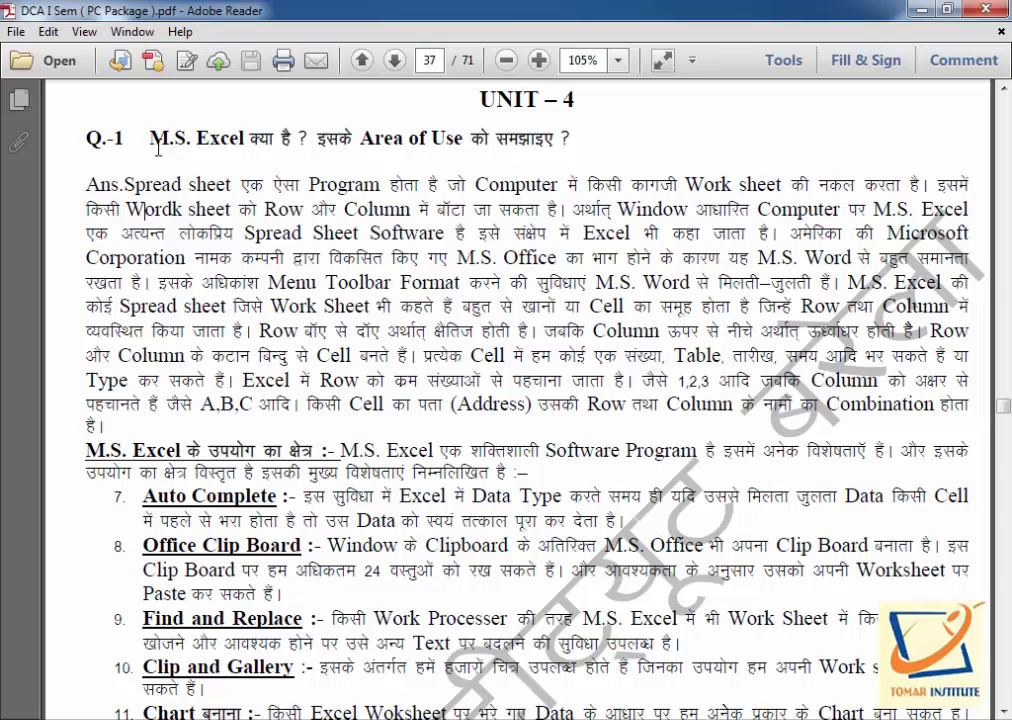
drag(124, 184, 231, 186)
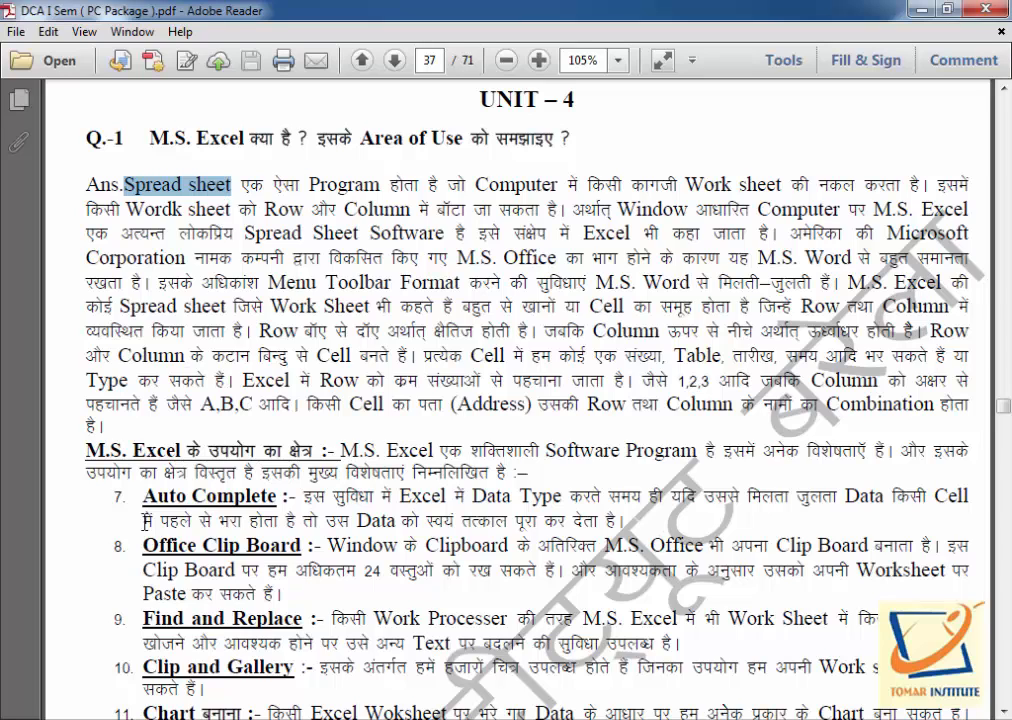
- Launch Microsoft Office Excel 2003 and close its Getting Started pane
click(26, 718)
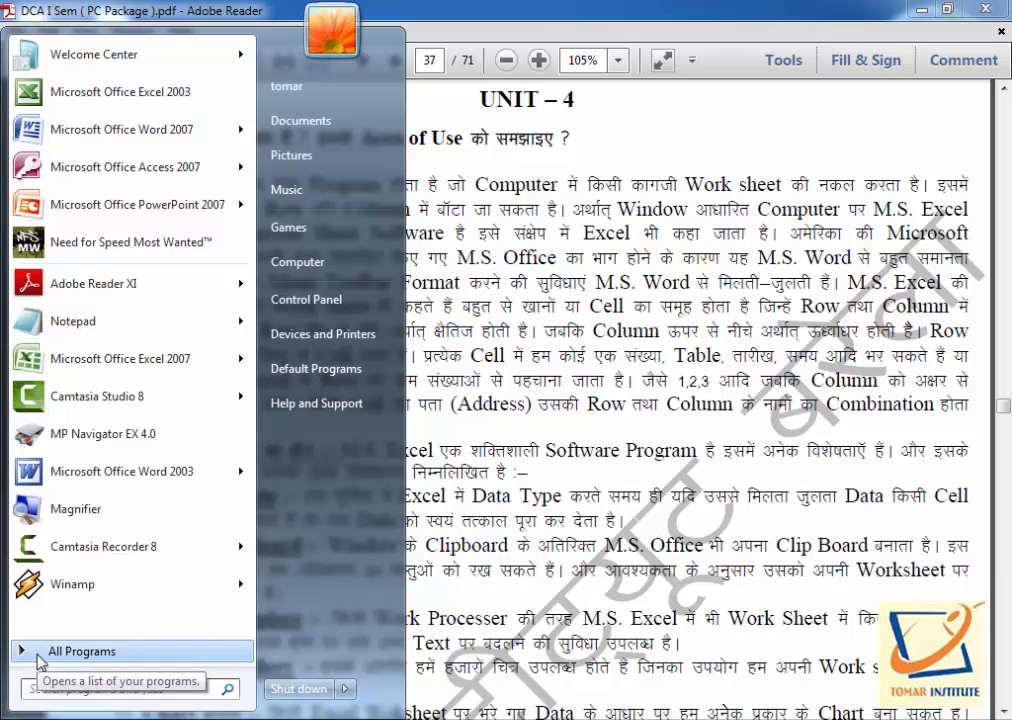
click(40, 659)
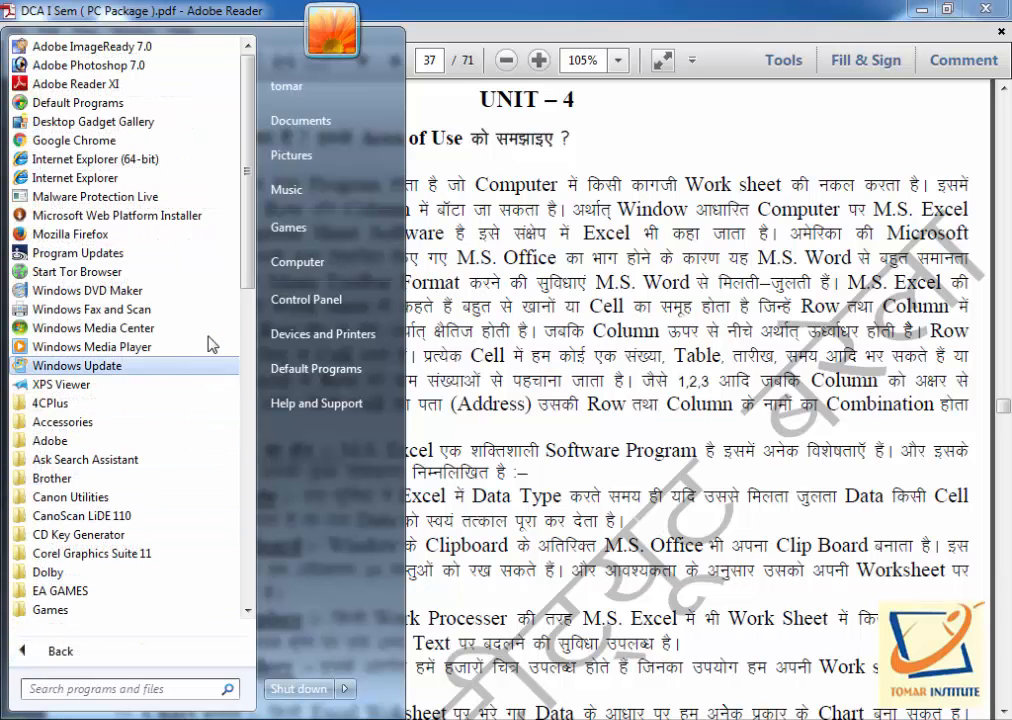
drag(245, 279, 244, 445)
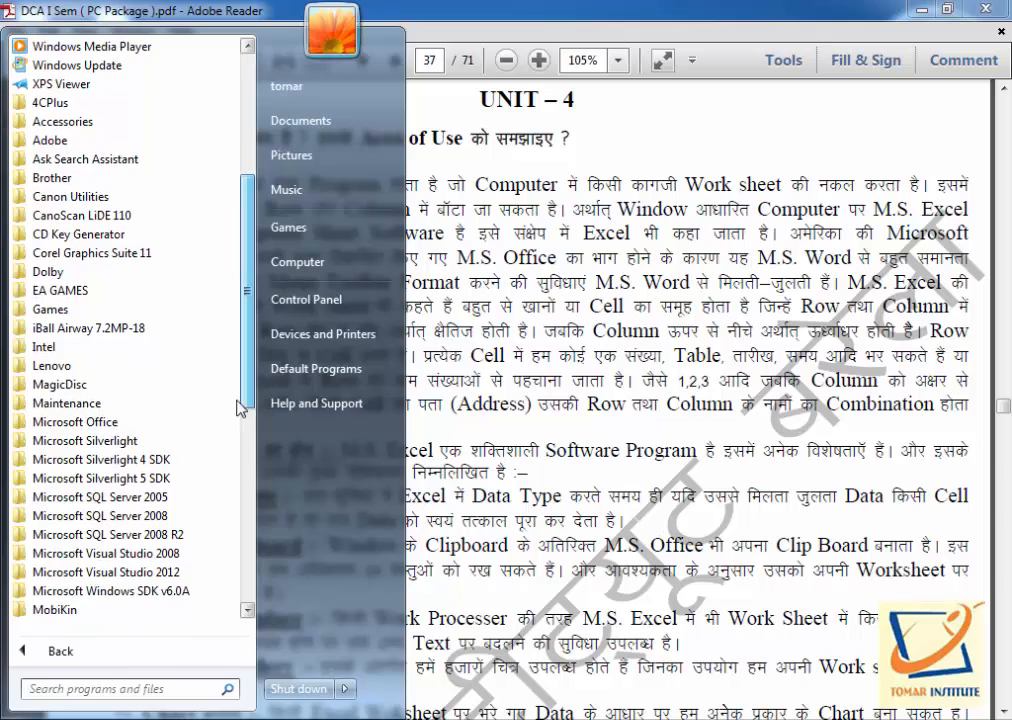
click(150, 422)
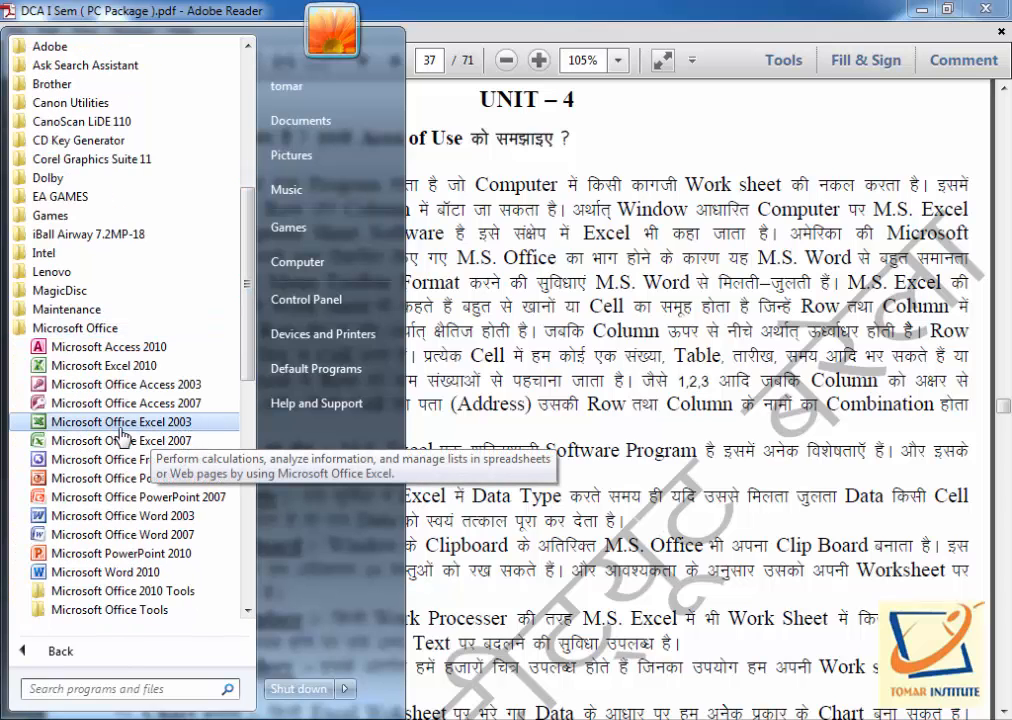
click(142, 428)
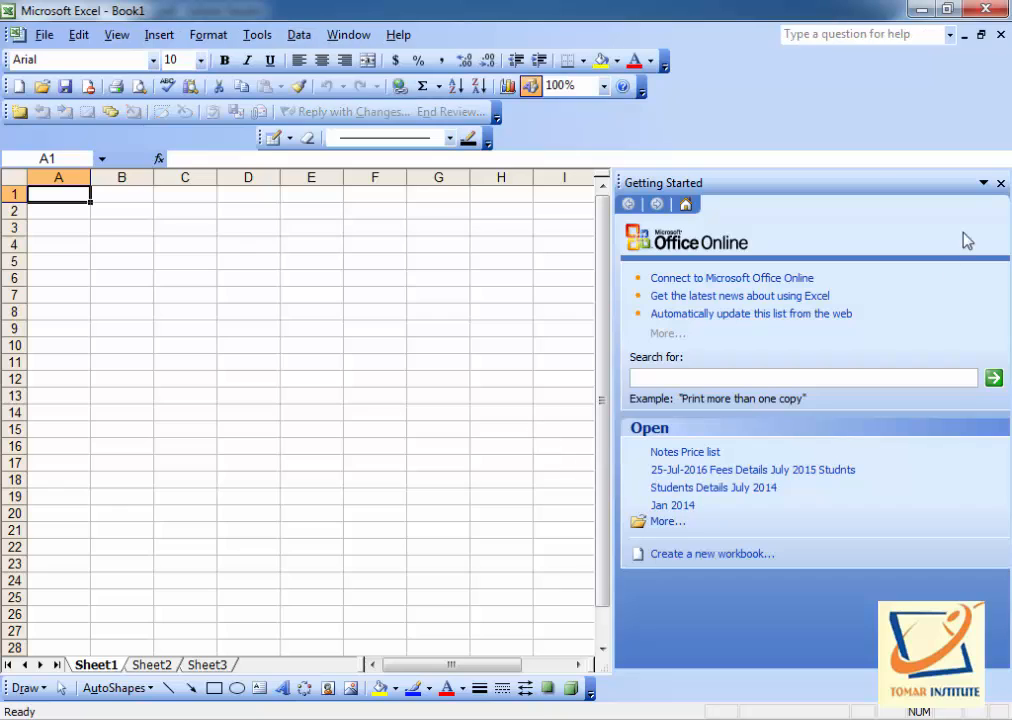
click(1000, 183)
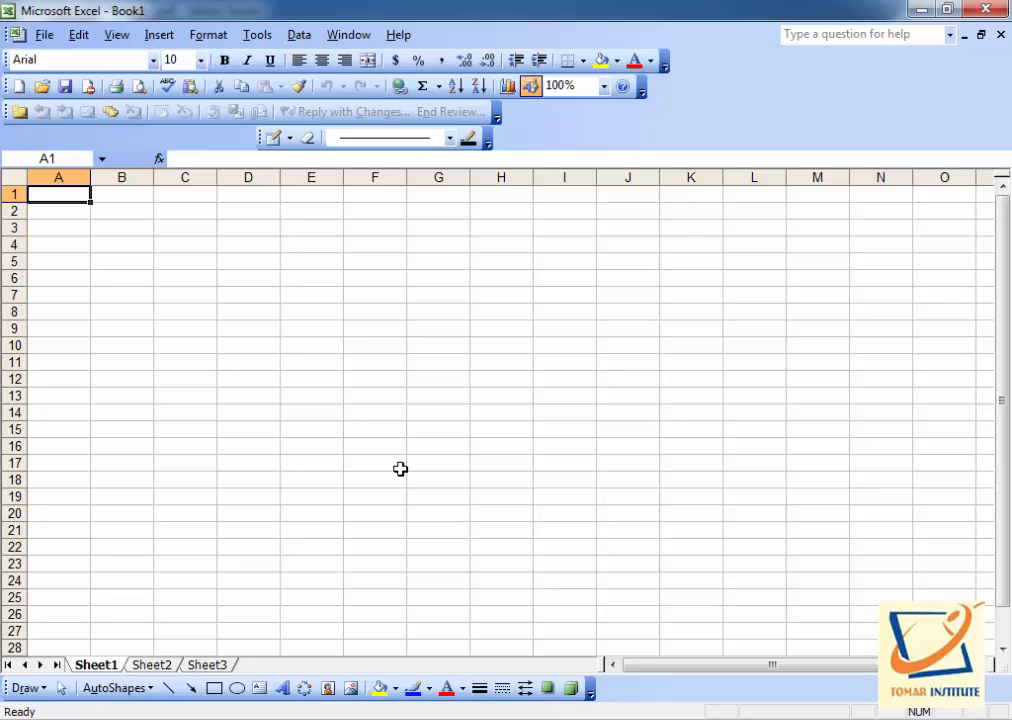
- On Sheet1, select columns C and B, and rows 1, 5 and 7, one at a time to show the grid
click(185, 177)
click(122, 178)
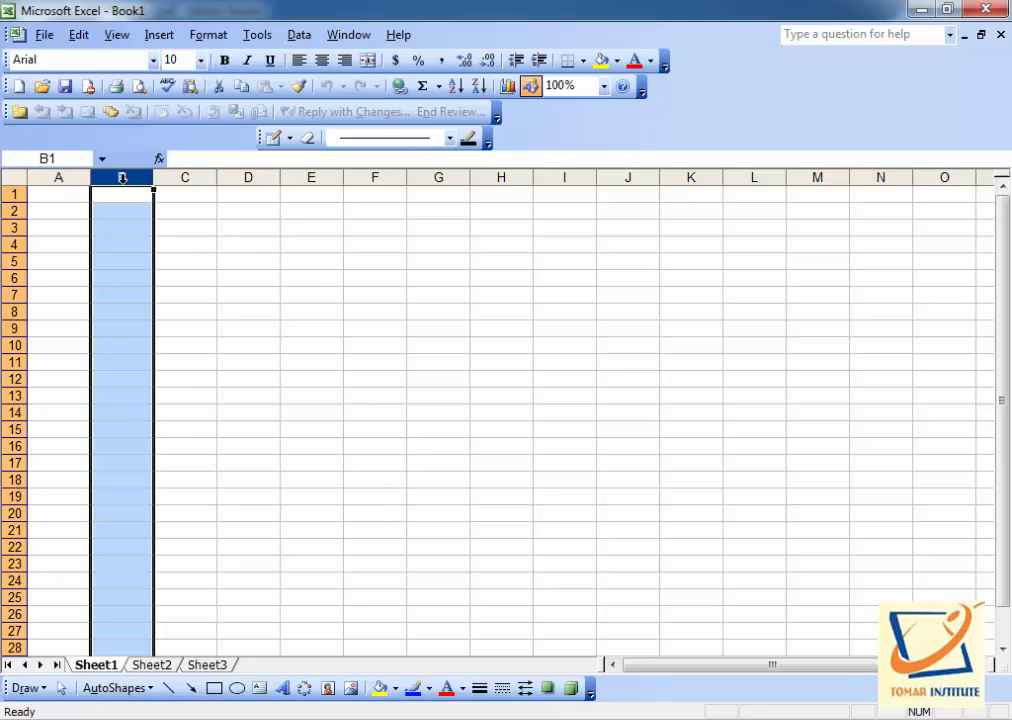
click(264, 199)
click(12, 194)
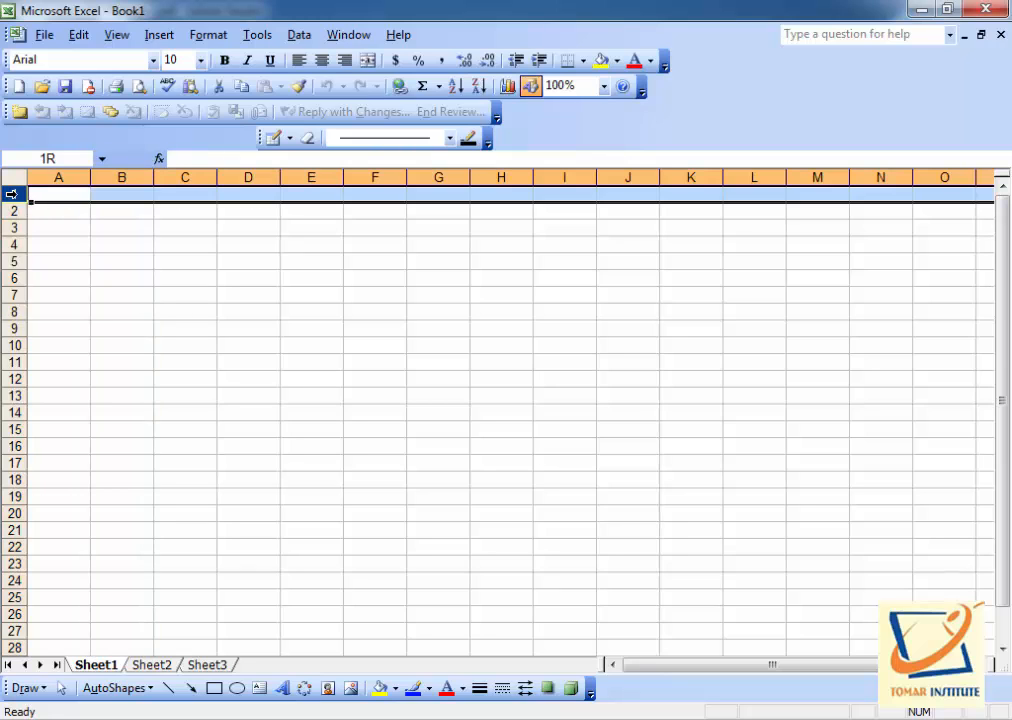
click(12, 262)
click(12, 295)
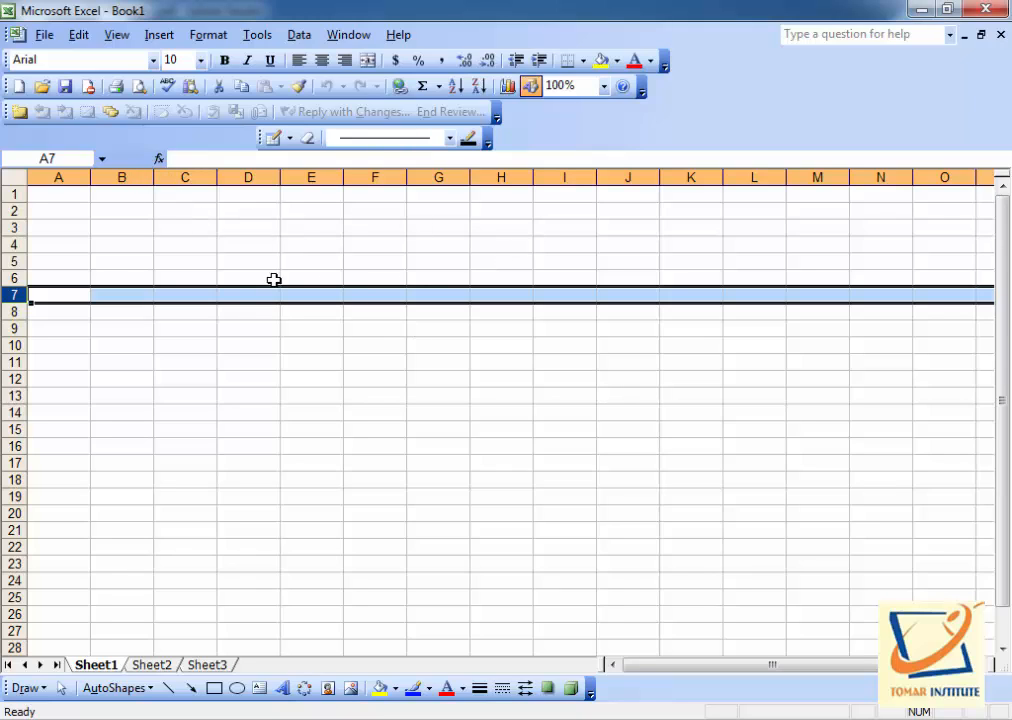
- Display Sheet2 and Sheet3 of the workbook, ending on Sheet3
click(150, 667)
click(207, 666)
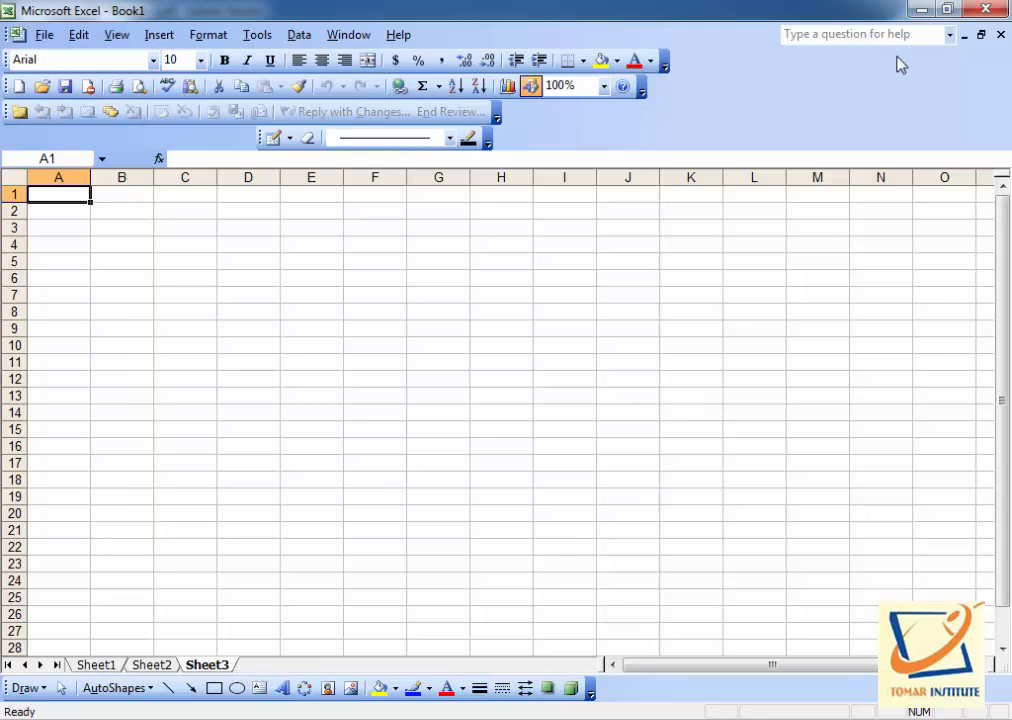
- Switch to Adobe Reader to highlight "M.S." in the Q.-1 heading, and return to Excel
click(920, 9)
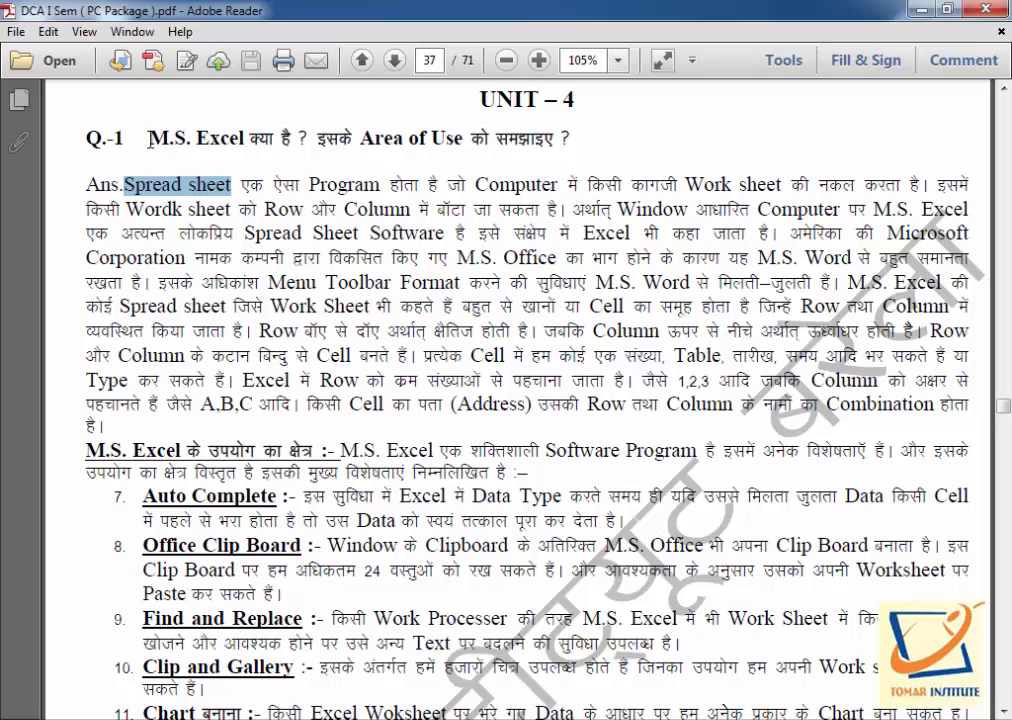
drag(150, 140, 196, 132)
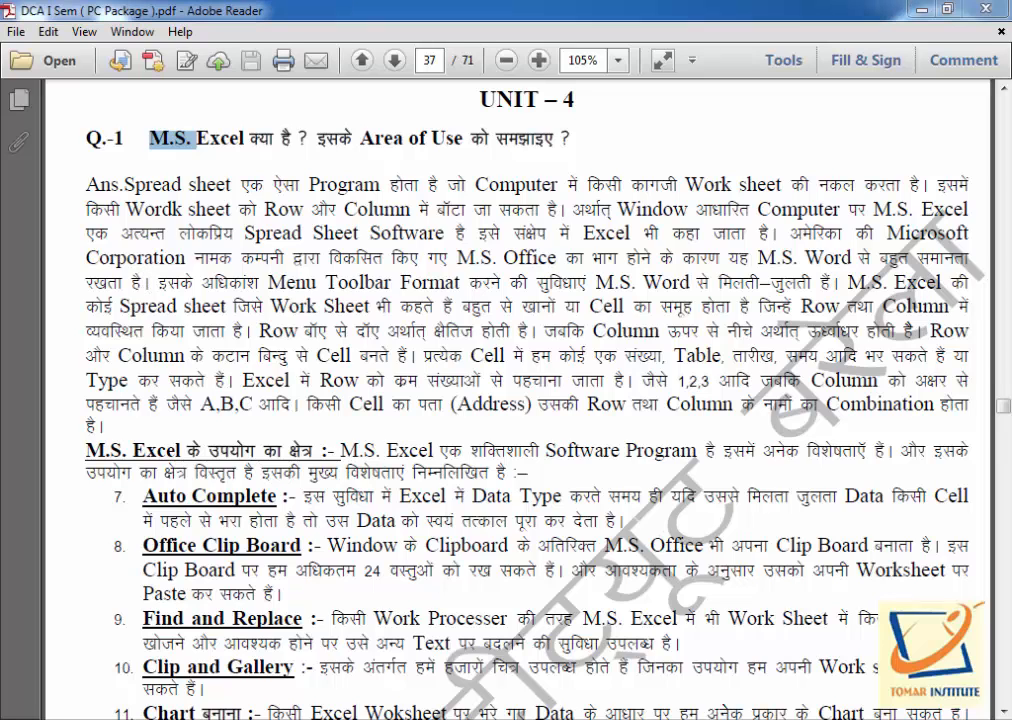
key(alt+Tab)
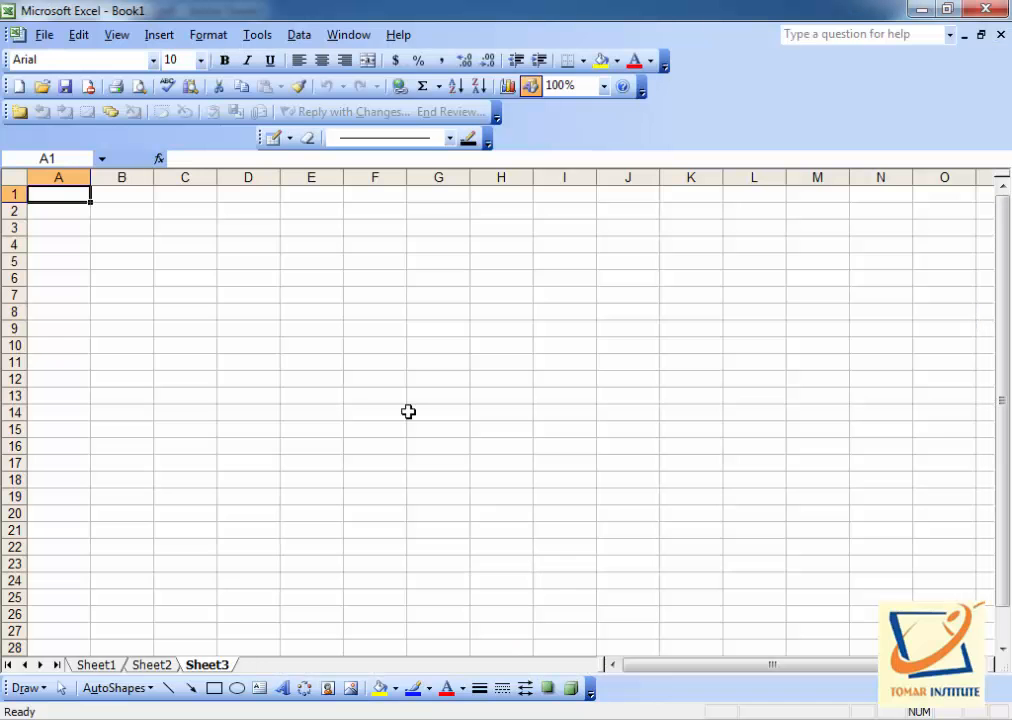
click(44, 36)
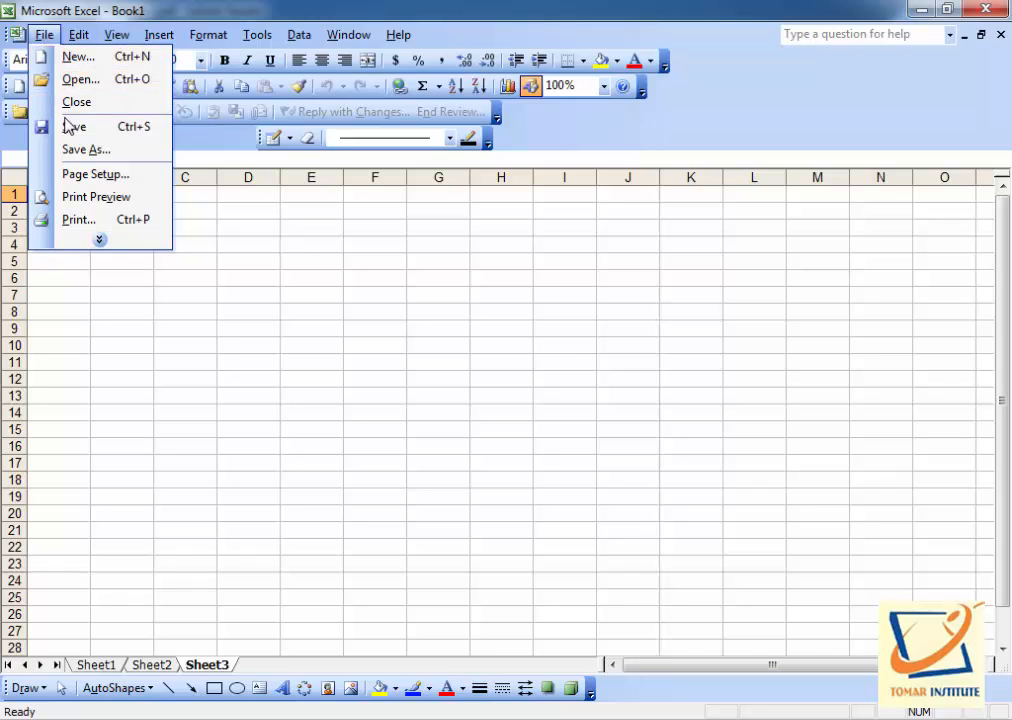
mouse_move(80, 38)
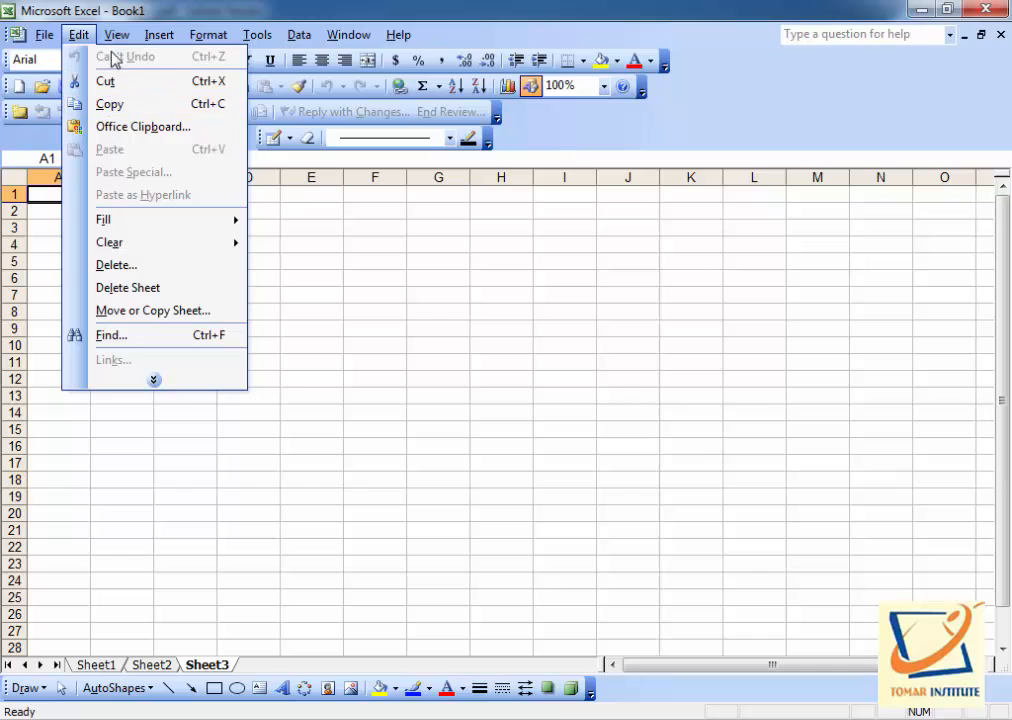
mouse_move(116, 38)
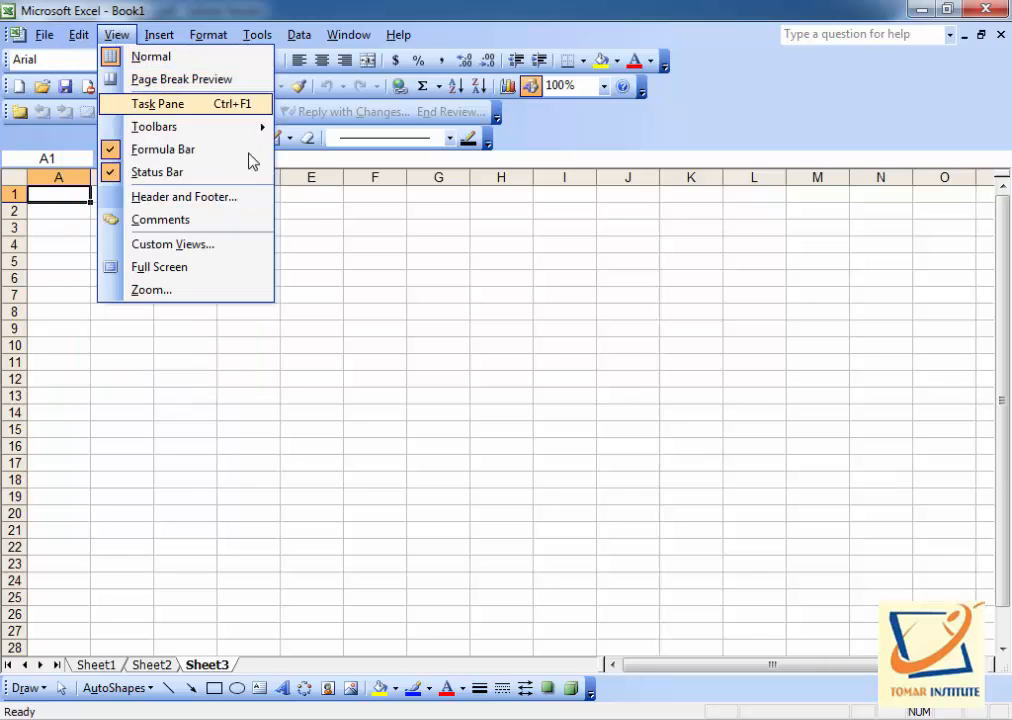
click(312, 228)
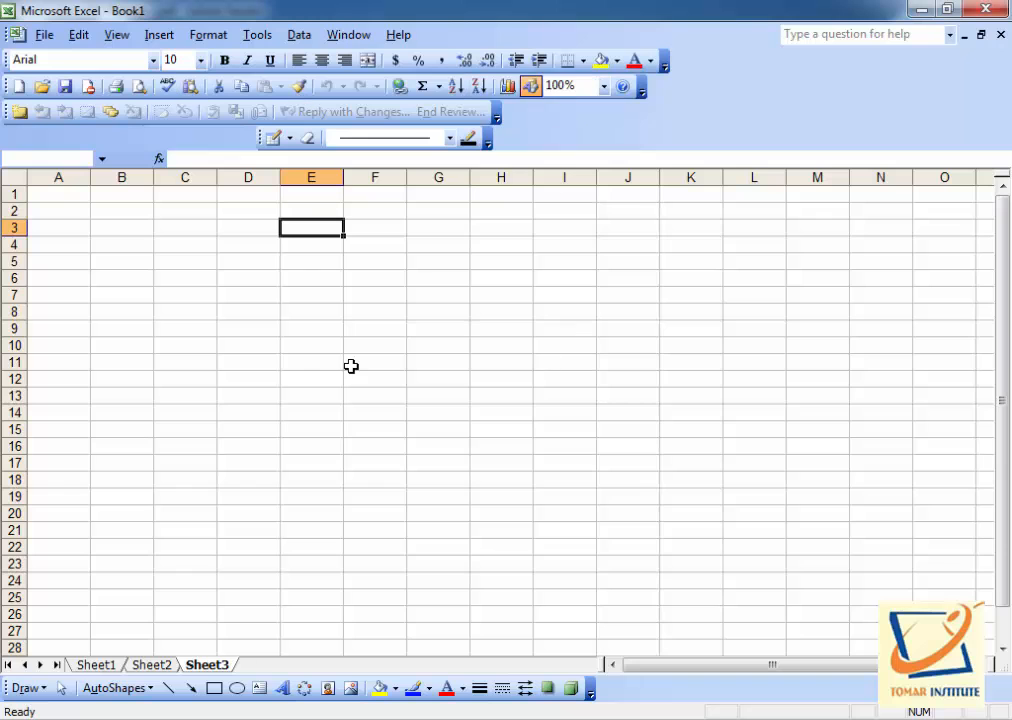
click(555, 719)
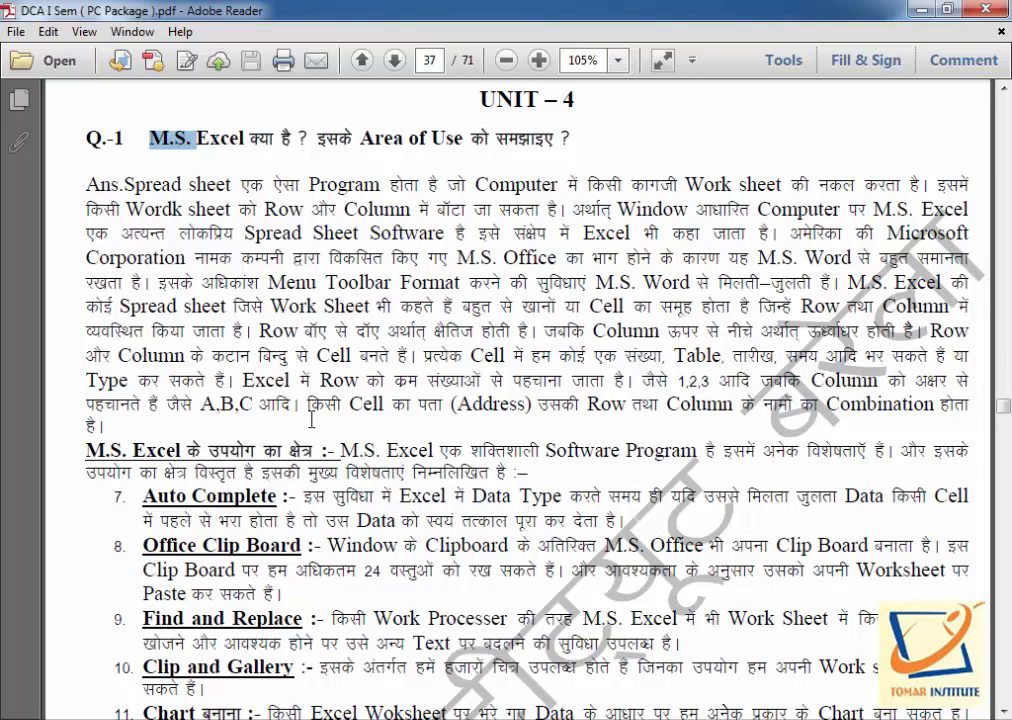
click(579, 718)
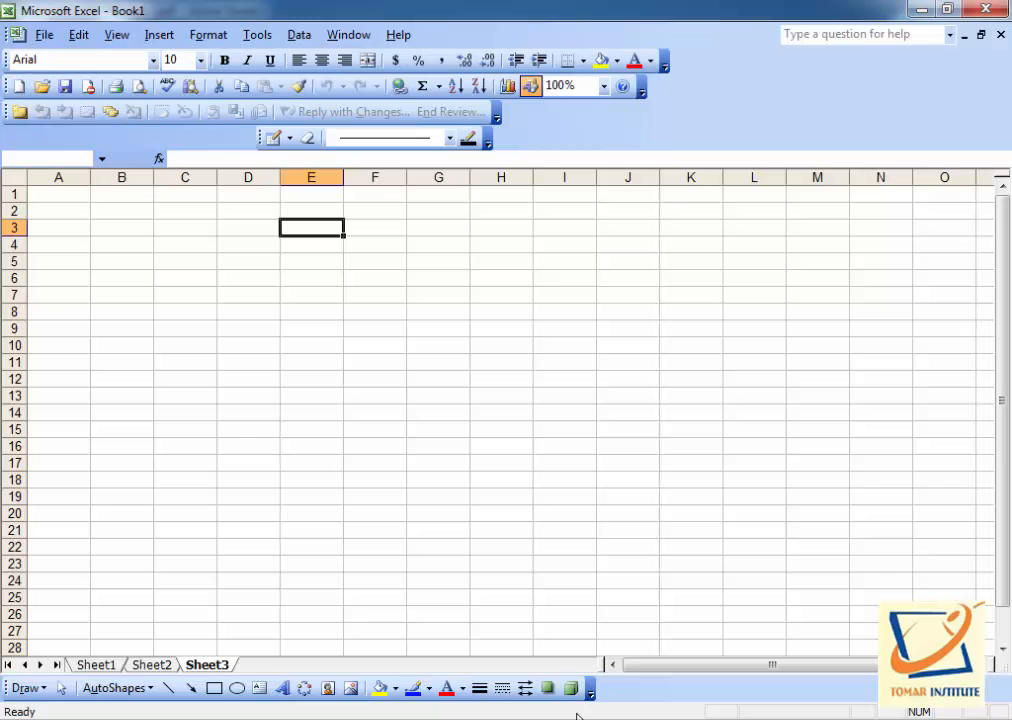
- Select the cell range A1:N22 on Sheet3 to show the worksheet area, and clear the selection
click(159, 248)
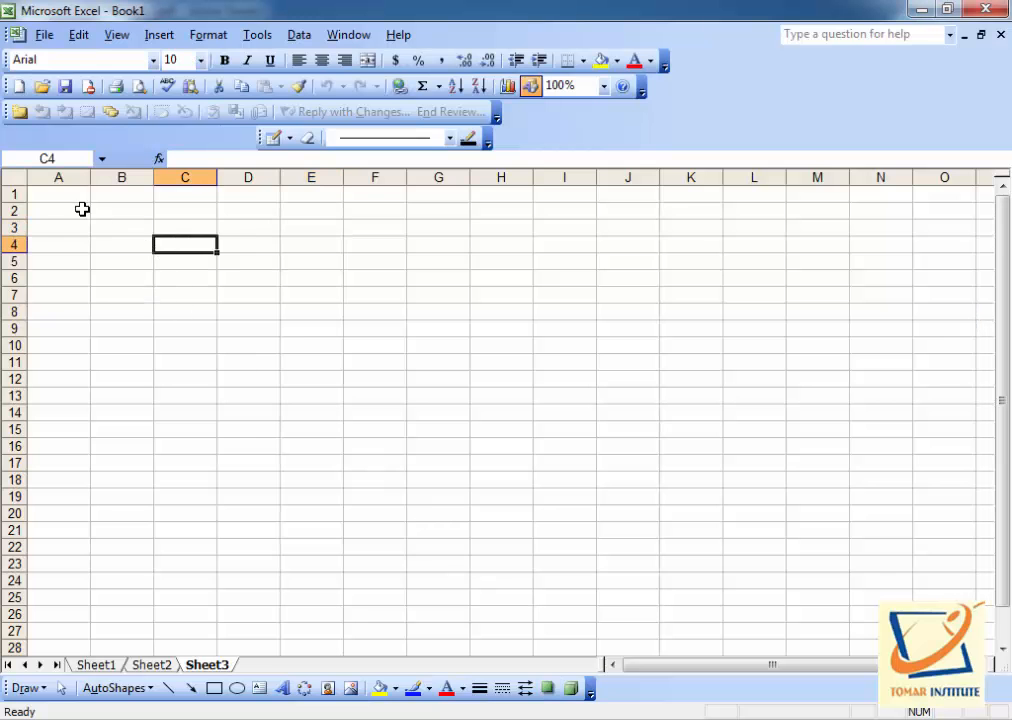
drag(60, 194, 886, 552)
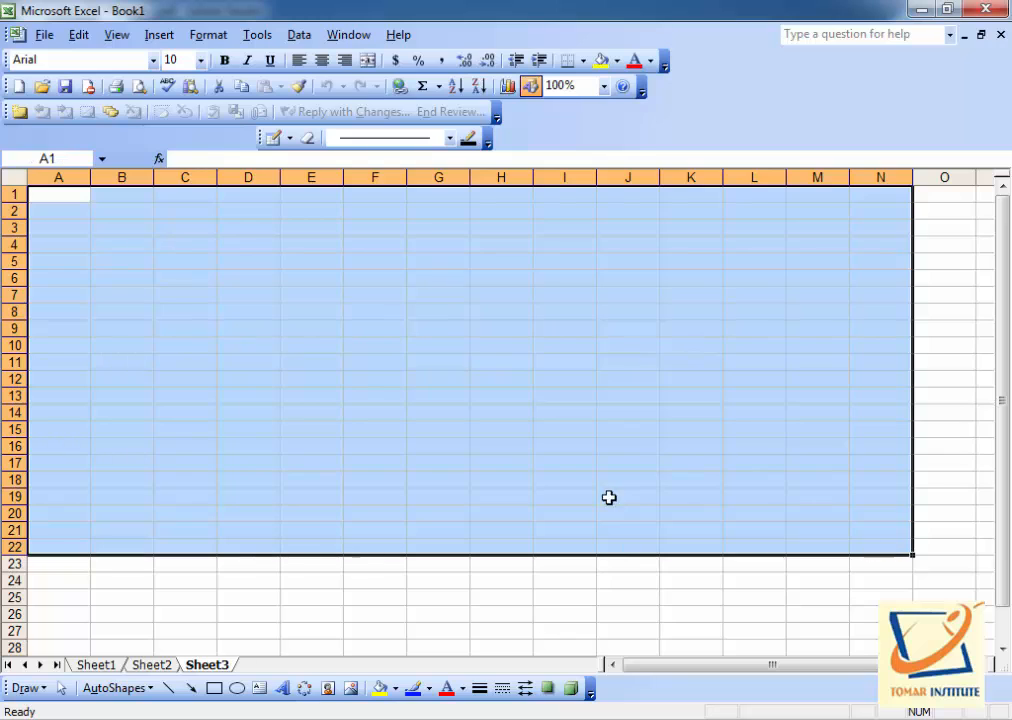
click(355, 395)
- Select columns A through D one by one, followed by rows 1 through 3, on Sheet3
click(60, 176)
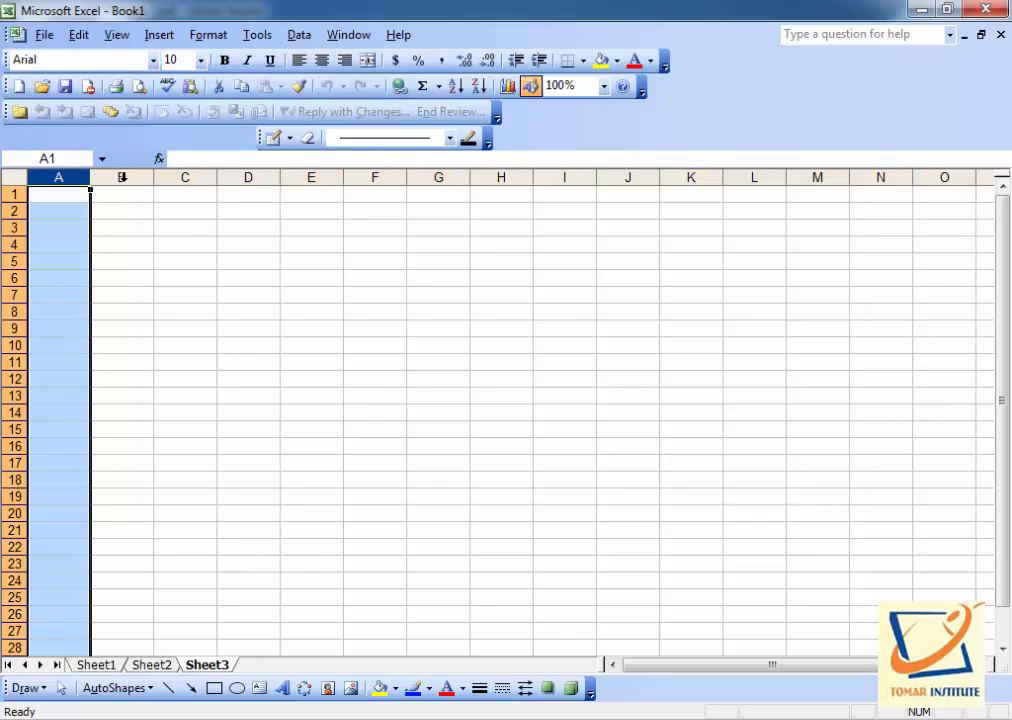
click(122, 176)
click(185, 176)
click(248, 176)
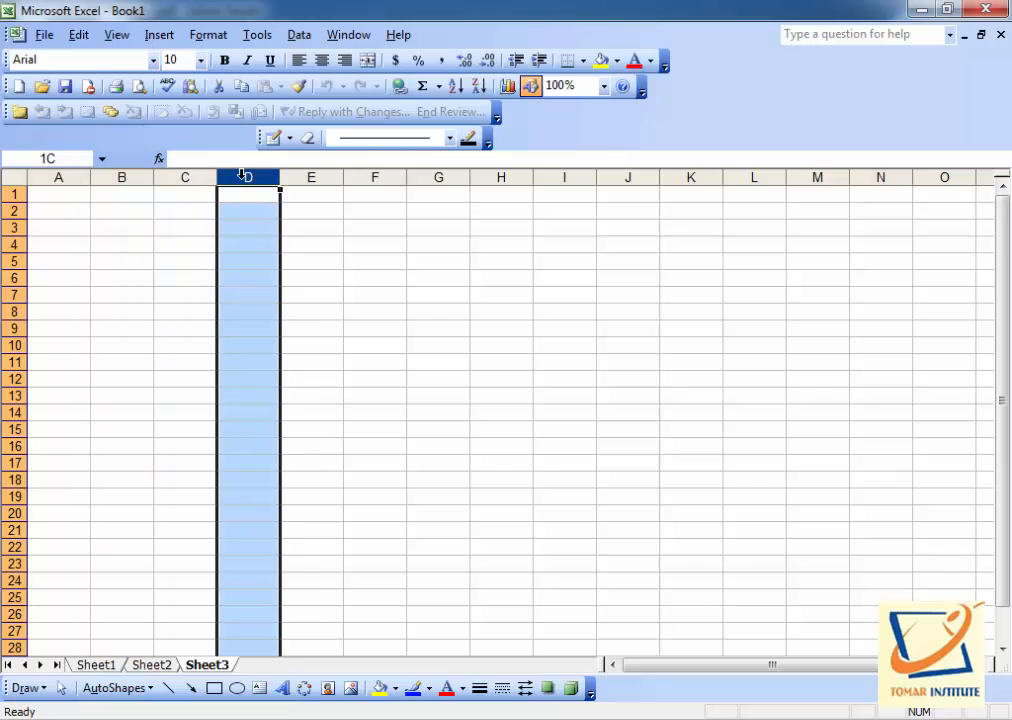
click(10, 193)
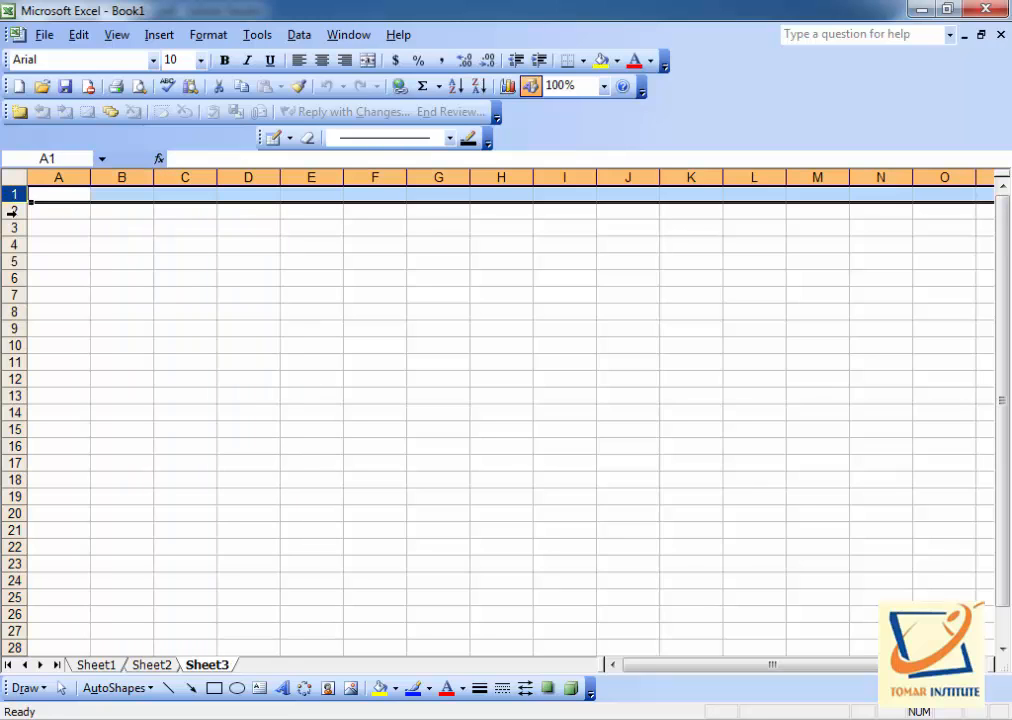
click(12, 210)
click(12, 227)
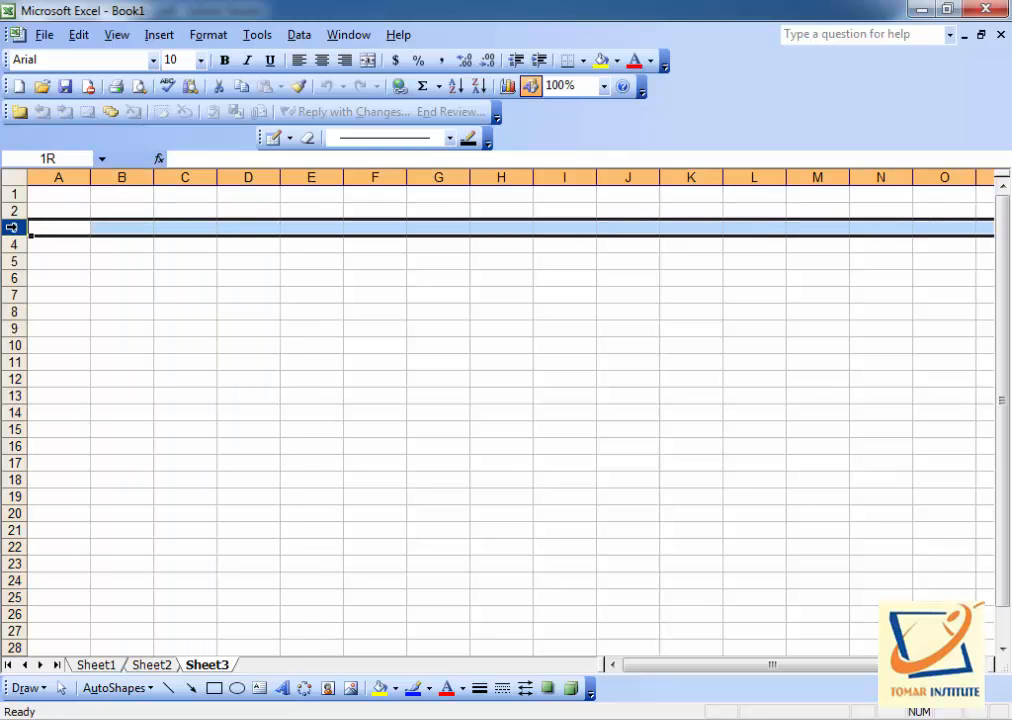
- Show how column E and row 3 meet at cell E3, and select neighbouring cells E4, E5, D5 and D4
click(302, 176)
click(10, 228)
click(306, 232)
click(301, 252)
click(301, 261)
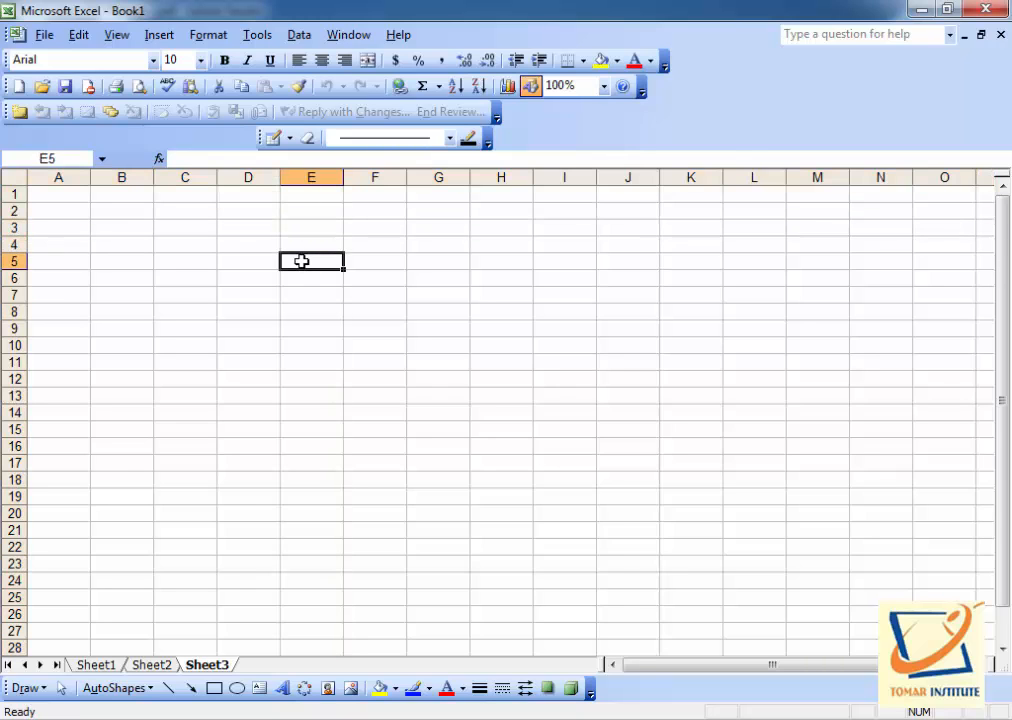
click(260, 258)
click(256, 247)
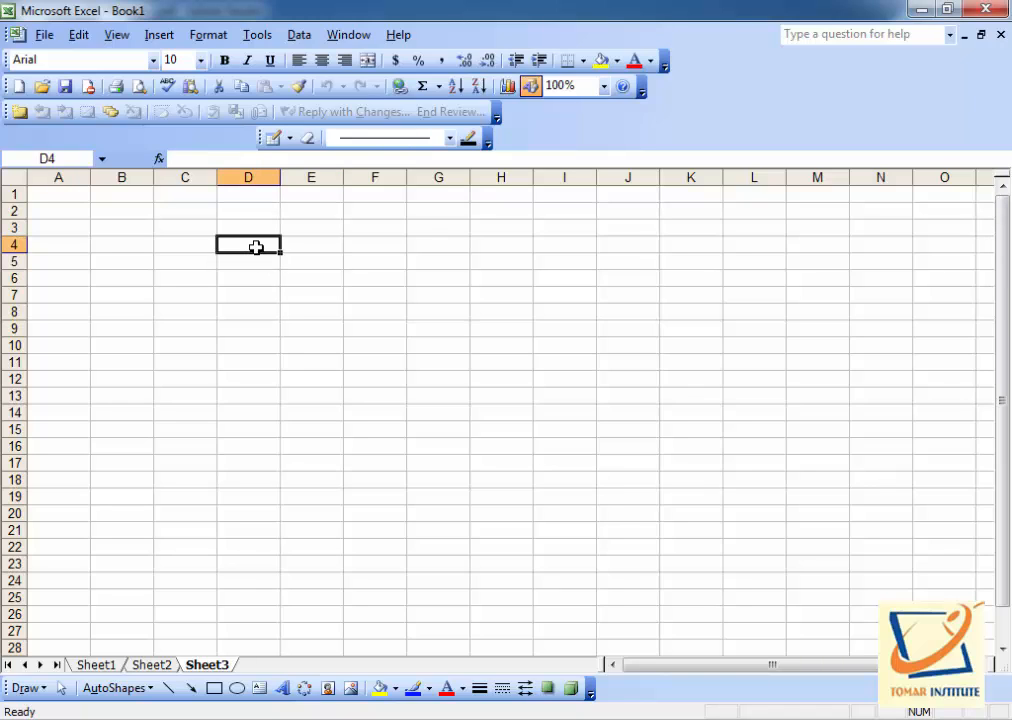
click(311, 246)
- Enter the number 4658346 in cell E5 and the text fgkljkldfjglj in cell F5
click(308, 261)
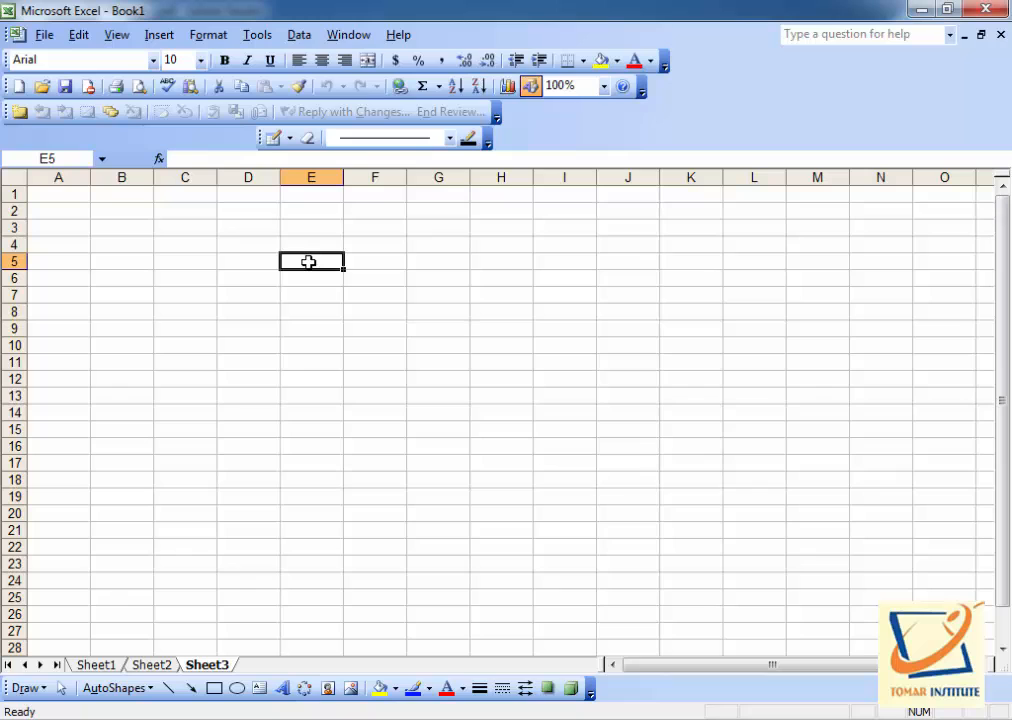
text(4658346)
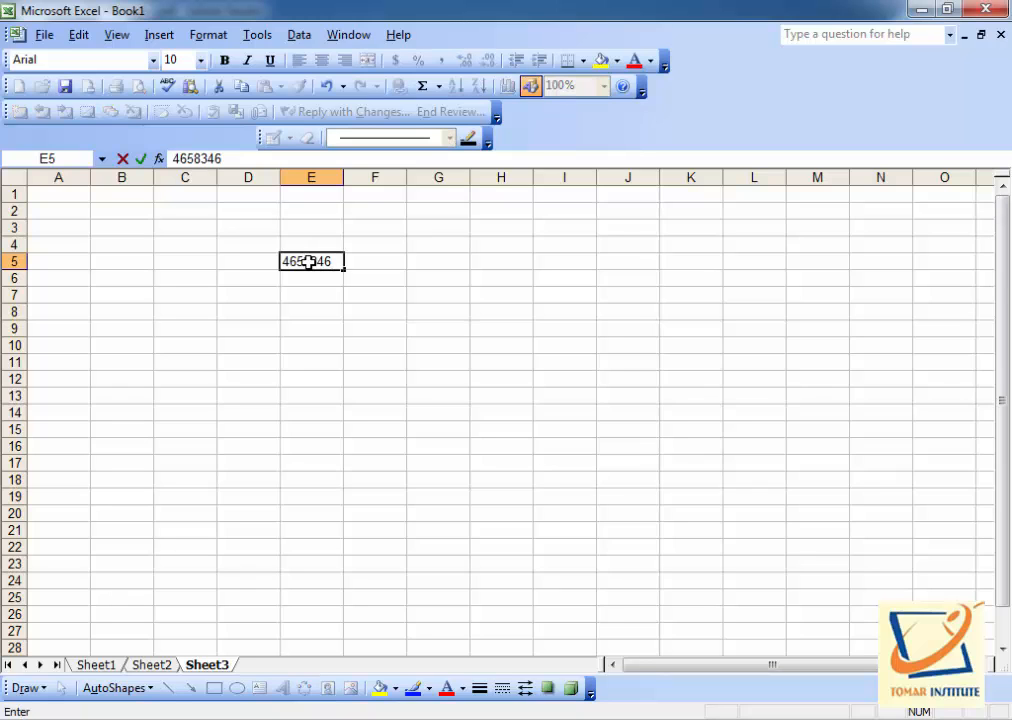
key(Tab)
text(fgkljkldfjglj)
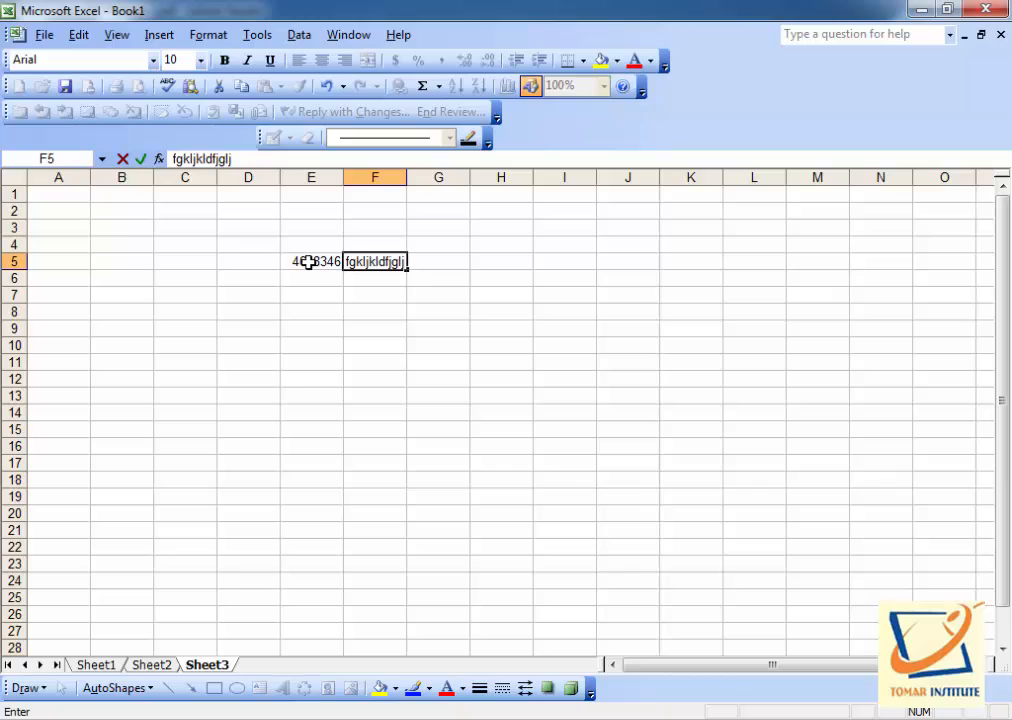
key(Tab)
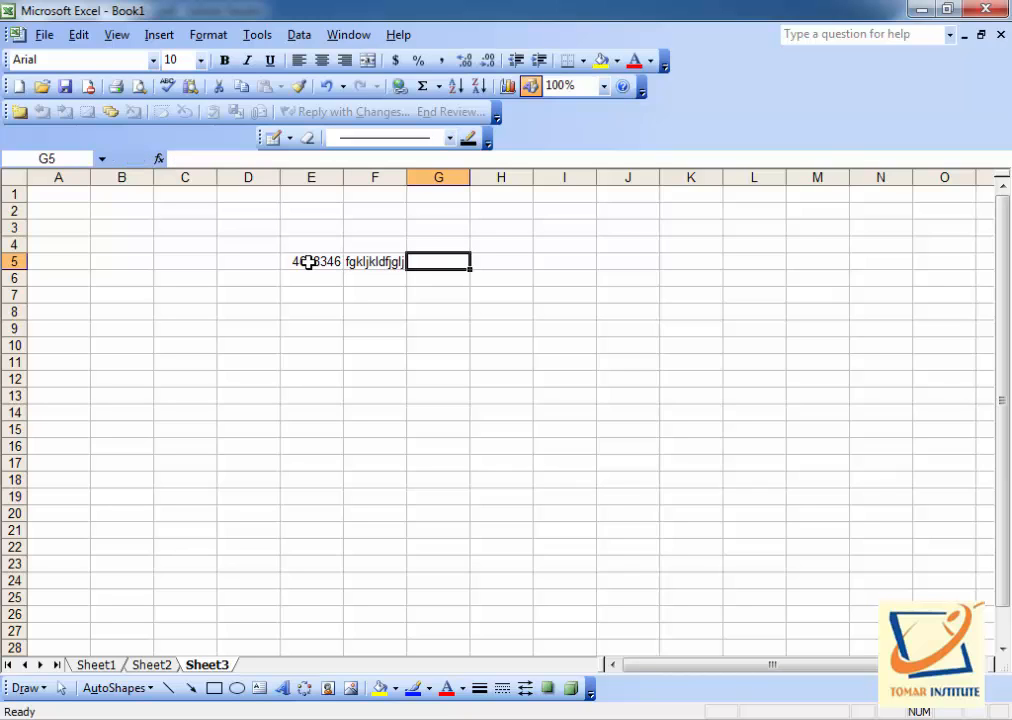
- Select cells E4, E5, F5 and G5 in turn to inspect the entered data
click(306, 247)
click(332, 262)
click(401, 262)
click(430, 262)
- Select column D, row 8 and their intersecting cell D8 to demonstrate the cell address
click(239, 318)
click(248, 177)
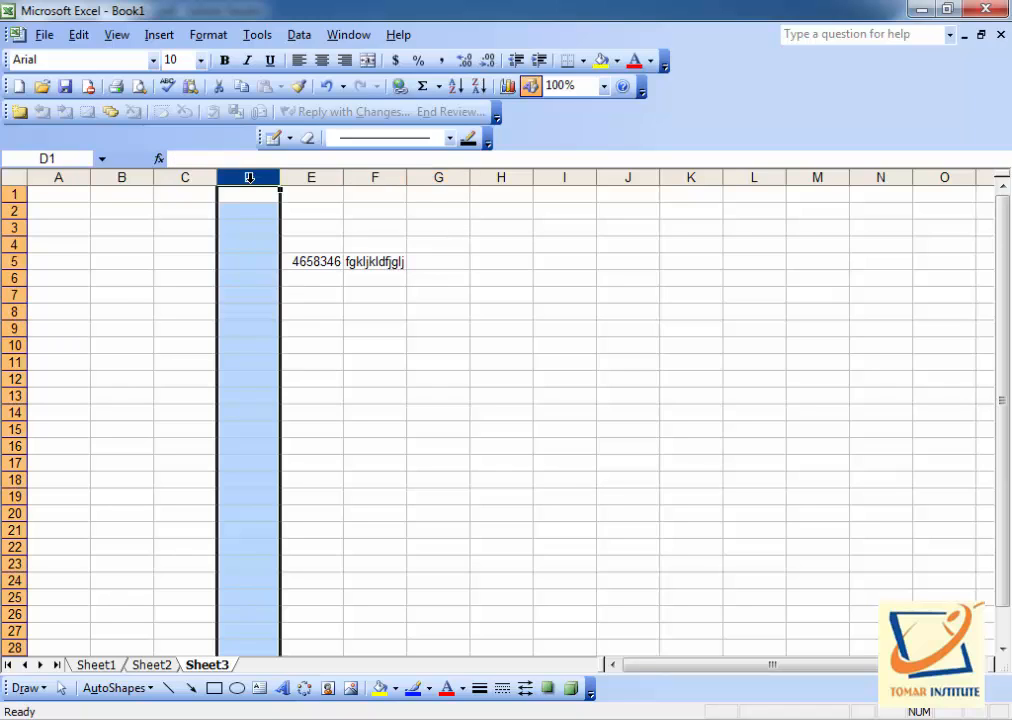
click(14, 311)
click(236, 314)
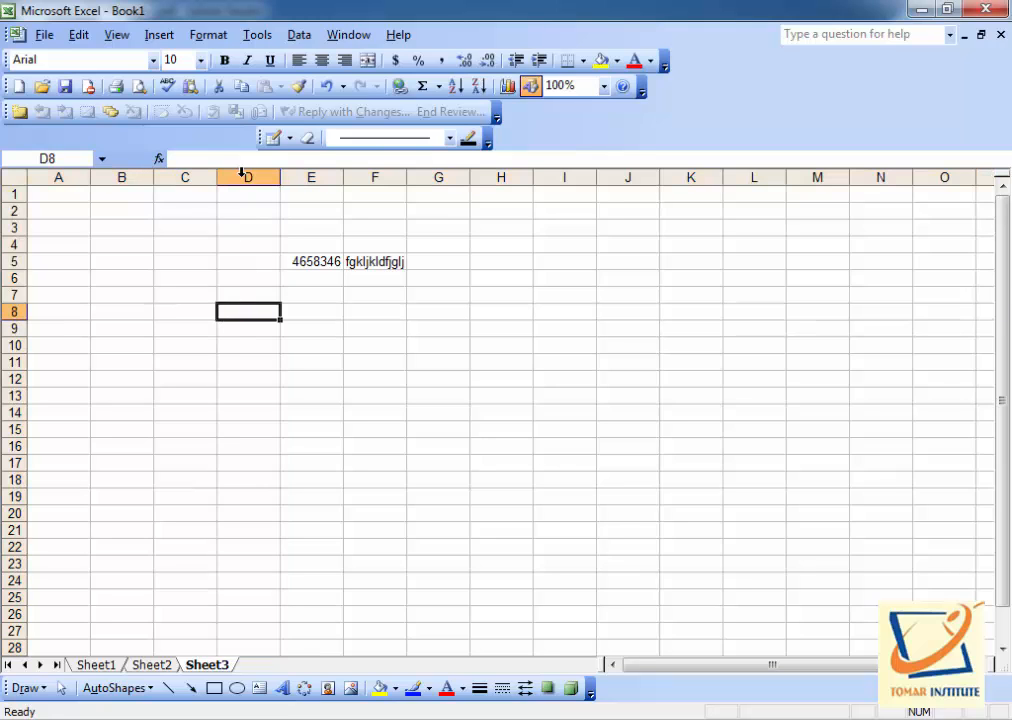
- Select cells D10, C10, C8 and C7 in turn, ending on C10, to show their cell addresses
click(226, 345)
click(185, 343)
click(183, 310)
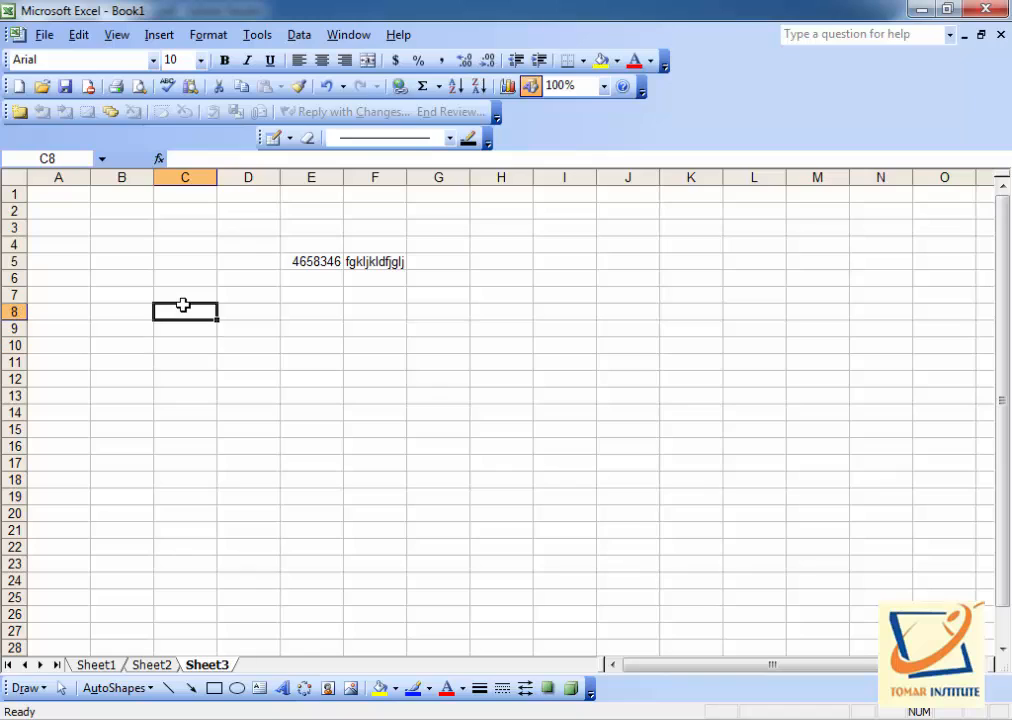
click(178, 293)
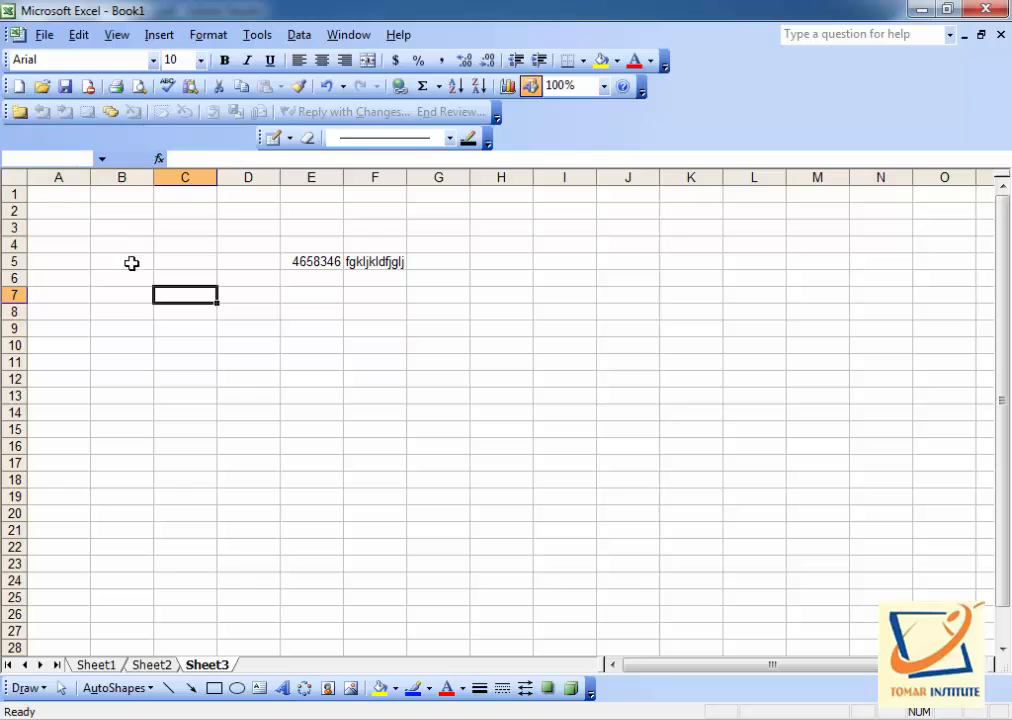
drag(190, 303, 190, 345)
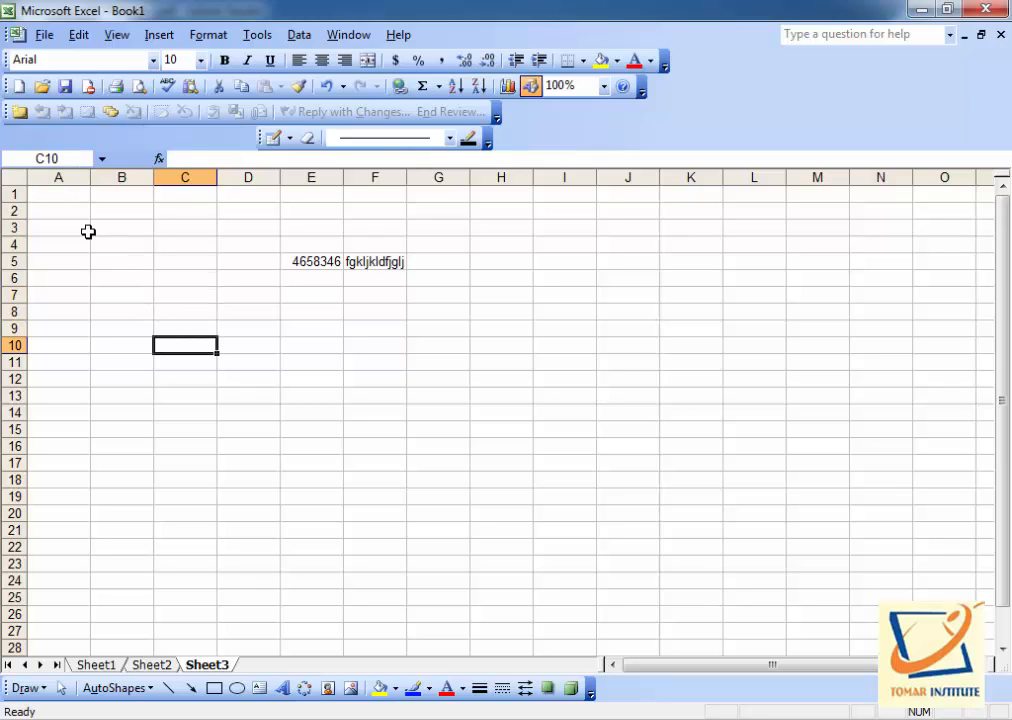
- Select the scattered cells H10, C11, B9, F10 and J11 one after another to show their addresses
click(499, 344)
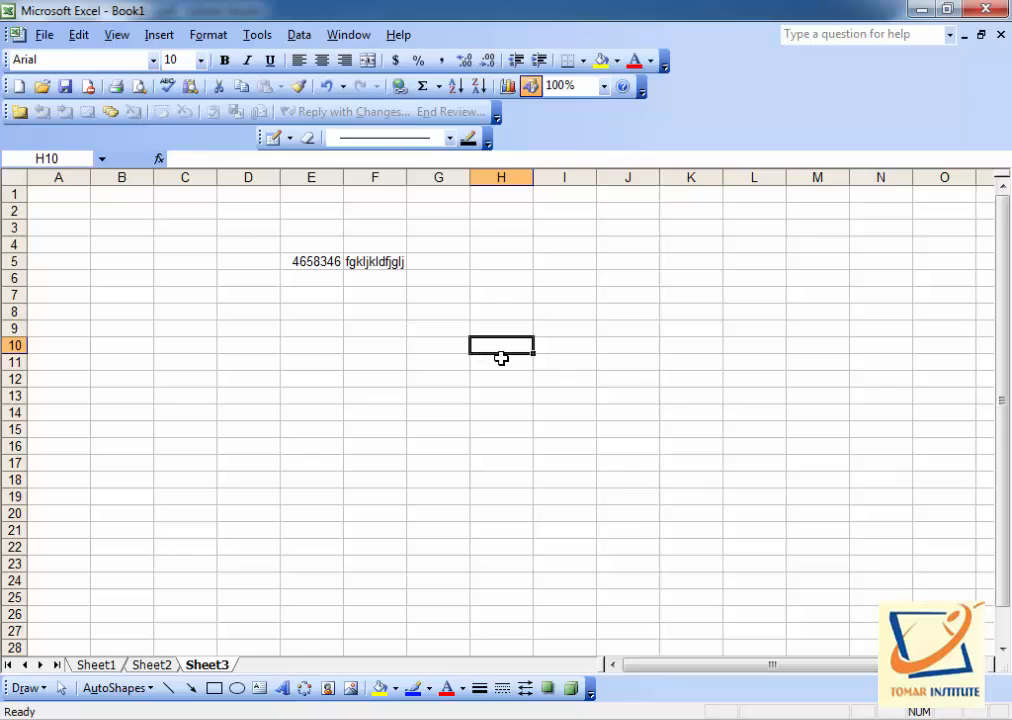
click(178, 363)
click(129, 329)
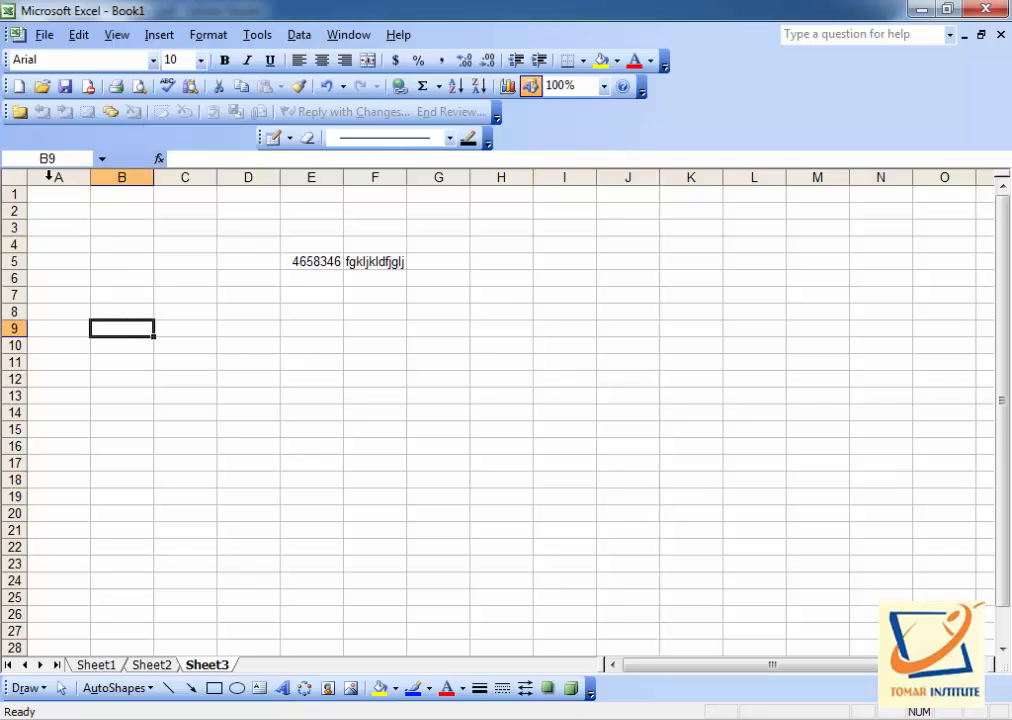
click(379, 344)
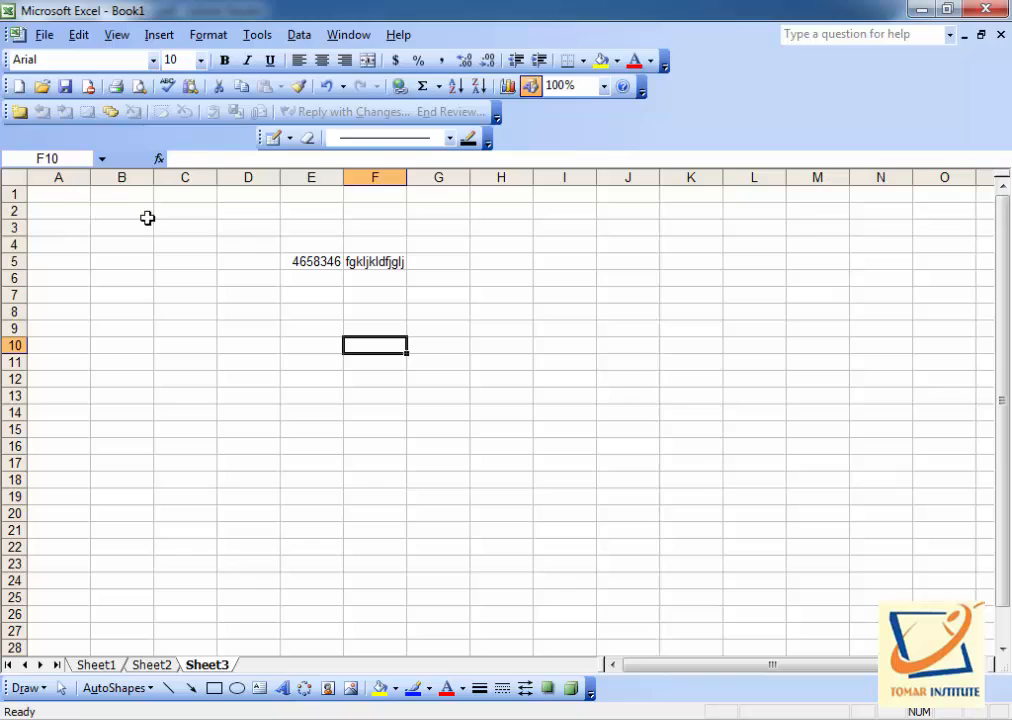
click(628, 358)
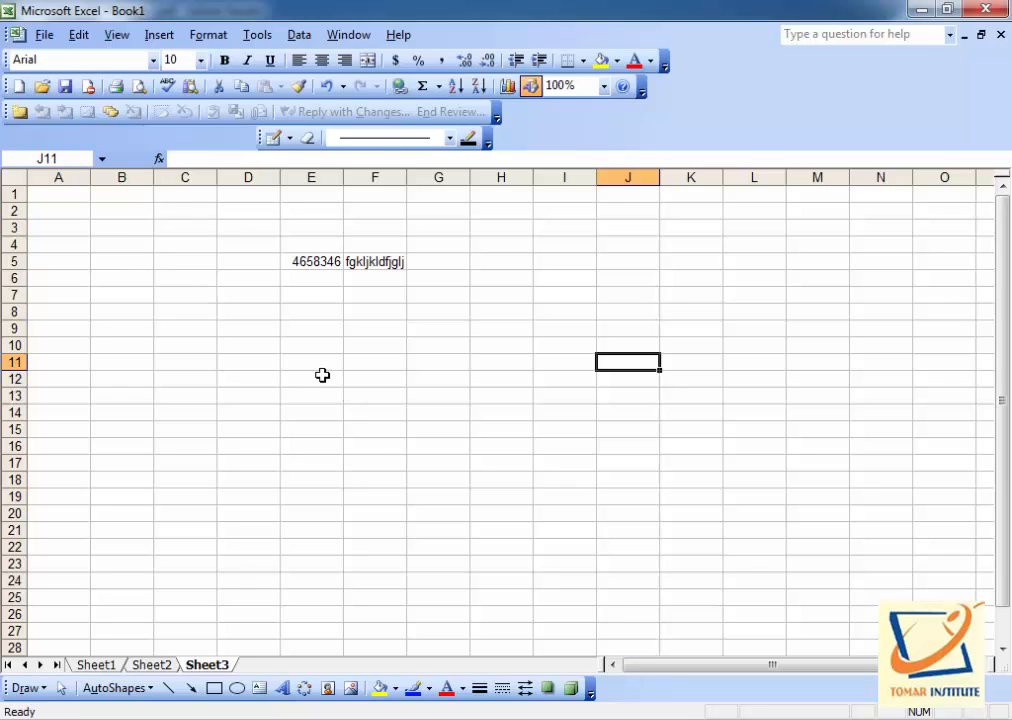
- Select columns A, B, C, D and E one at a time to demonstrate lettered columns
click(72, 177)
click(121, 177)
click(184, 177)
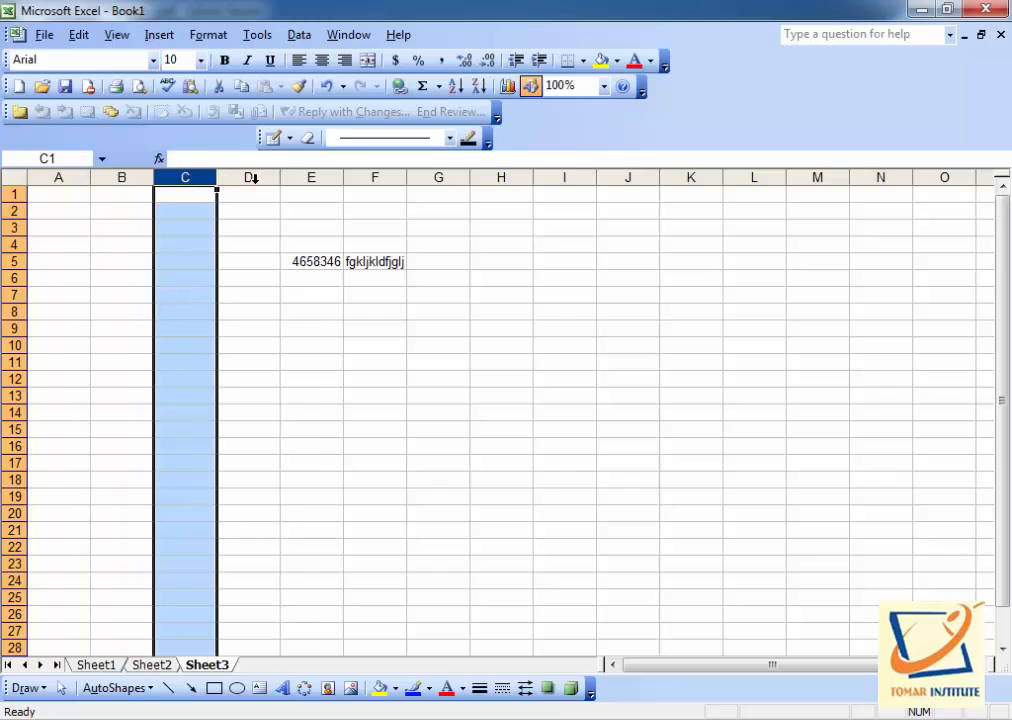
click(248, 177)
click(314, 177)
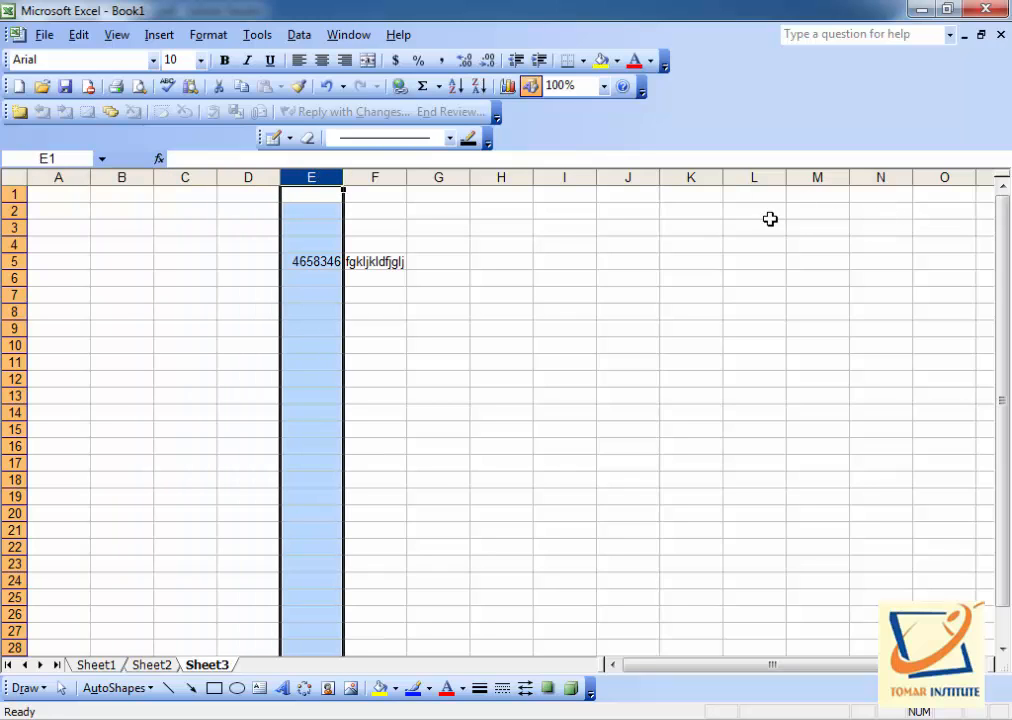
- Select rows 1 to 5 and row 7 one at a time, and finish by selecting the entire sheet
click(12, 194)
click(12, 211)
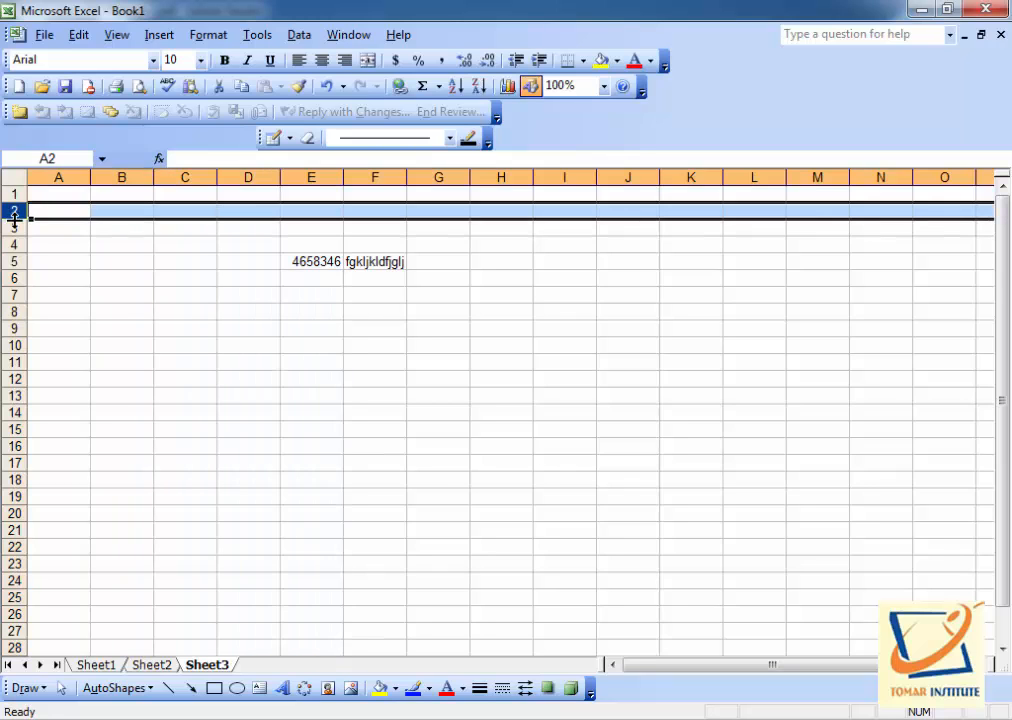
click(14, 228)
click(14, 245)
click(14, 261)
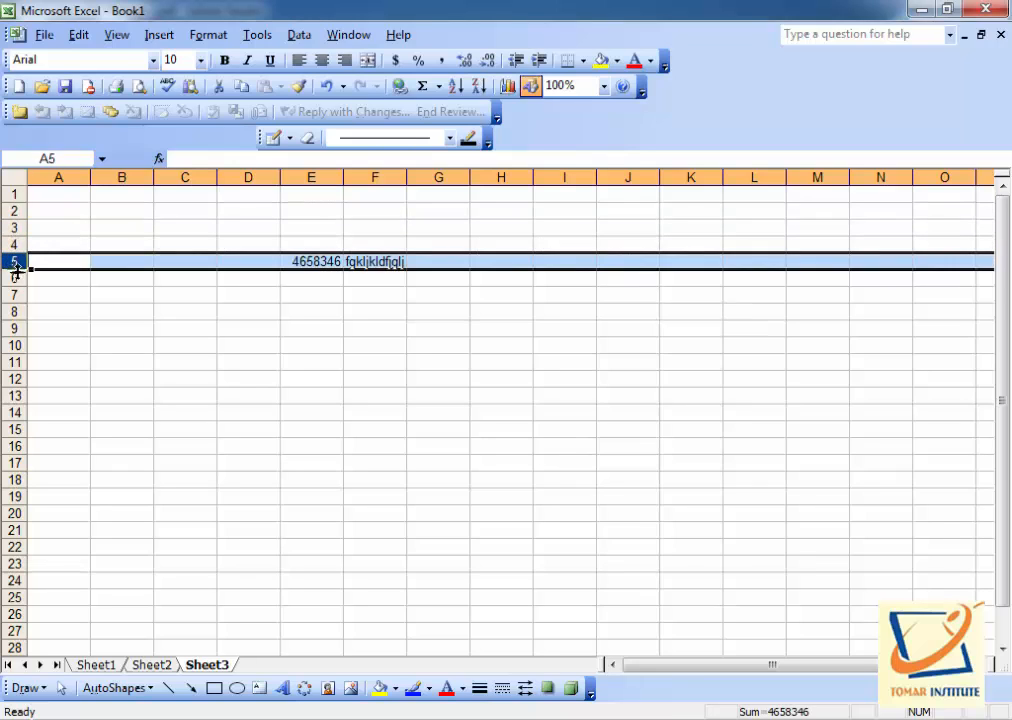
click(14, 294)
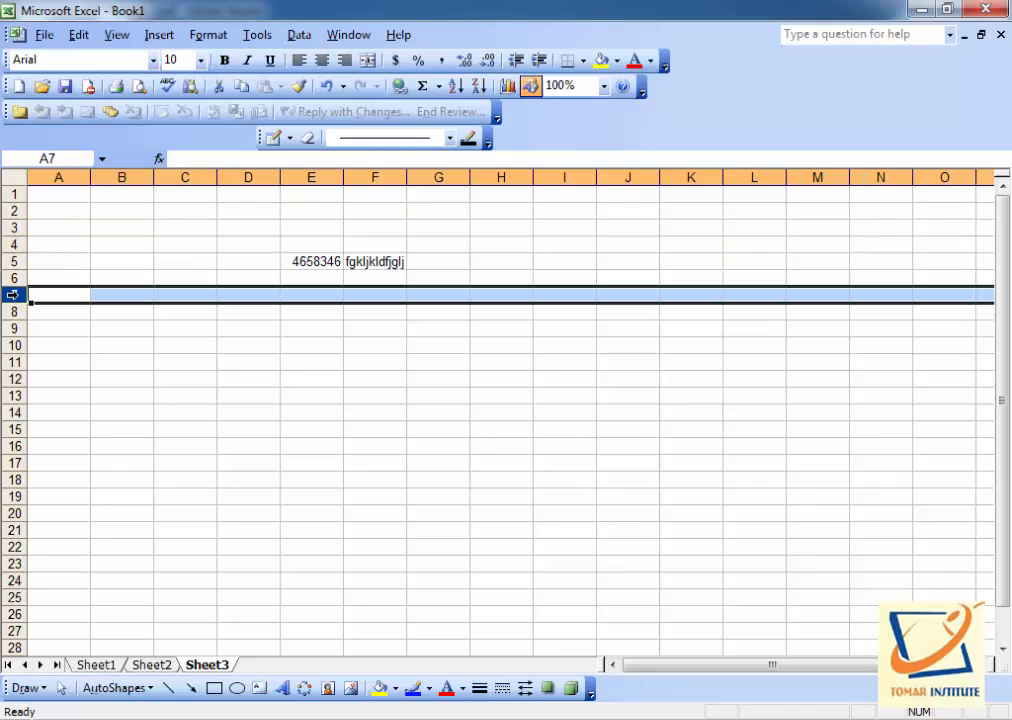
click(17, 178)
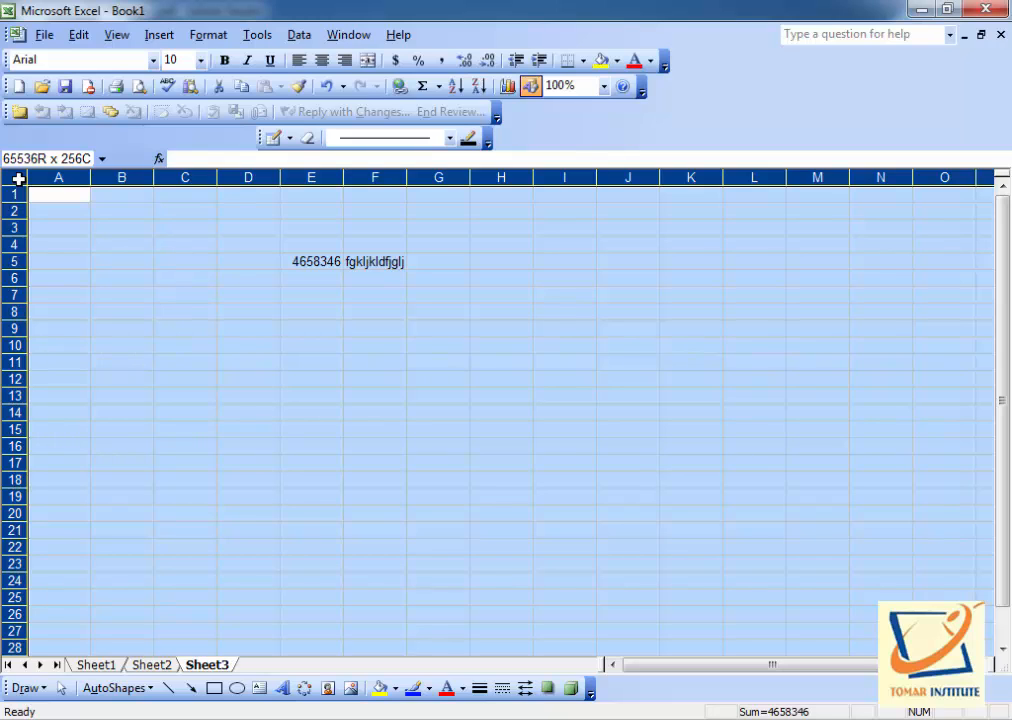
- Jump from cell A1 to the sheet's last column and last row, cell IV65536, and return to A1
click(50, 194)
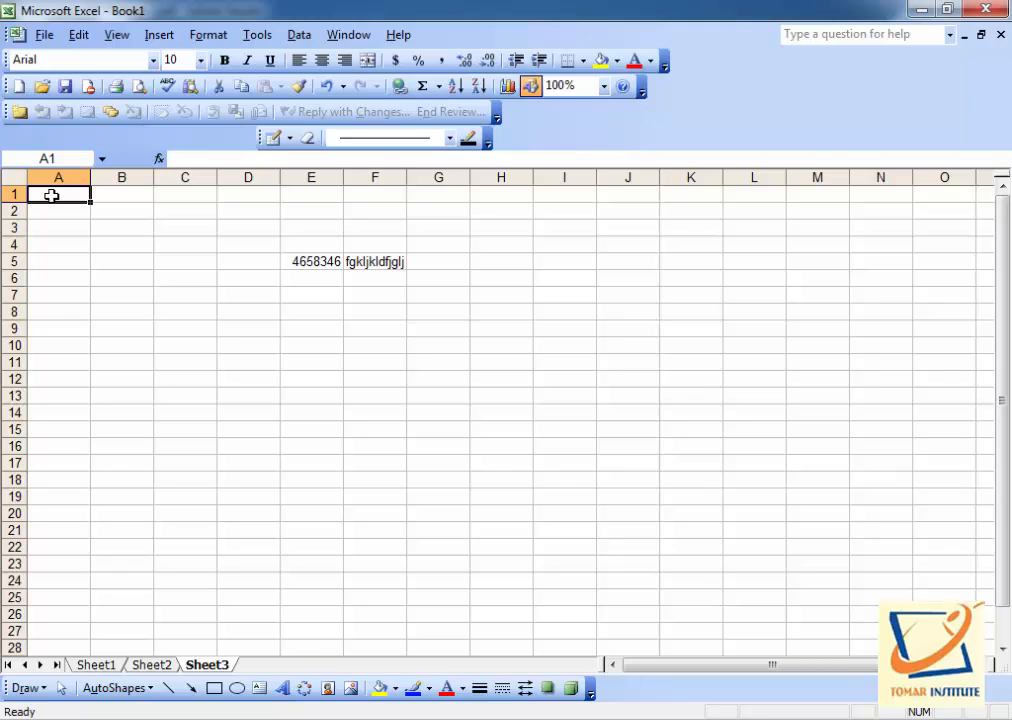
key(ctrl+Right)
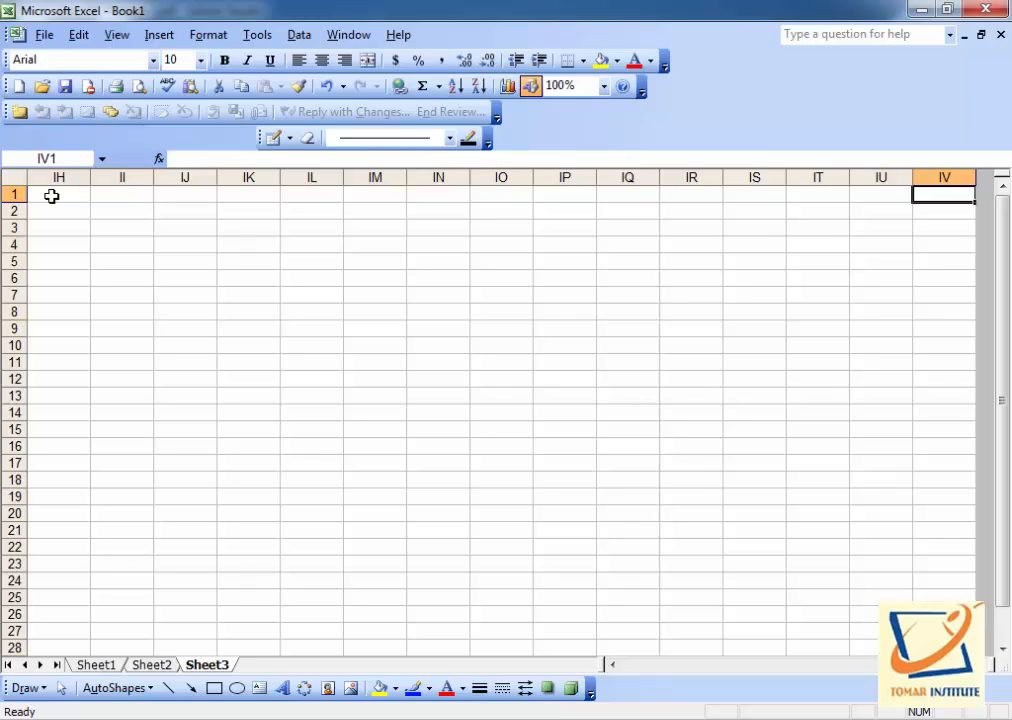
key(ctrl+Down)
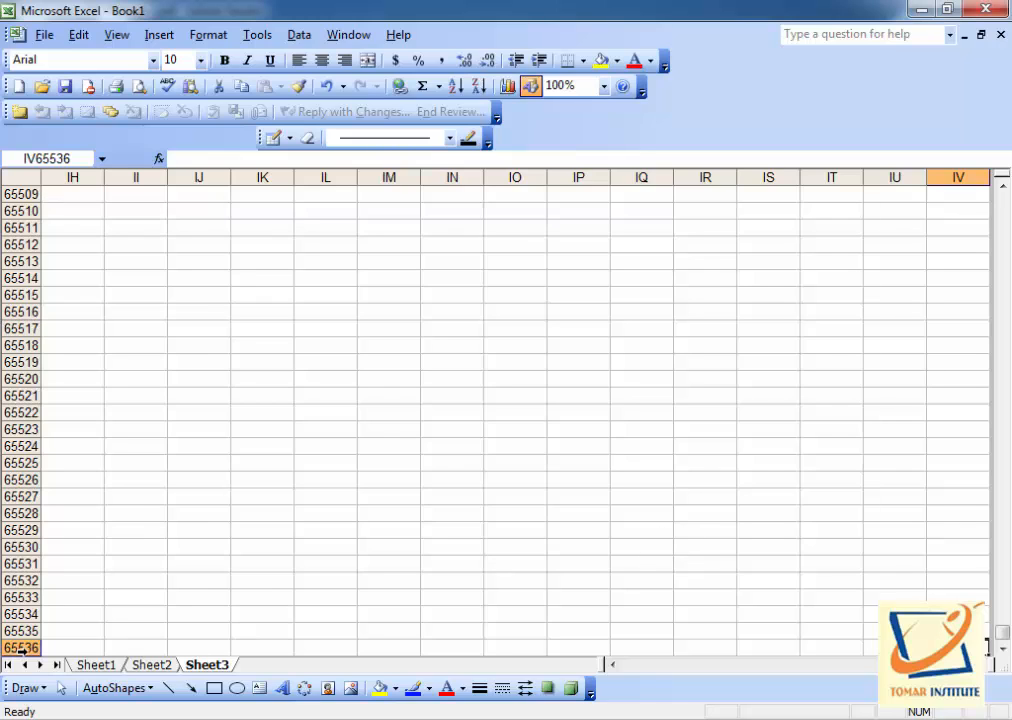
click(989, 665)
click(989, 665)
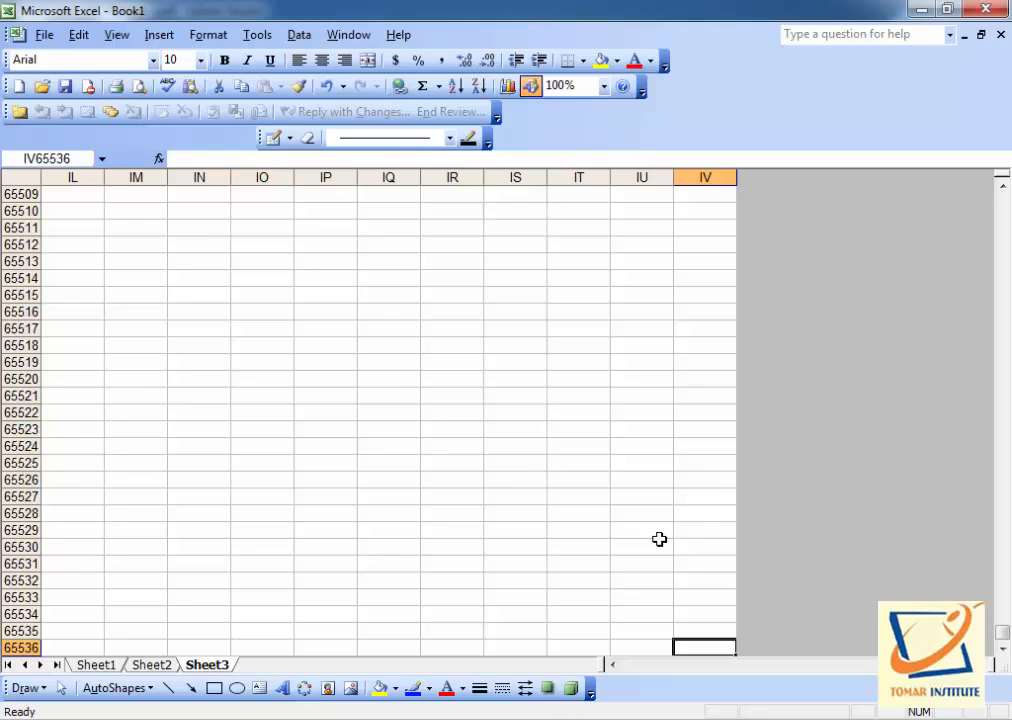
key(Home)
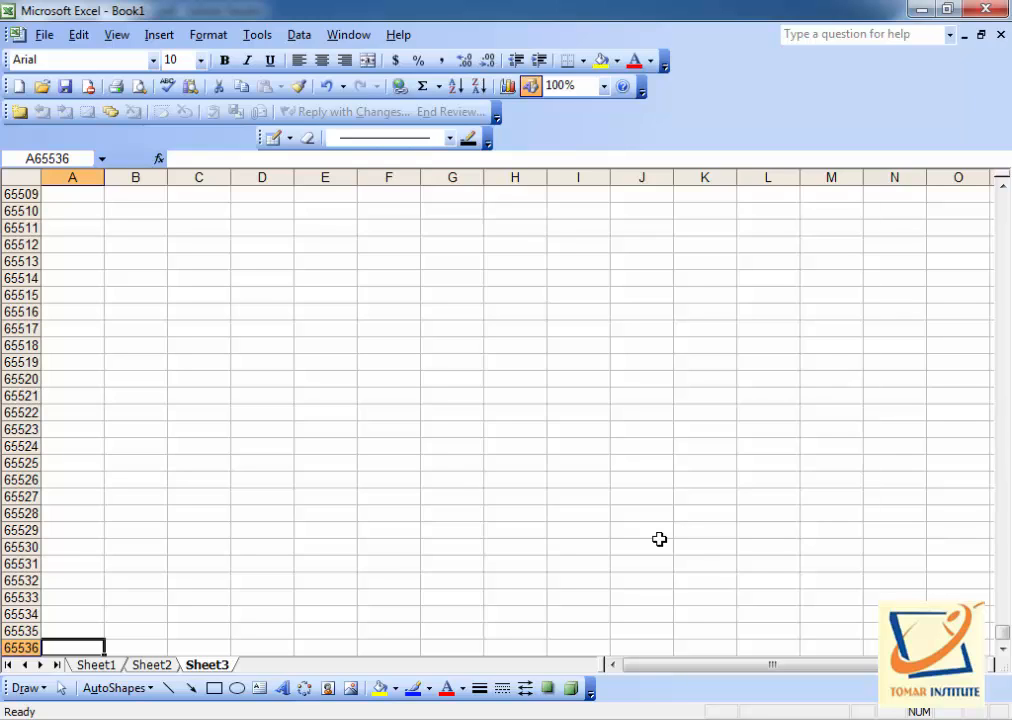
key(ctrl+Home)
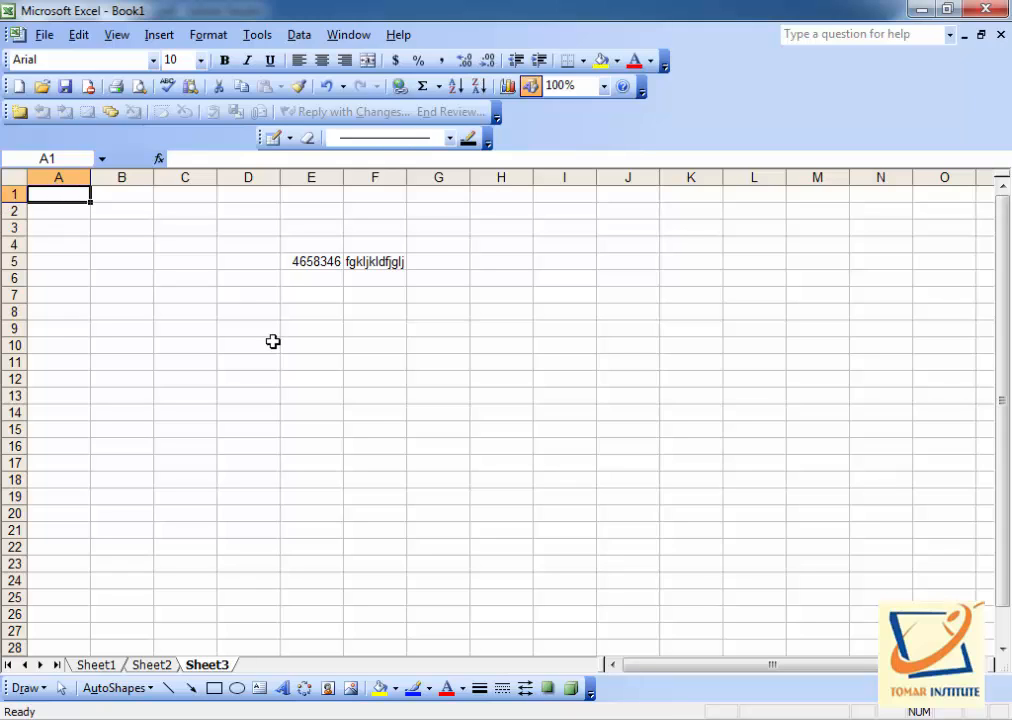
- Switch to the PDF notes in Adobe Reader and read the Excel features list starting at Auto Complete
click(480, 718)
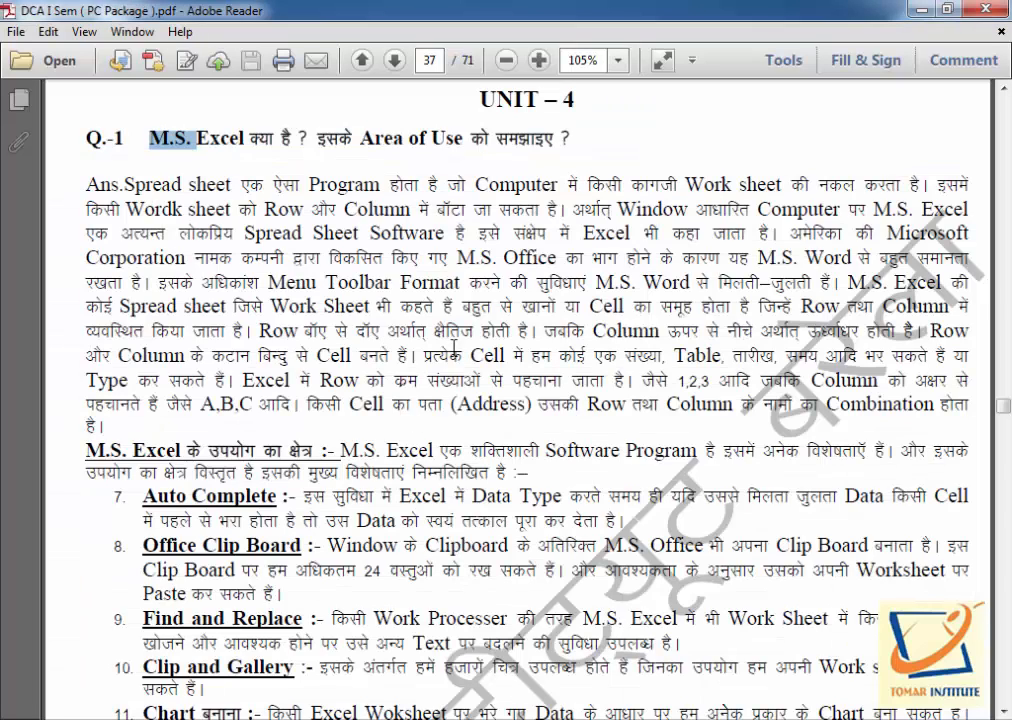
scroll(308, 365, down, 3)
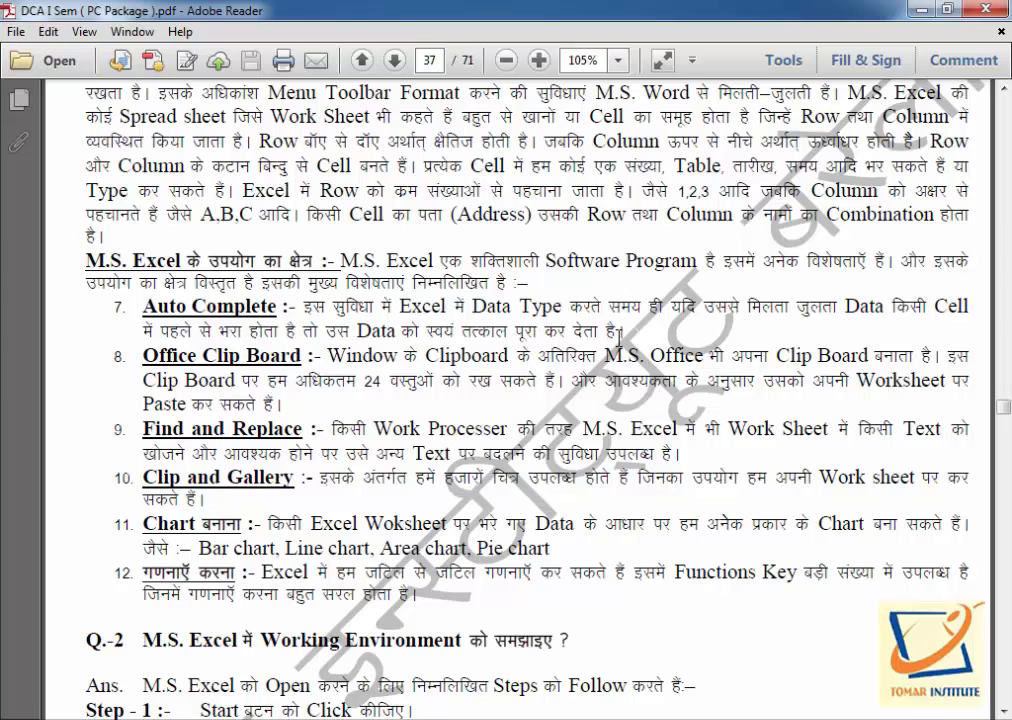
- Return to Excel and enter Barela in cells H10 and H11 to demonstrate Auto Complete
key(alt+Tab)
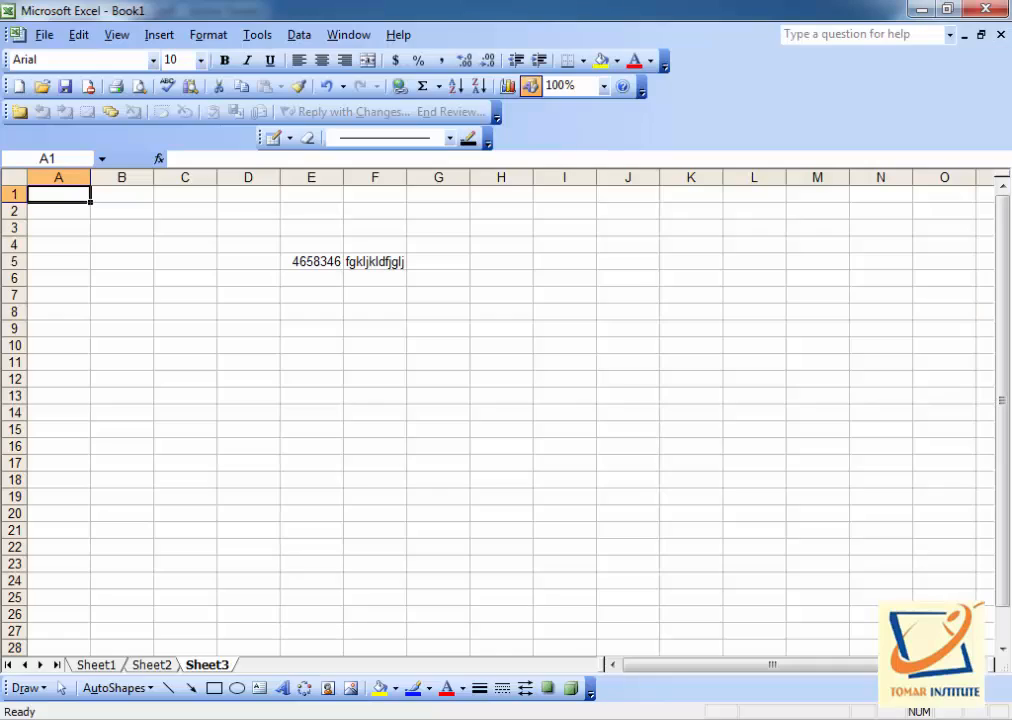
click(472, 344)
text(B)
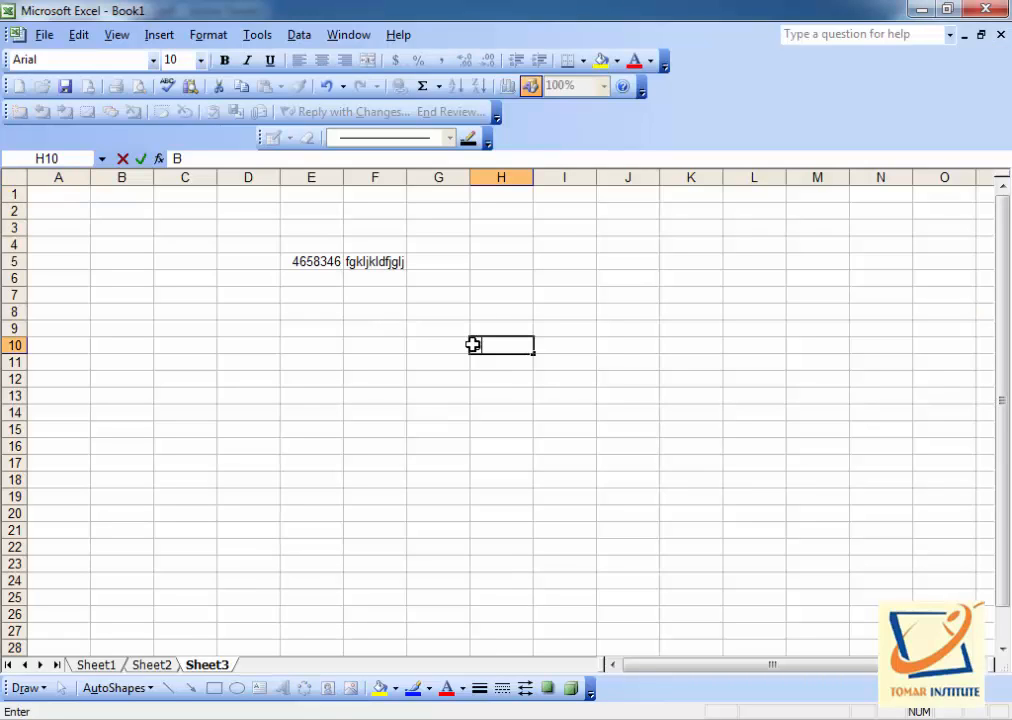
text(arela)
key(Return)
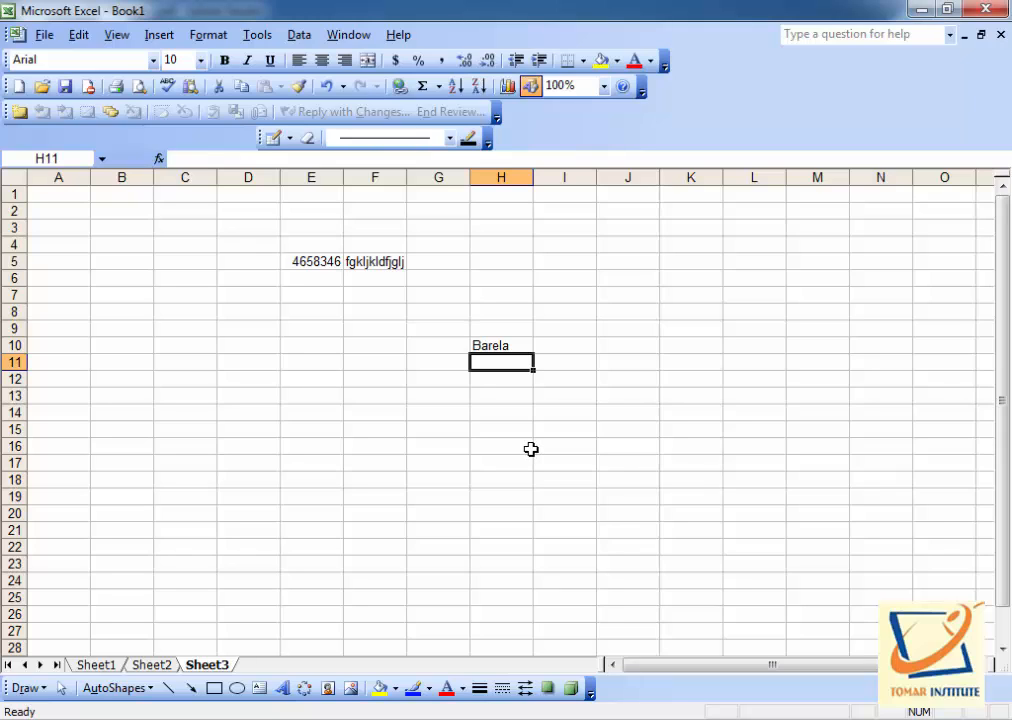
text(Barela)
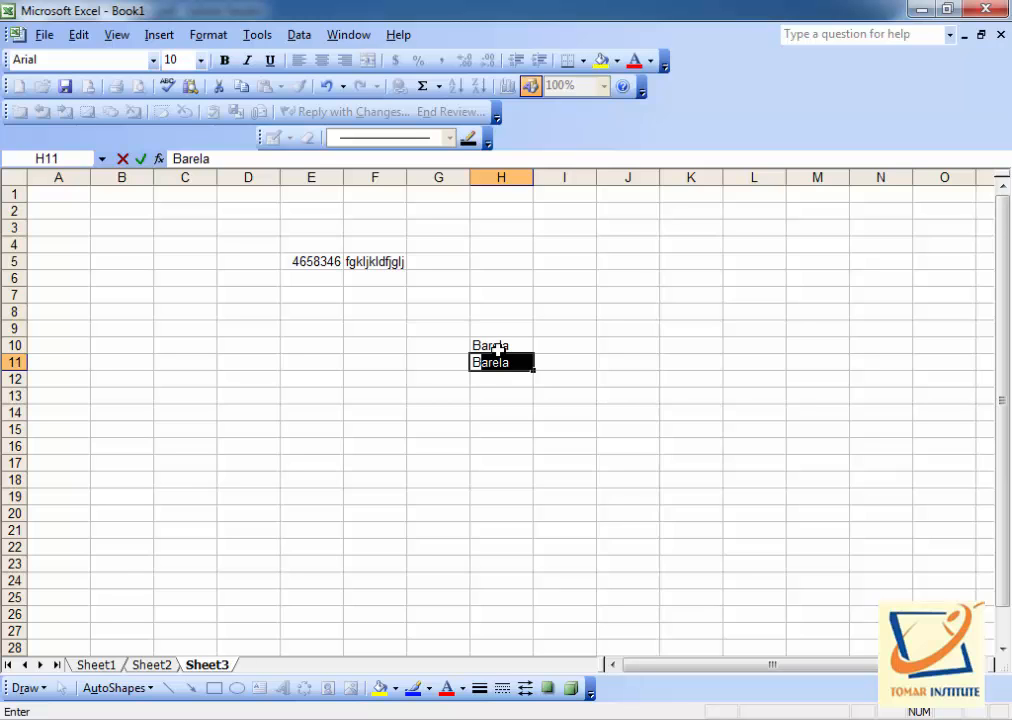
- Read the Office Clip Board point in the Adobe Reader notes and switch back to Excel
key(alt+Tab)
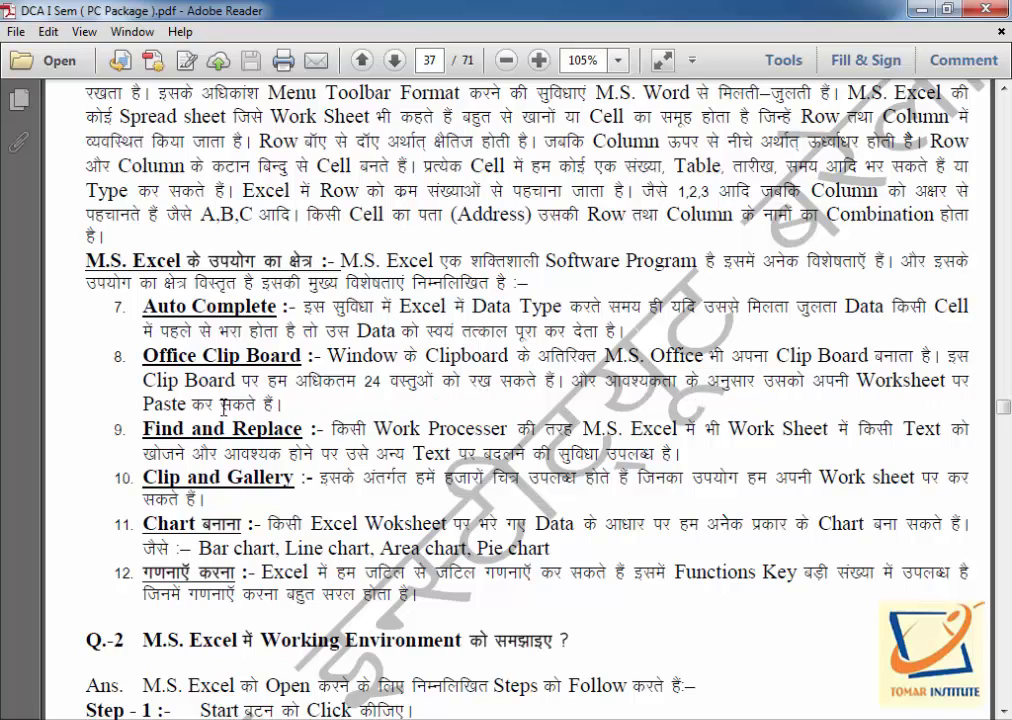
key(alt+Tab)
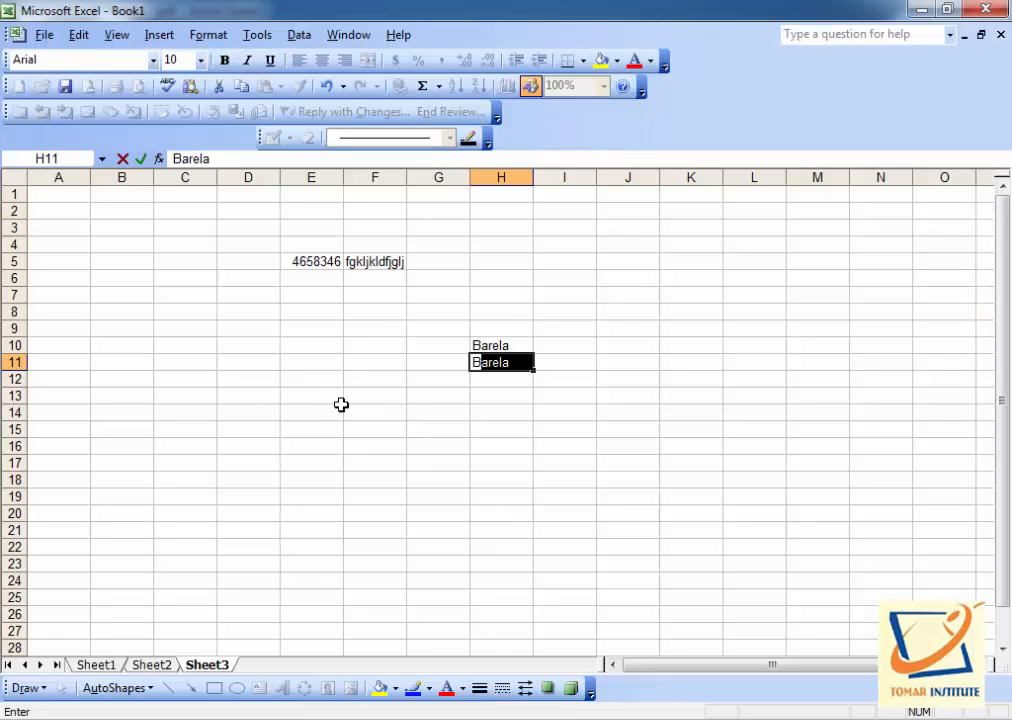
- Enter the text Jabaklpur in cells G10 and G11
click(446, 346)
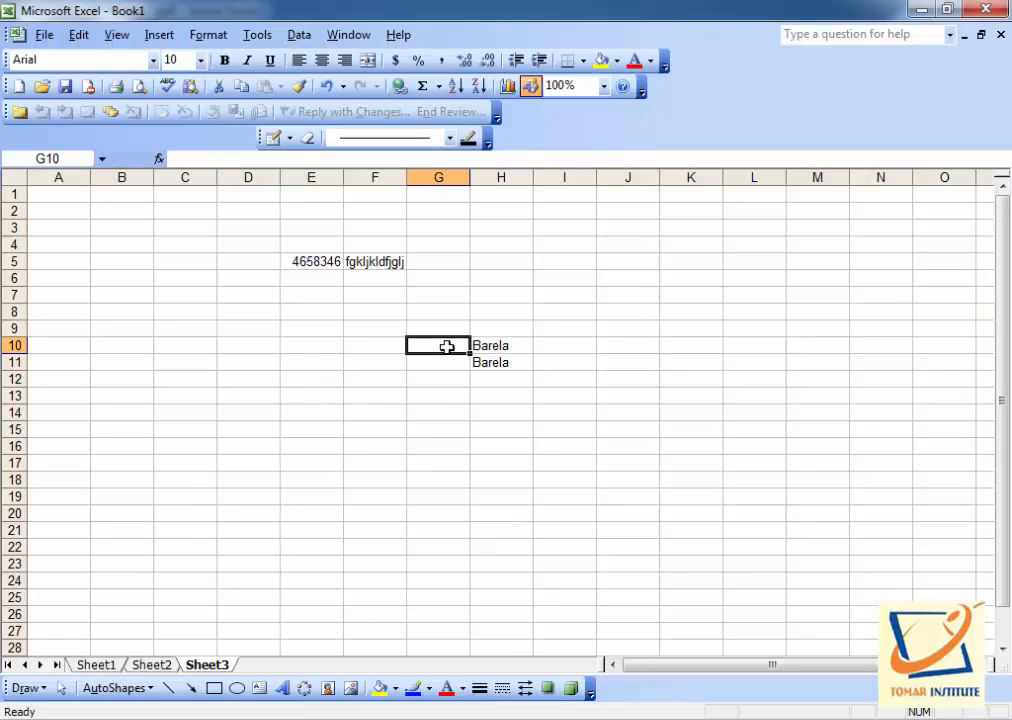
text(J)
key(Caps_Lock)
text(B)
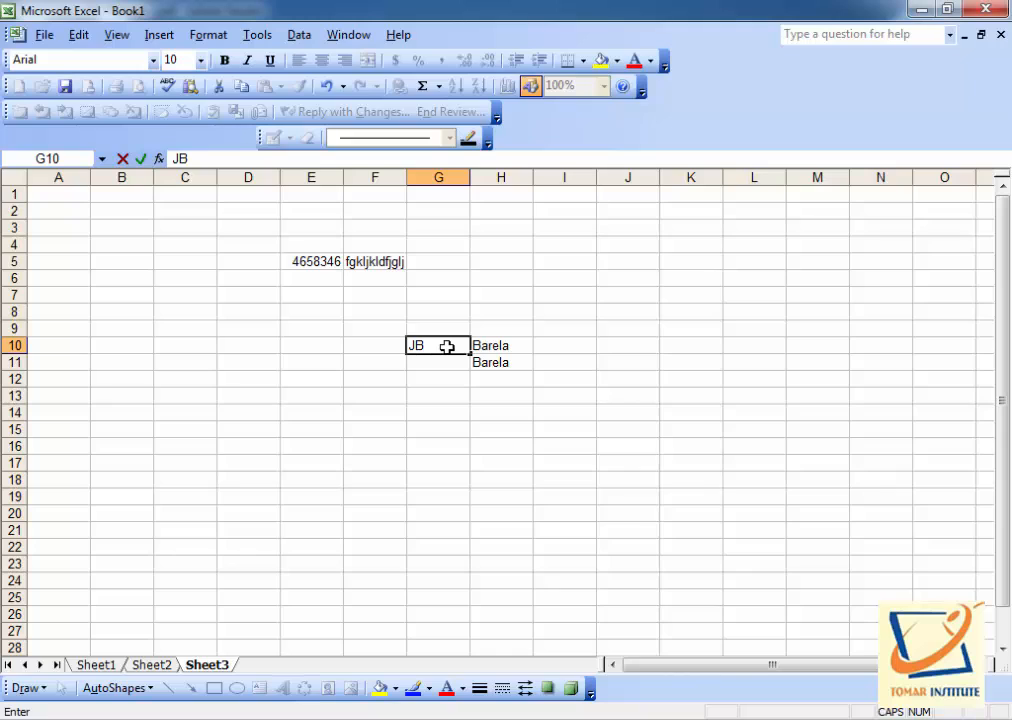
key(BackSpace)
key(Caps_Lock)
text(abaklpur)
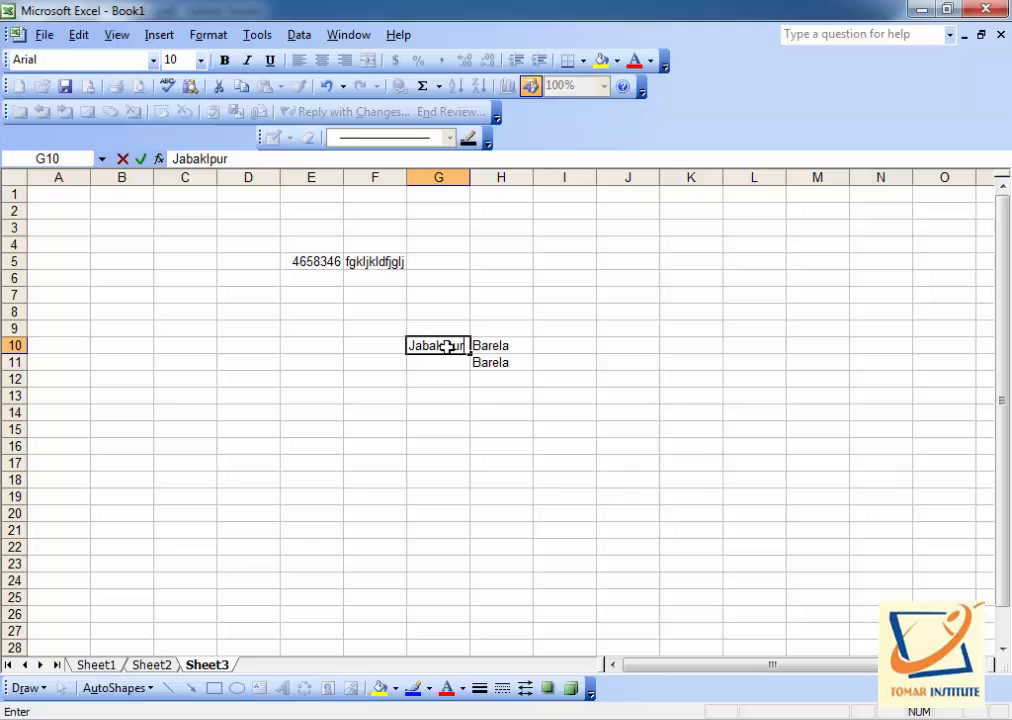
key(Return)
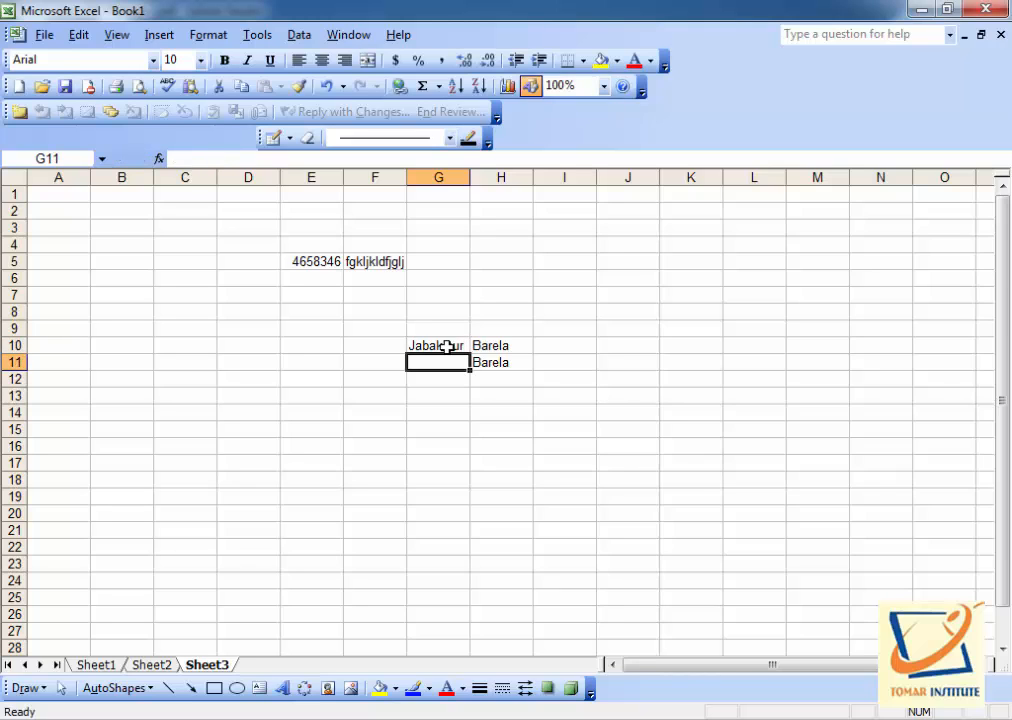
text(Jabaklpur)
key(Return)
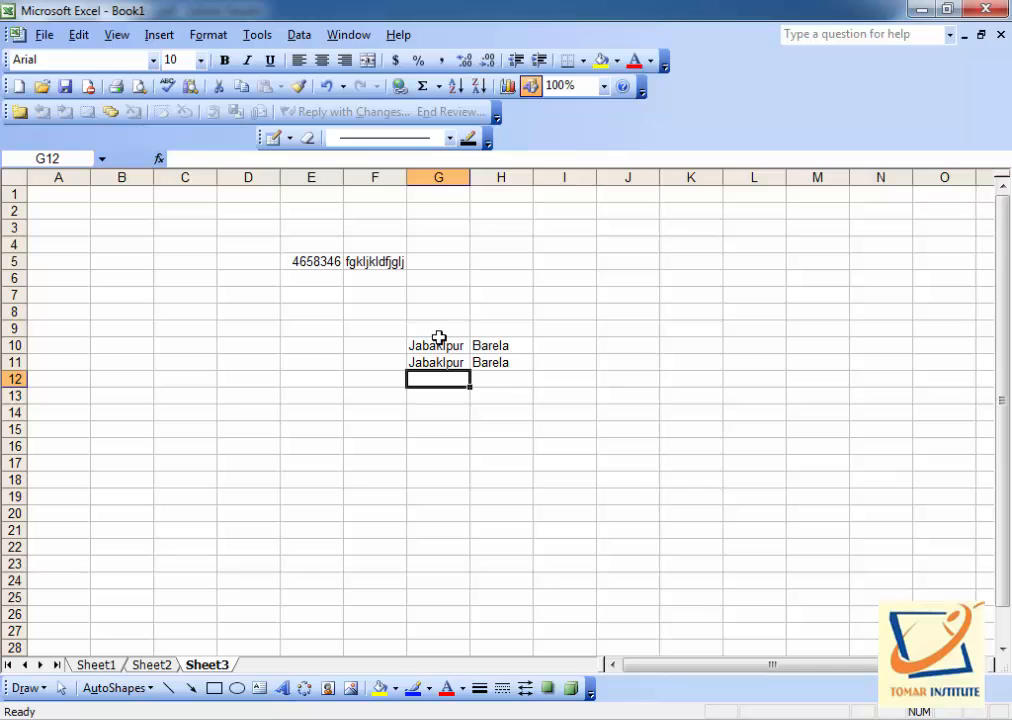
- Display the Office Clipboard and copy cell H10 with Barela to it
click(78, 35)
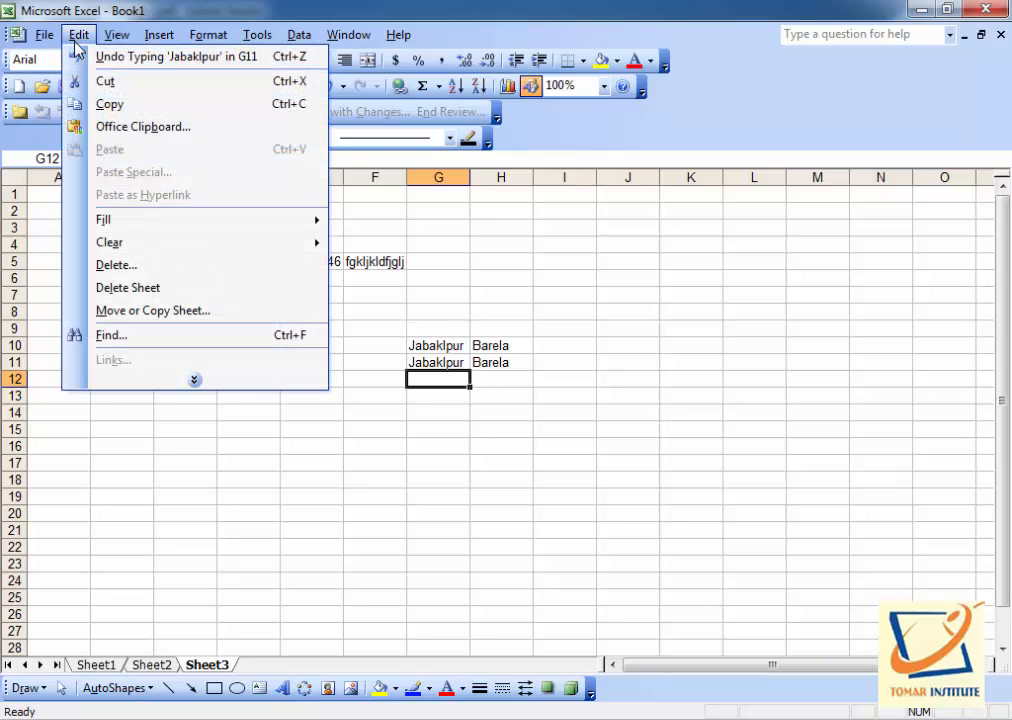
click(95, 126)
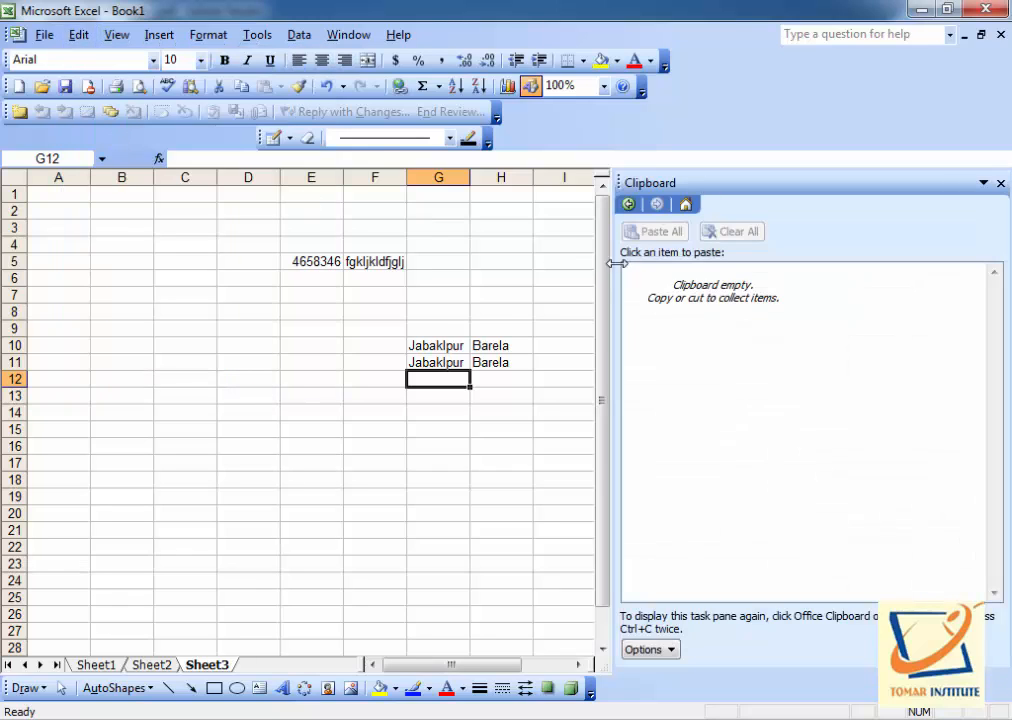
click(497, 348)
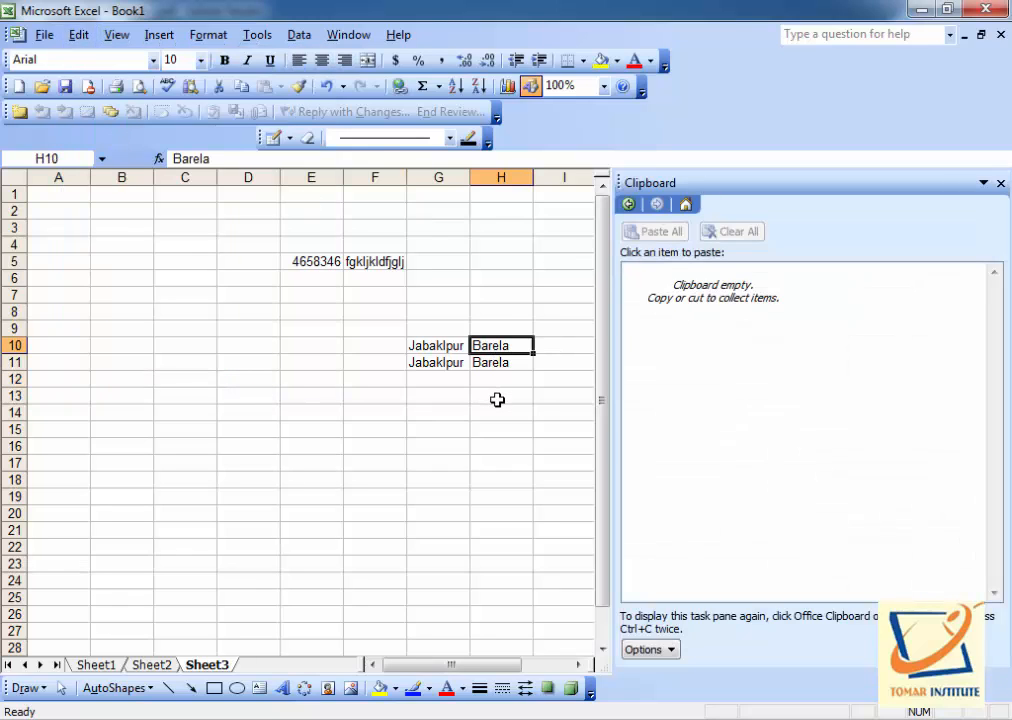
click(76, 34)
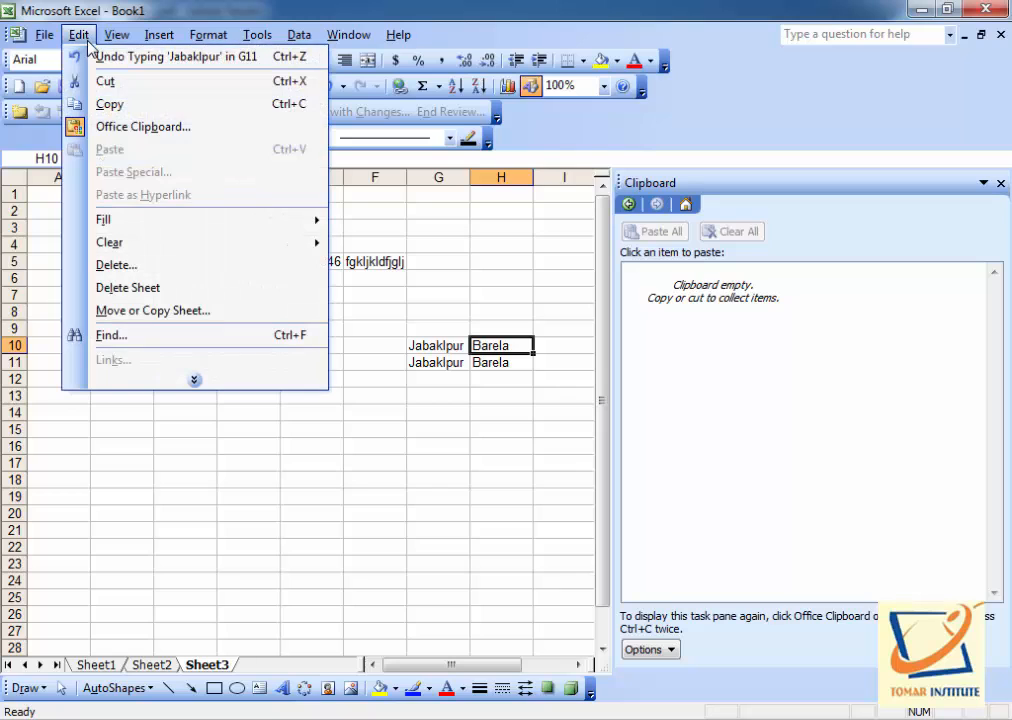
click(105, 104)
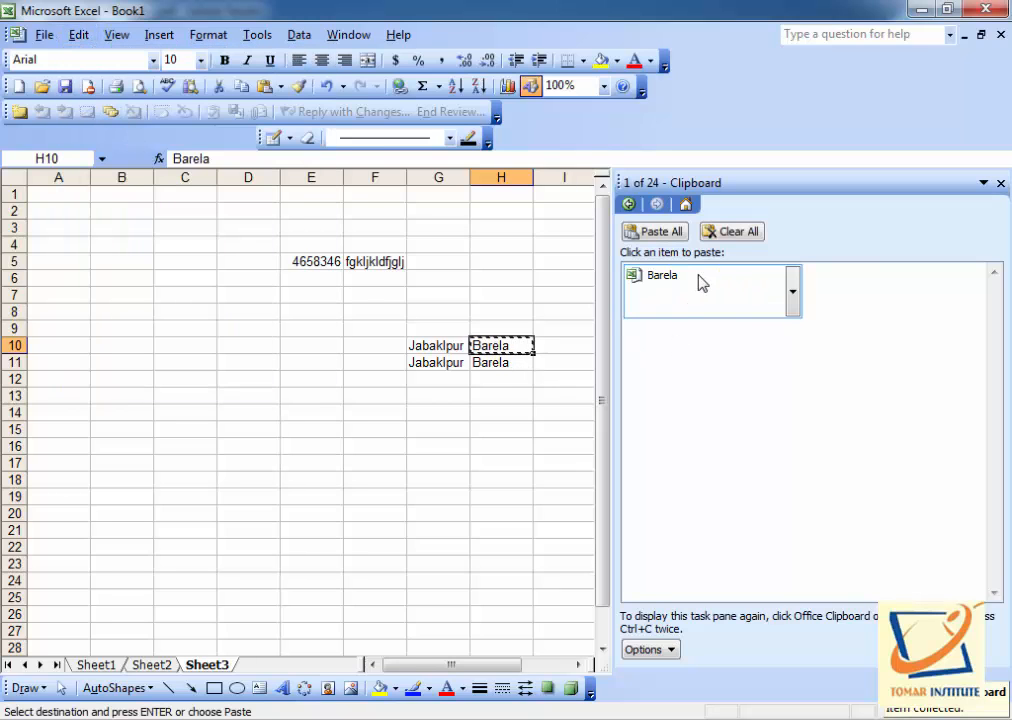
- Paste the copied Barela entry into cells D10 and D13
click(238, 344)
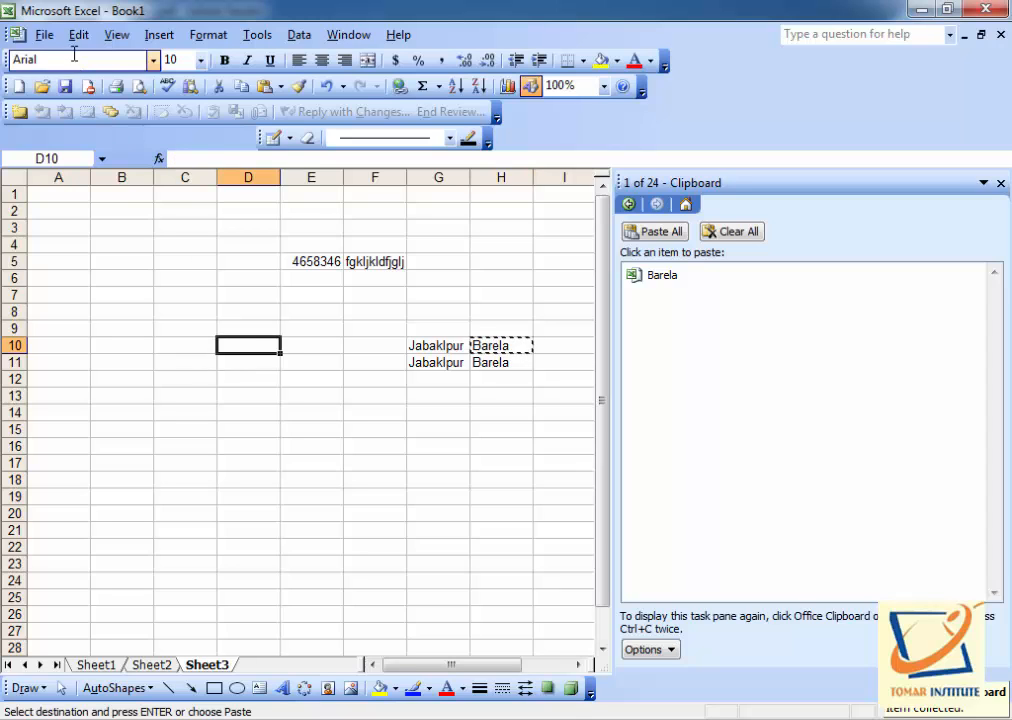
click(79, 35)
click(105, 149)
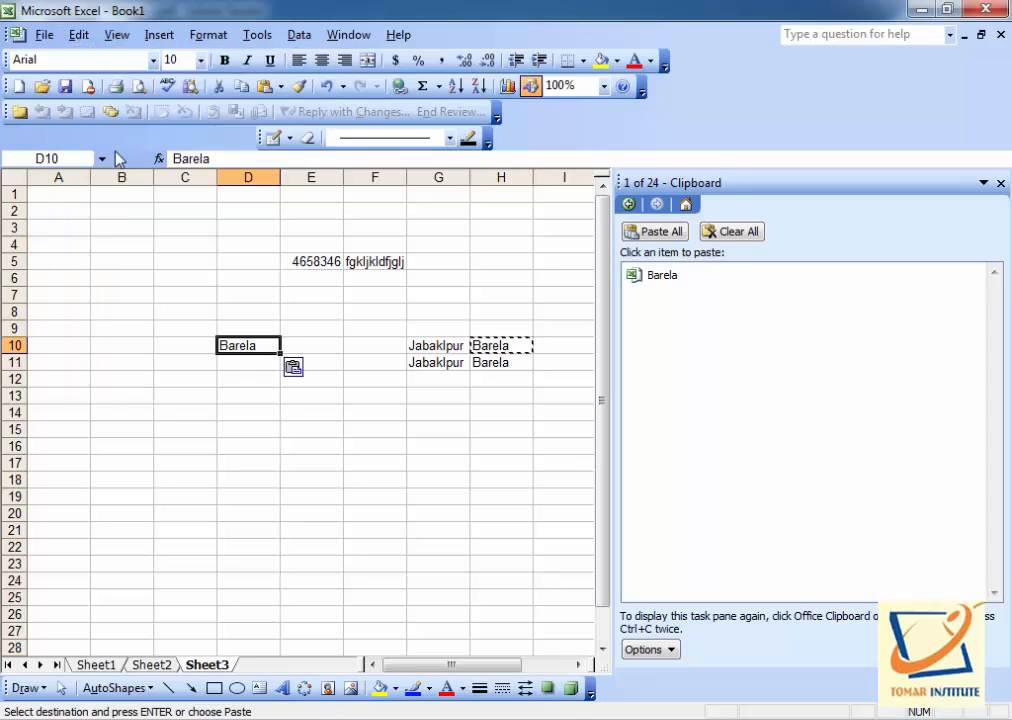
click(259, 395)
click(79, 35)
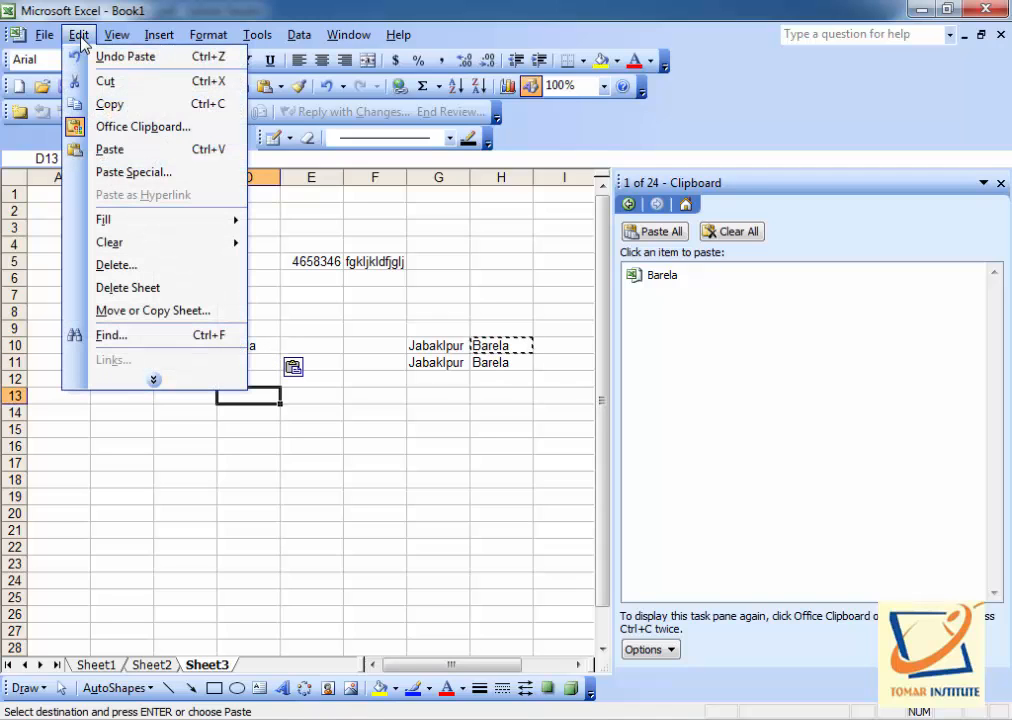
click(105, 149)
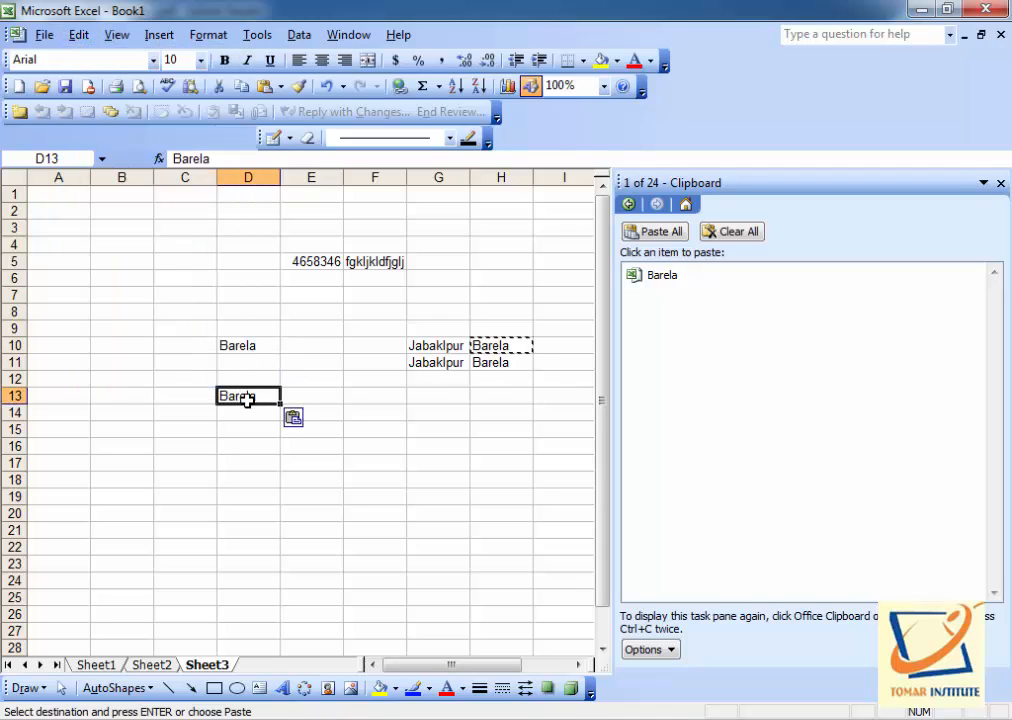
click(79, 35)
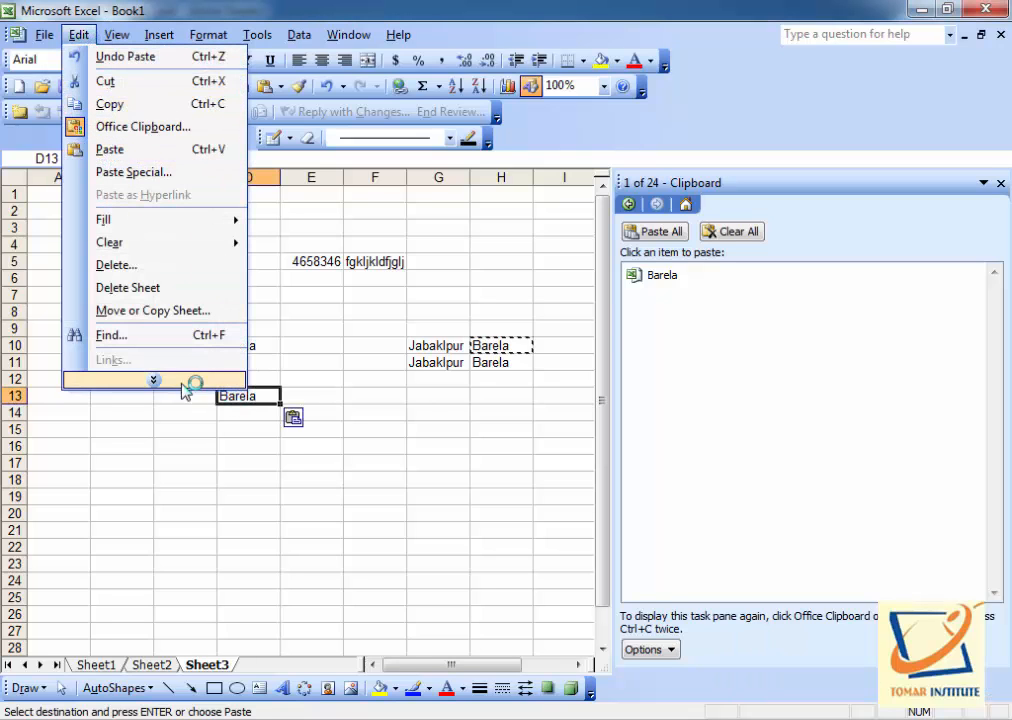
double_click(400, 414)
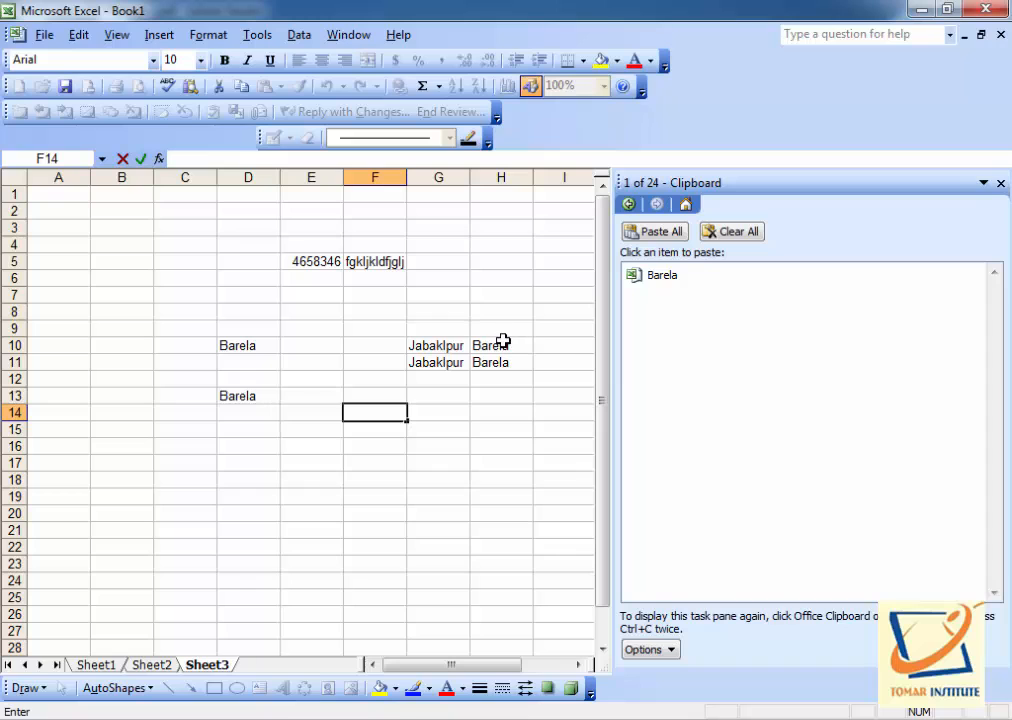
click(381, 450)
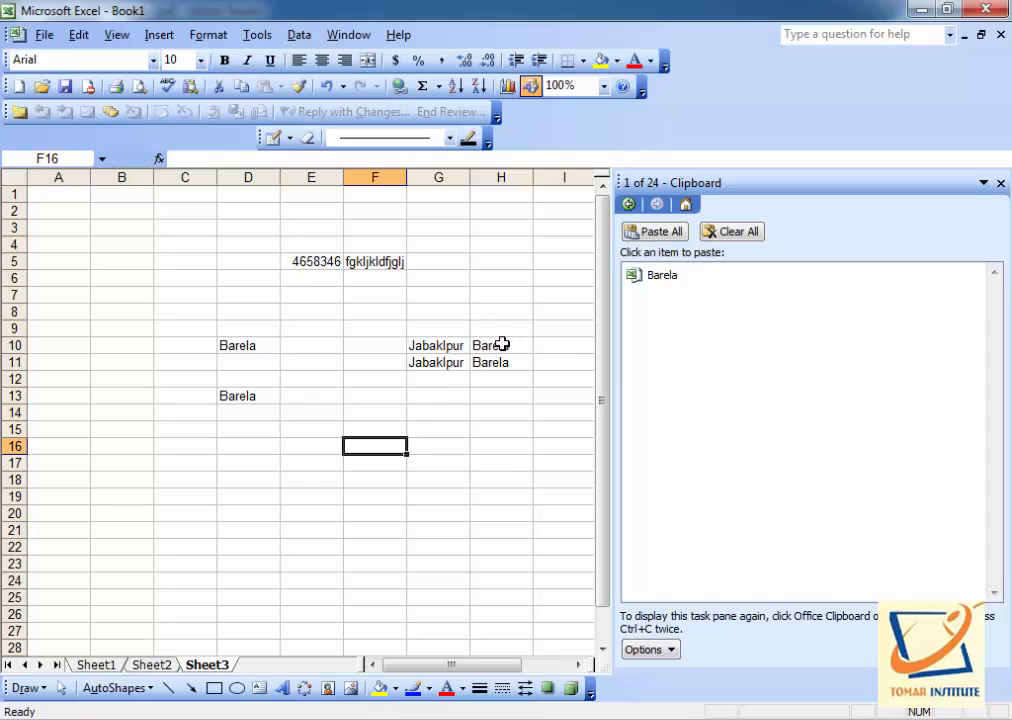
click(73, 37)
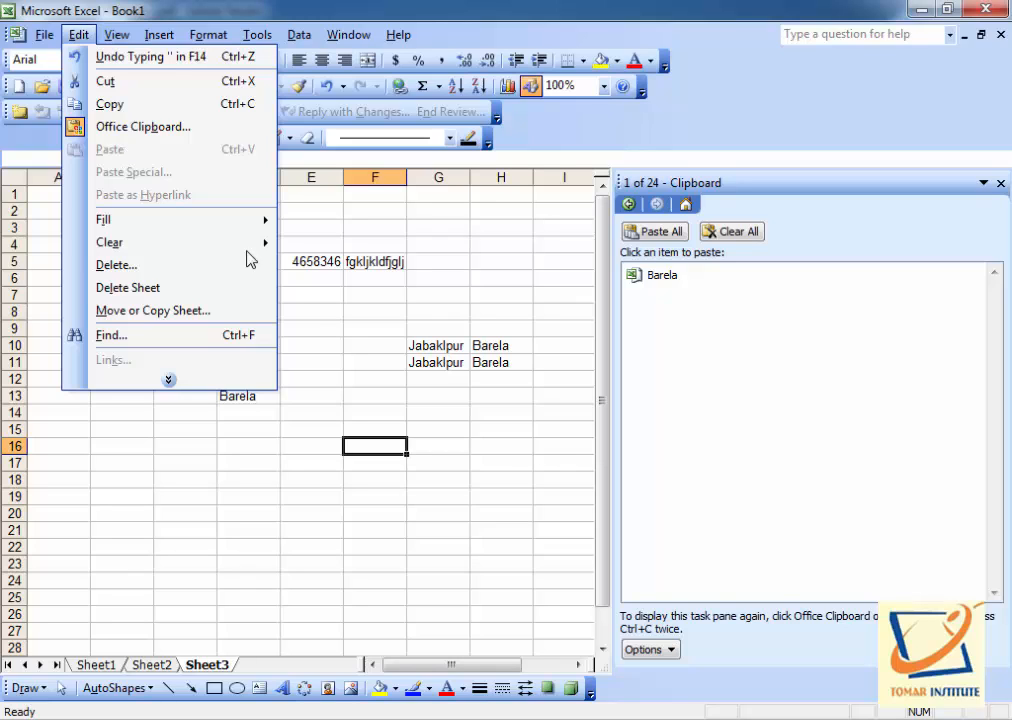
- Paste the Barela item from the Office Clipboard into cells F14, E17 and G17
click(376, 412)
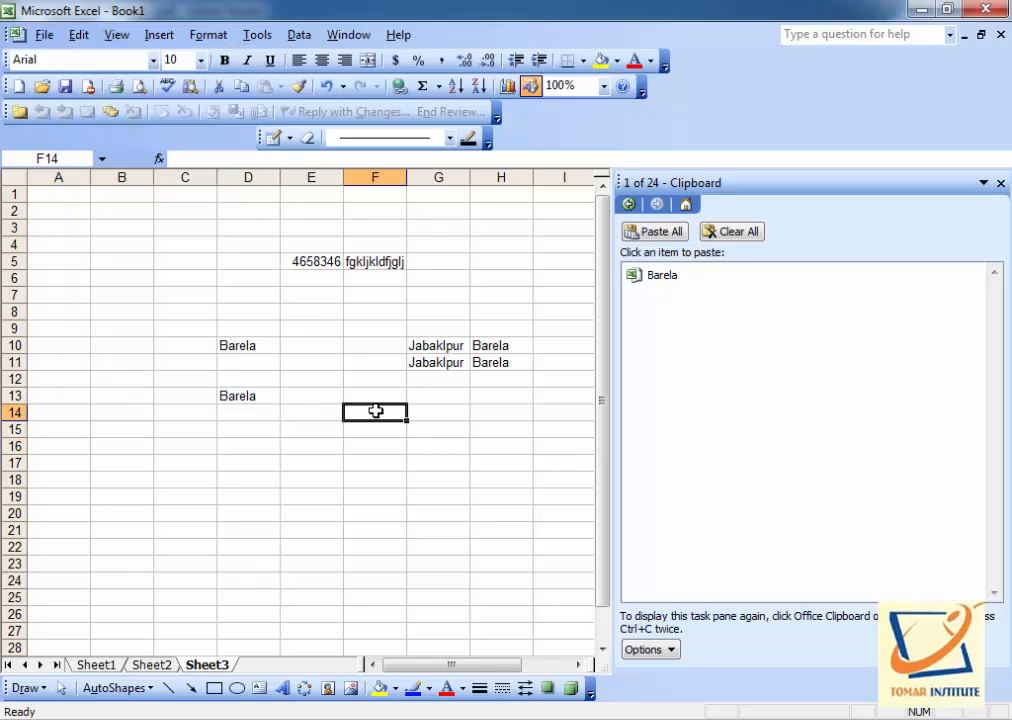
click(693, 291)
click(310, 462)
click(662, 280)
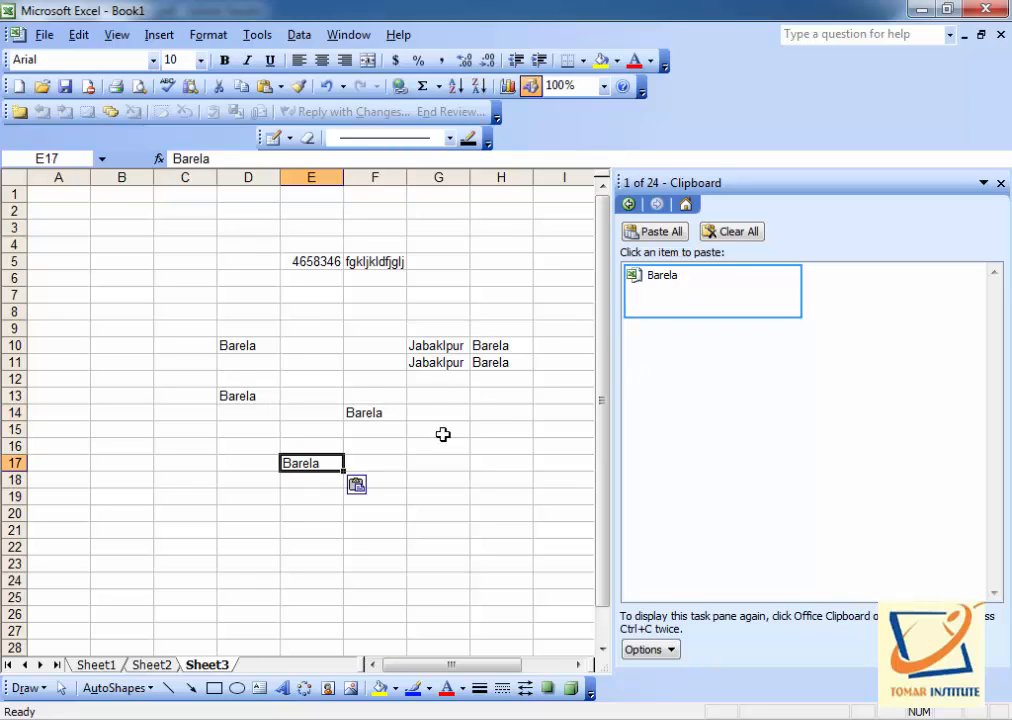
click(430, 458)
click(745, 290)
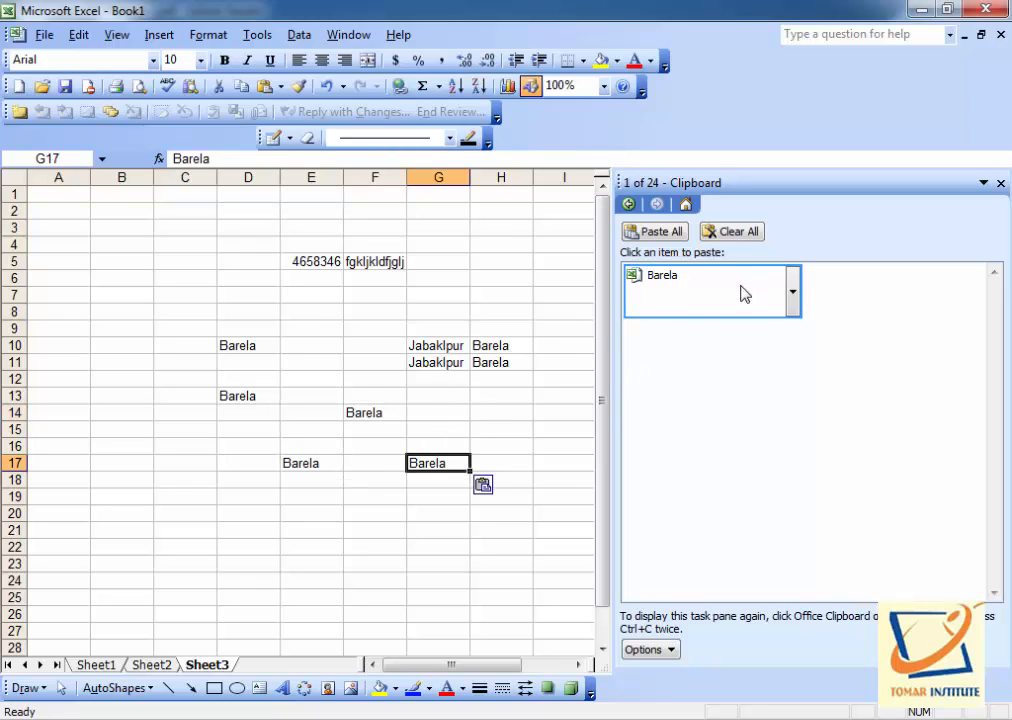
- Copy cell G10 with Jabaklpur to the Office Clipboard
click(455, 348)
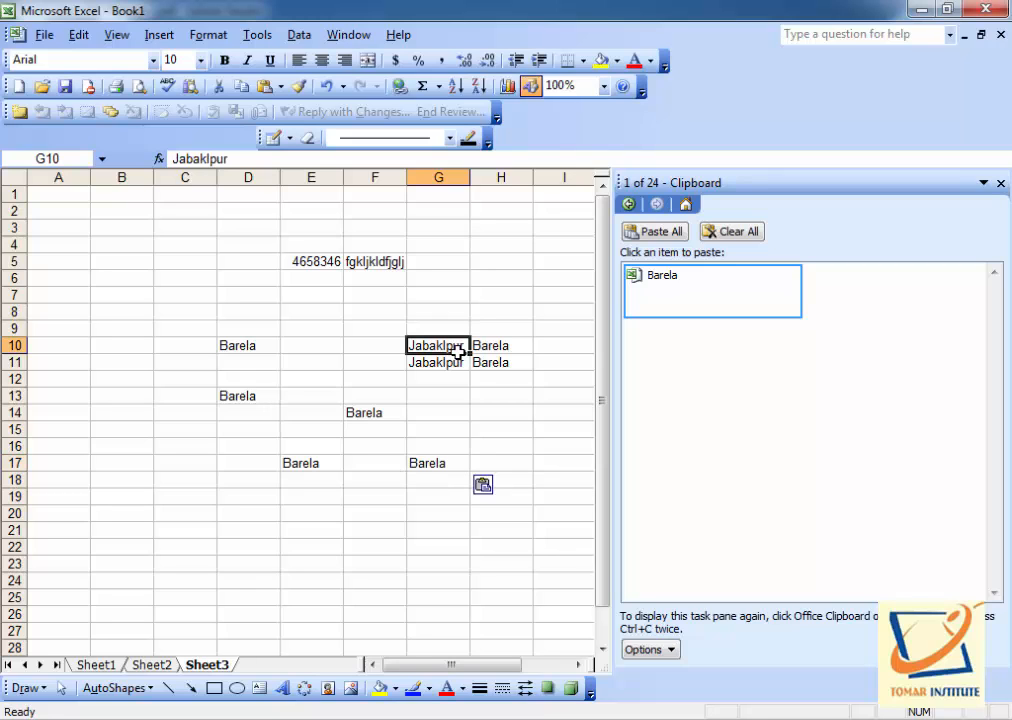
click(77, 40)
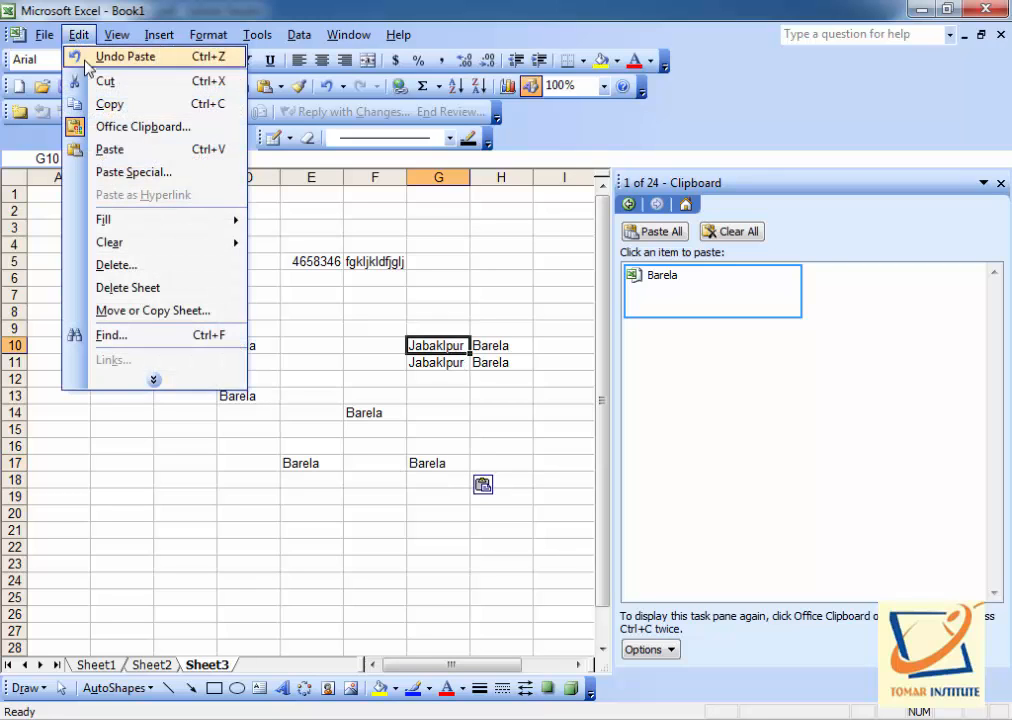
click(105, 101)
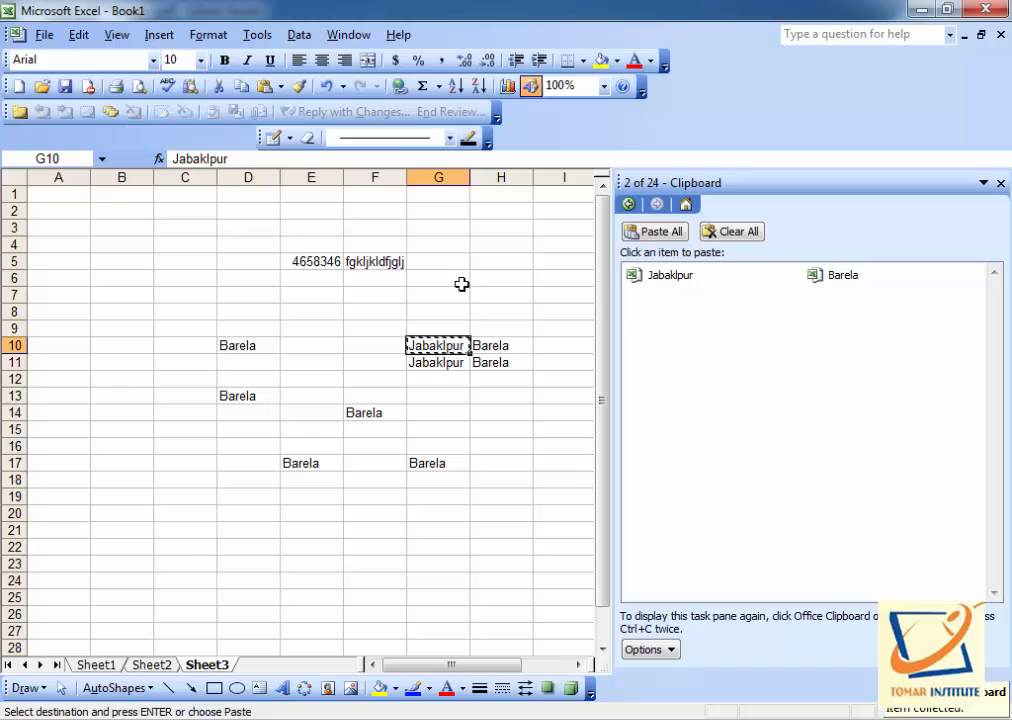
- Paste Office Clipboard items into column B: Jabaklpur in B3, Barela in B9 and Jabaklpur in B15
click(145, 232)
click(727, 291)
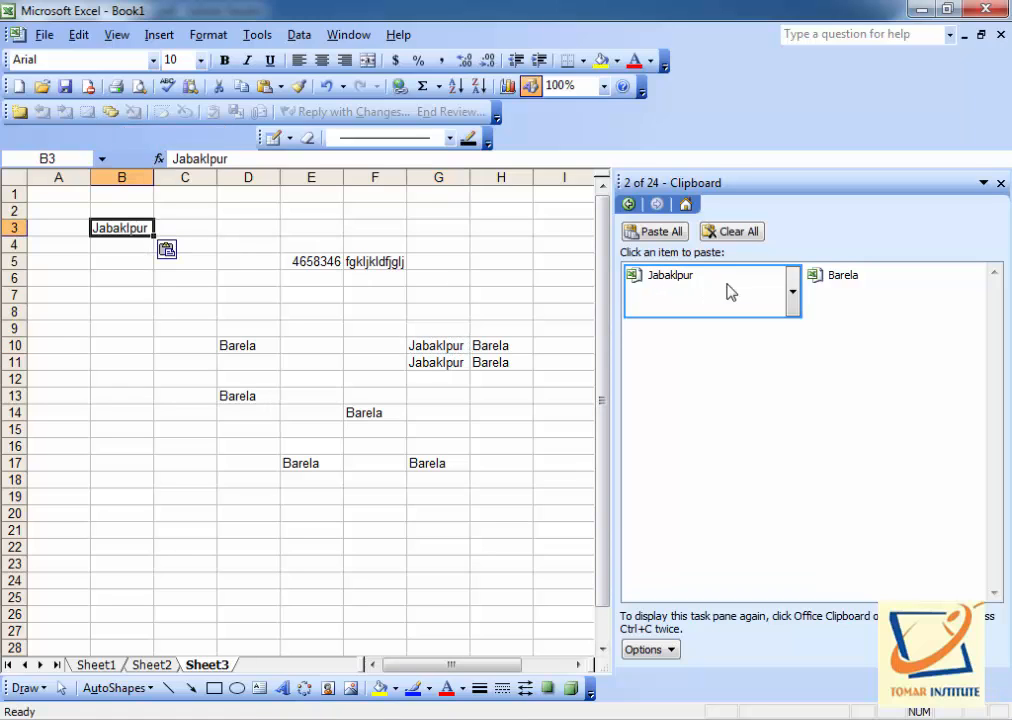
click(128, 330)
click(869, 301)
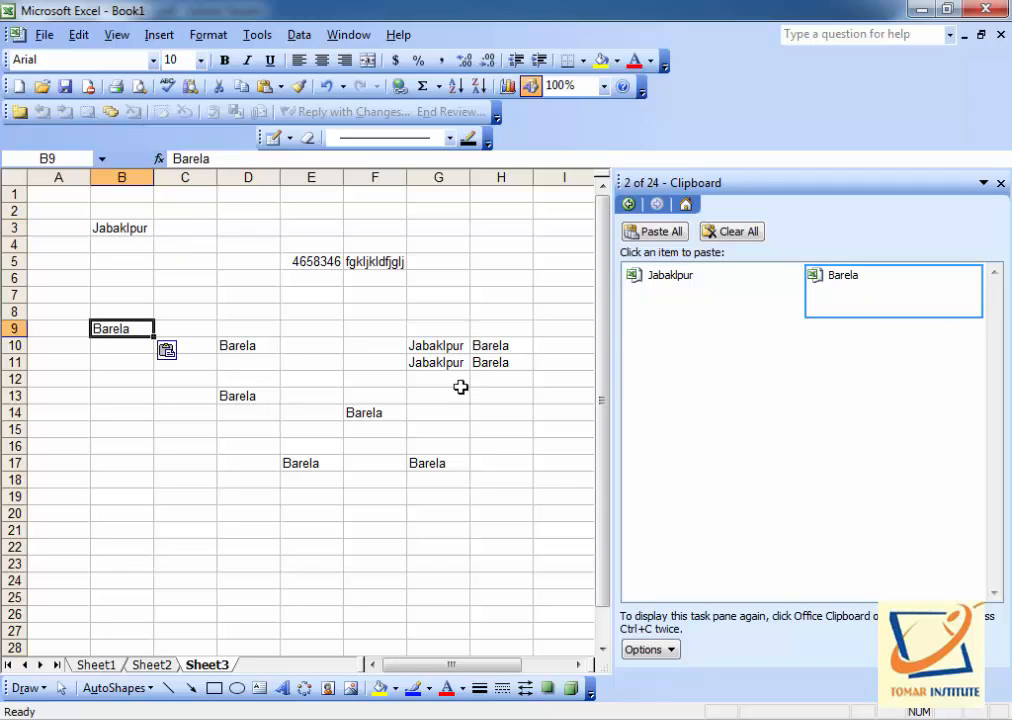
click(136, 424)
click(708, 300)
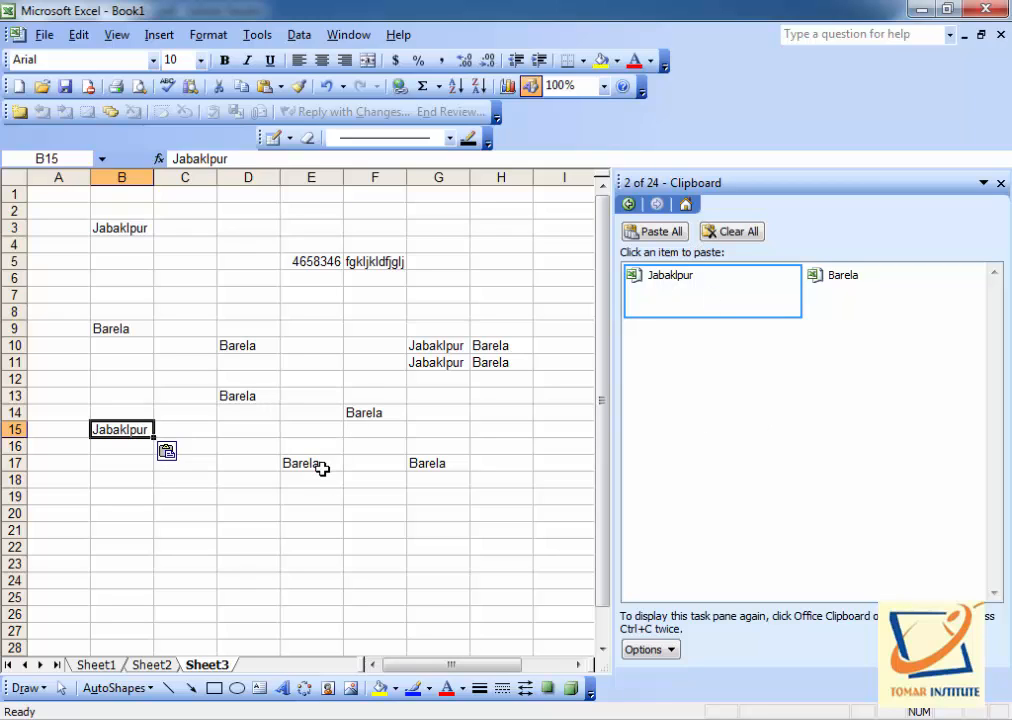
- Select cell H15 and close the Office Clipboard
click(78, 36)
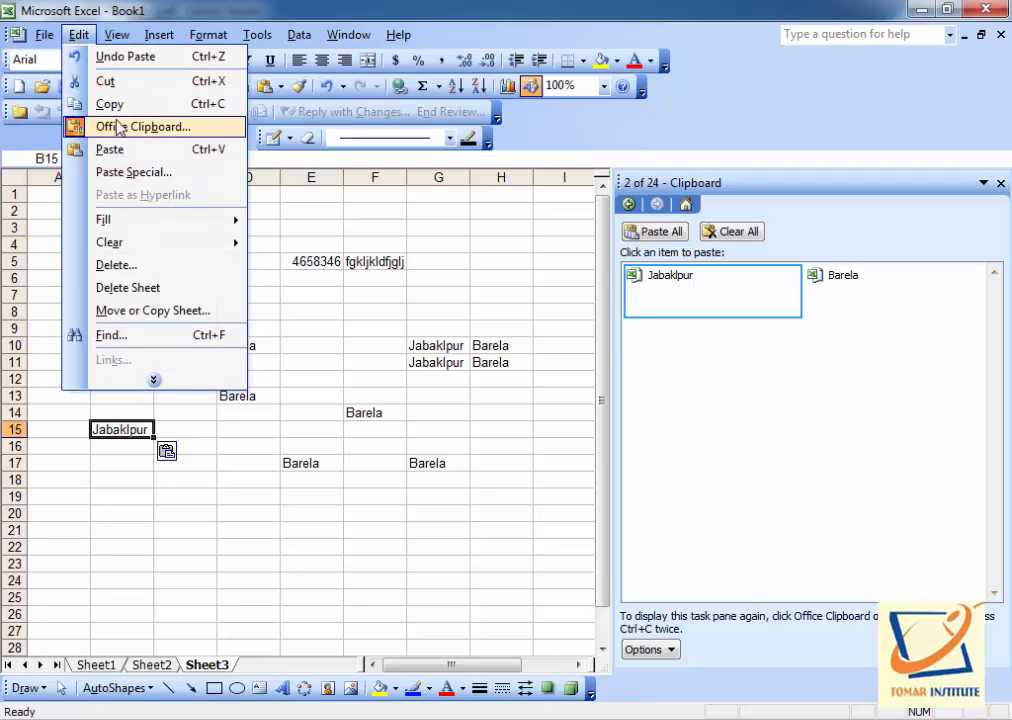
click(501, 430)
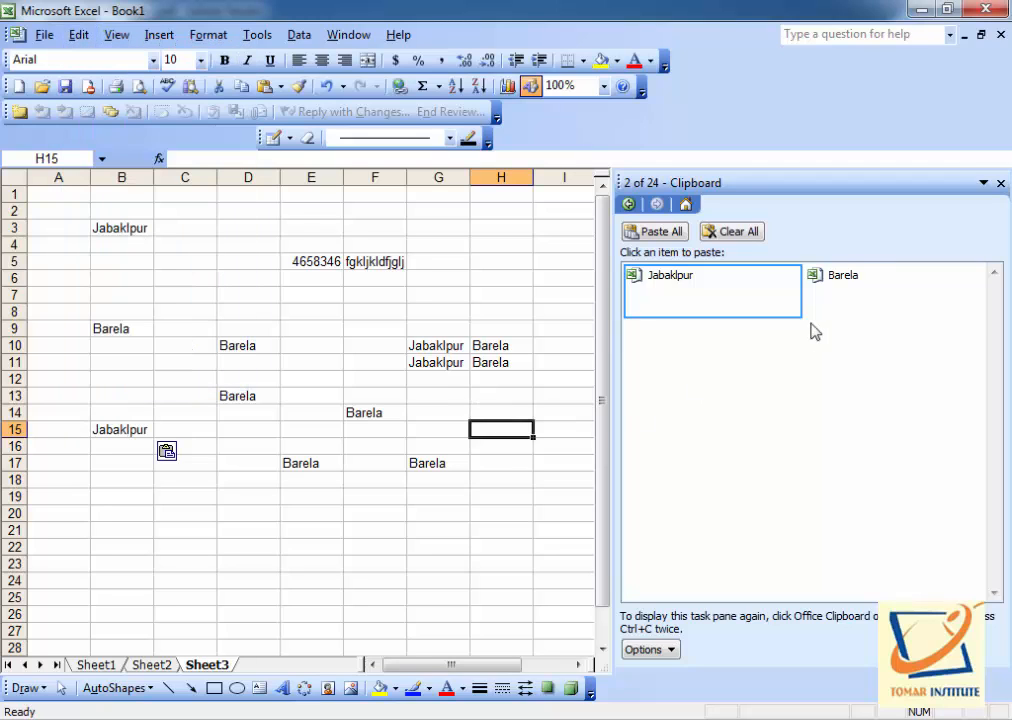
click(1000, 183)
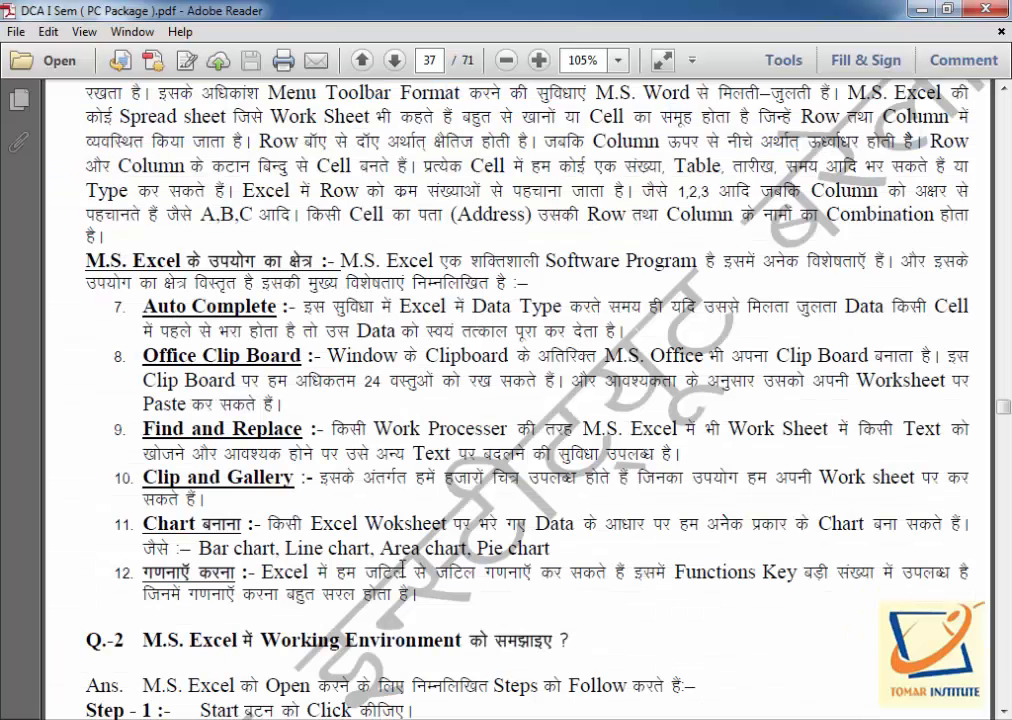
- Read the Find and Replace point in the Adobe Reader notes and mark its heading
scroll(180, 340, down, 3)
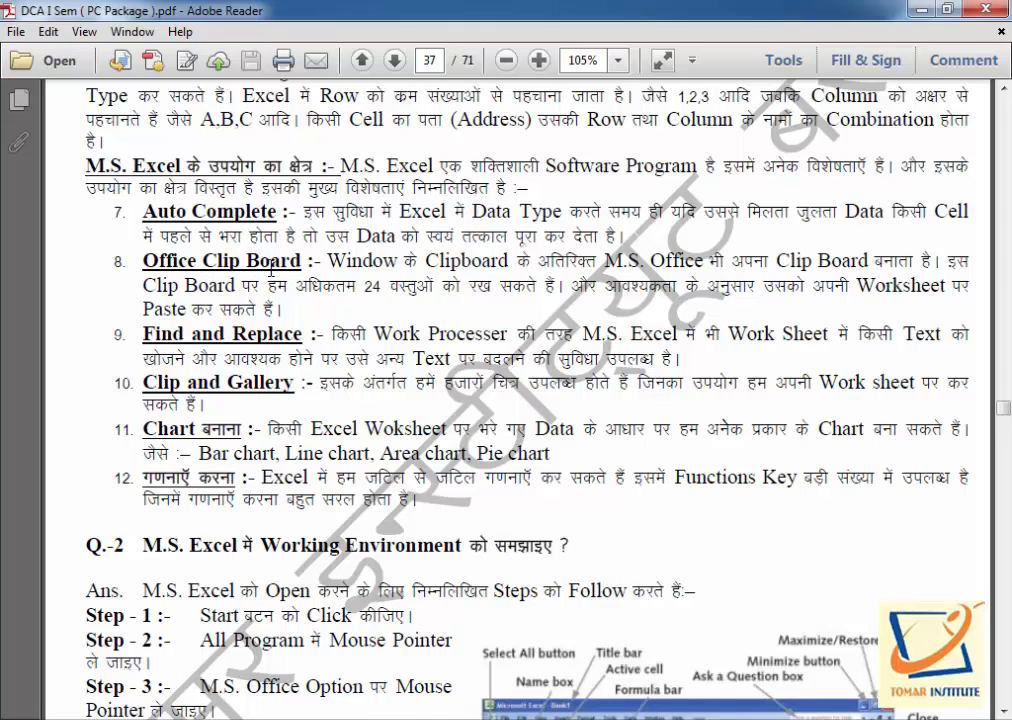
scroll(195, 366, down, 1)
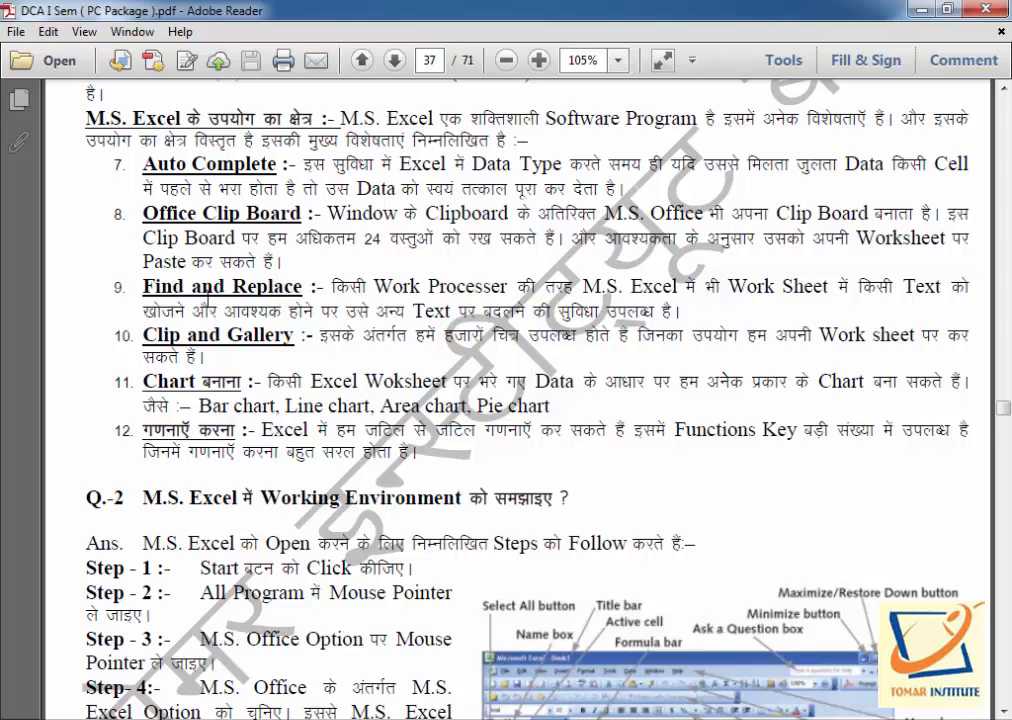
drag(146, 284, 285, 290)
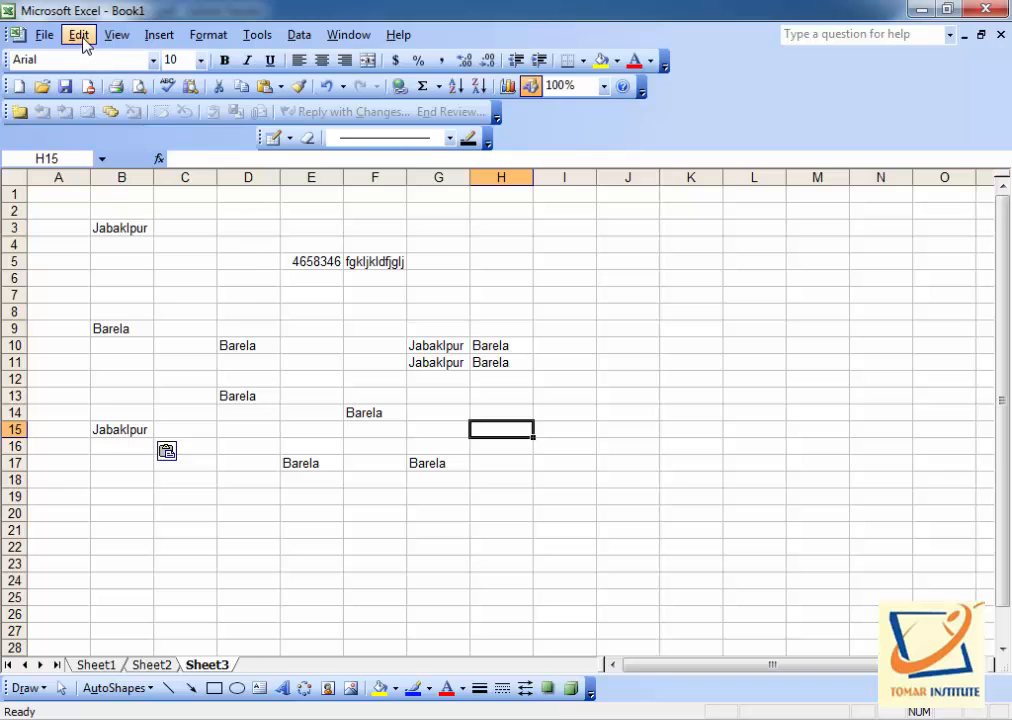
- Return to Excel, open Find and Replace beside the data and find the next cell containing Barela
click(80, 36)
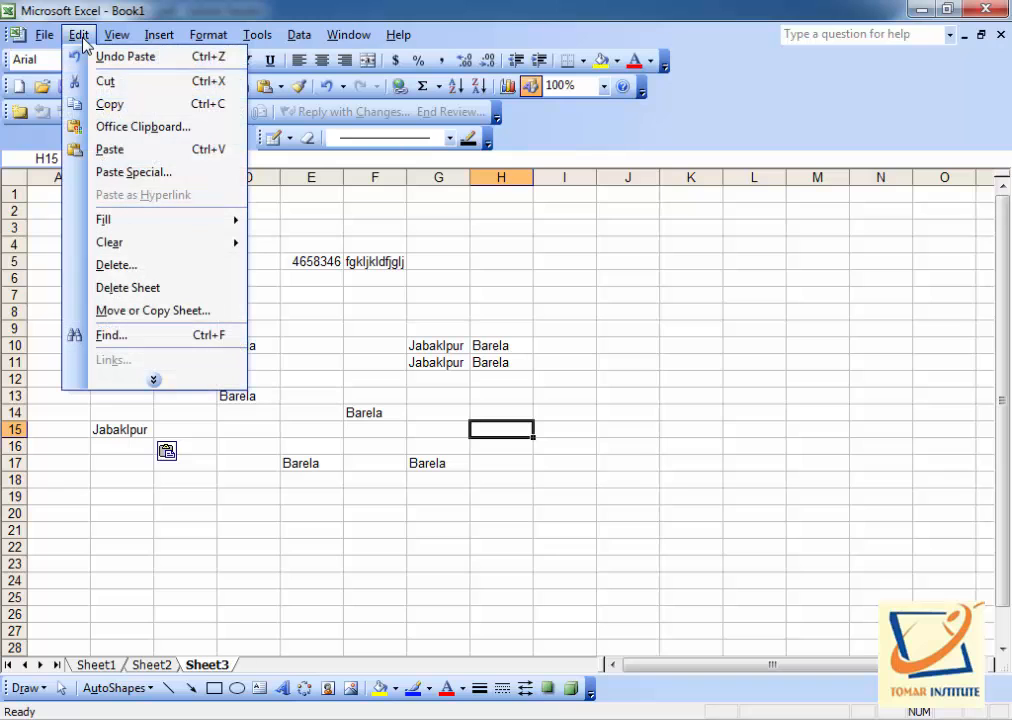
click(144, 340)
drag(235, 253, 595, 231)
click(495, 262)
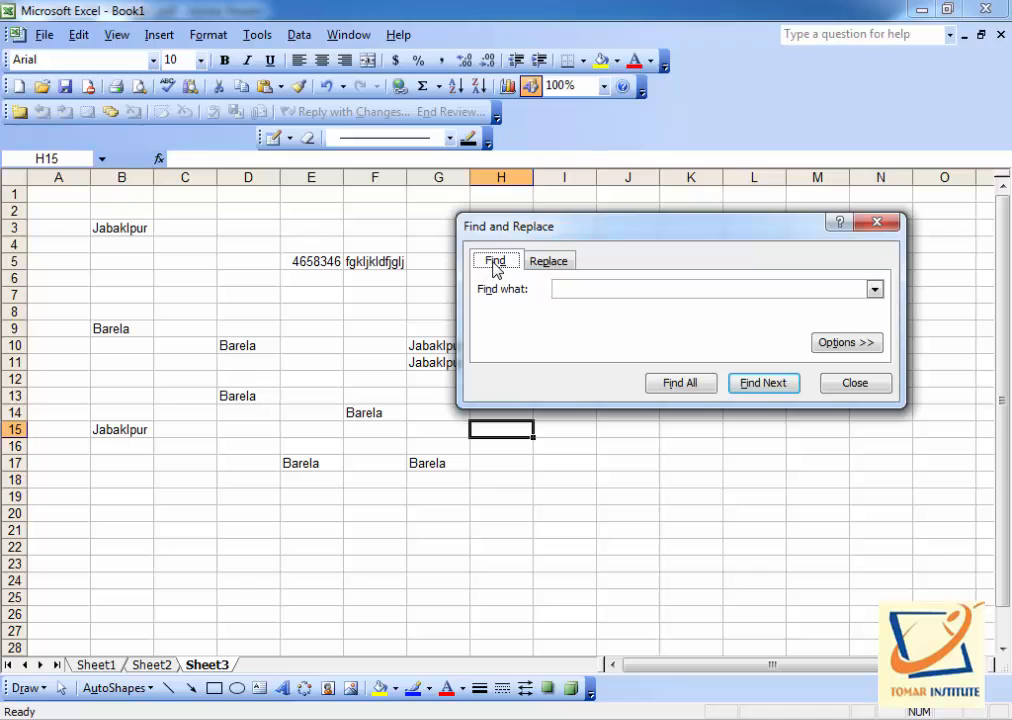
click(558, 264)
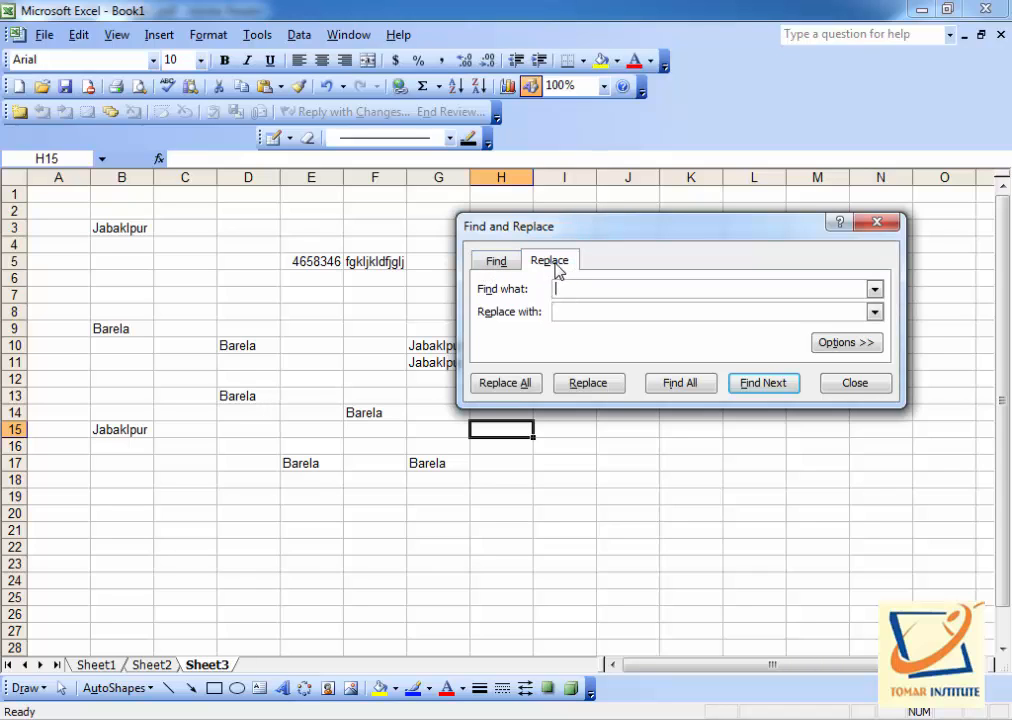
click(500, 264)
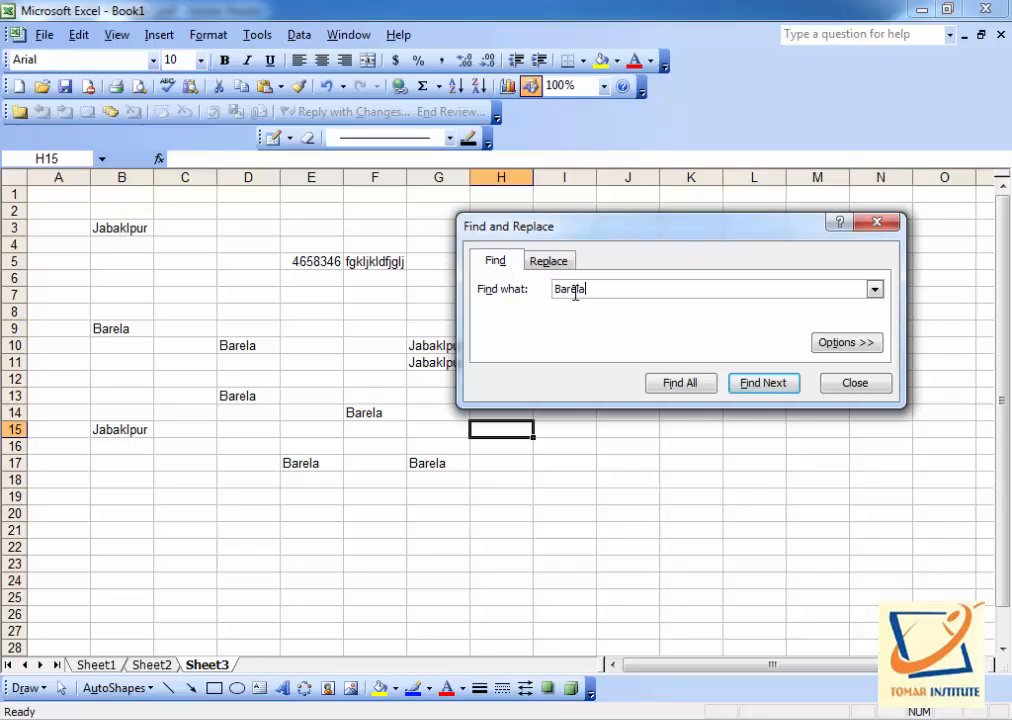
click(758, 388)
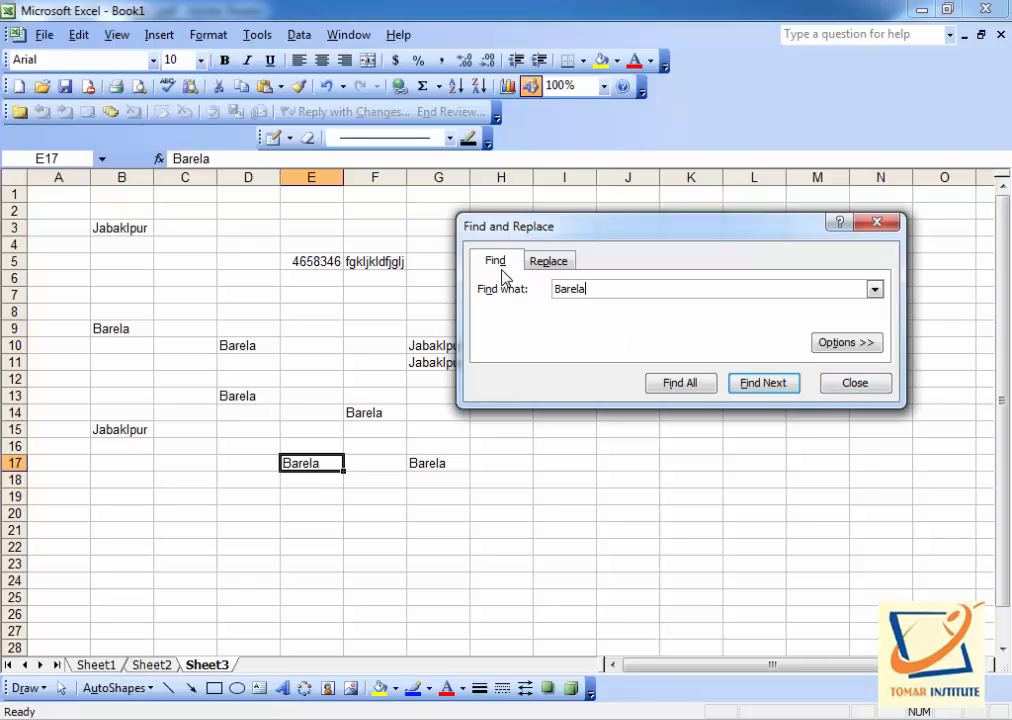
- Replace the next found Barela, in cell G17, with Padwar and close Find and Replace
click(551, 263)
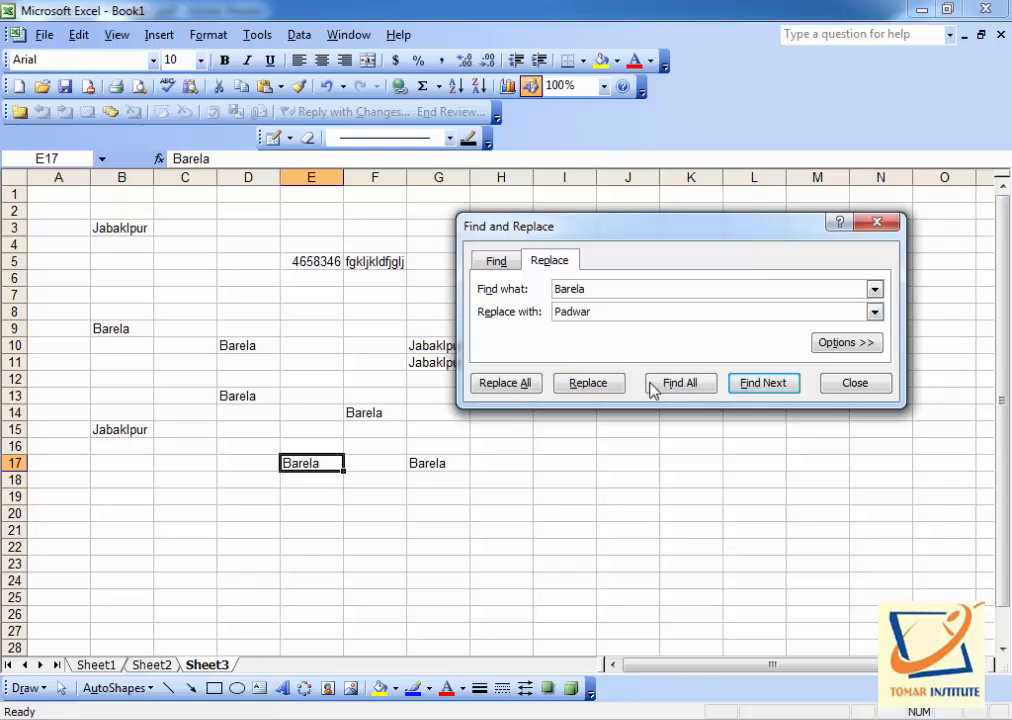
click(744, 386)
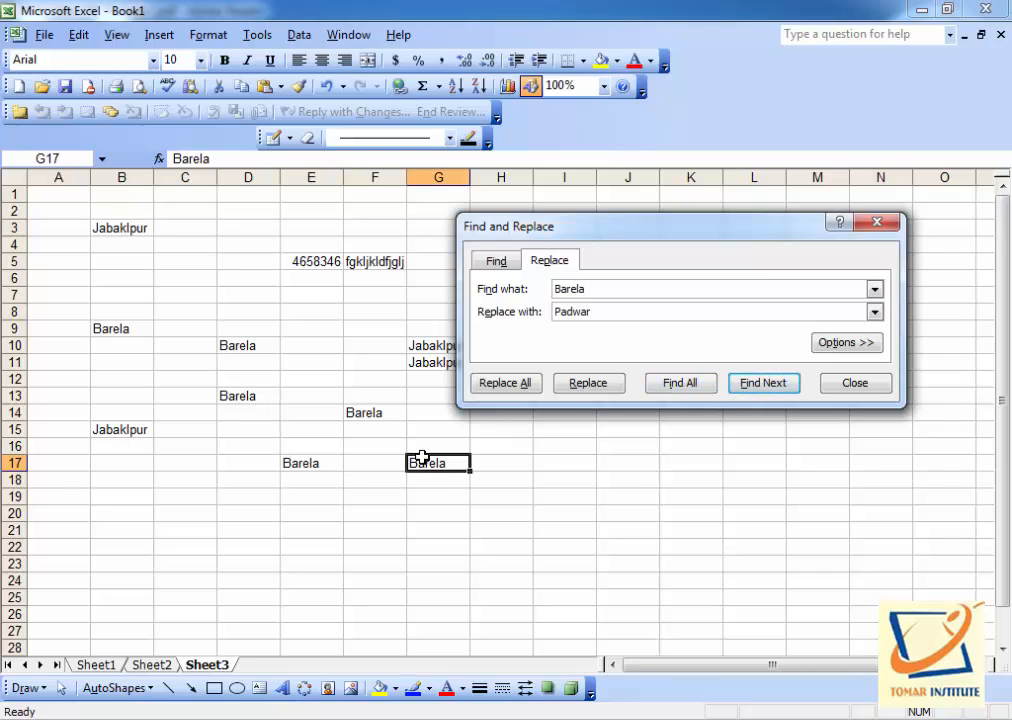
click(585, 388)
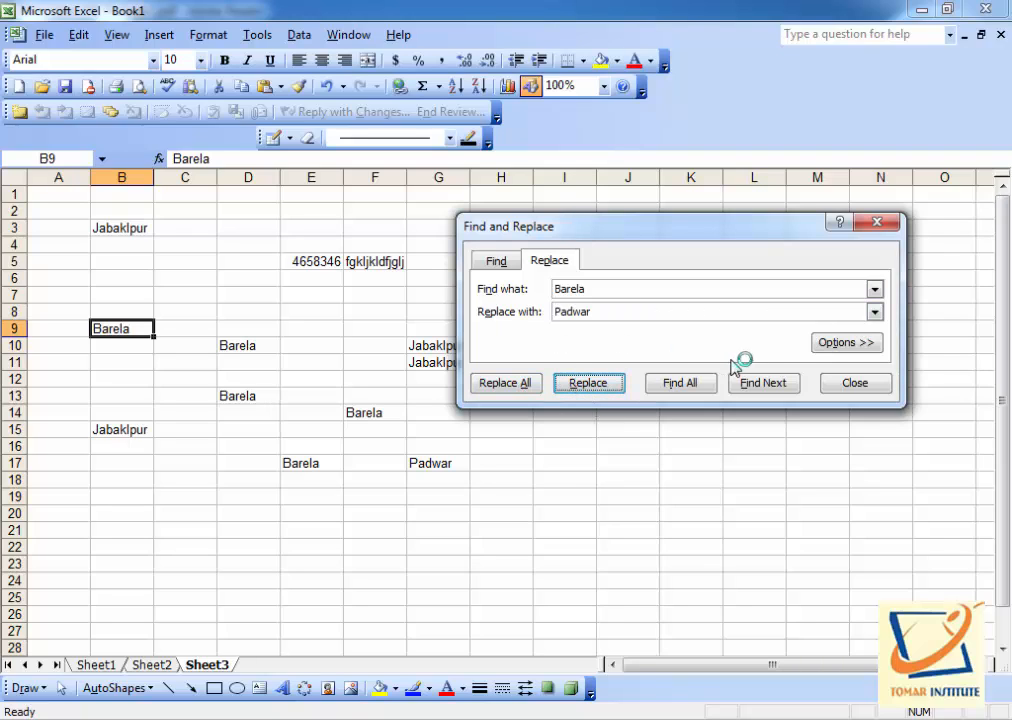
click(853, 385)
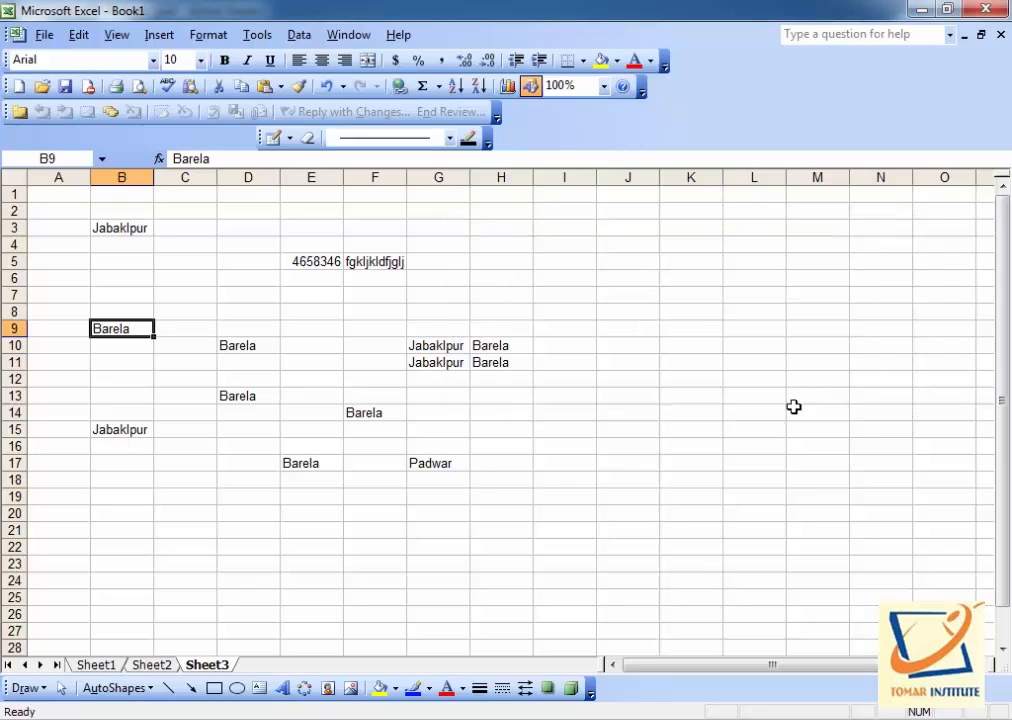
- Switch to the Adobe Reader notes and mark the whole Clip and Gallery point
click(521, 719)
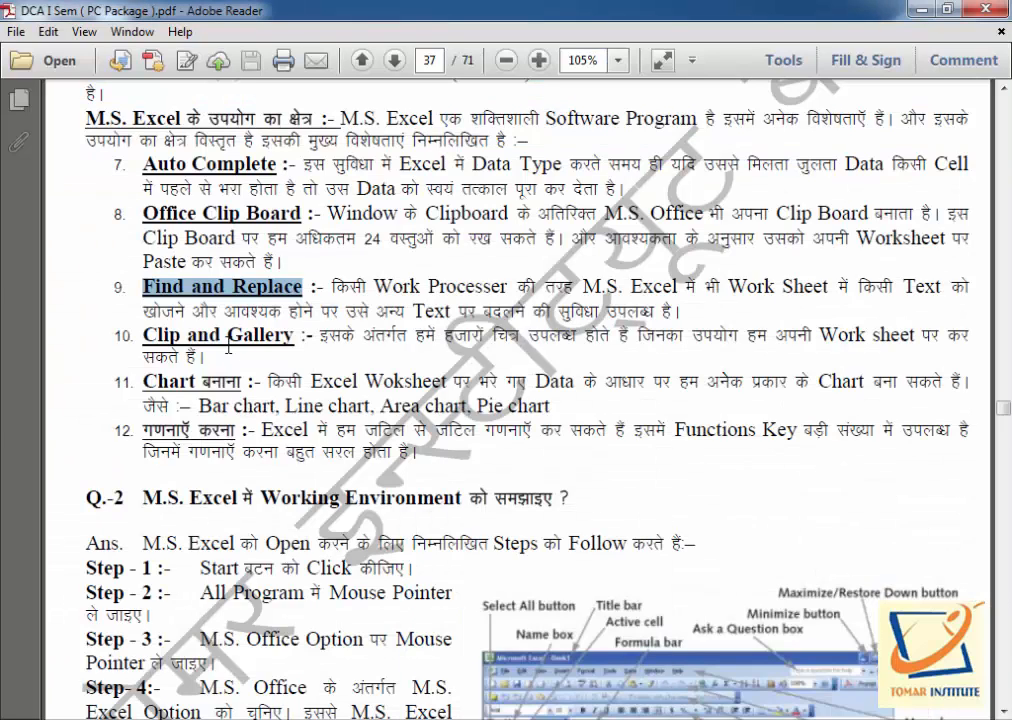
scroll(229, 345, down, 2)
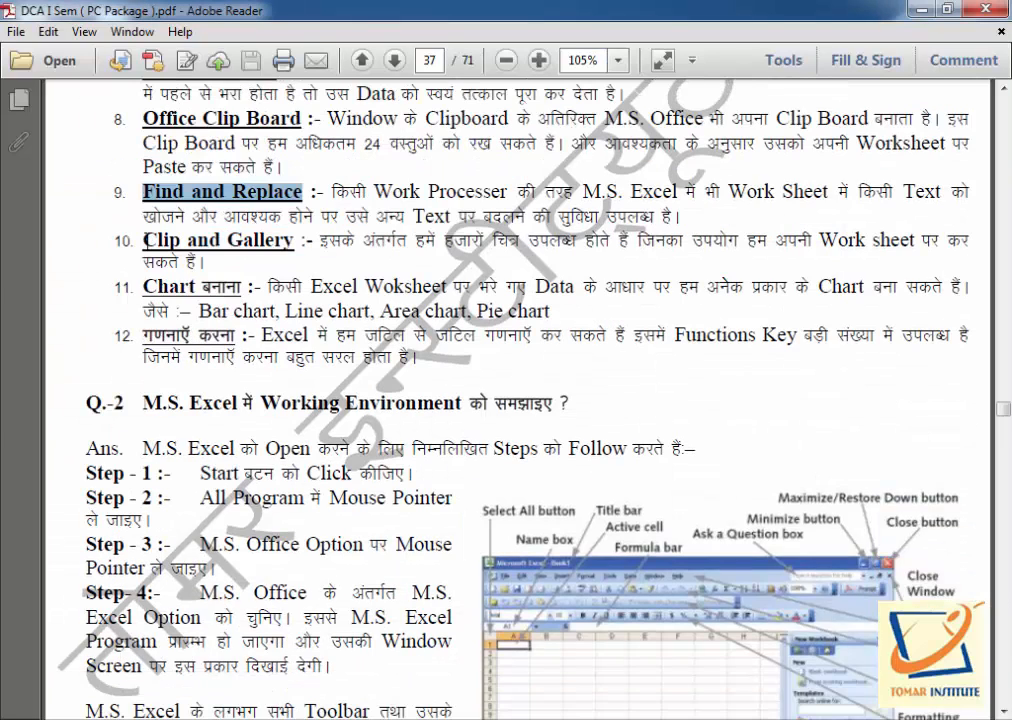
drag(143, 240, 212, 265)
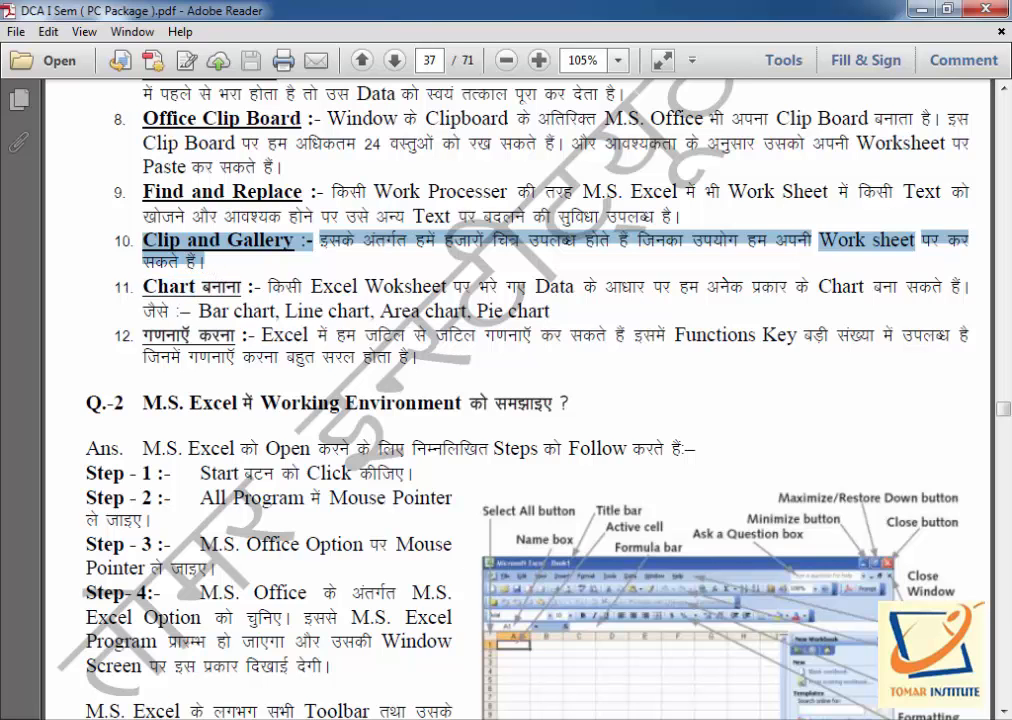
- Return to Excel, start inserting Clip Art and search the selected collections for all media file types without a keyword
click(570, 719)
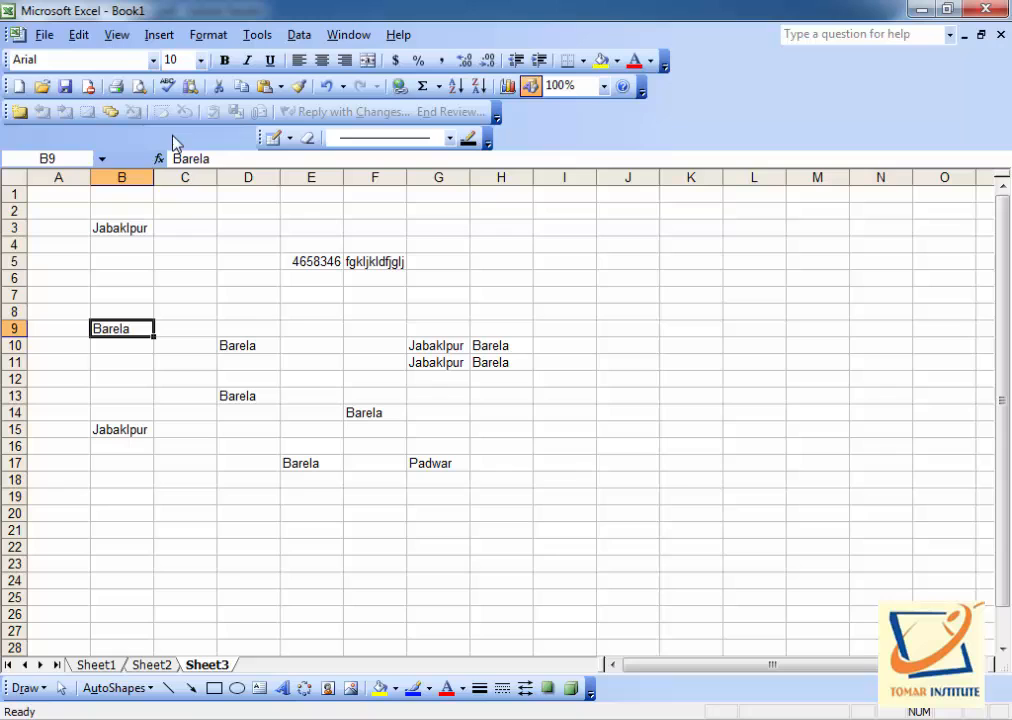
click(159, 34)
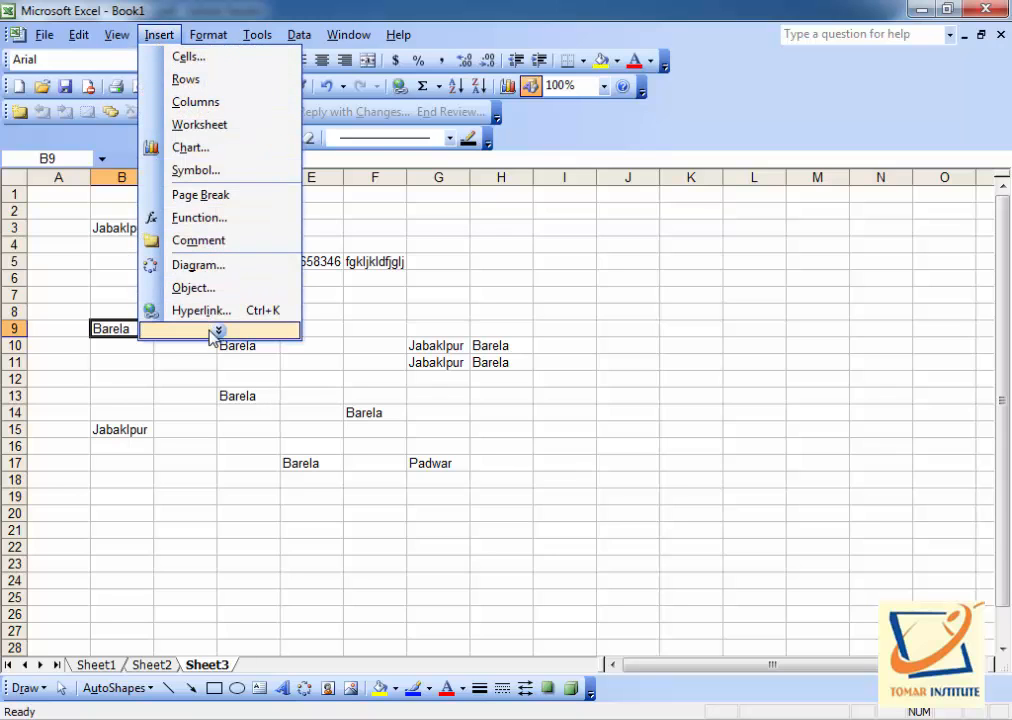
click(211, 331)
mouse_move(219, 297)
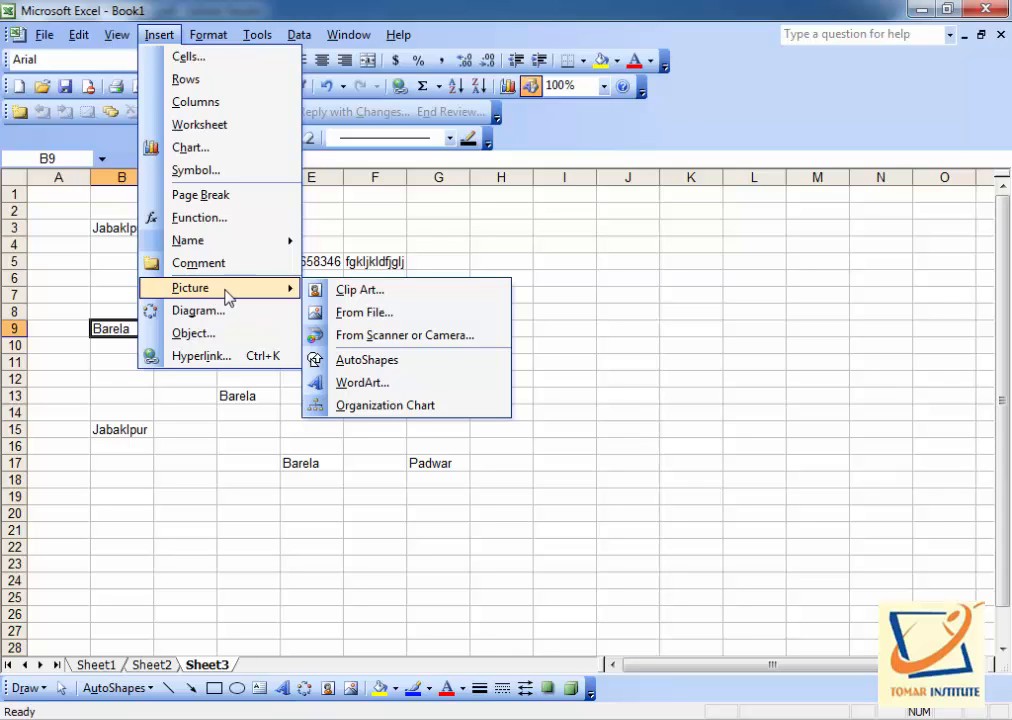
click(400, 295)
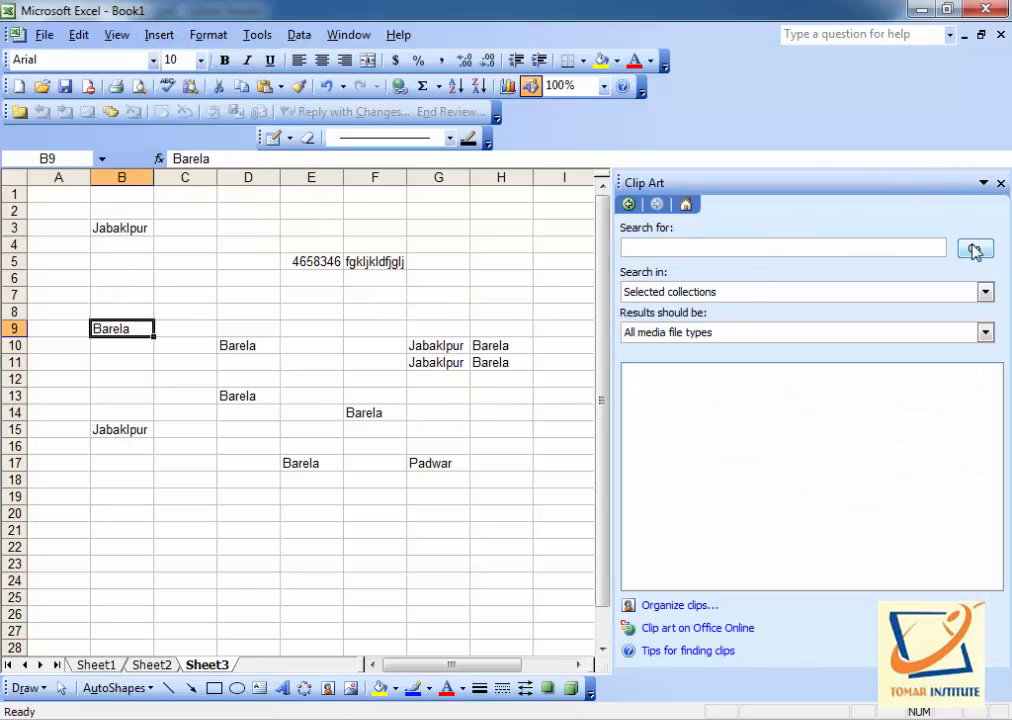
click(974, 249)
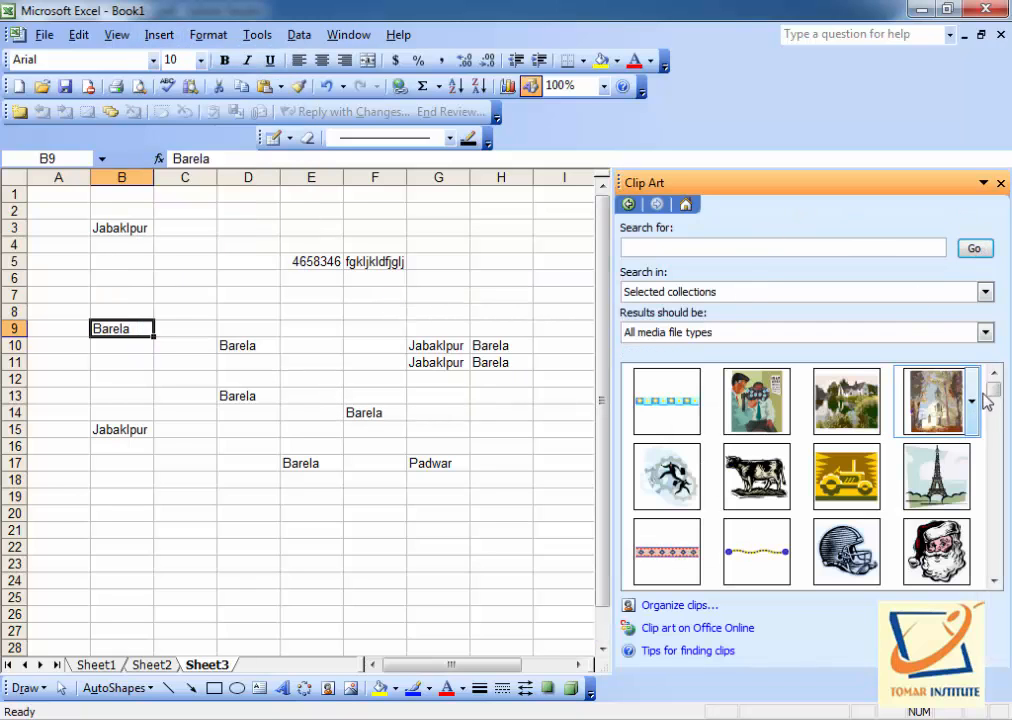
- Insert the office meeting clip and the red yen clip, and move the yen clip beside the meeting, over columns F to I
drag(995, 397, 995, 416)
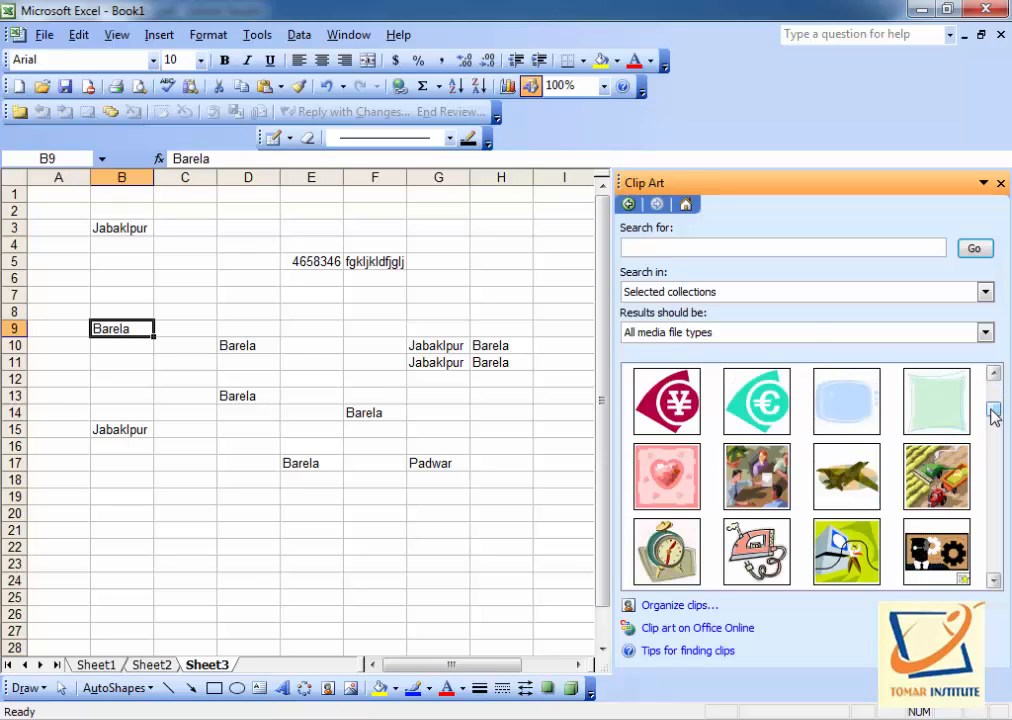
click(757, 476)
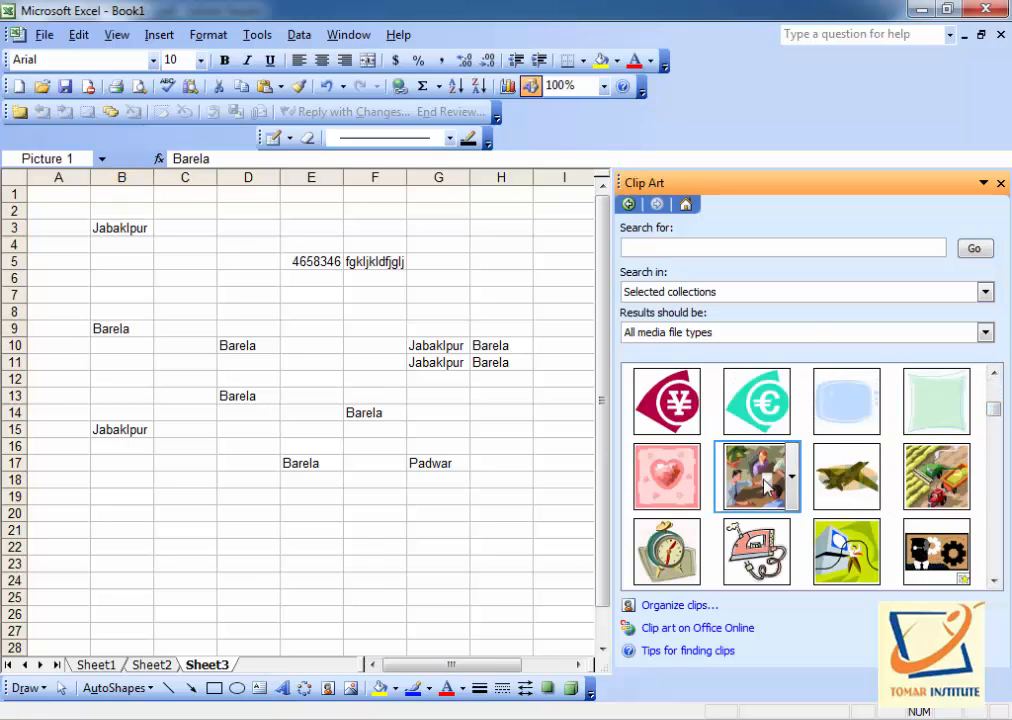
click(684, 414)
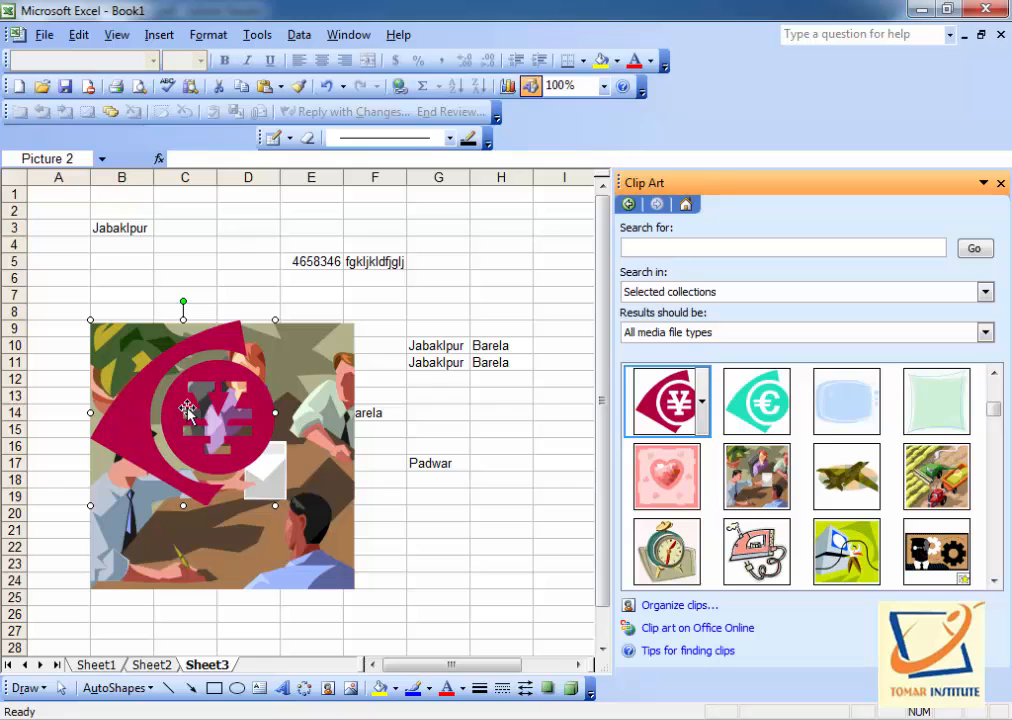
drag(187, 406, 496, 385)
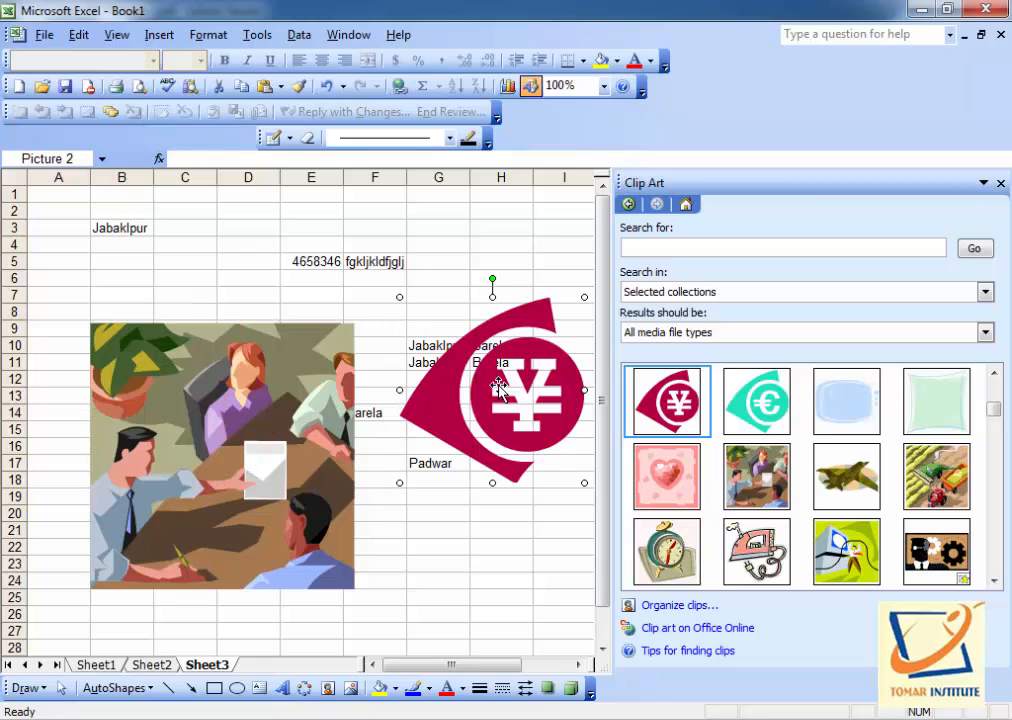
- Insert the Welcome Scan picture file from the Scanned Documents folder in My Documents
click(165, 37)
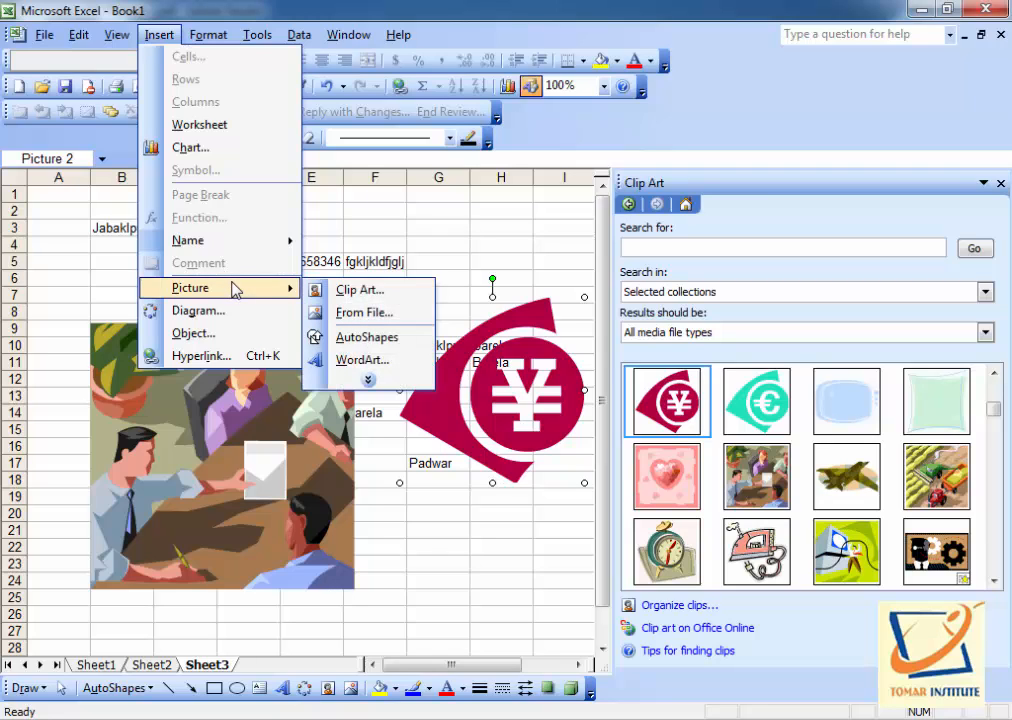
click(336, 320)
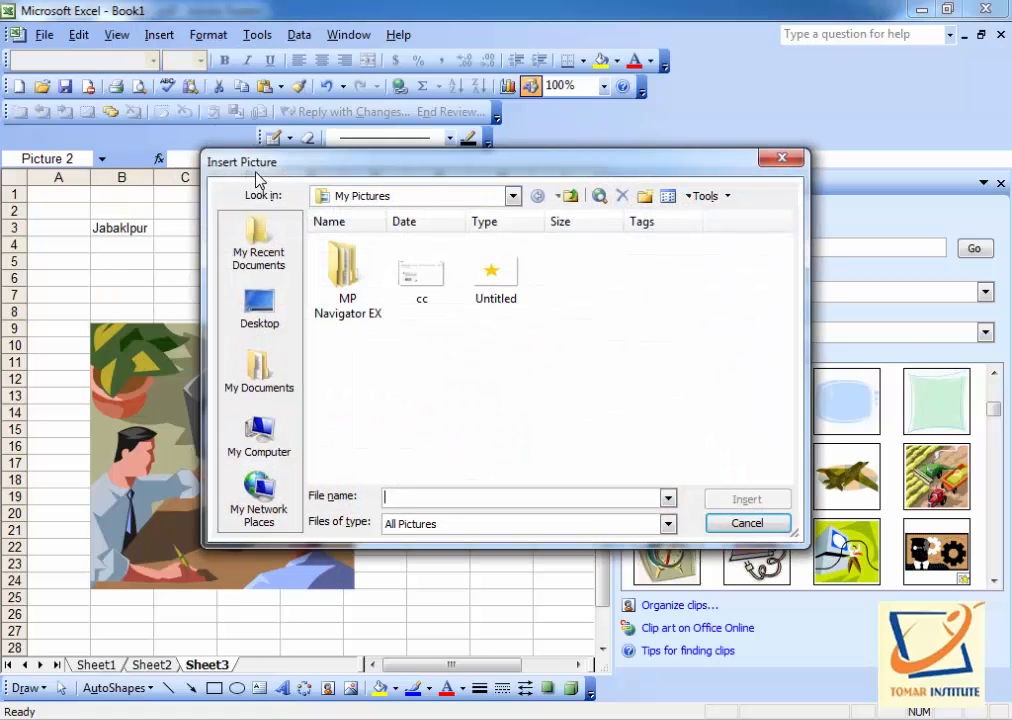
click(268, 432)
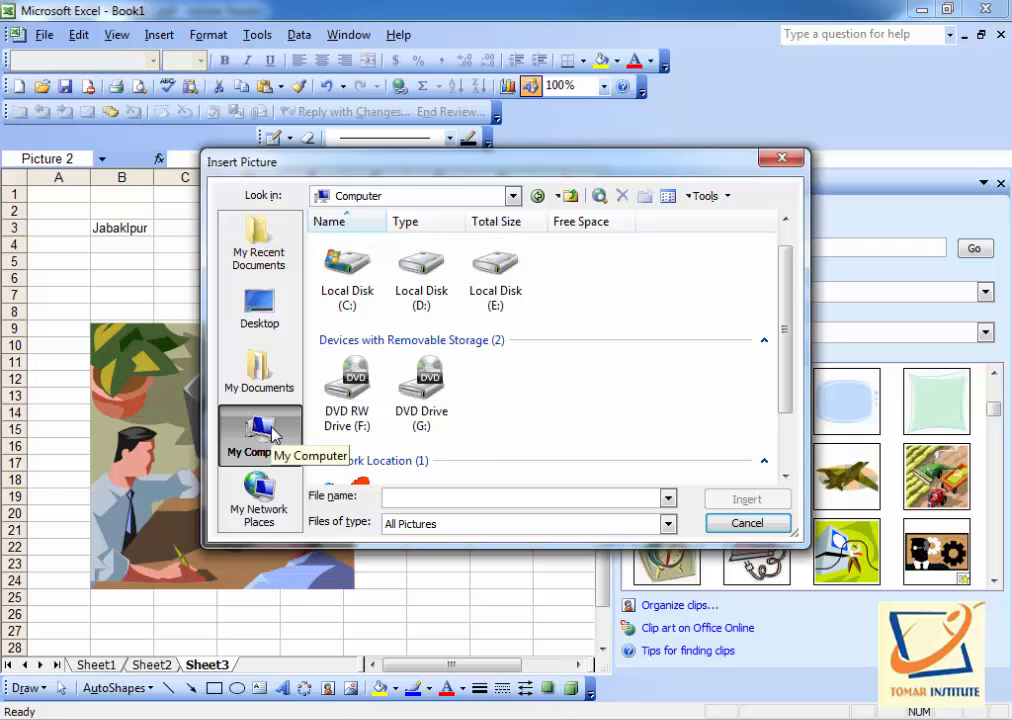
click(266, 362)
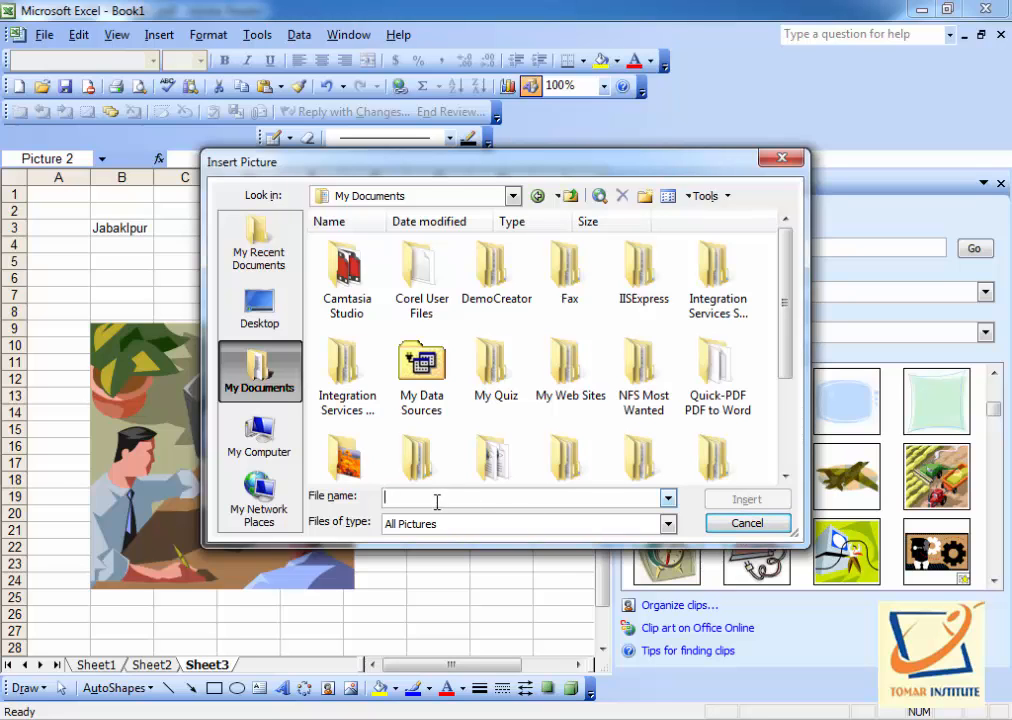
drag(788, 358, 788, 448)
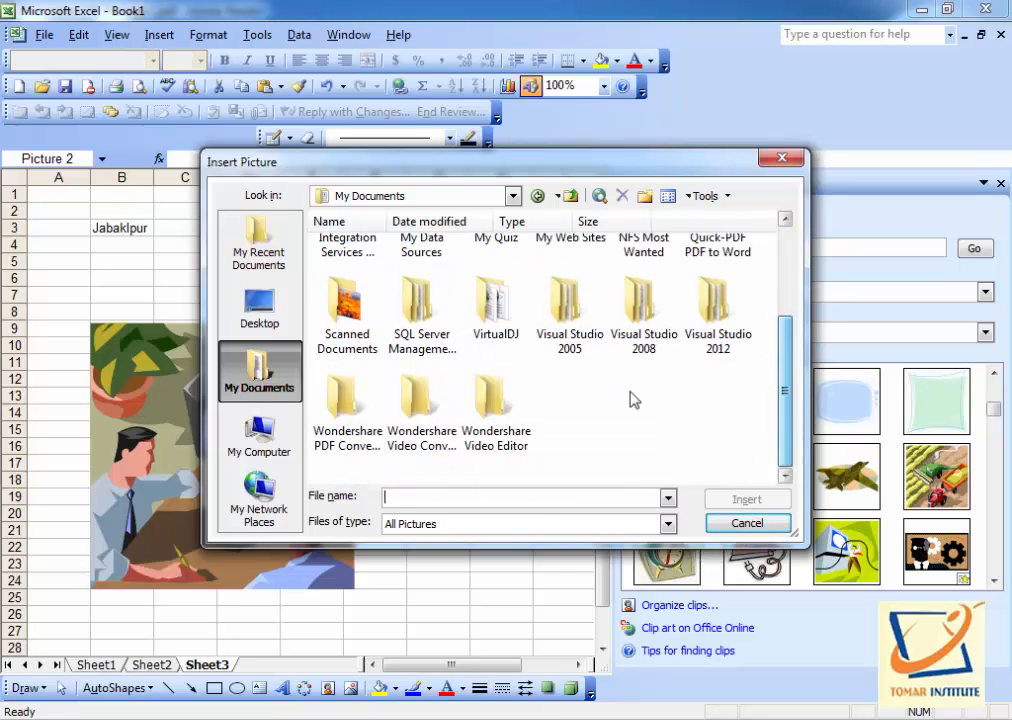
double_click(338, 332)
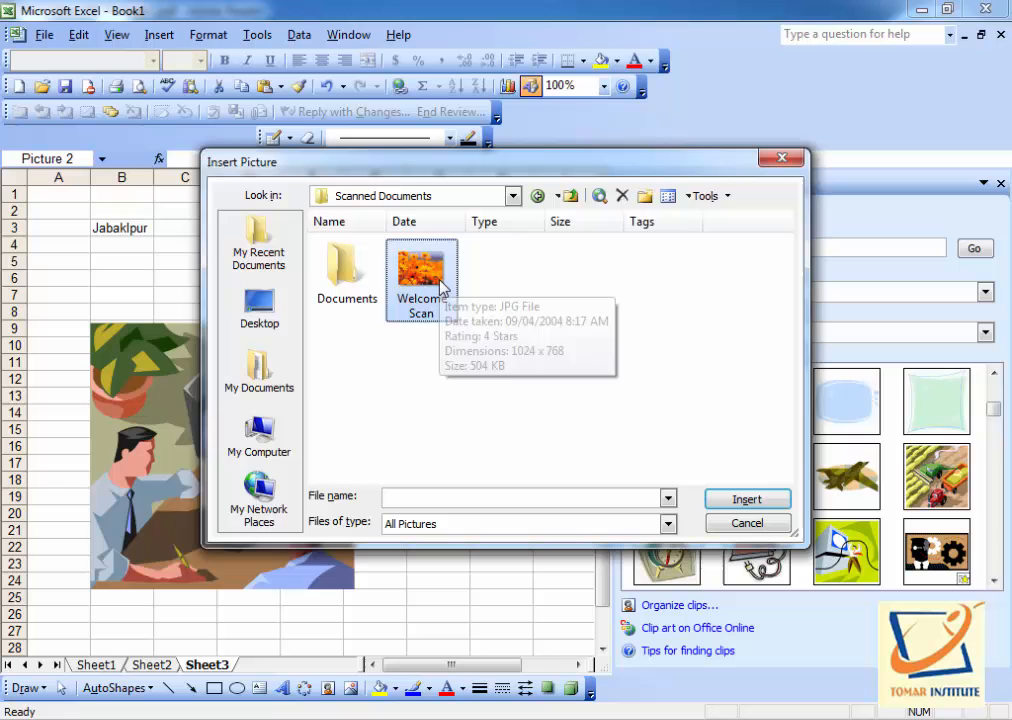
click(747, 499)
- Shrink the orange flower picture and position it with its upper corner at cell C6
drag(393, 396, 360, 365)
drag(181, 289, 434, 476)
drag(520, 547, 222, 344)
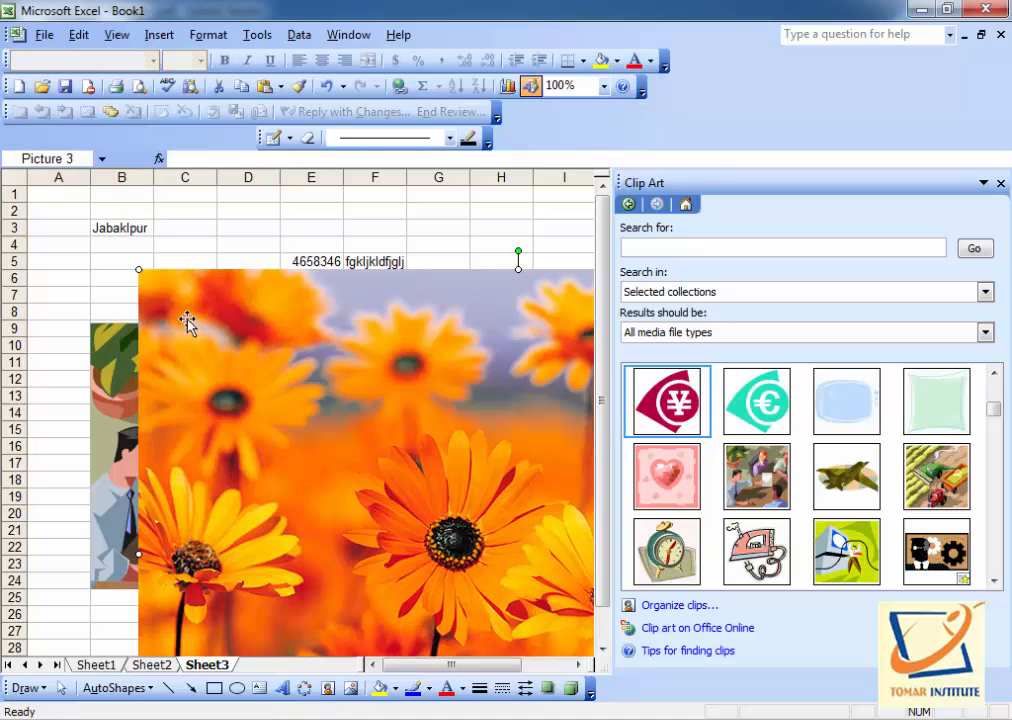
drag(140, 272, 389, 457)
drag(490, 535, 266, 357)
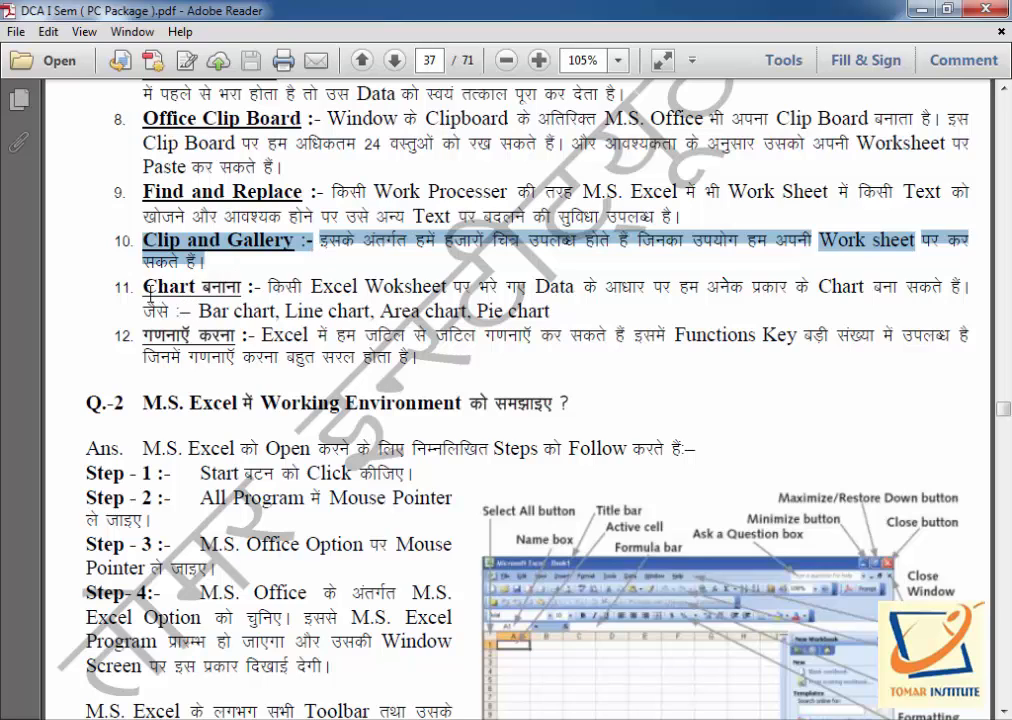
- In the Adobe Reader notes, mark the point about making charts, including its list of chart examples
drag(146, 287, 546, 311)
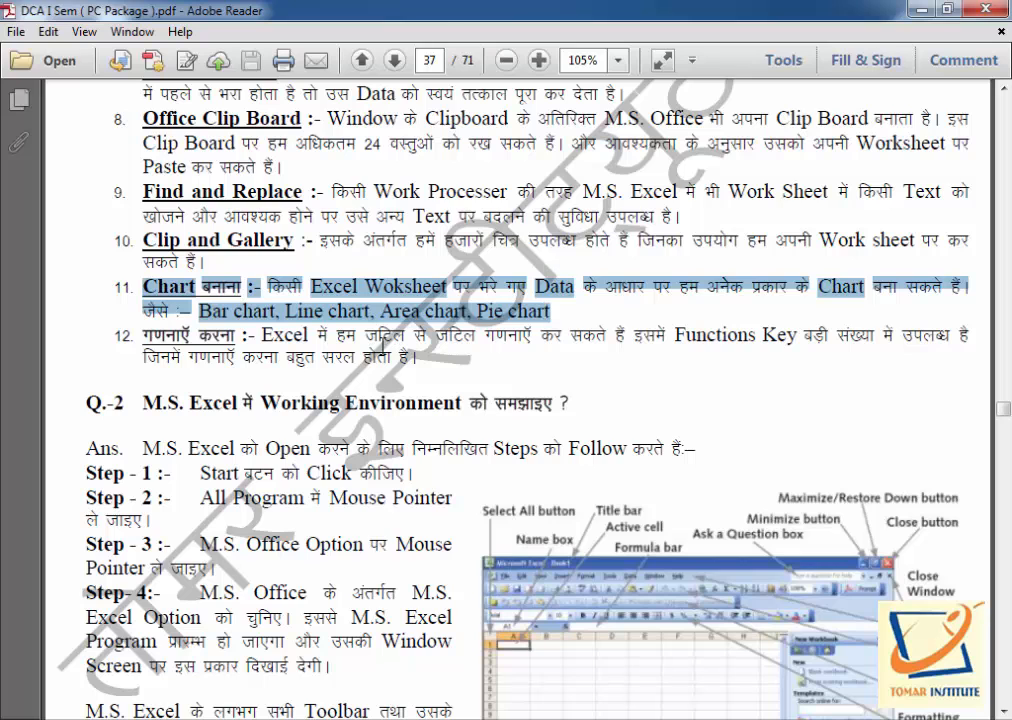
- Return to Excel, close Clip Art and move the flower picture so its upper corner lies in cell I3
click(556, 692)
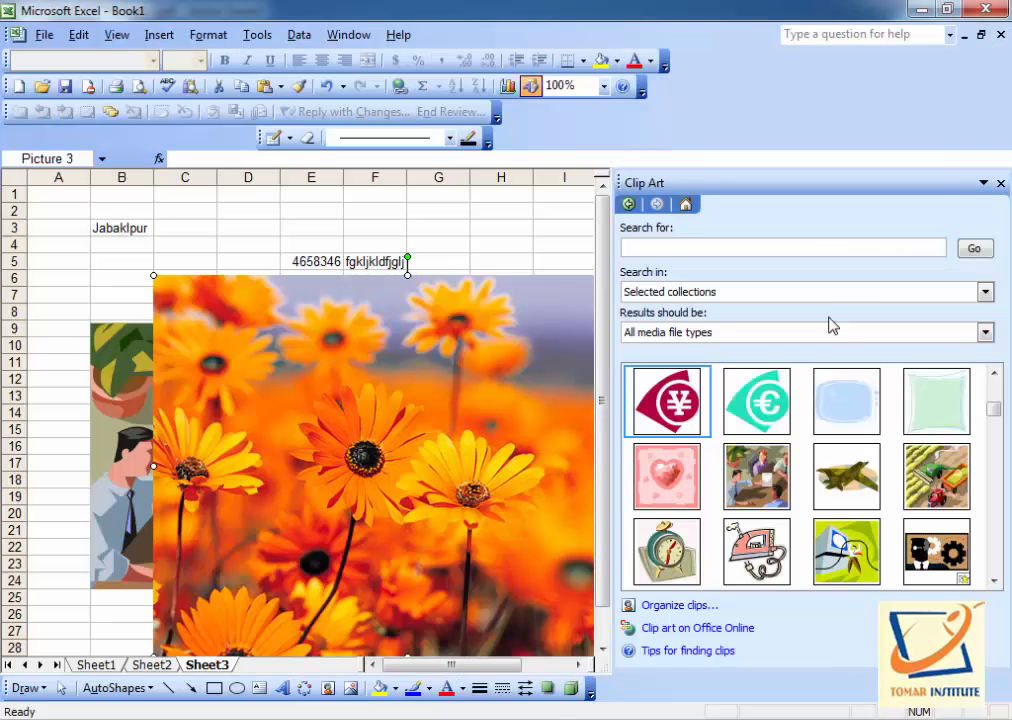
click(1001, 183)
drag(370, 396, 767, 349)
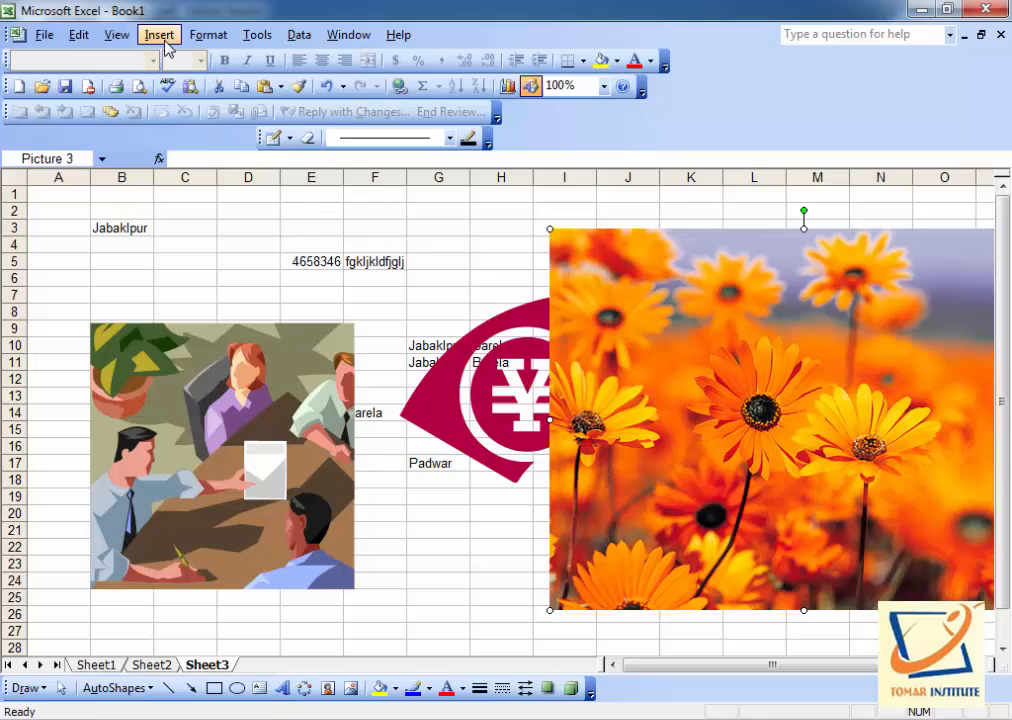
- Open the Chart Wizard, view the Bar, Line, Pie, XY (Scatter) and Area chart types, and cancel it
click(161, 36)
click(183, 147)
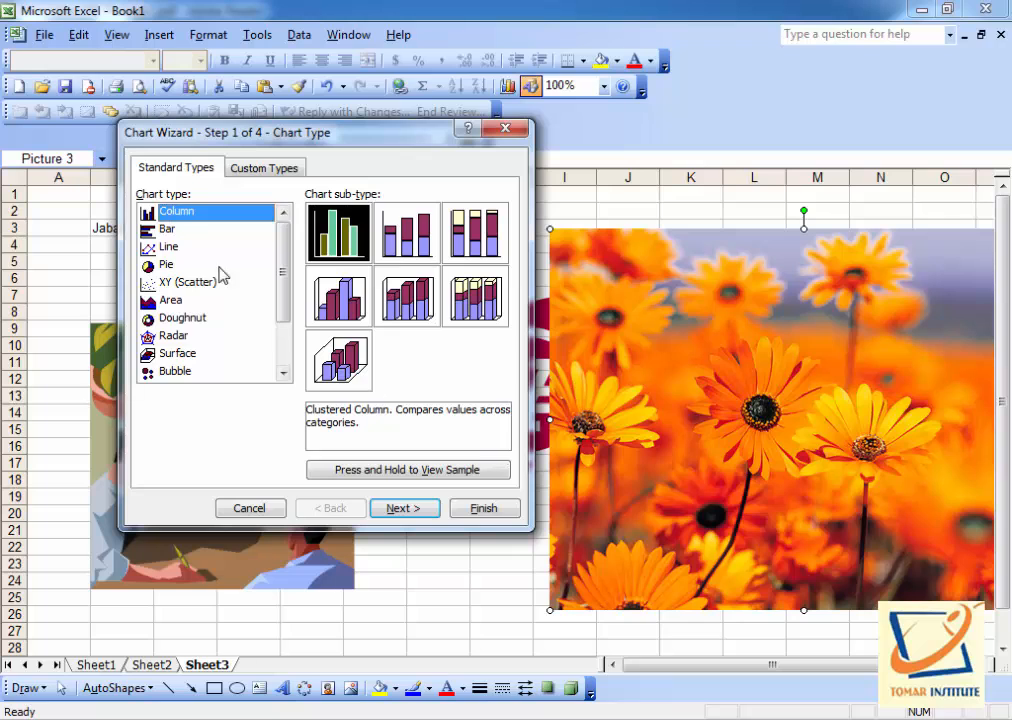
click(178, 234)
click(182, 247)
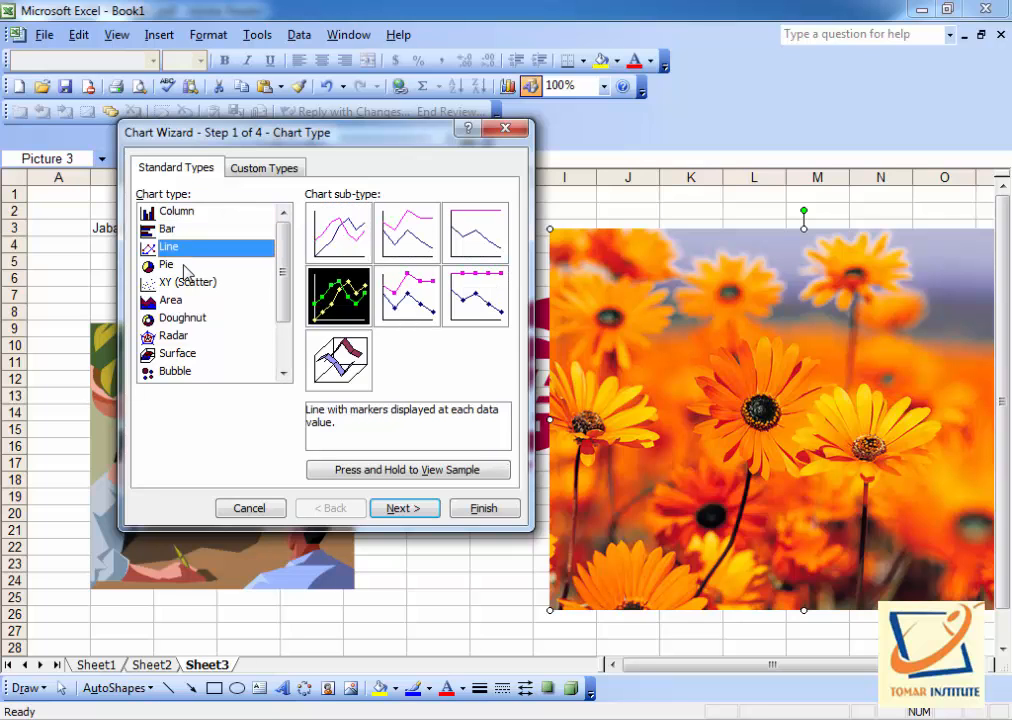
click(185, 265)
click(192, 283)
click(188, 301)
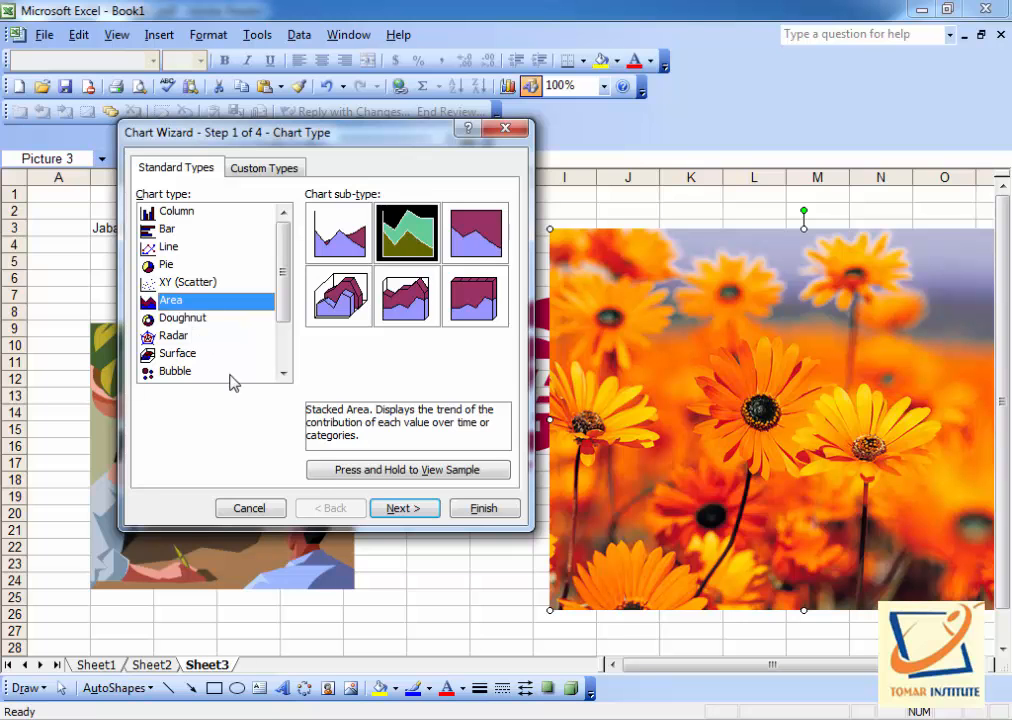
click(265, 508)
- Switch to the Adobe Reader notes and review the list of Excel features from Auto Complete to calculations
key(alt+Tab)
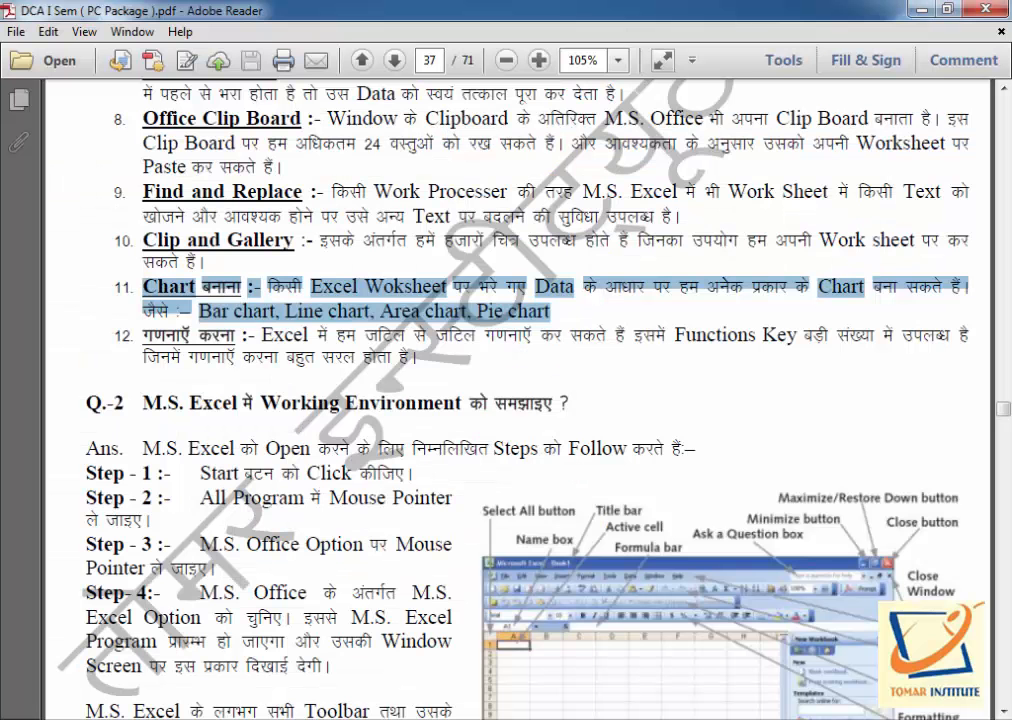
scroll(307, 320, up, 3)
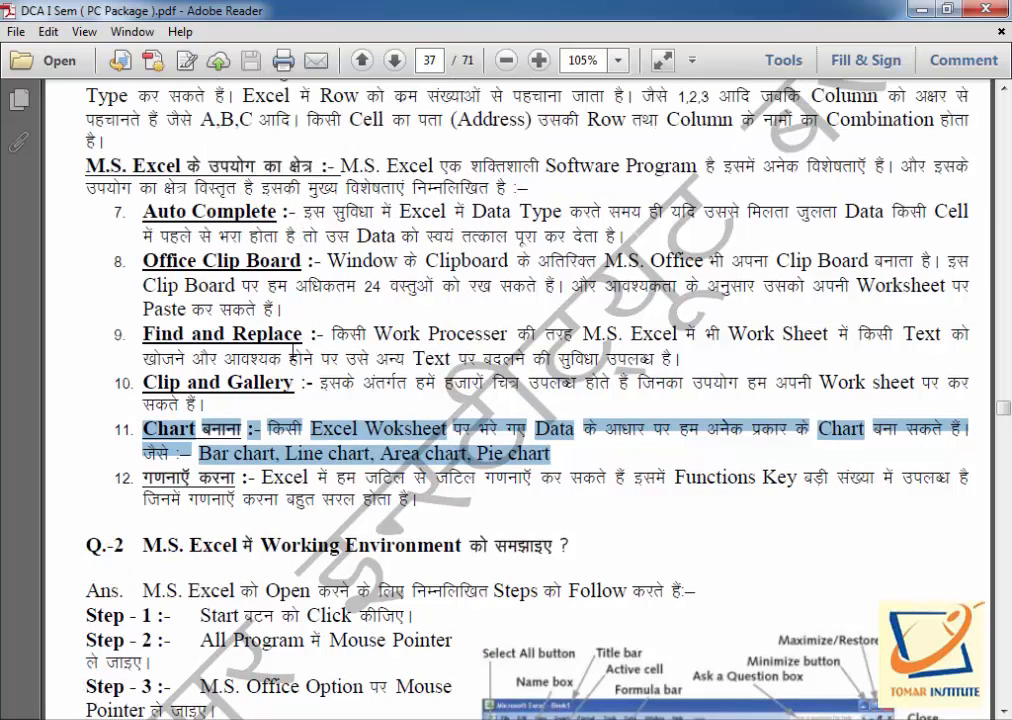
scroll(231, 279, down, 4)
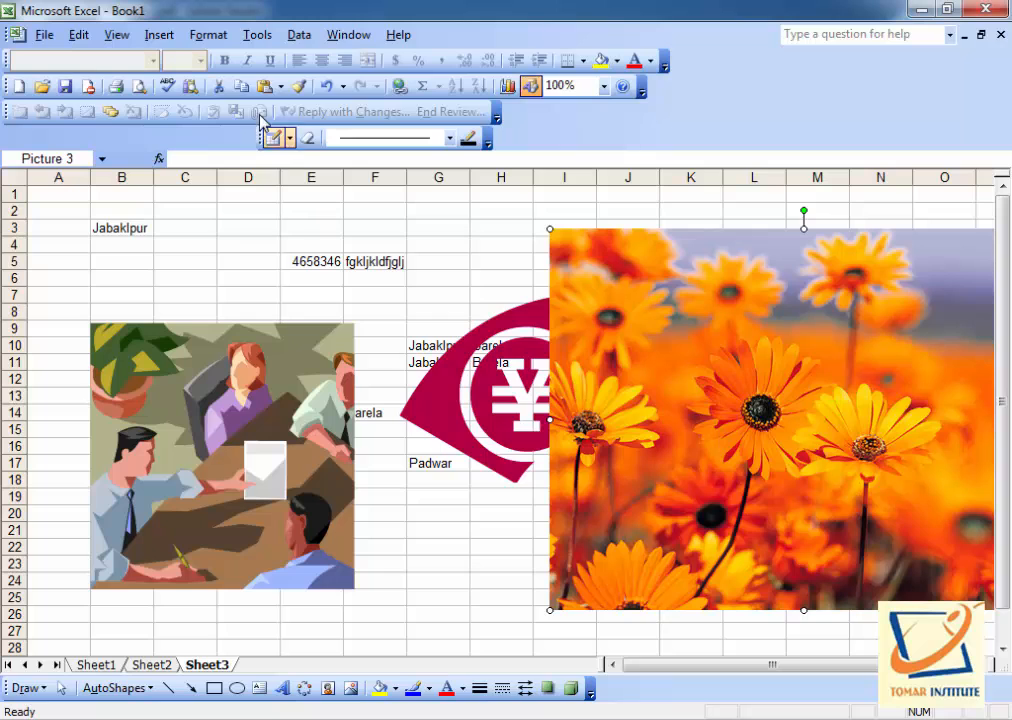
- Return to Excel, look over the insertable items and select cell G3
click(157, 38)
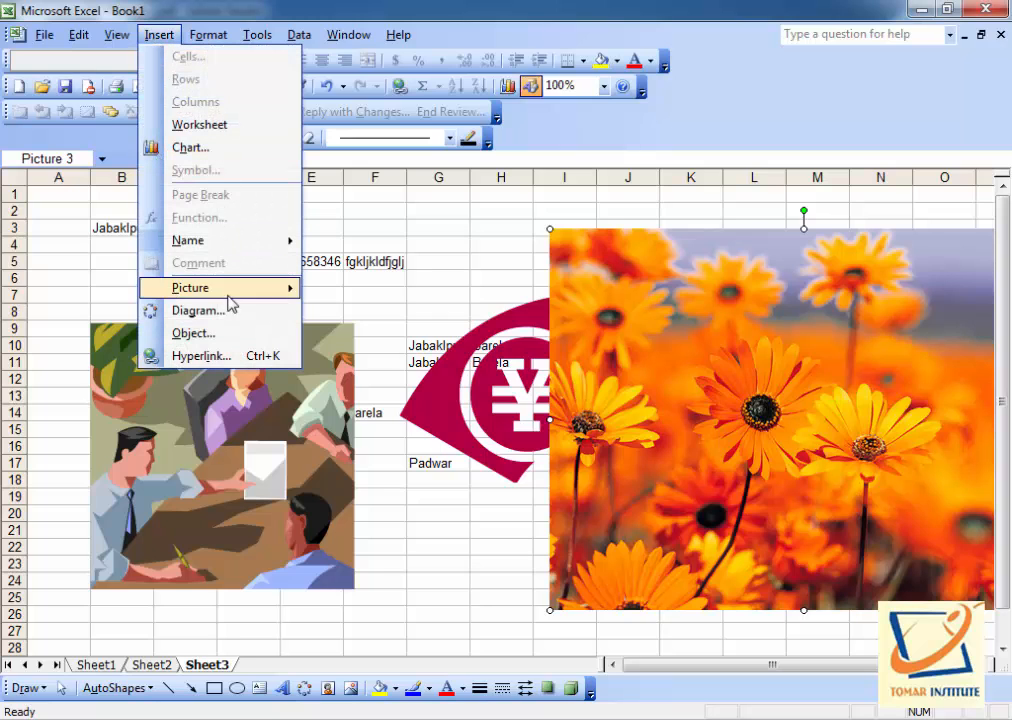
click(422, 230)
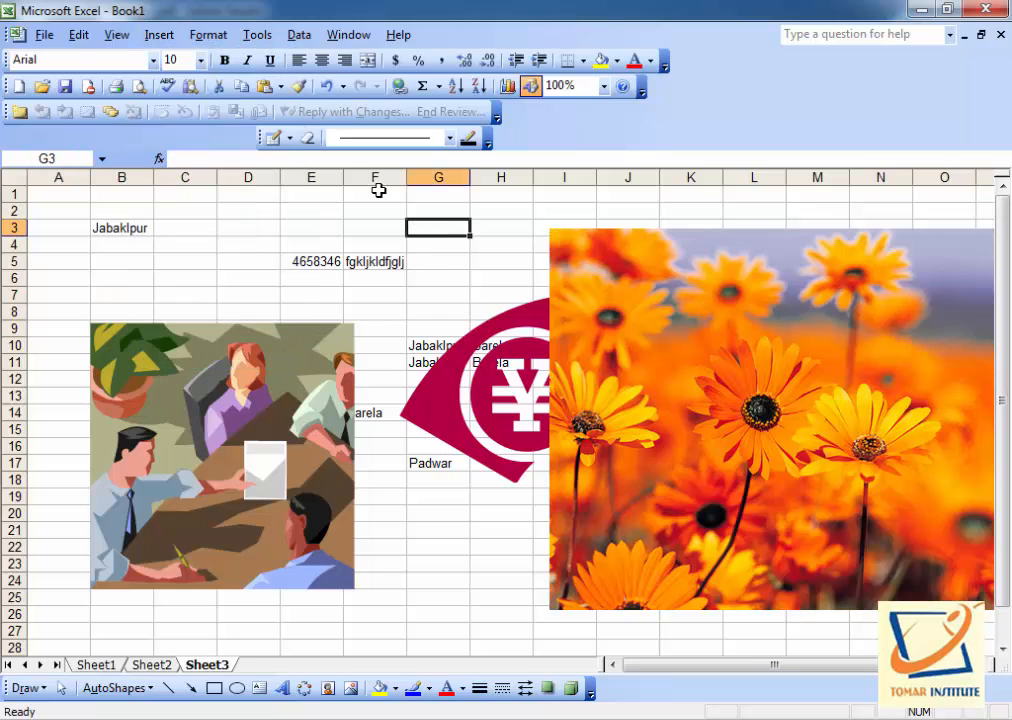
- Open Insert Function for cell G3, view the available function categories, and cancel it
click(158, 36)
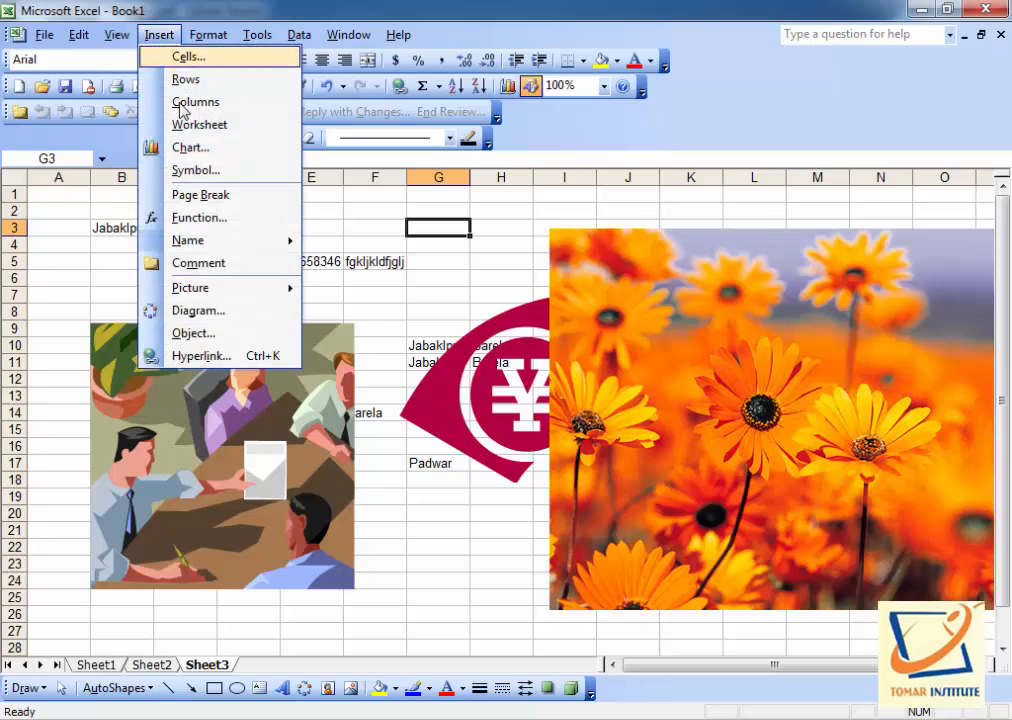
click(214, 218)
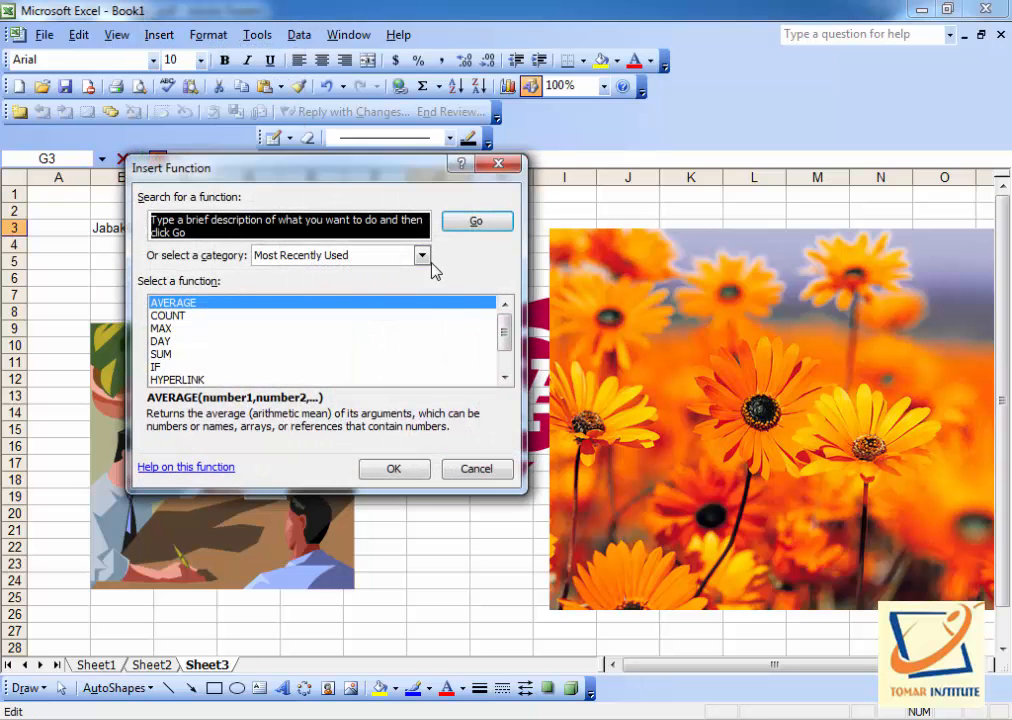
click(421, 256)
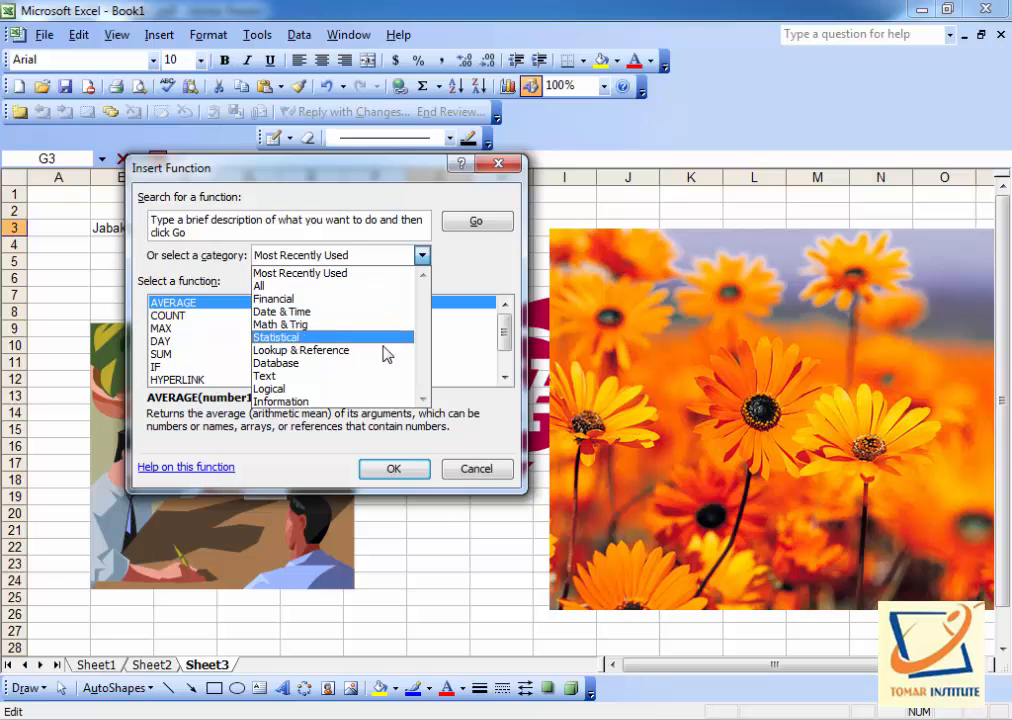
click(474, 470)
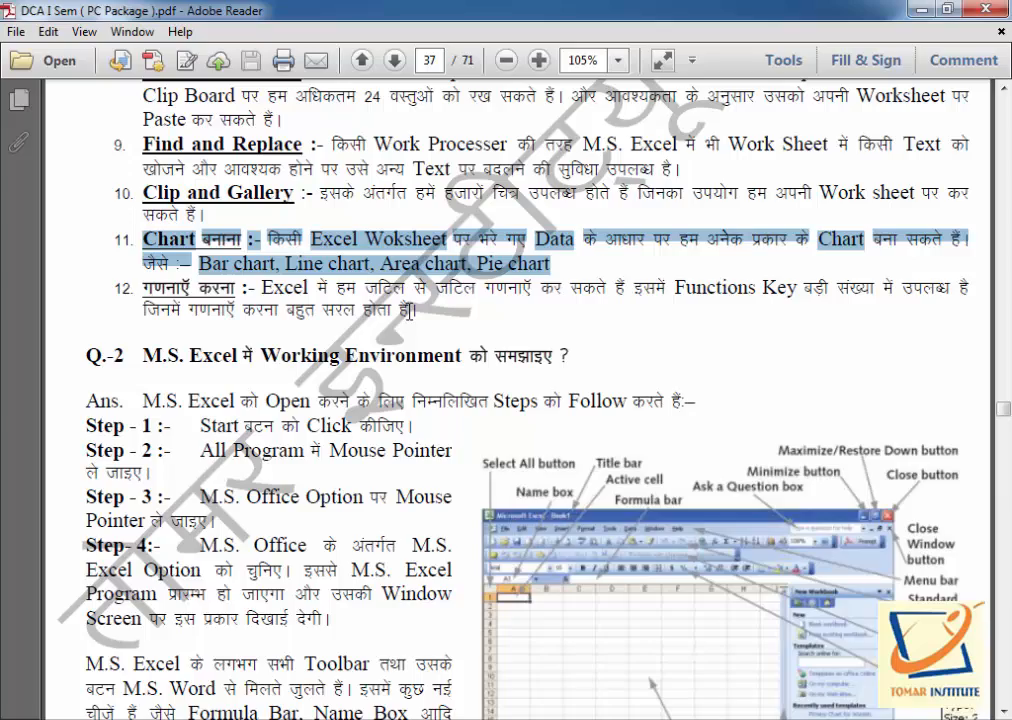
- Switch to the Adobe Reader notes, review the Unit 4 introduction and Excel feature list, and highlight the calculations heading of item 12
scroll(408, 310, up, 5)
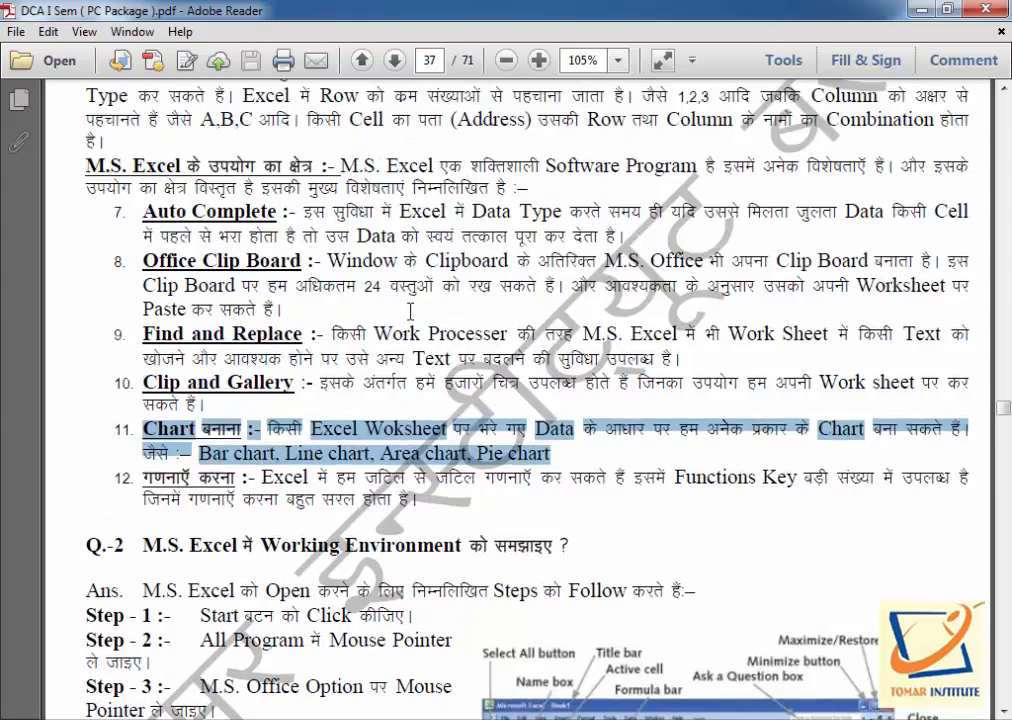
scroll(408, 311, up, 3)
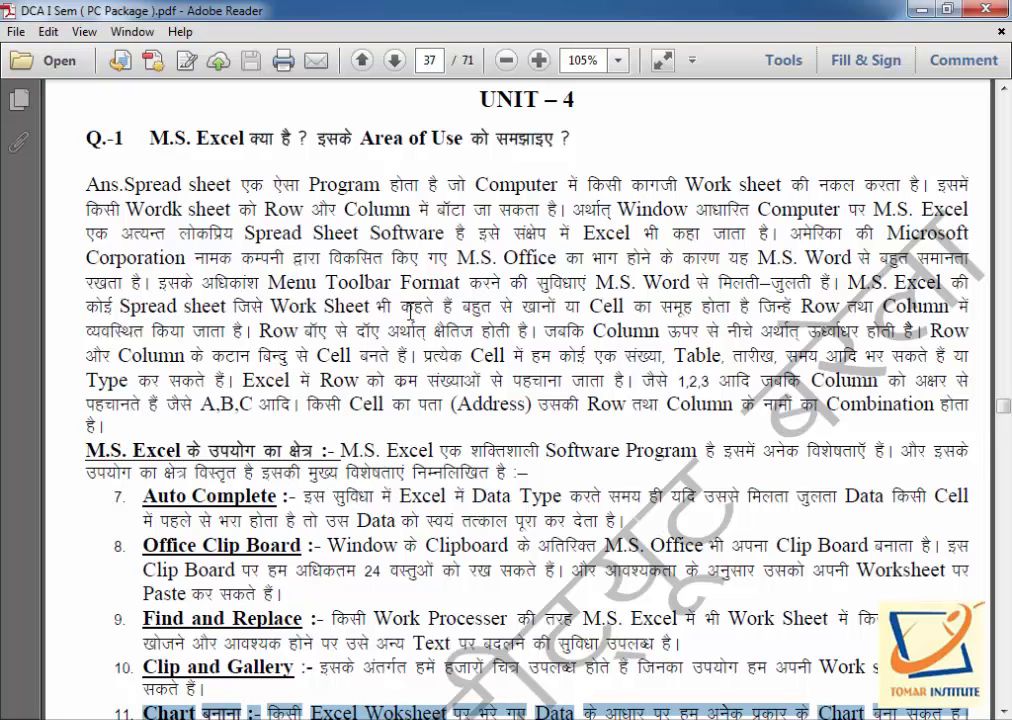
scroll(373, 285, down, 4)
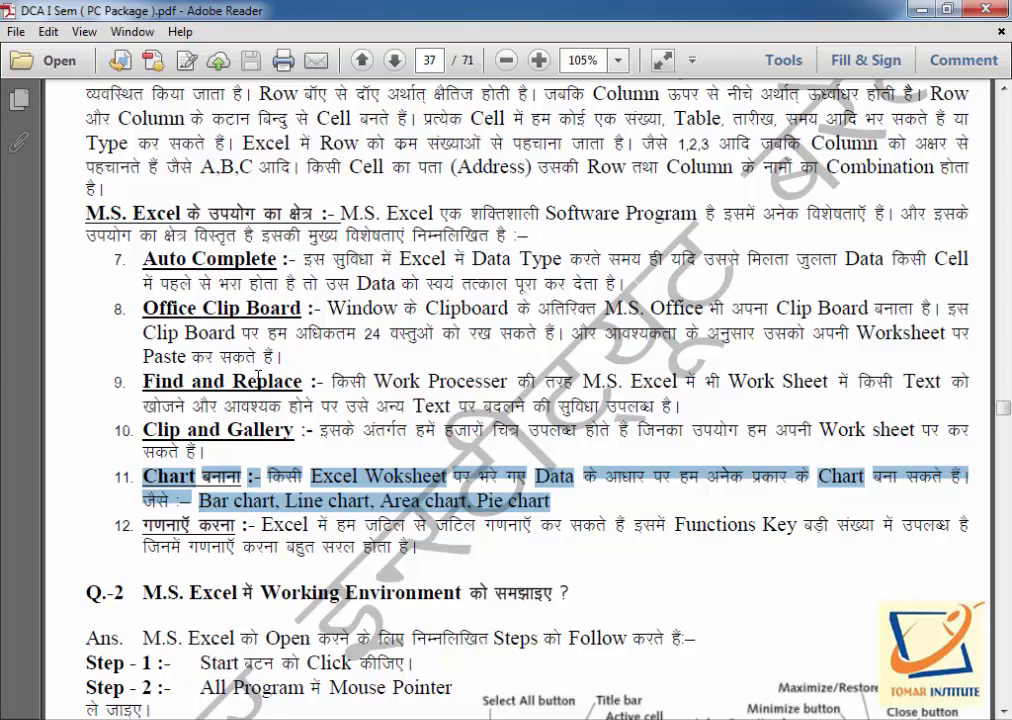
scroll(258, 375, down, 3)
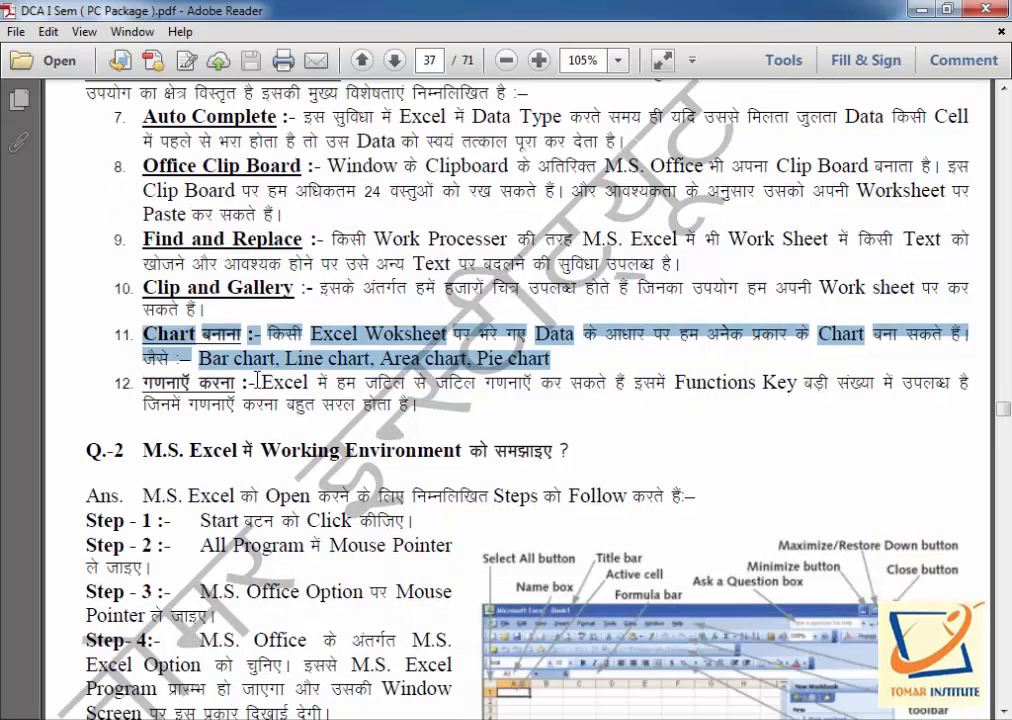
click(263, 334)
drag(263, 334, 241, 385)
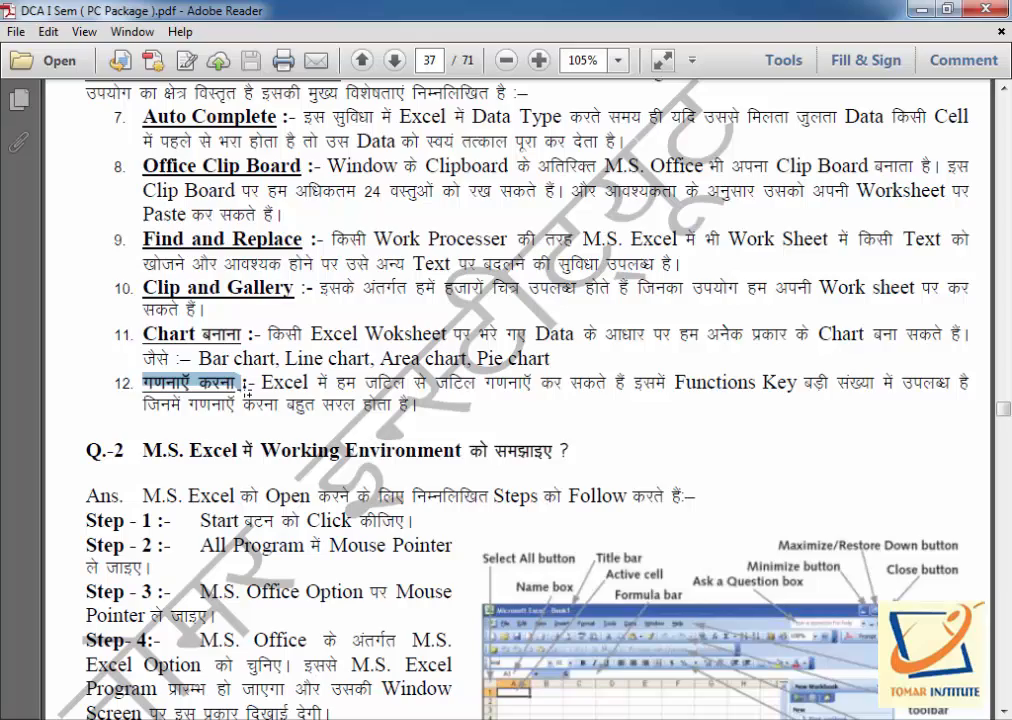
scroll(244, 385, down, 3)
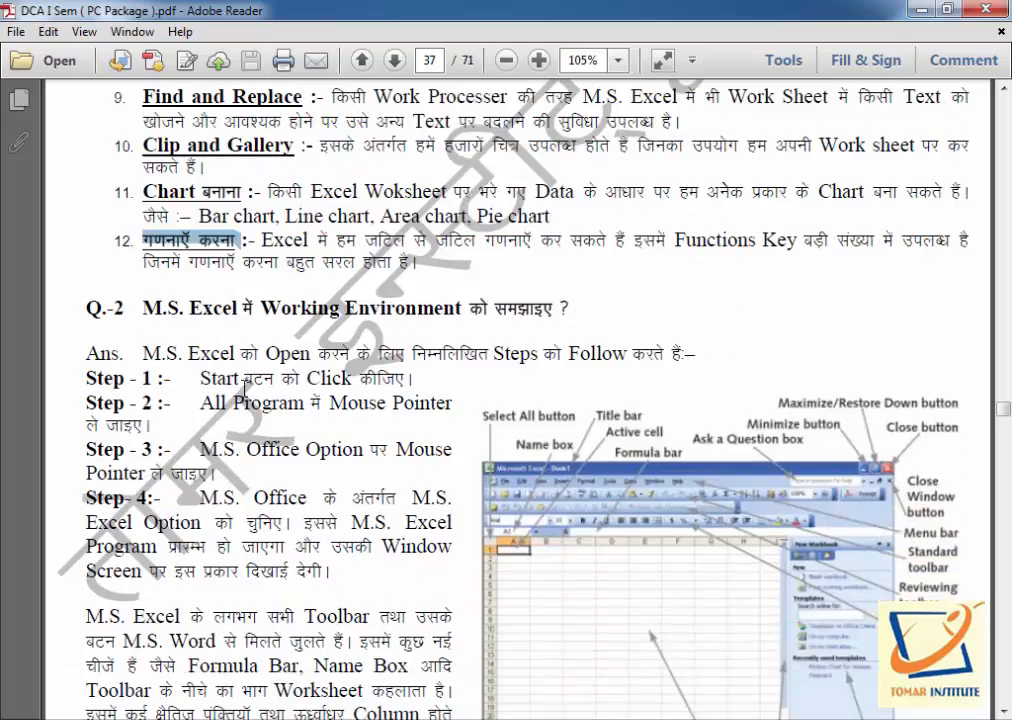
scroll(245, 387, up, 9)
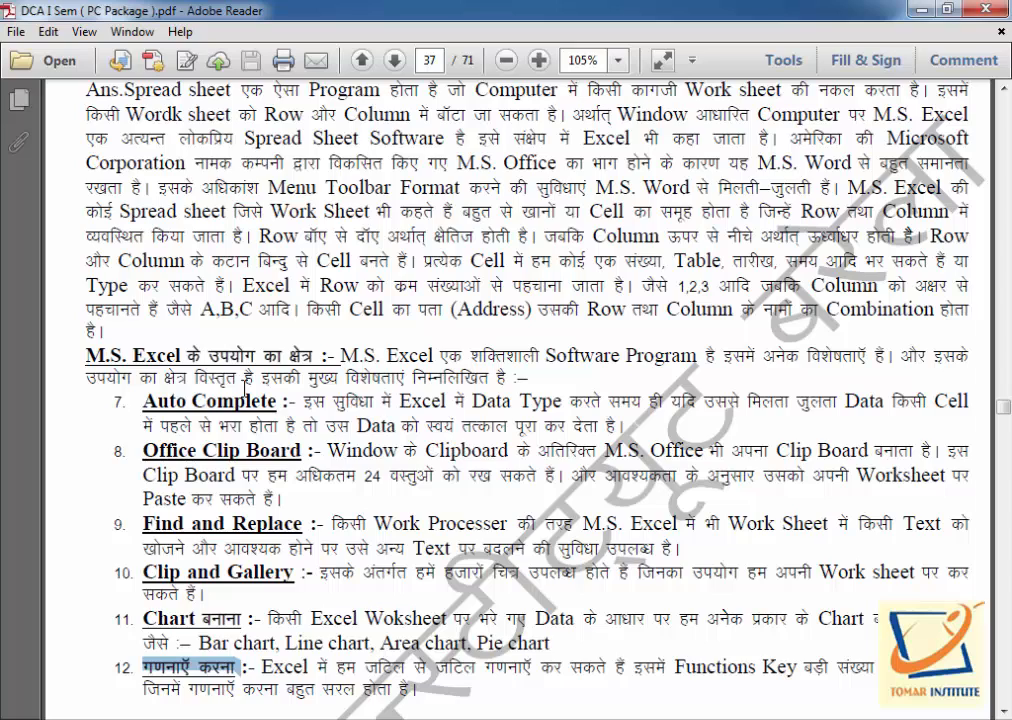
scroll(246, 386, down, 4)
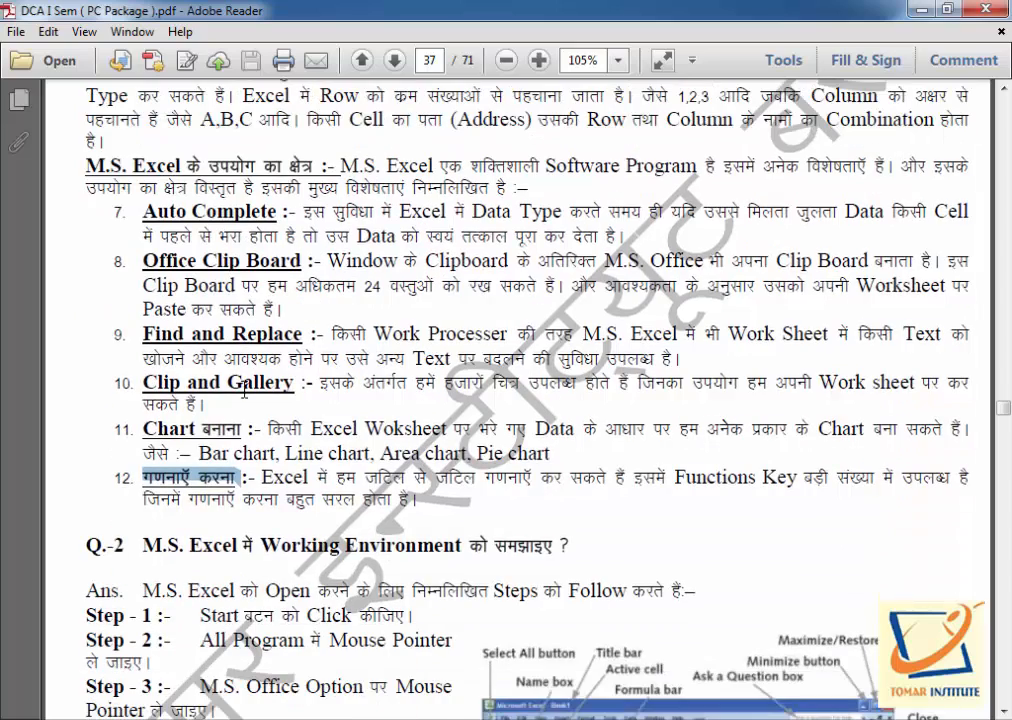
- Go to question 2 on the Excel Working Environment, highlight its heading, and review the opening steps and labelled window diagram
scroll(244, 390, down, 8)
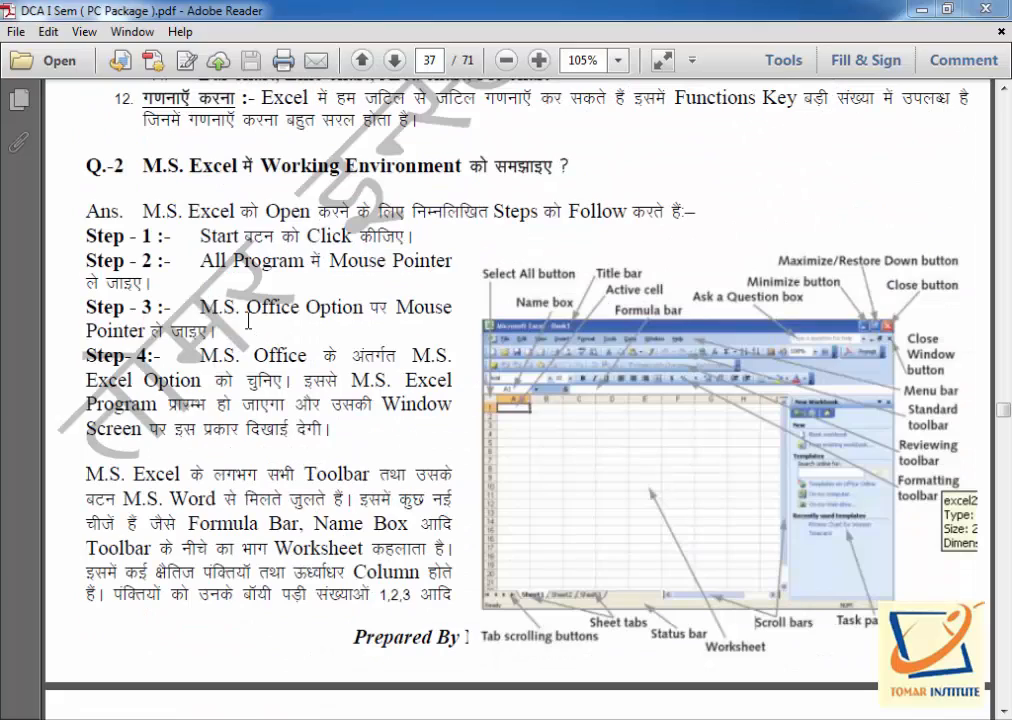
drag(89, 163, 129, 167)
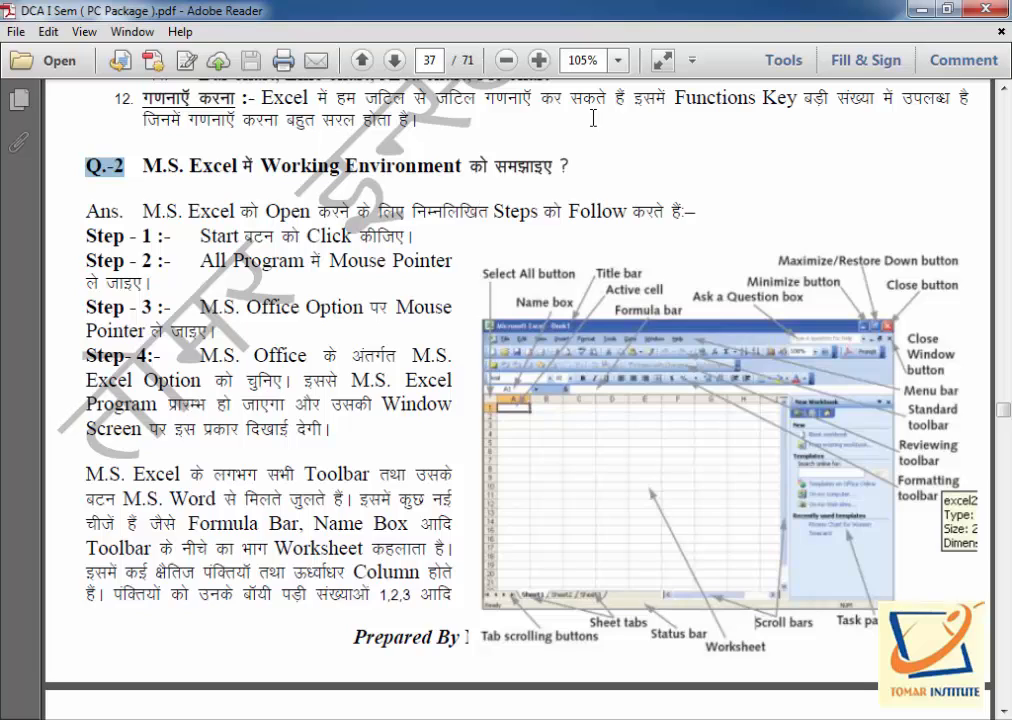
click(607, 548)
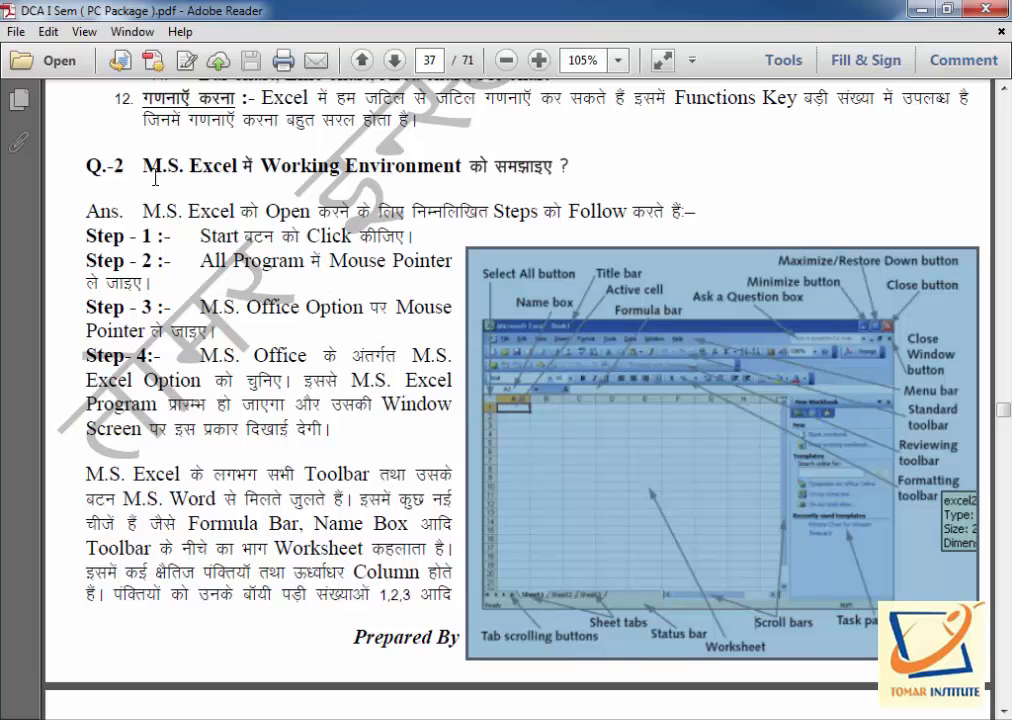
drag(142, 165, 575, 169)
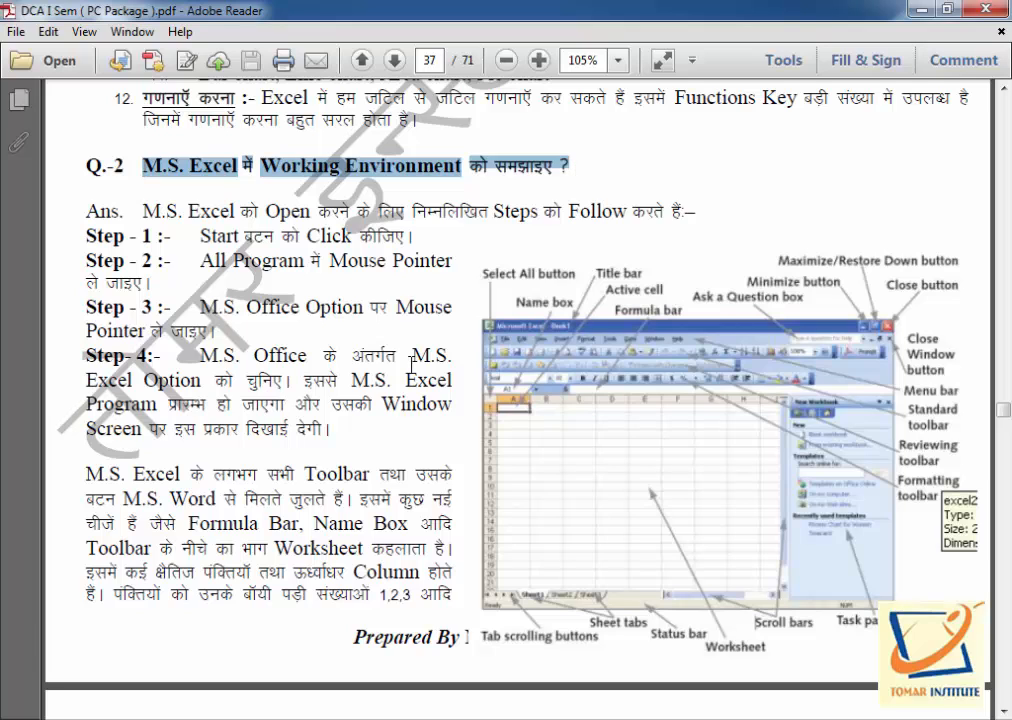
scroll(411, 360, down, 1)
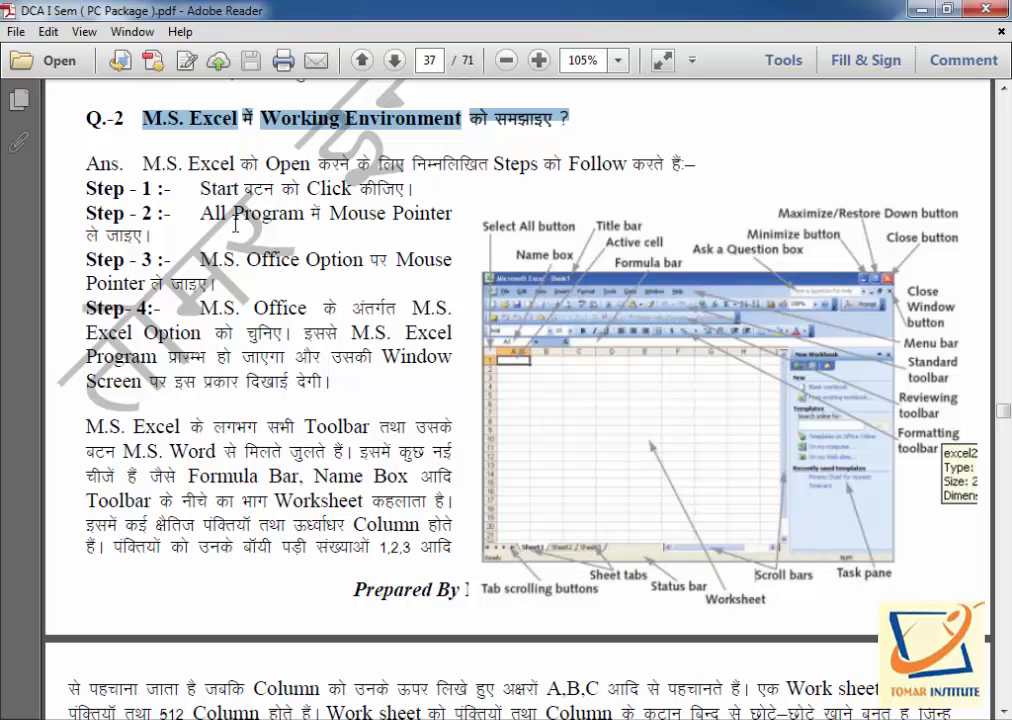
scroll(391, 325, down, 3)
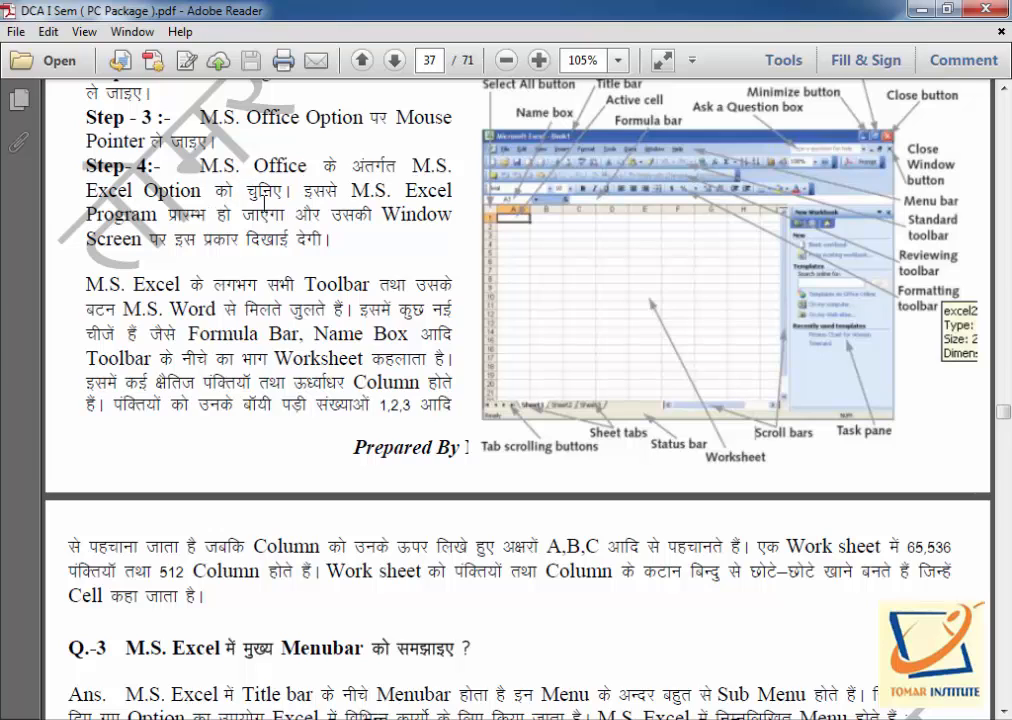
scroll(708, 296, up, 2)
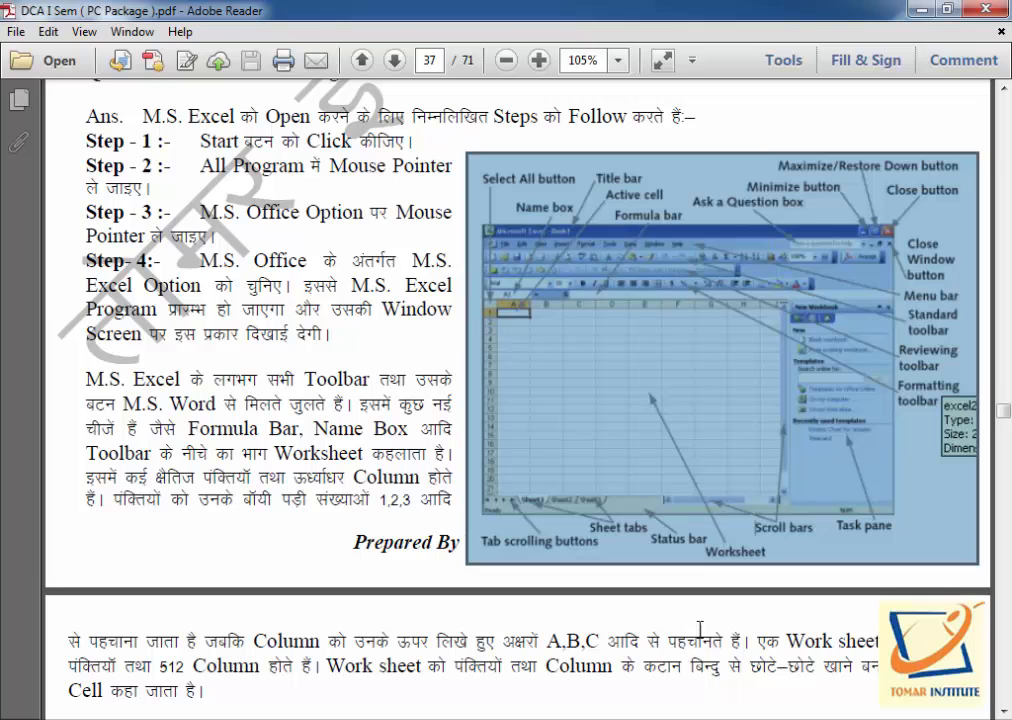
- Enlarge the labelled Excel window diagram to 200% and mark the Excel icon at the start of its title bar
ctrl+scroll(755, 585, up, 3)
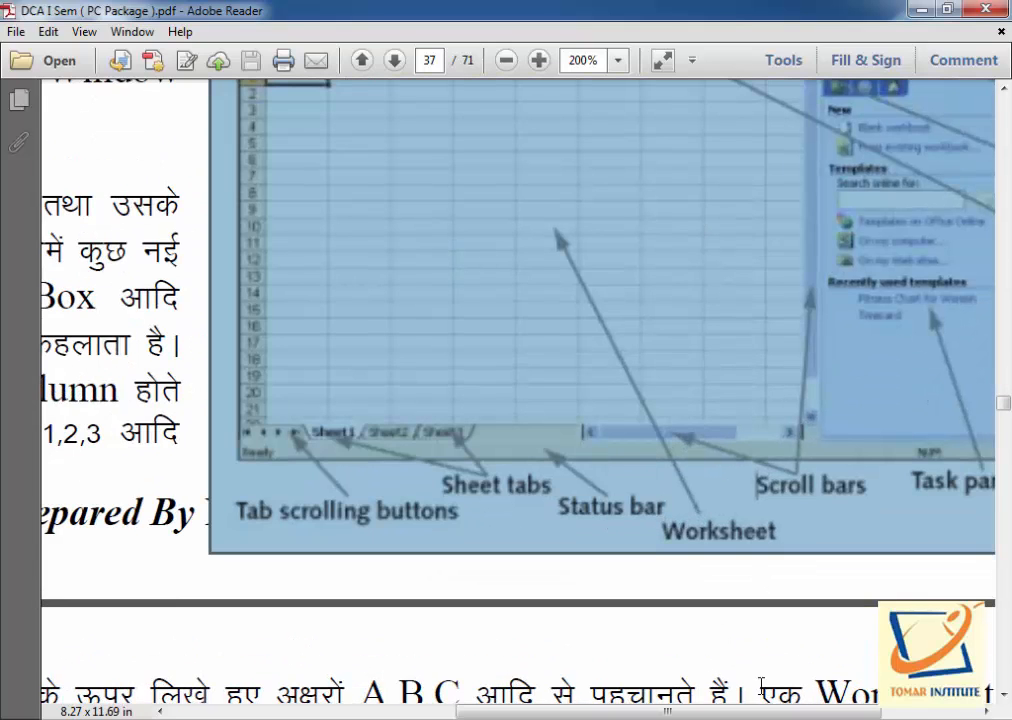
scroll(842, 643, right, 3)
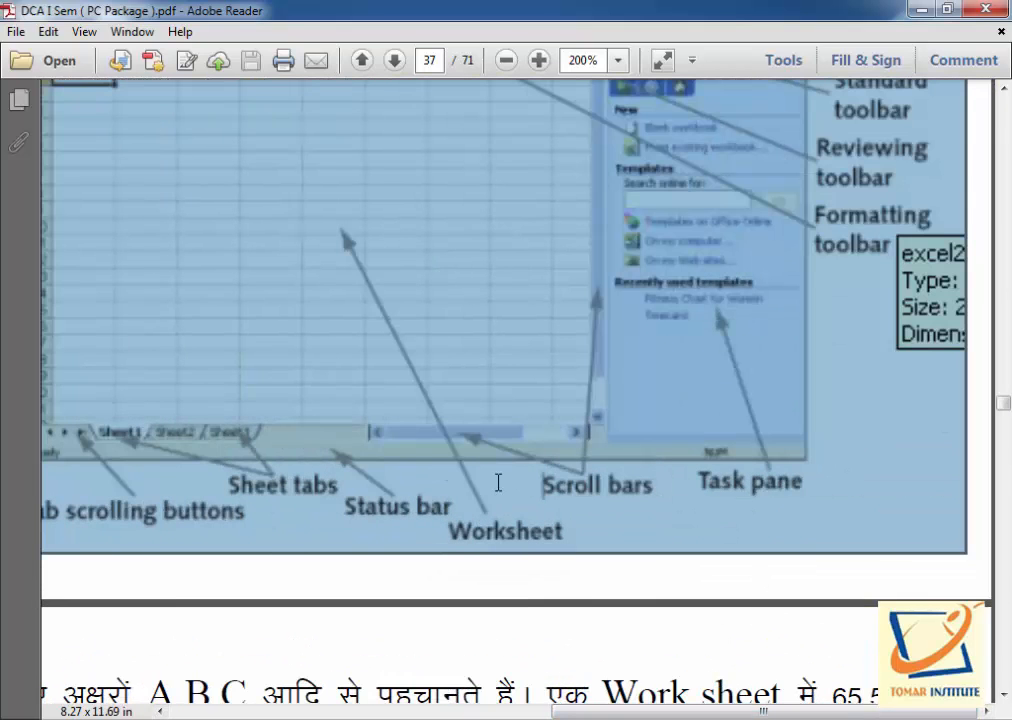
scroll(497, 436, up, 3)
scroll(499, 437, up, 2)
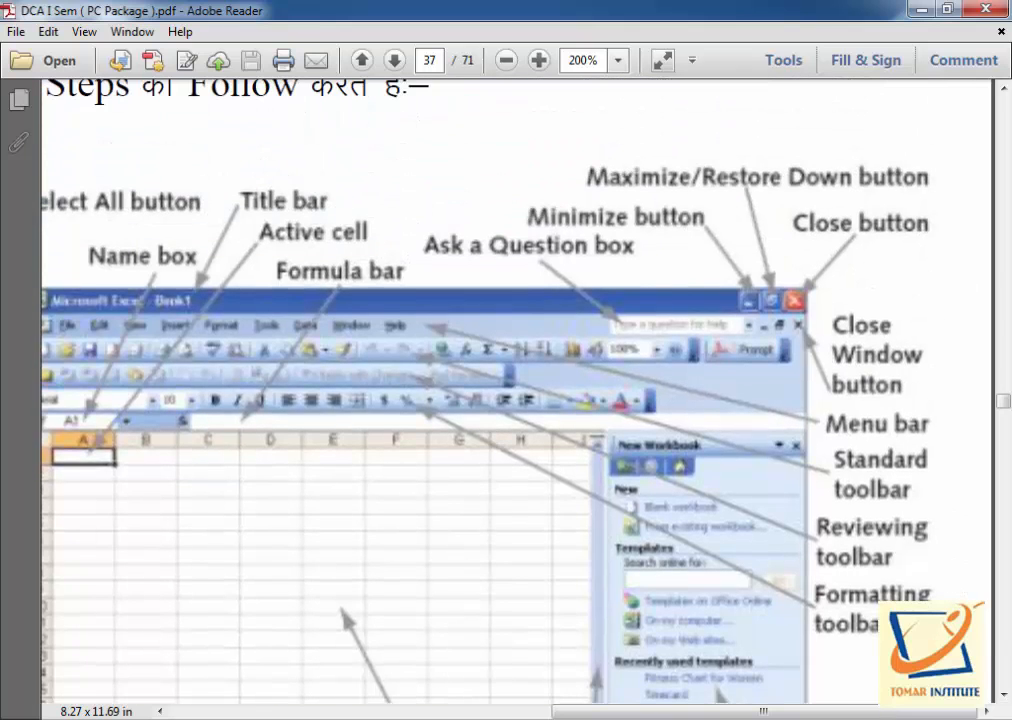
drag(655, 711, 605, 705)
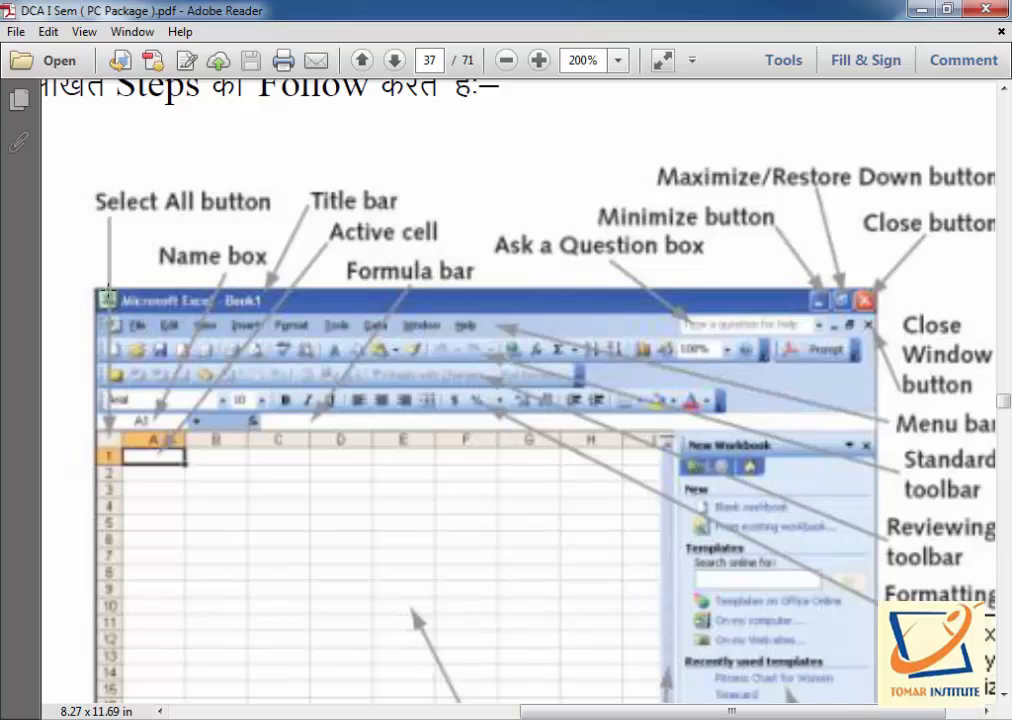
drag(88, 282, 133, 314)
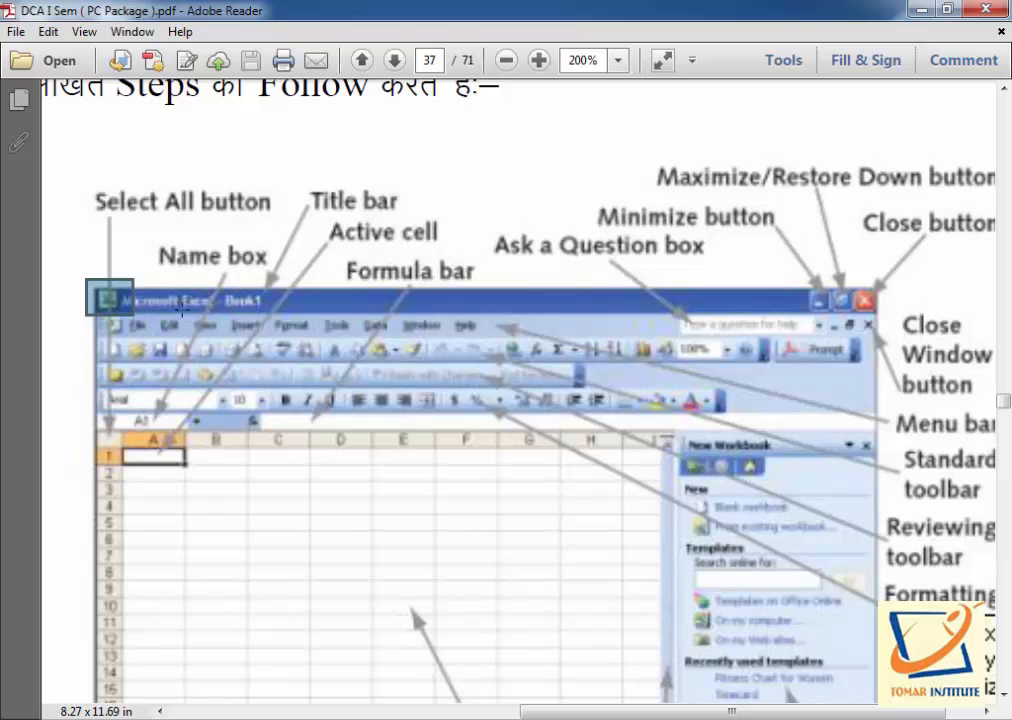
click(149, 299)
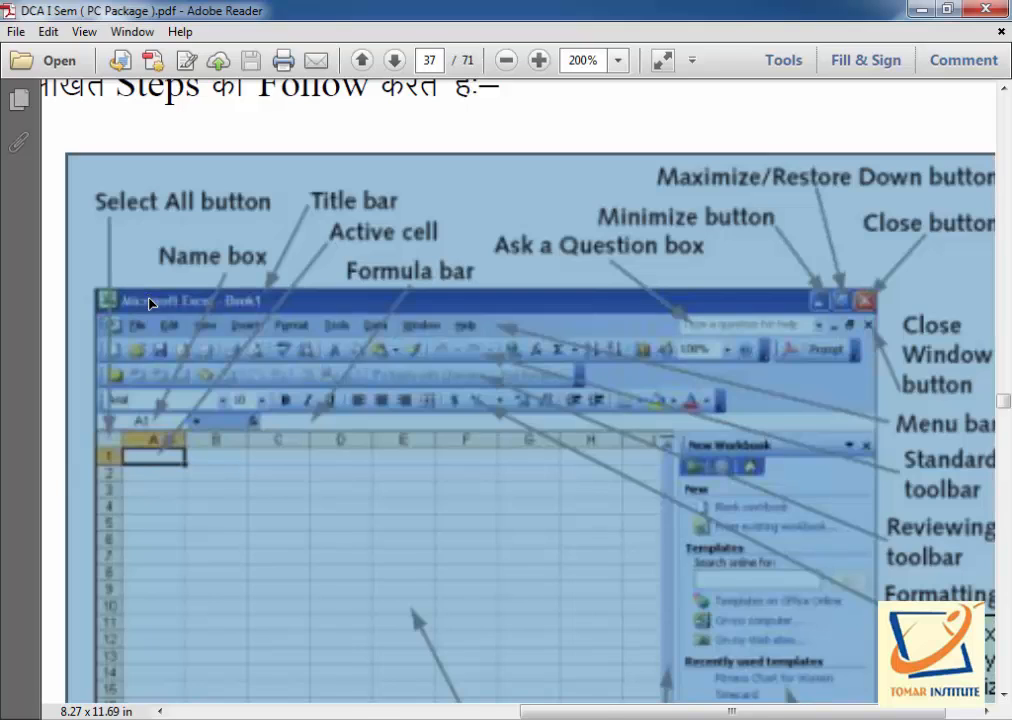
click(149, 300)
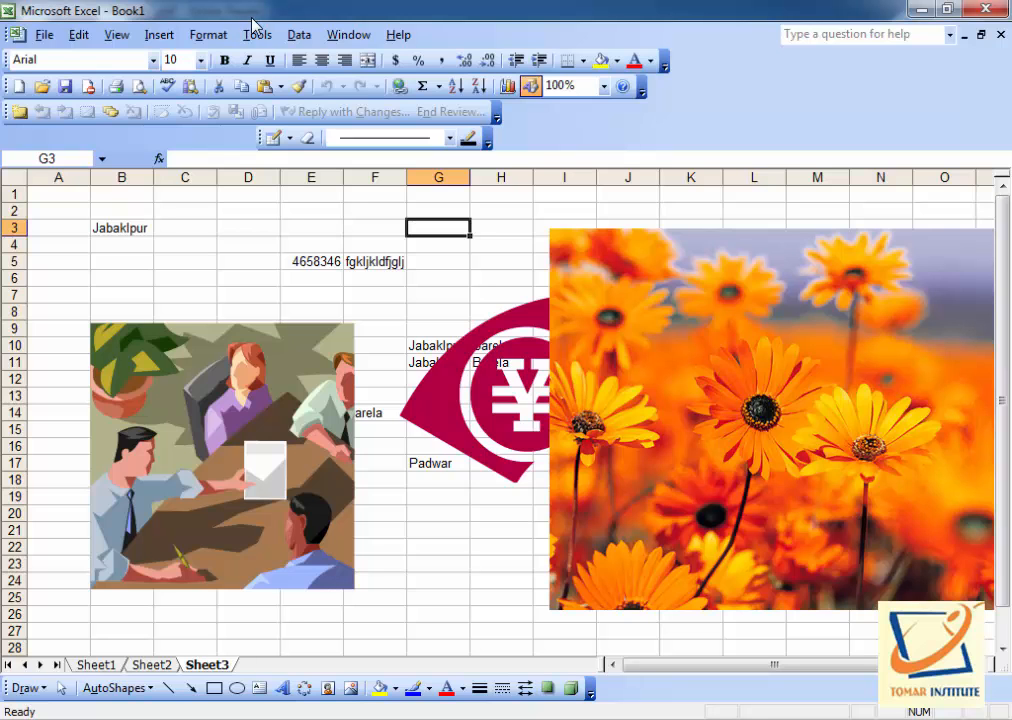
- Switch to Excel and save the workbook as Practice Book in My Documents
click(41, 37)
click(68, 149)
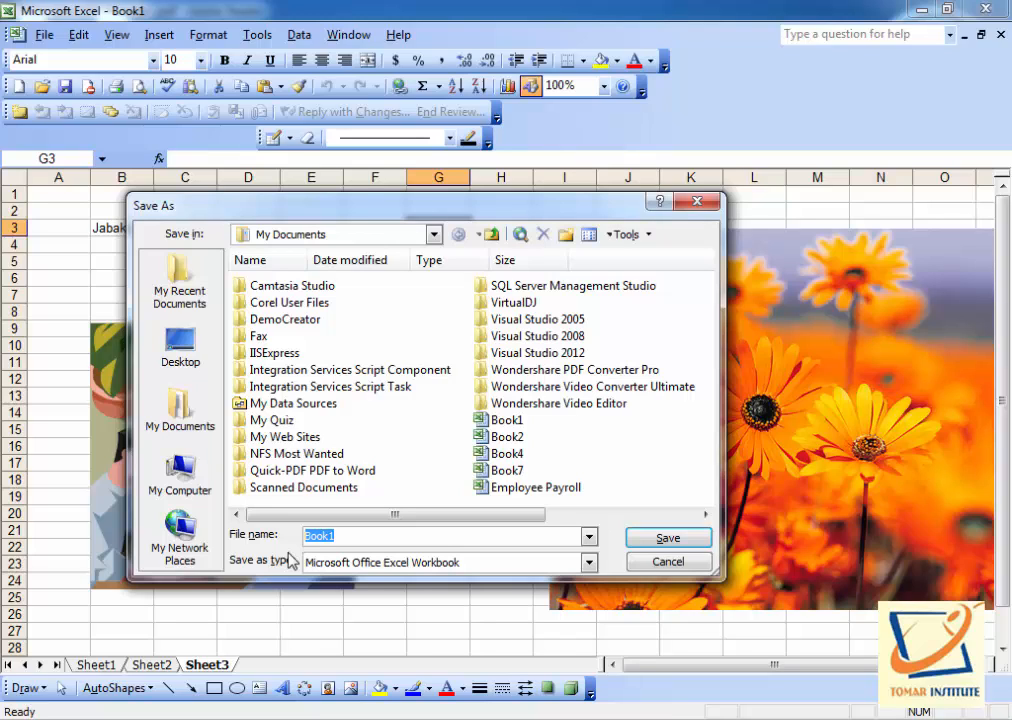
text(Practice Book)
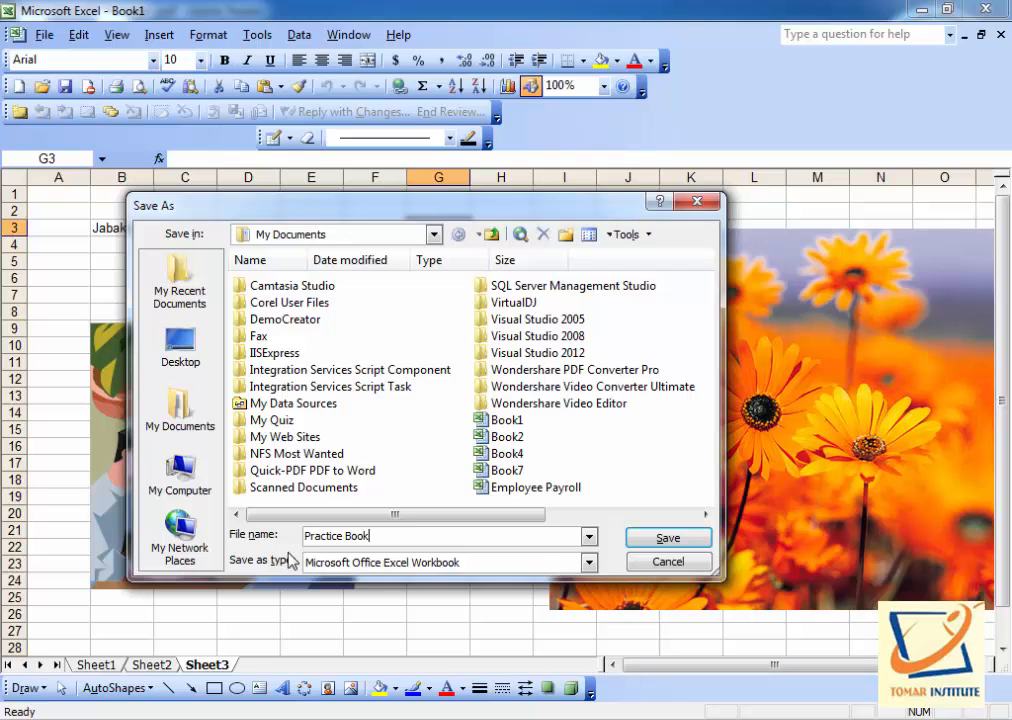
click(684, 539)
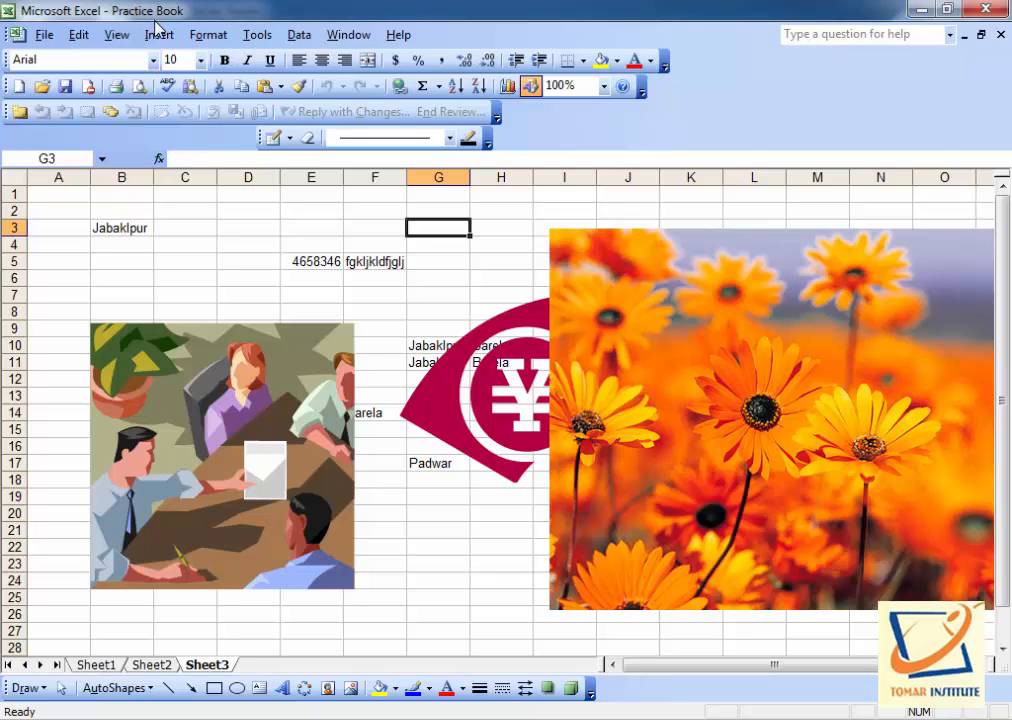
- View Sheet1, Sheet2 and Sheet3 of the Practice Book workbook in turn, ending on Sheet3
click(98, 666)
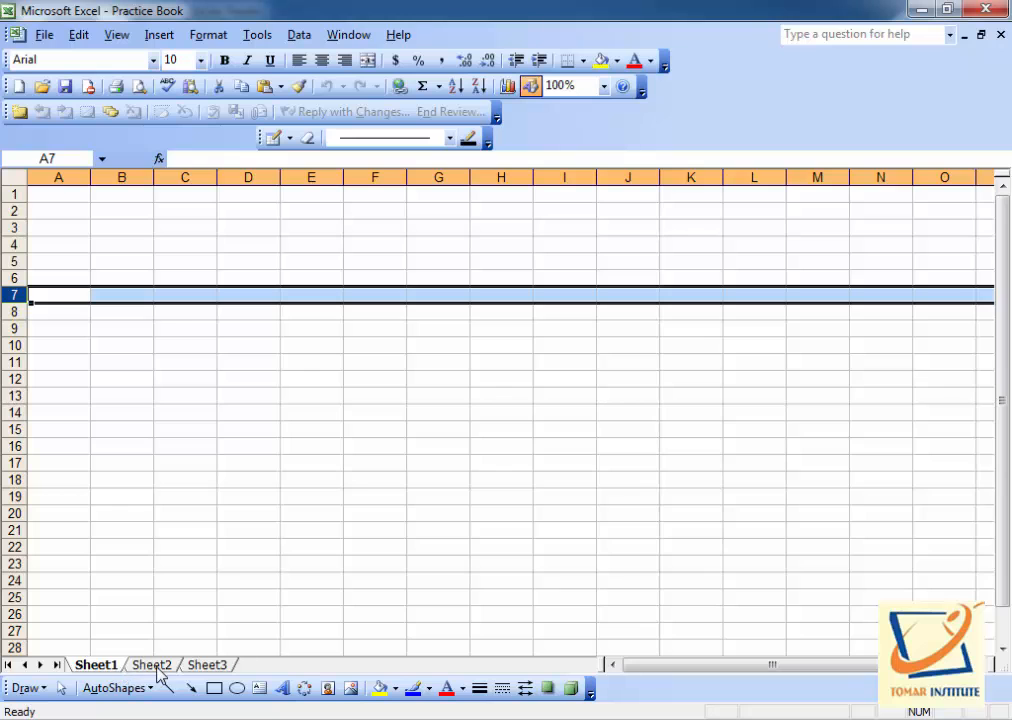
click(151, 666)
click(222, 666)
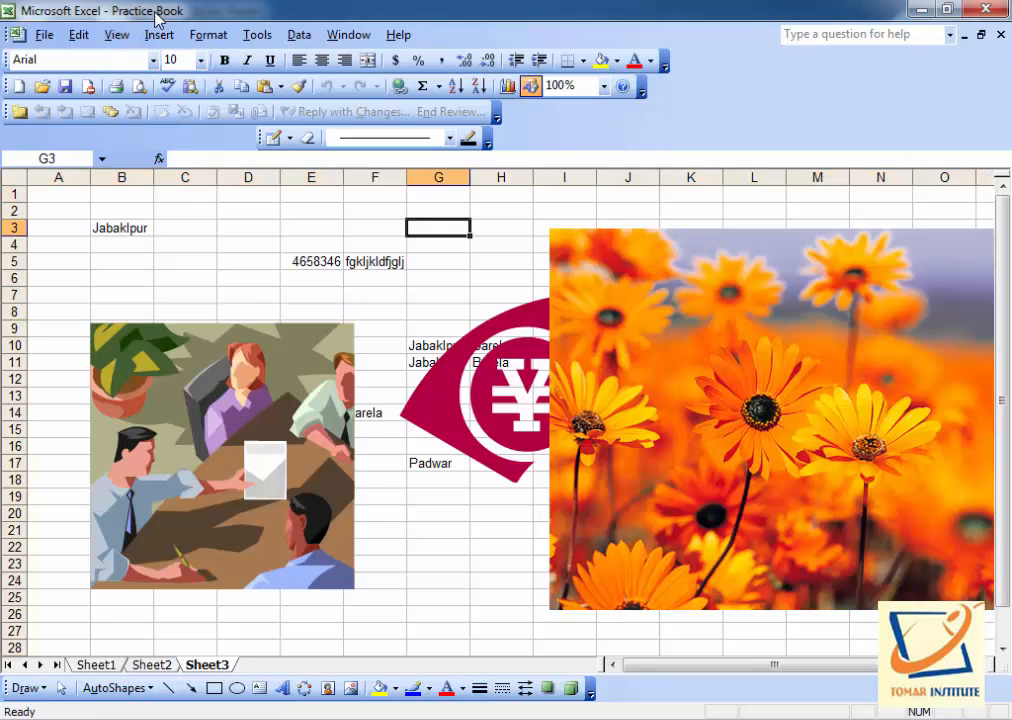
click(96, 666)
click(151, 666)
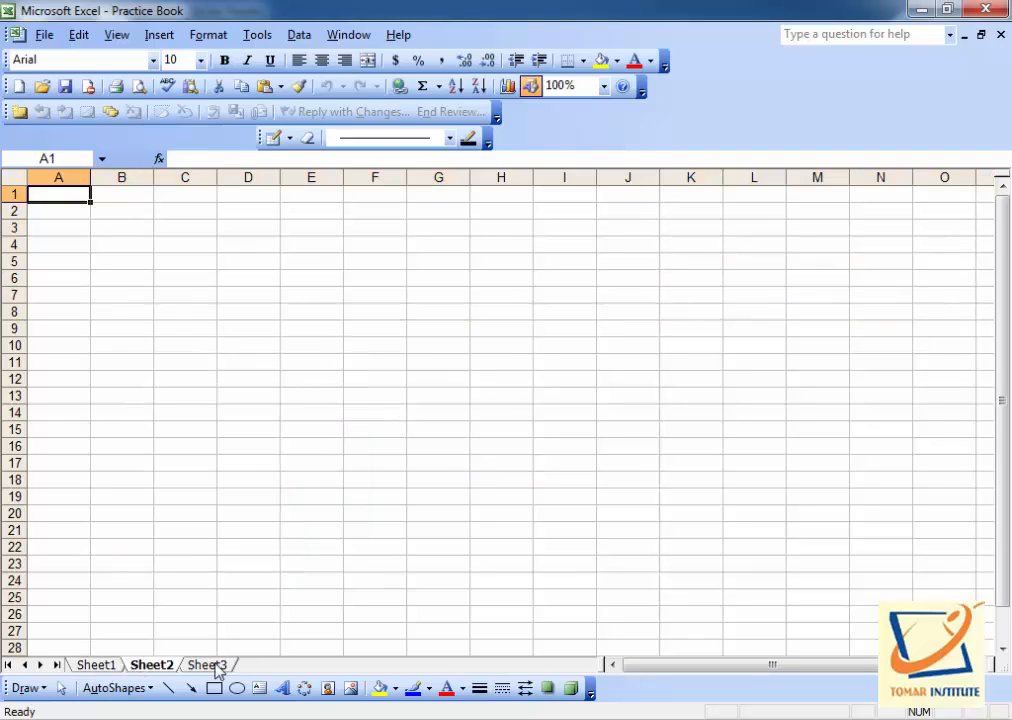
click(216, 666)
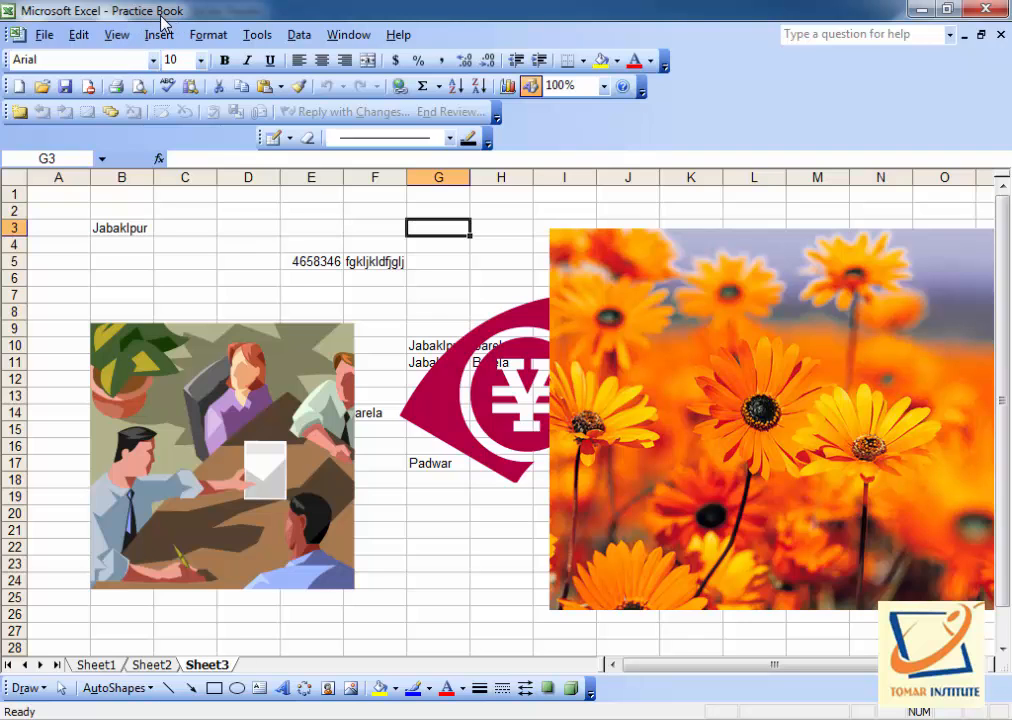
- Switch to the Adobe Reader notes and mark the Minimize, Maximize/Restore Down and Close buttons in the Excel window diagram
click(610, 719)
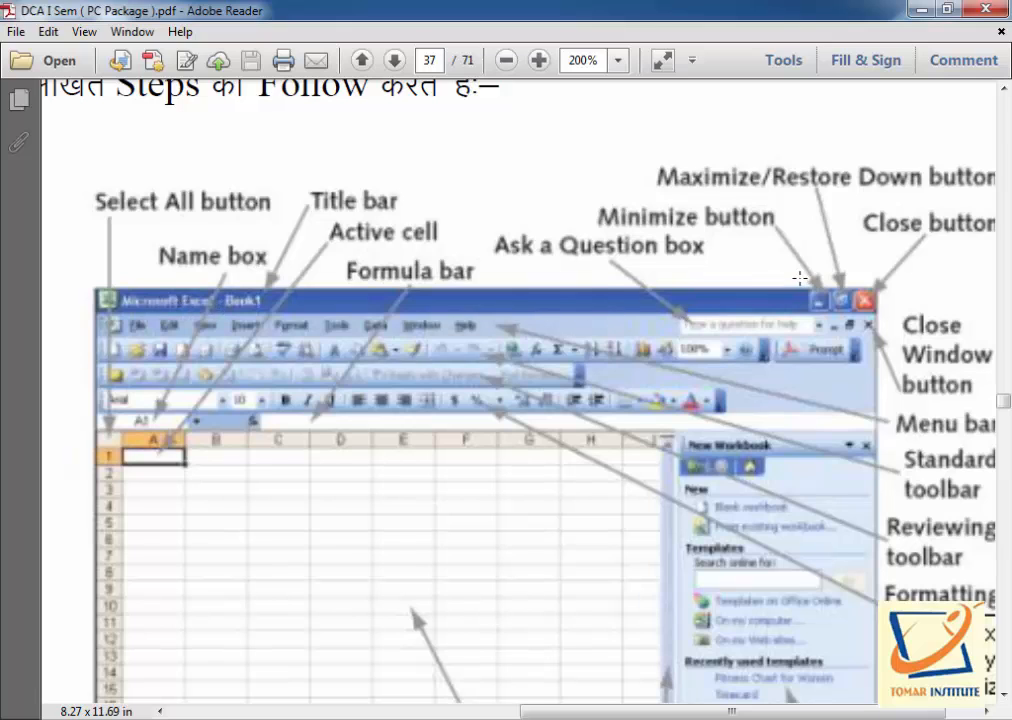
drag(799, 277, 900, 322)
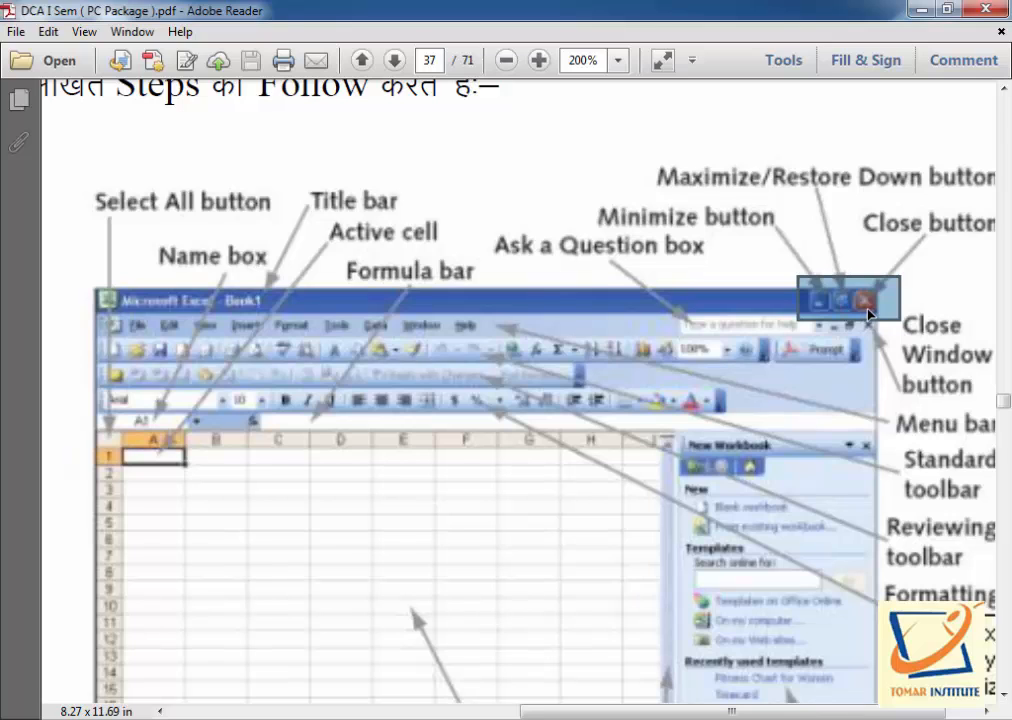
- Mark the menu bar and the Standard and Reviewing toolbar rows beneath it in the Excel window diagram
scroll(158, 250, down, 1)
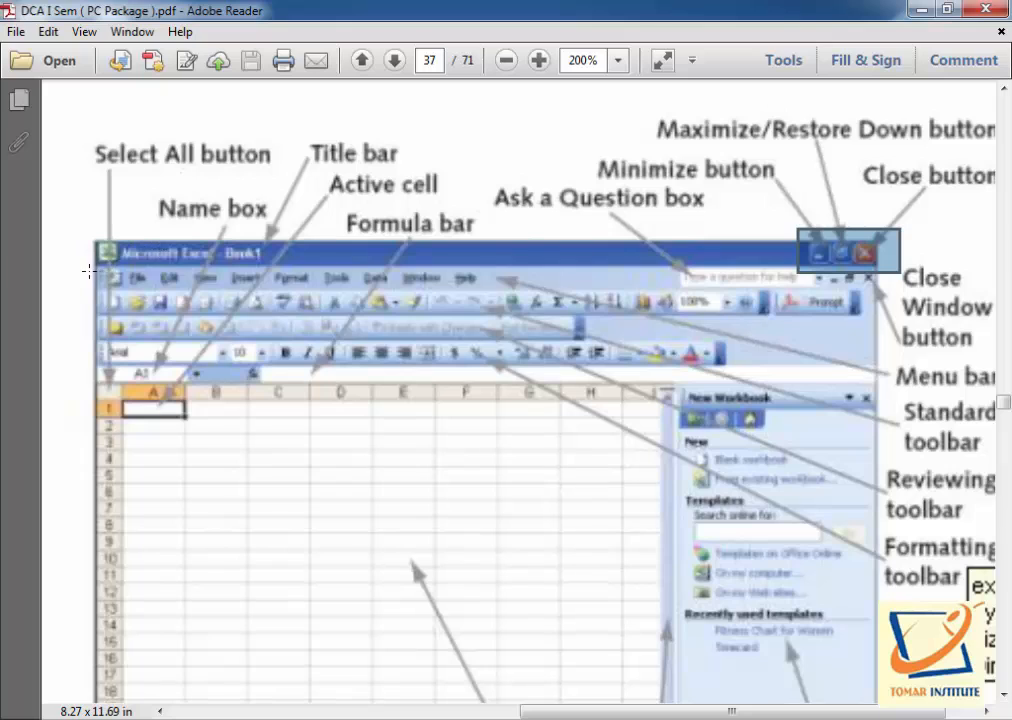
drag(93, 268, 493, 296)
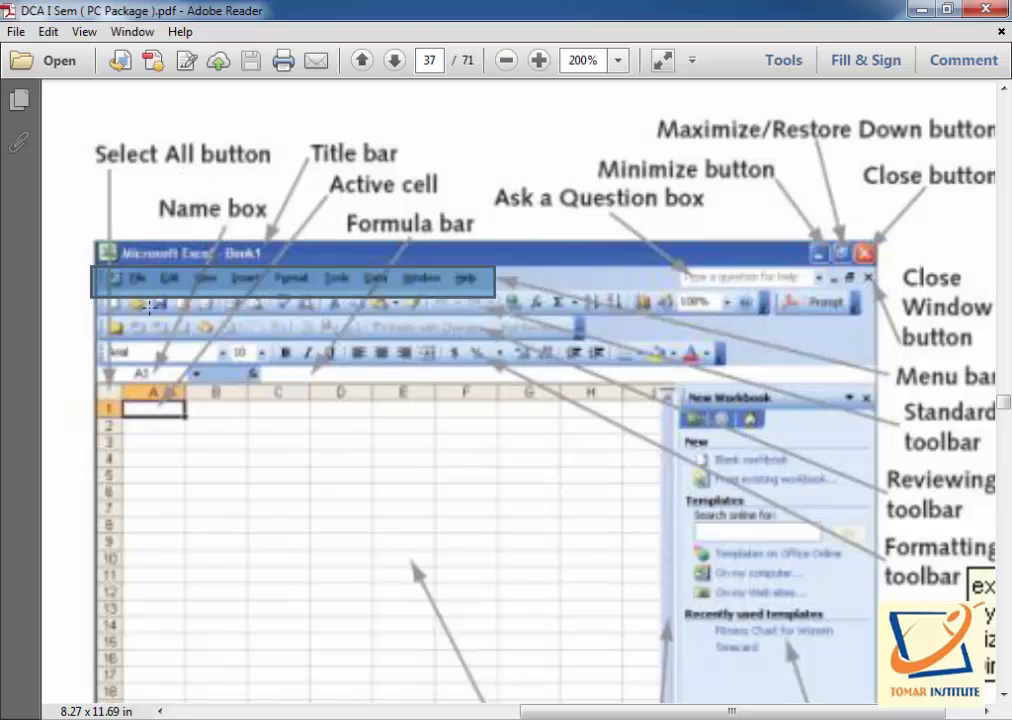
click(119, 232)
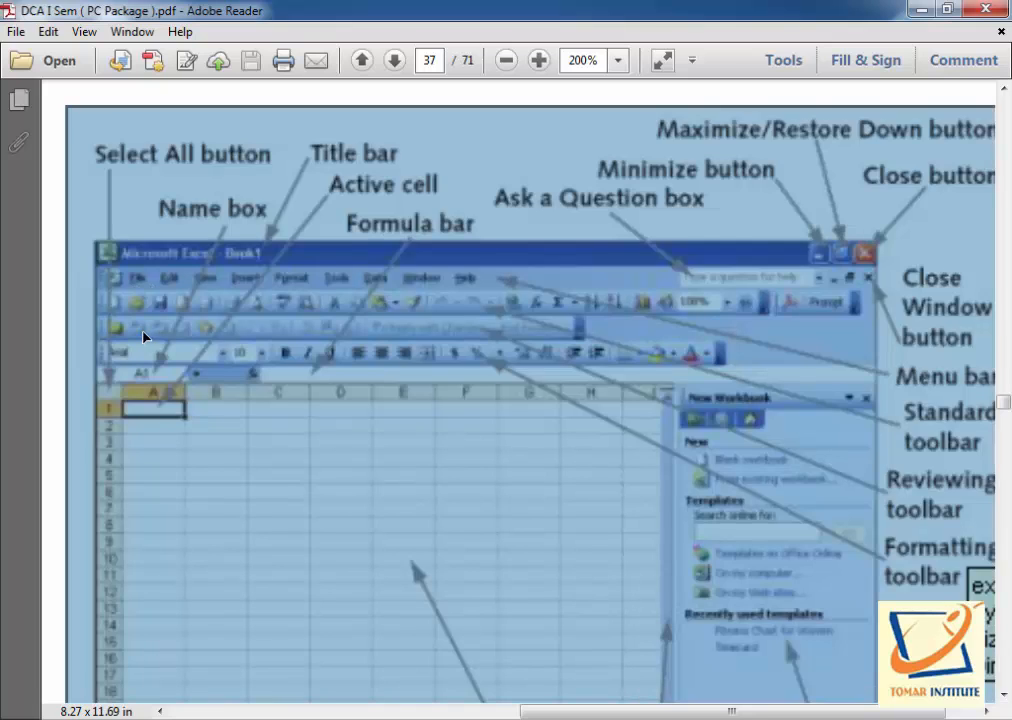
scroll(143, 338, down, 1)
click(116, 257)
drag(101, 243, 675, 290)
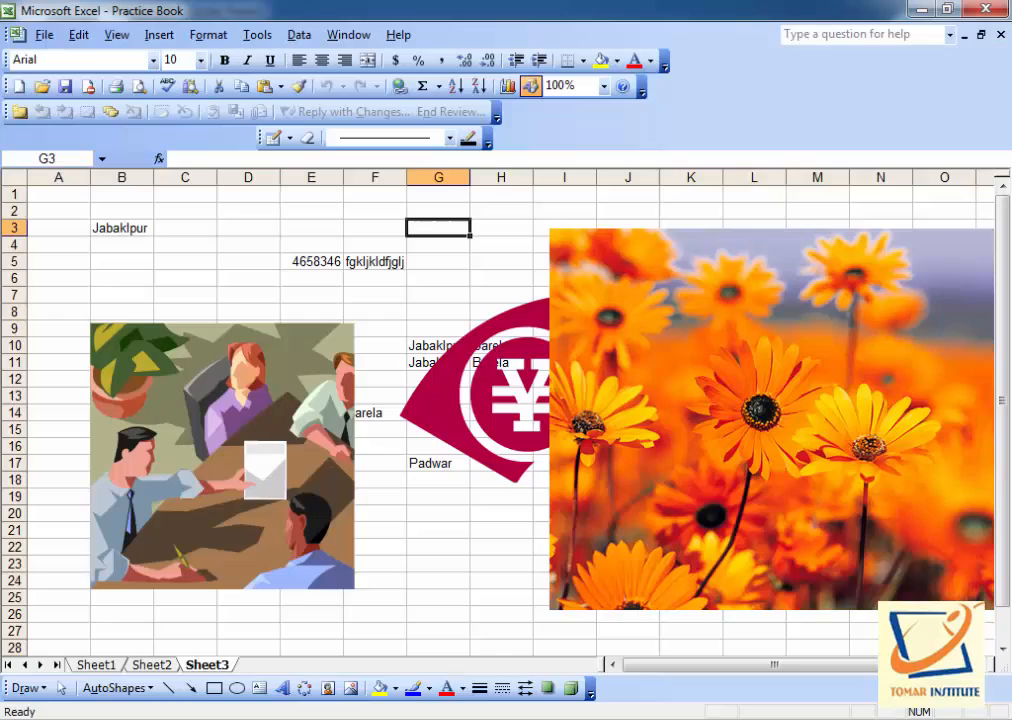
- Switch to Excel, restore the Practice Book window down from full screen and reposition it over the notes
click(951, 9)
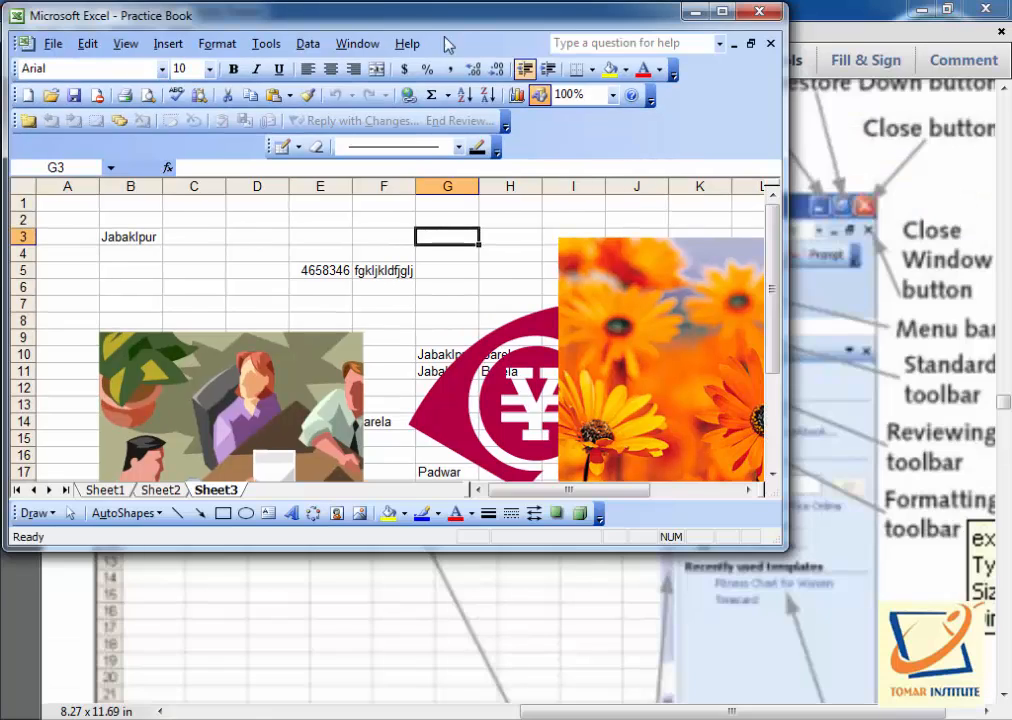
drag(400, 14, 477, 96)
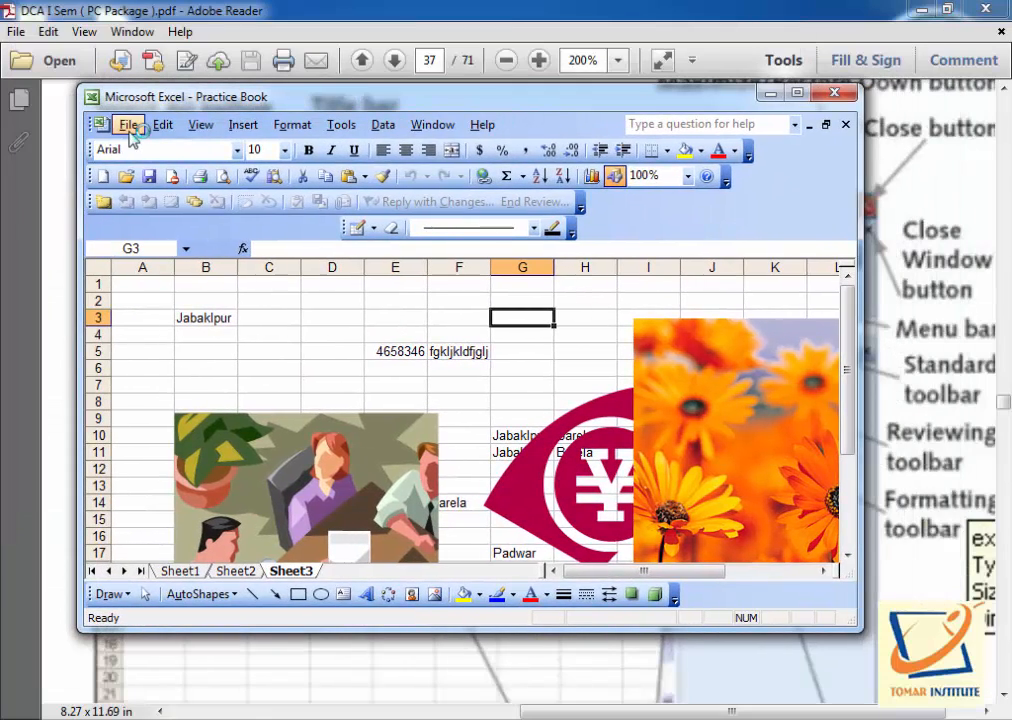
- Examine the complete list of File commands and browse the View, Insert and Window commands
click(130, 128)
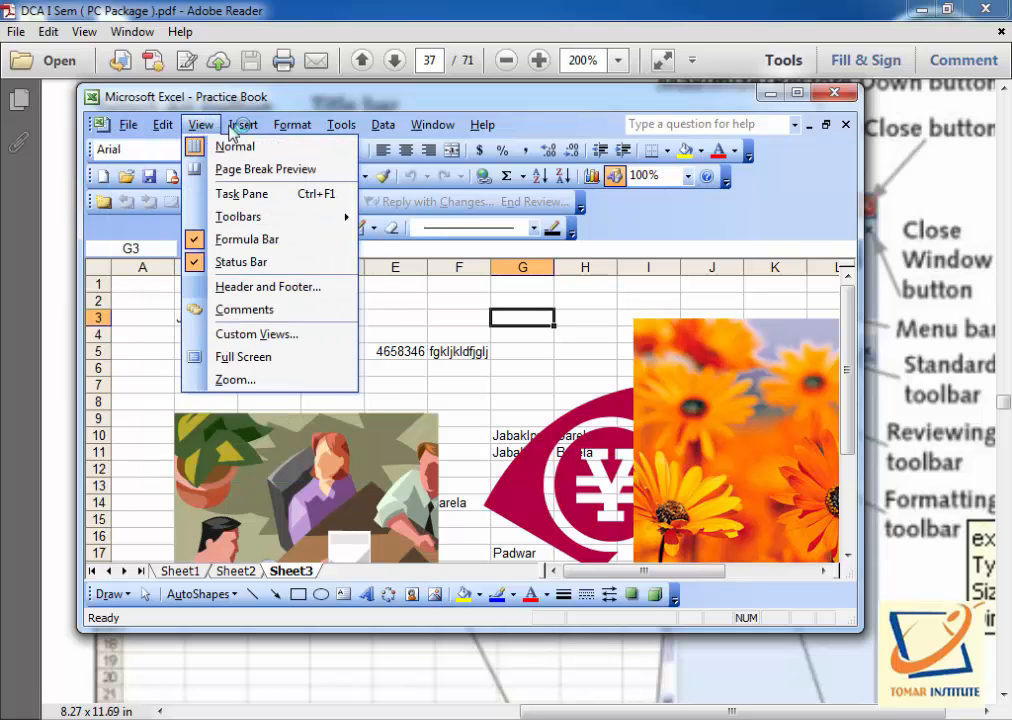
mouse_move(128, 126)
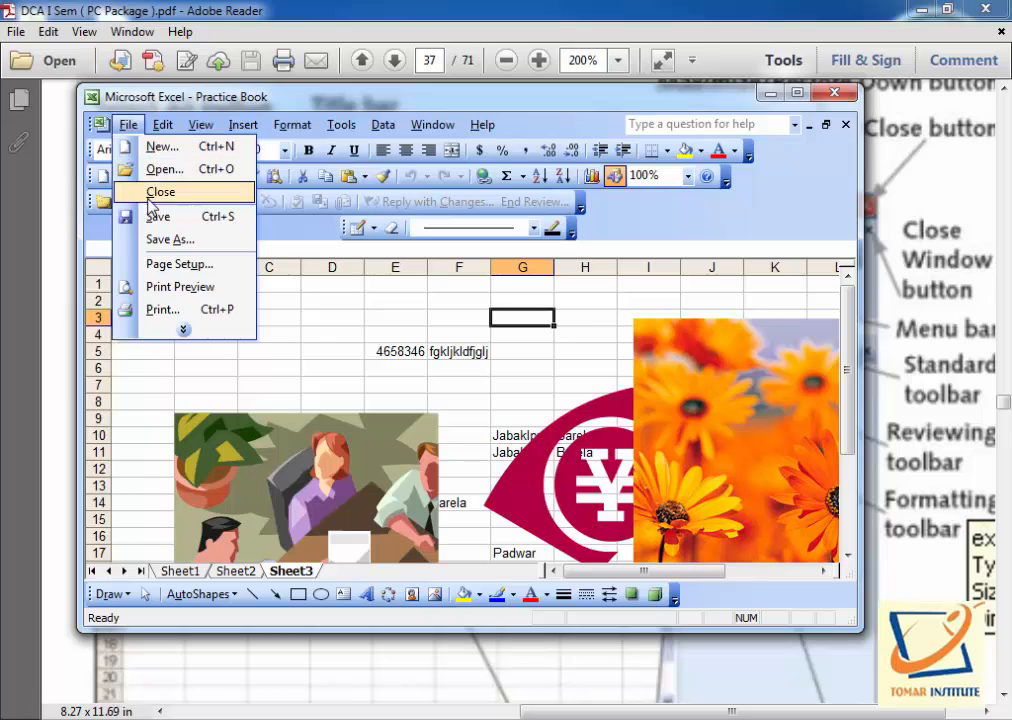
click(183, 329)
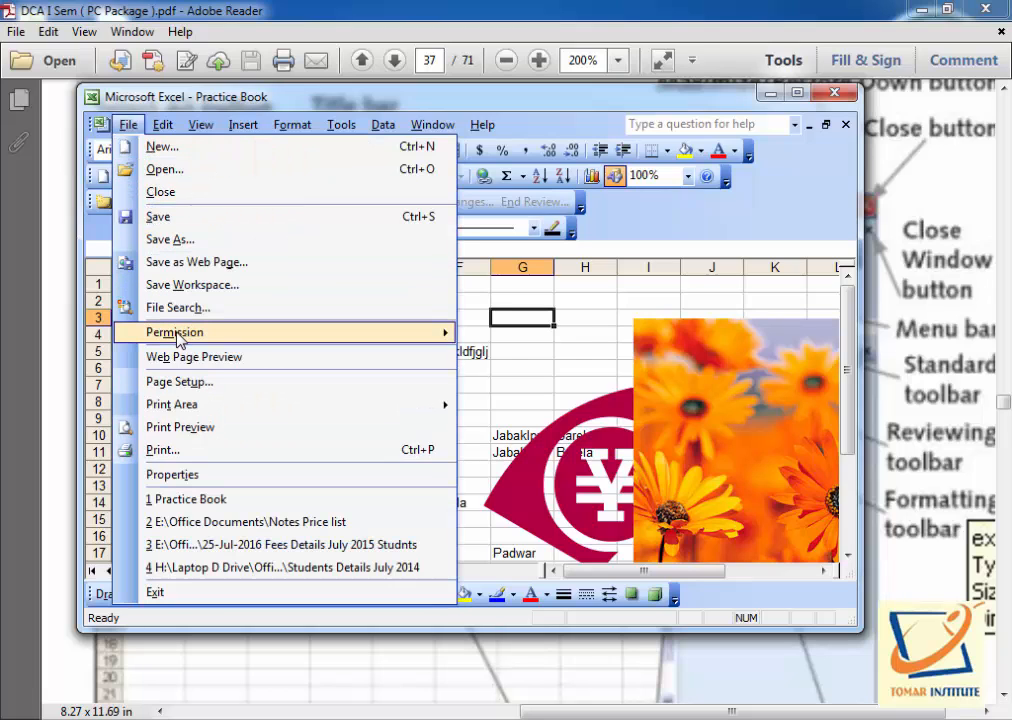
mouse_move(310, 338)
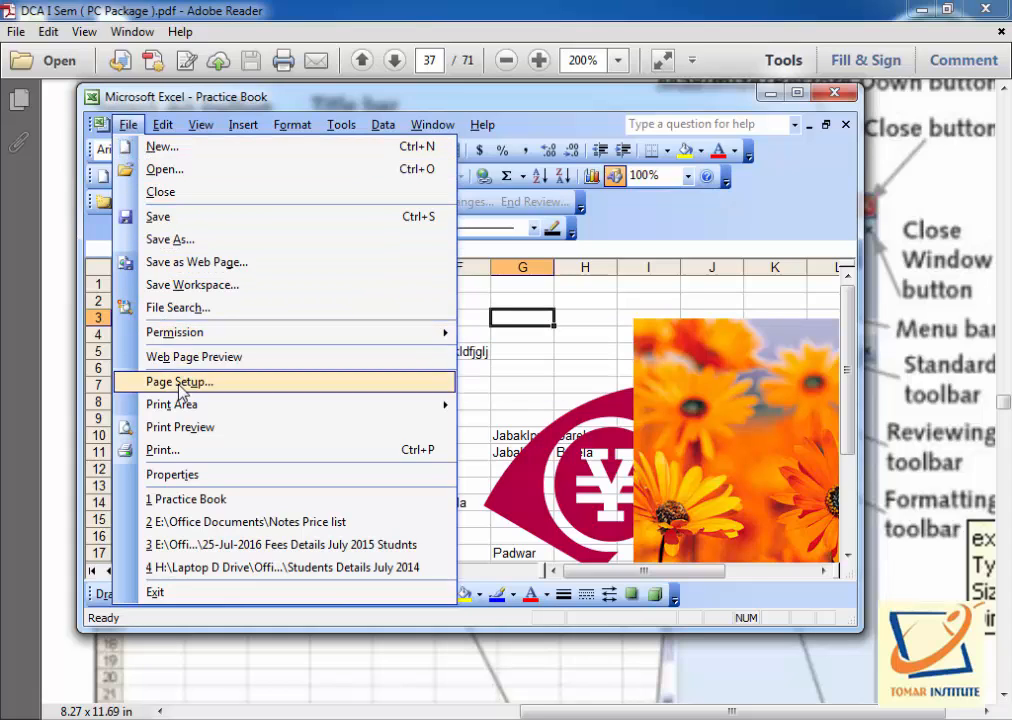
mouse_move(237, 336)
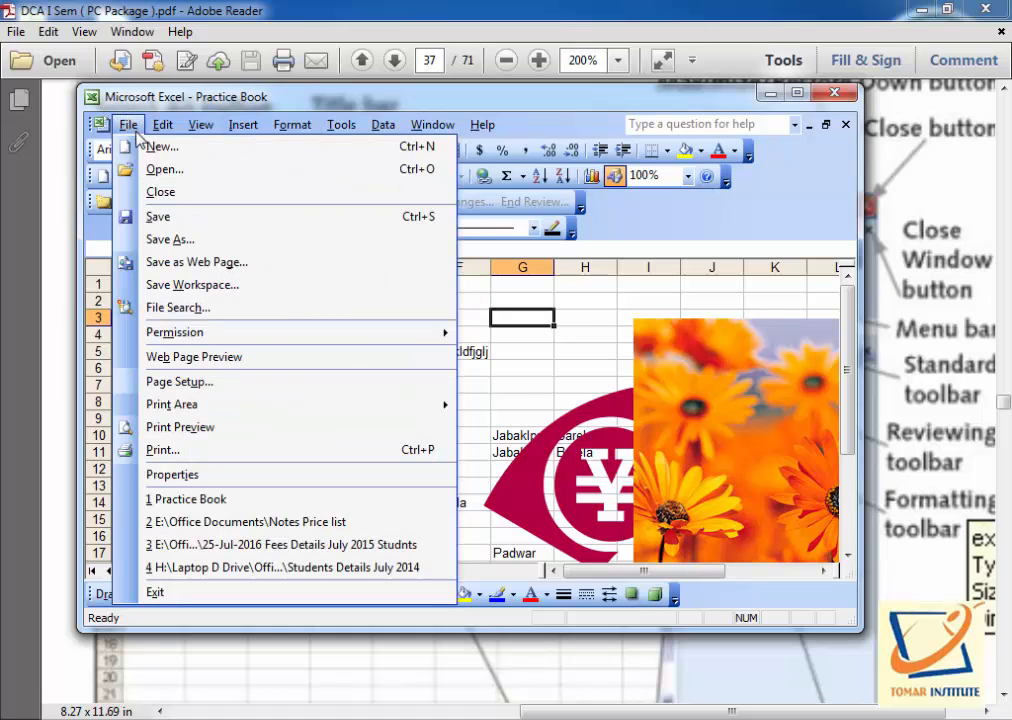
mouse_move(212, 130)
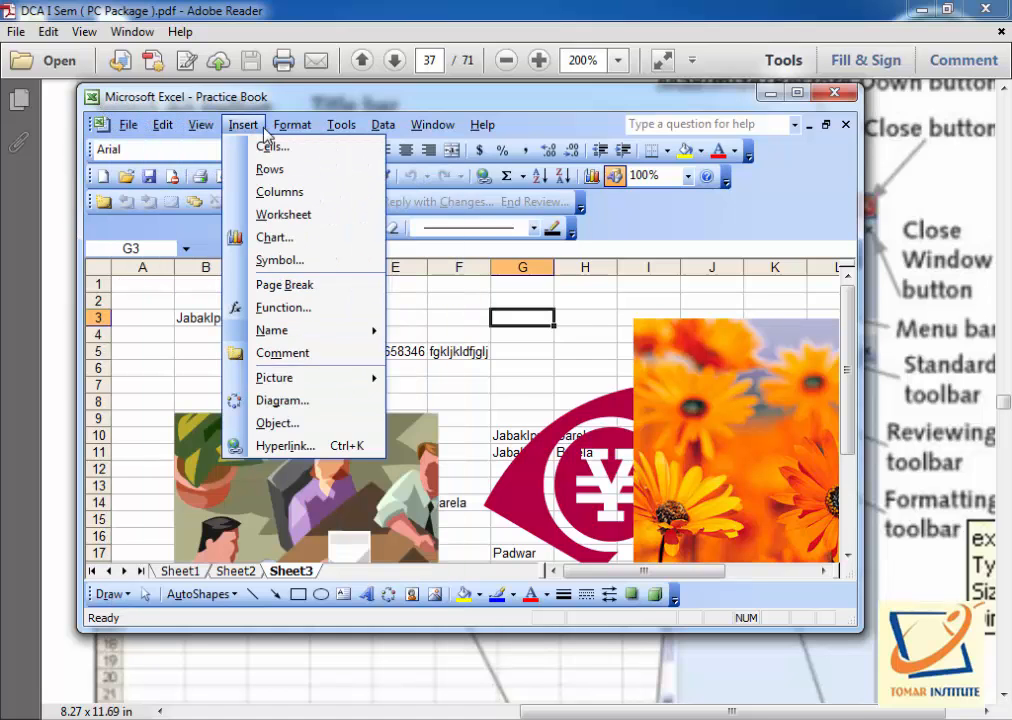
mouse_move(433, 128)
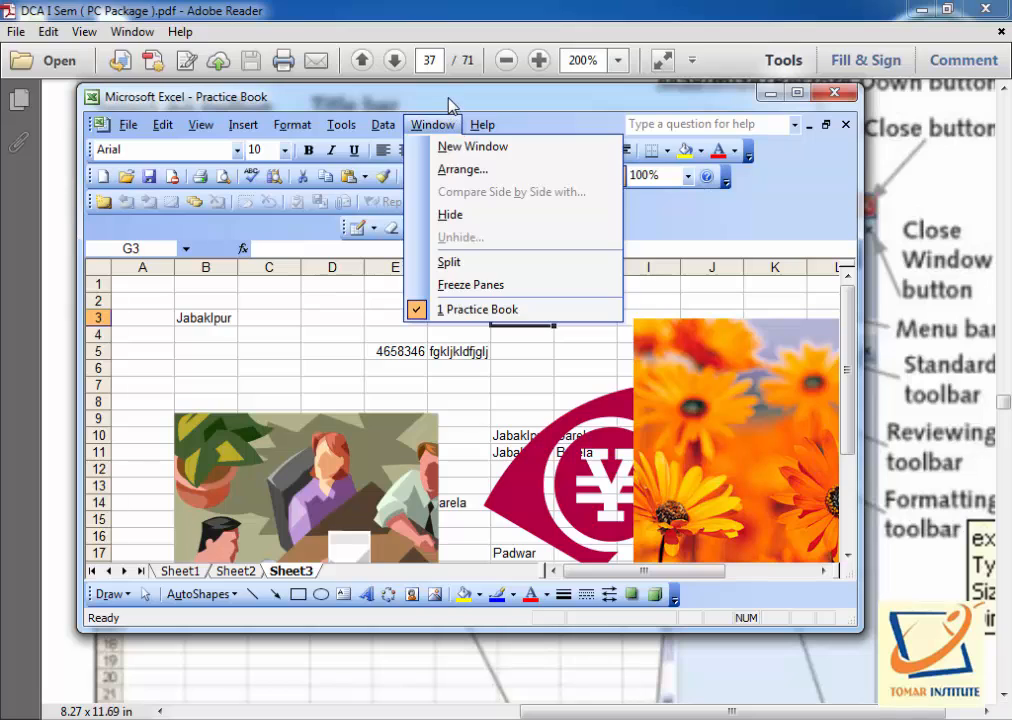
click(447, 104)
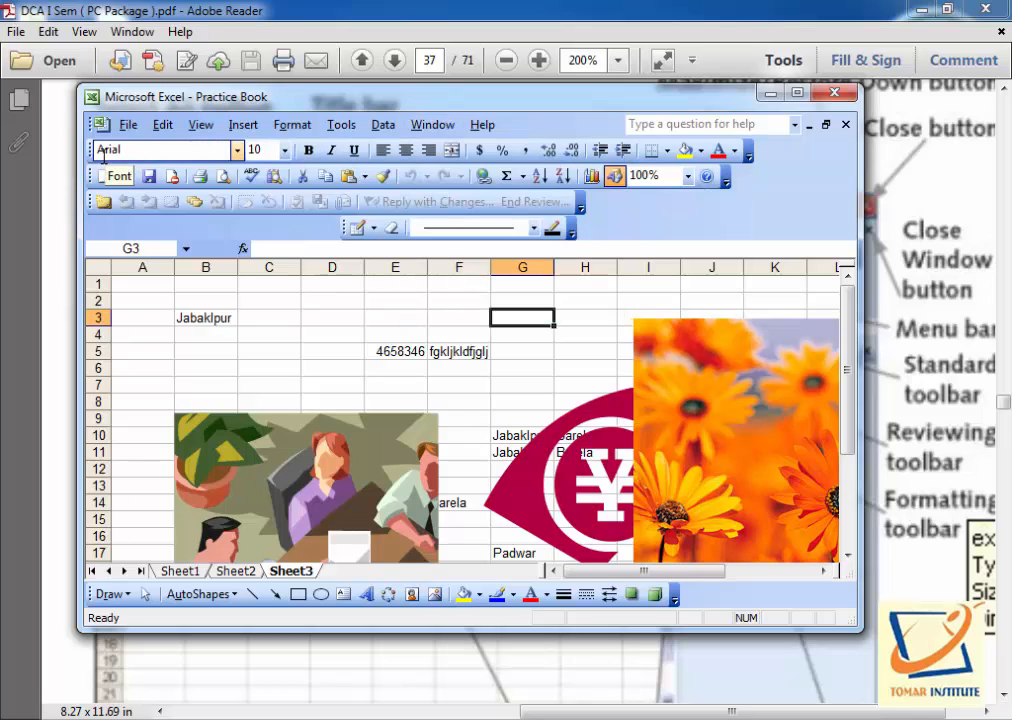
click(128, 124)
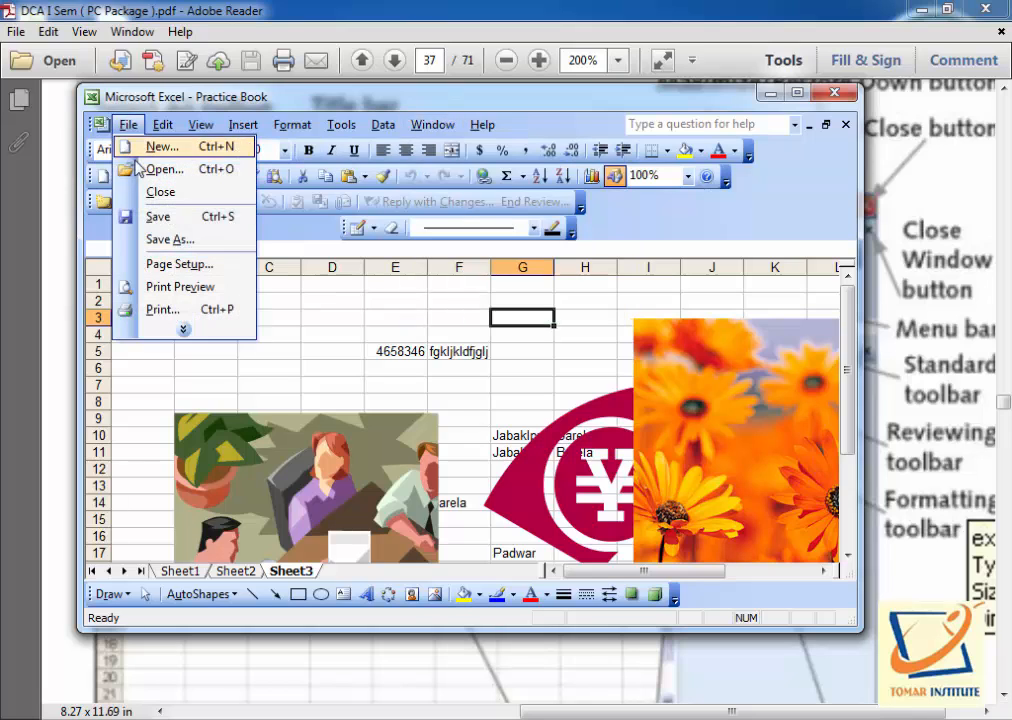
click(128, 124)
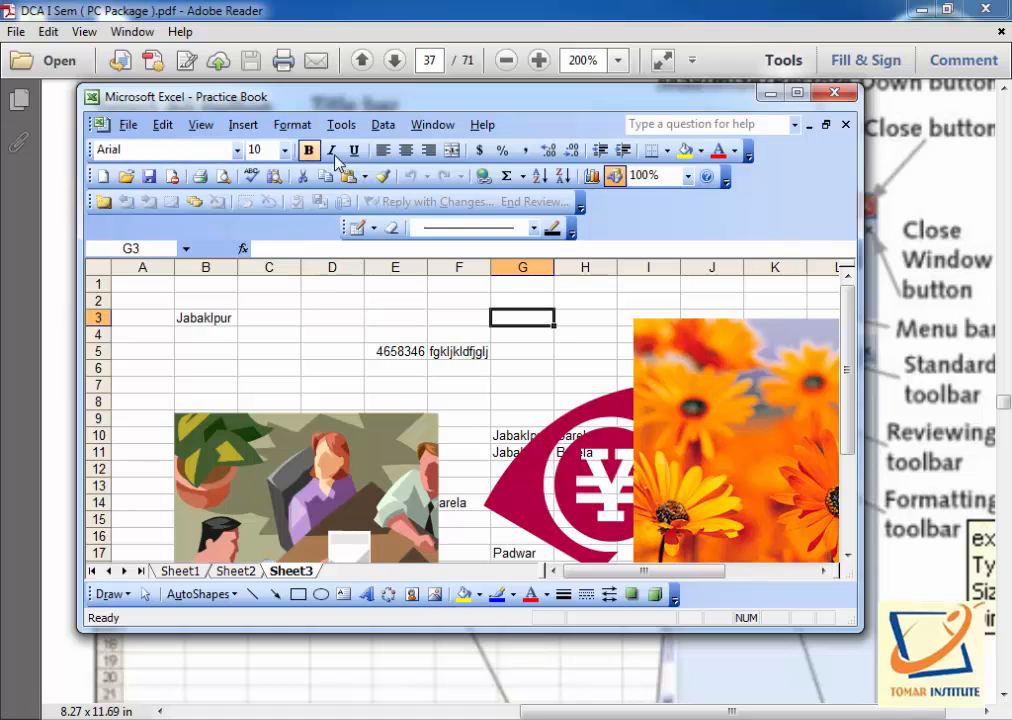
- Examine the font, style, size and color options in Format Cells for cell G3, and close it without applying changes
click(293, 125)
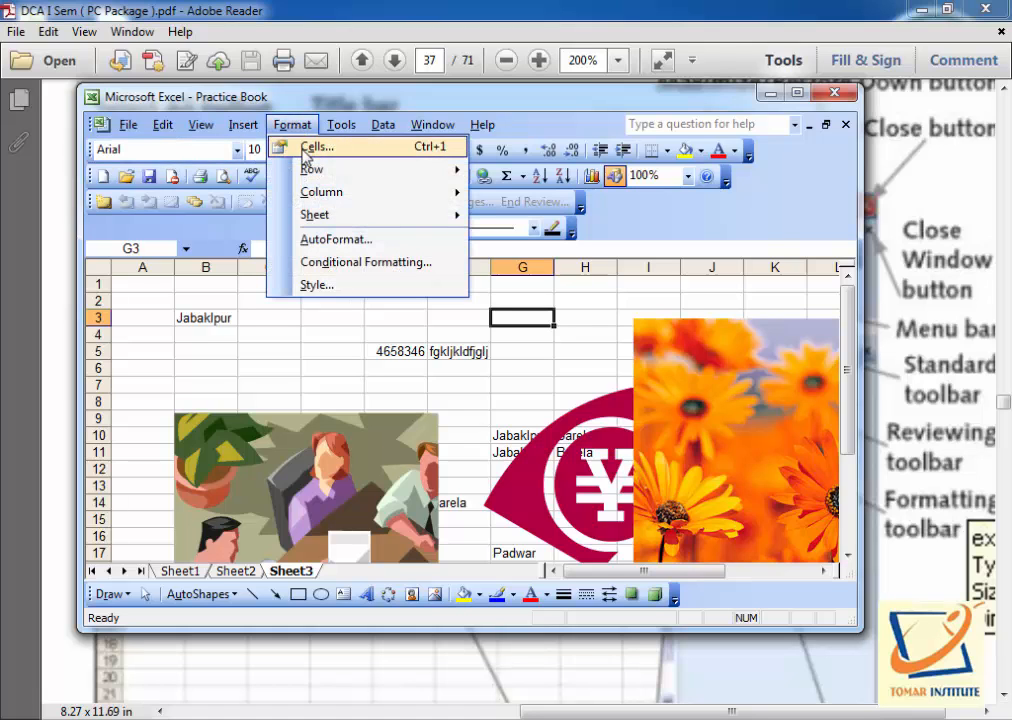
click(303, 147)
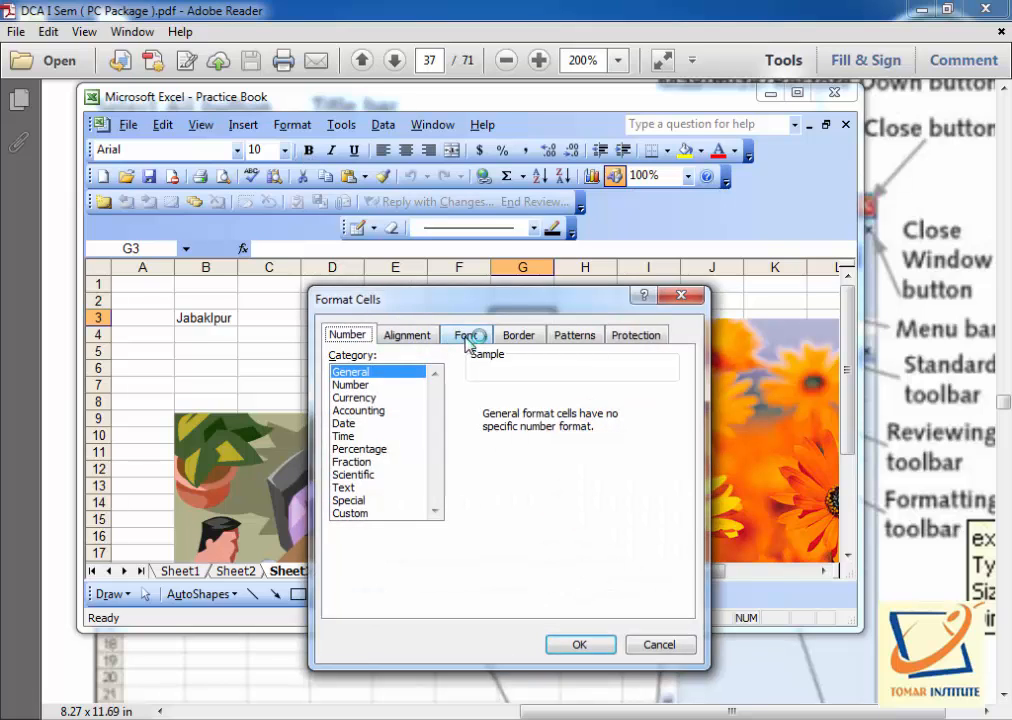
click(468, 337)
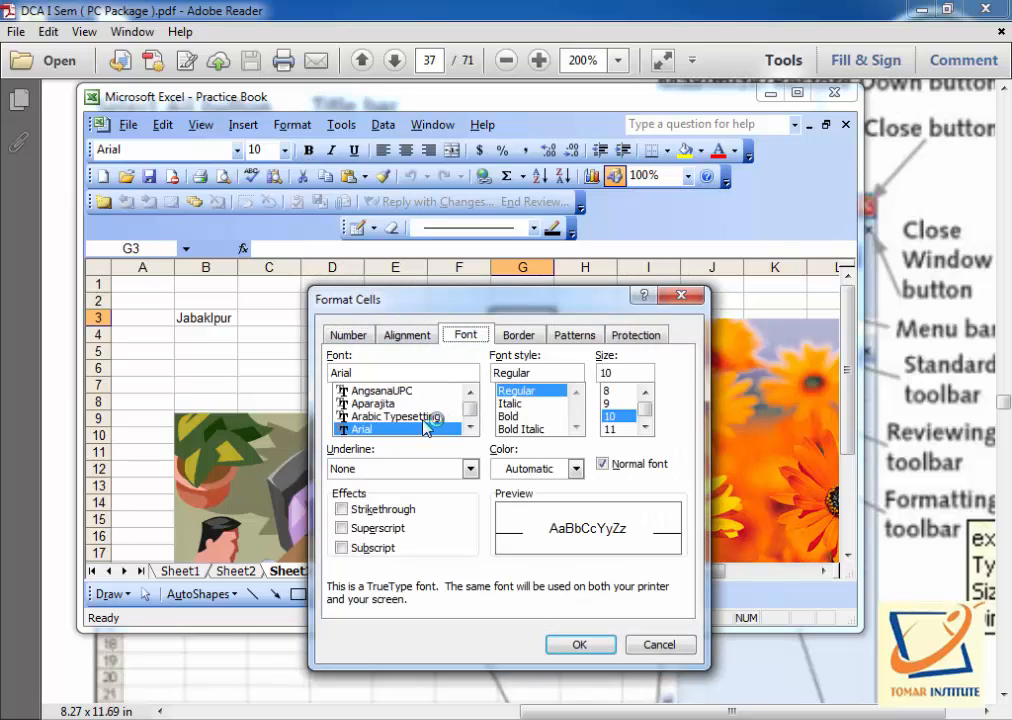
double_click(469, 428)
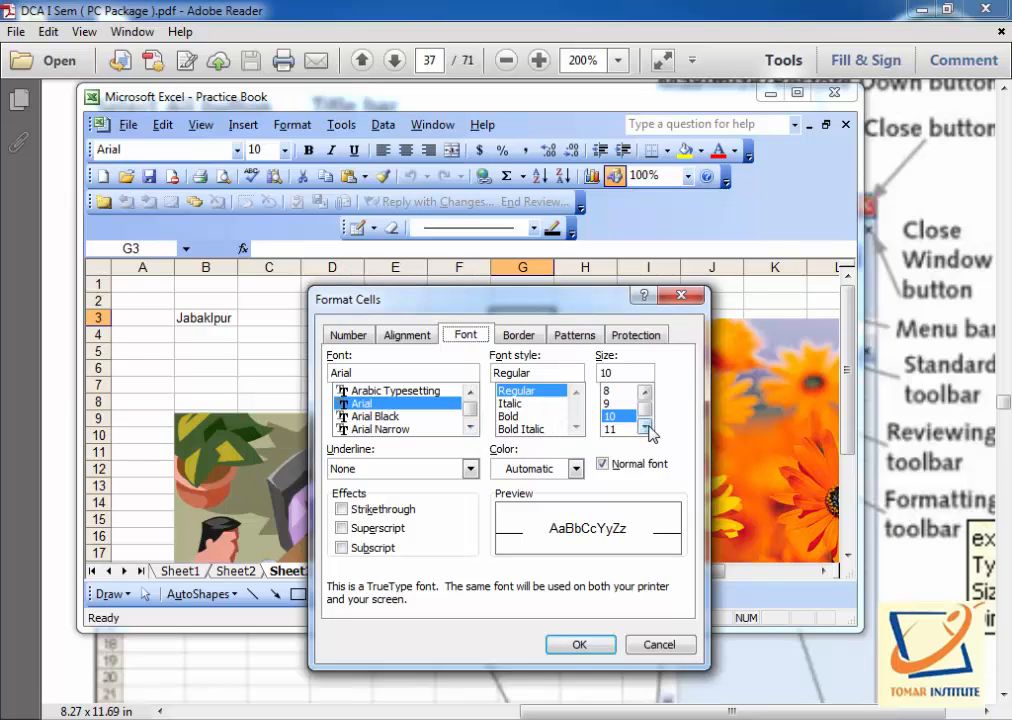
click(576, 468)
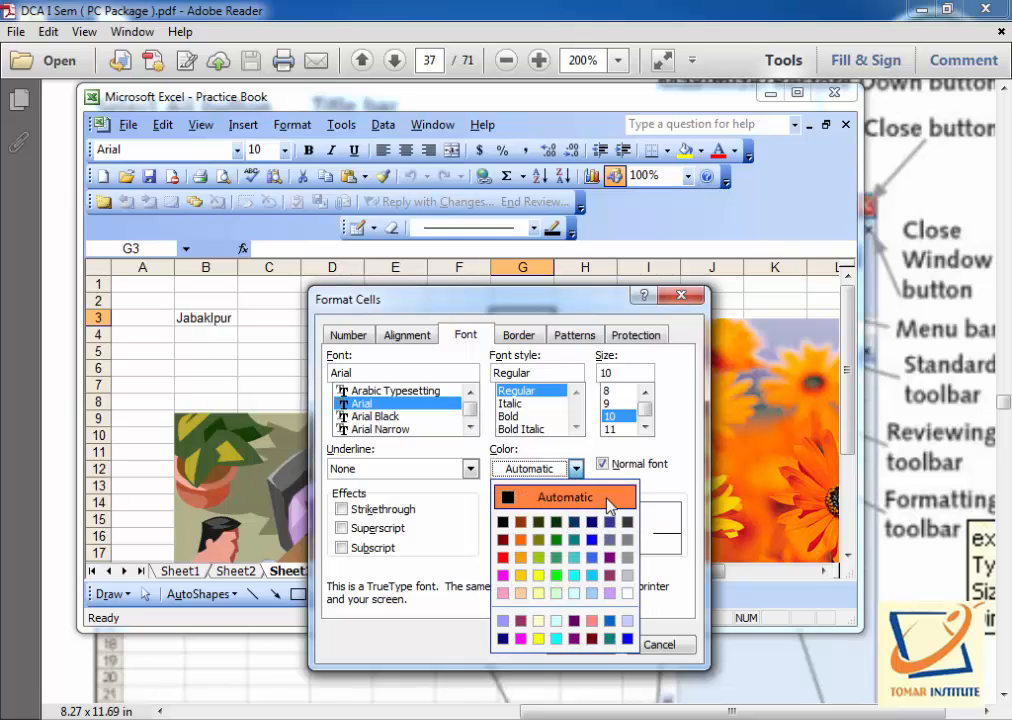
click(667, 490)
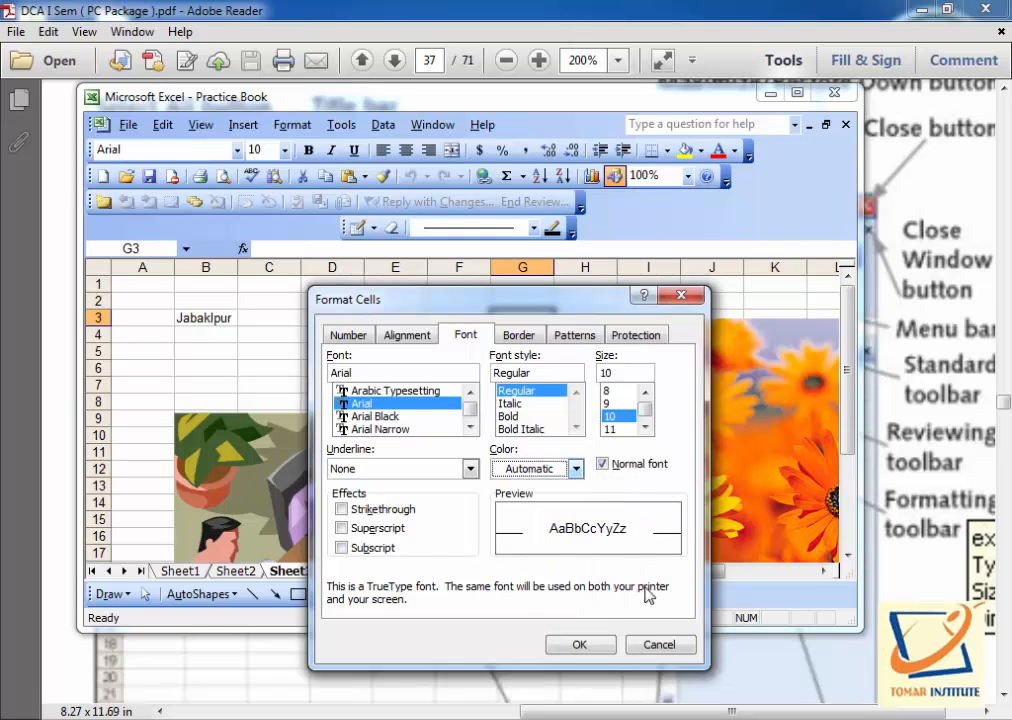
click(657, 645)
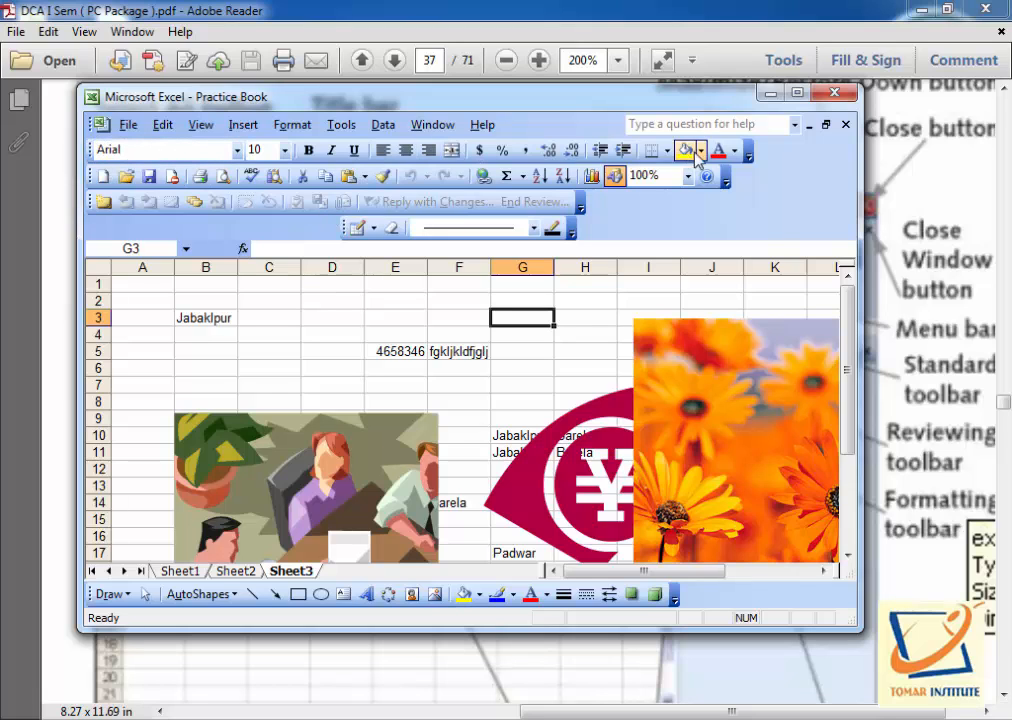
- Float the Formatting toolbar over the worksheet to view its font size and font lists, and dock it beneath the Standard toolbar
drag(89, 149, 172, 320)
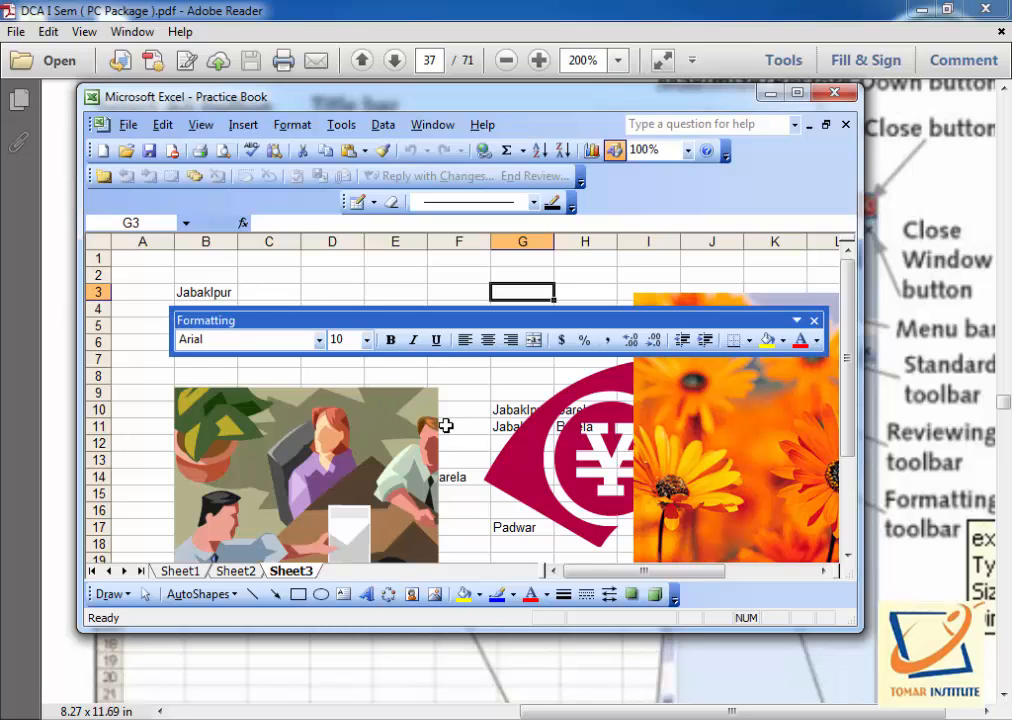
click(367, 340)
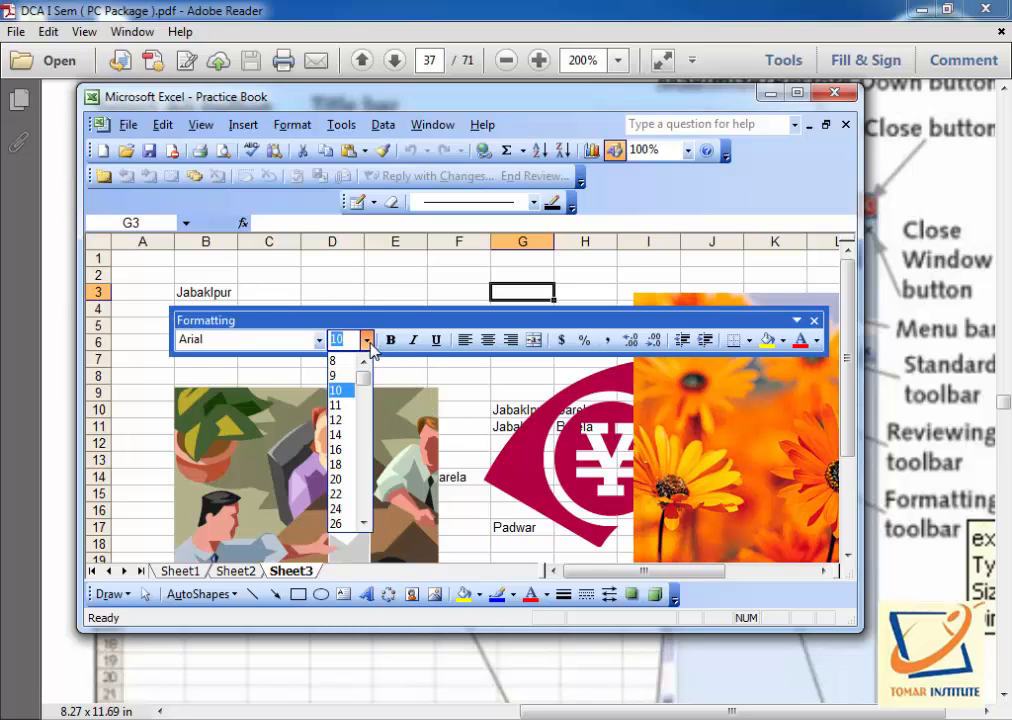
click(368, 341)
click(319, 345)
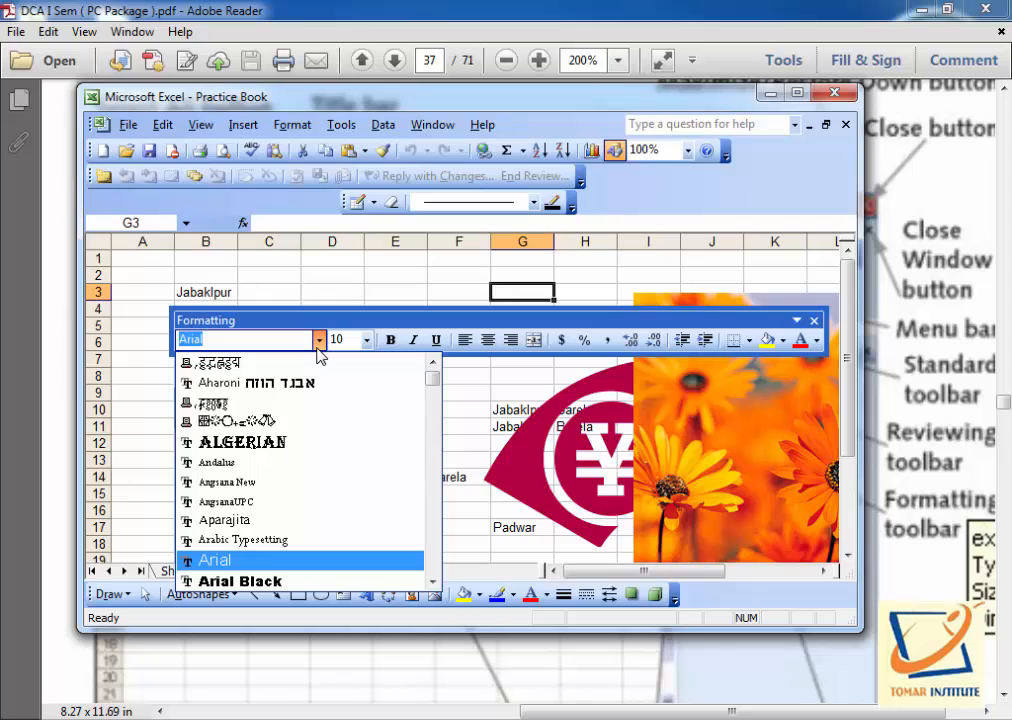
click(318, 345)
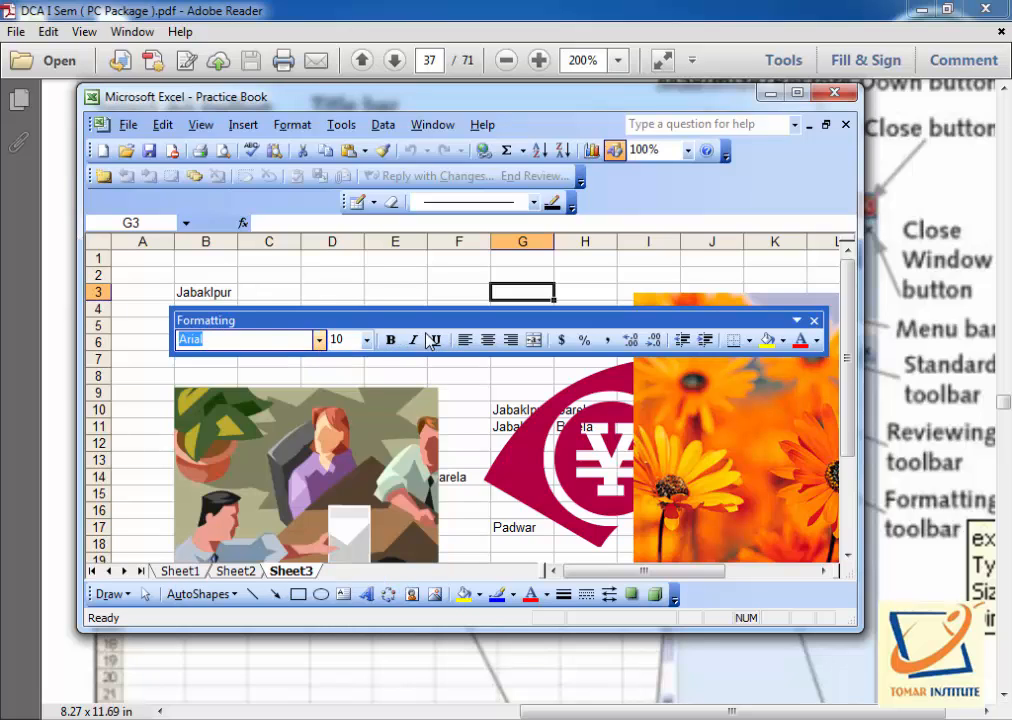
drag(403, 327, 131, 180)
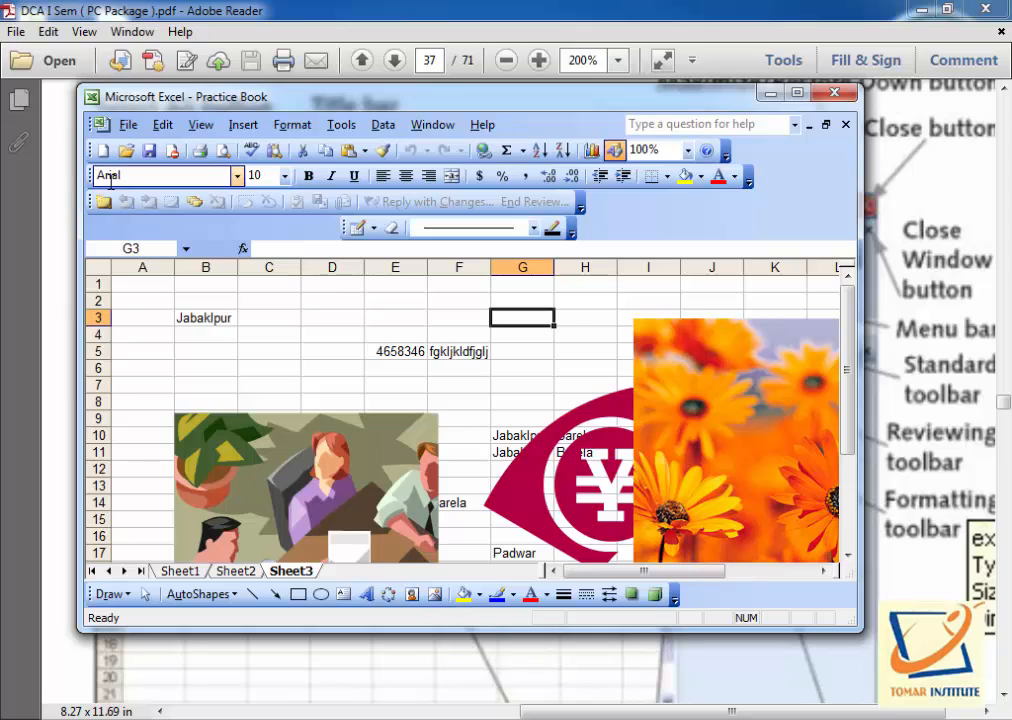
click(428, 175)
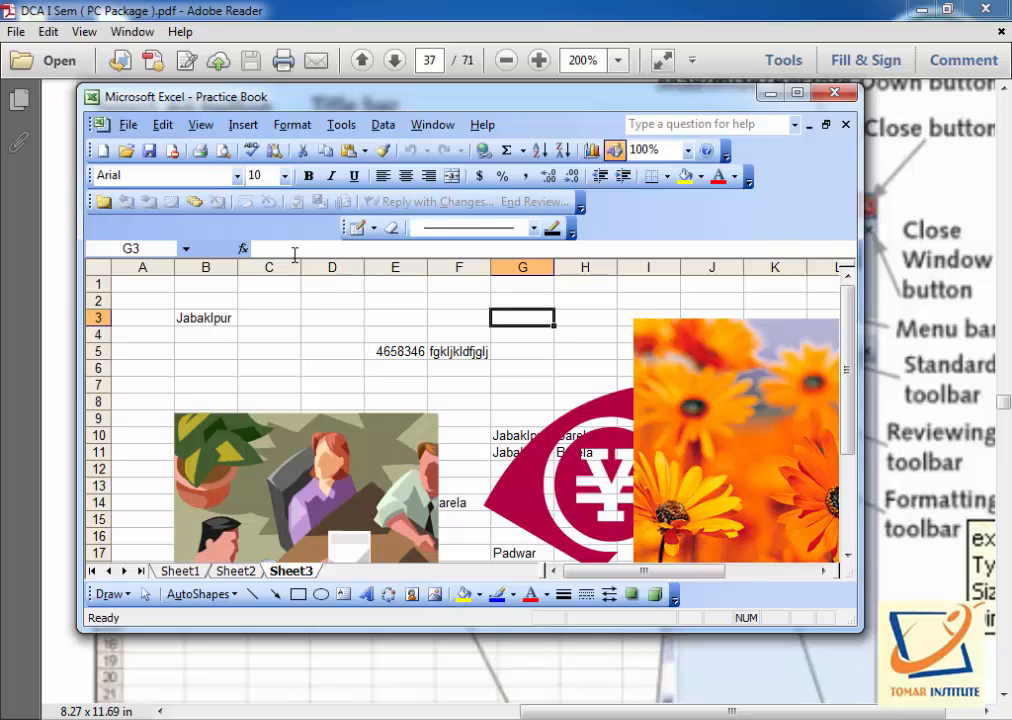
- Display the Chart toolbar in the Practice Book window
click(200, 125)
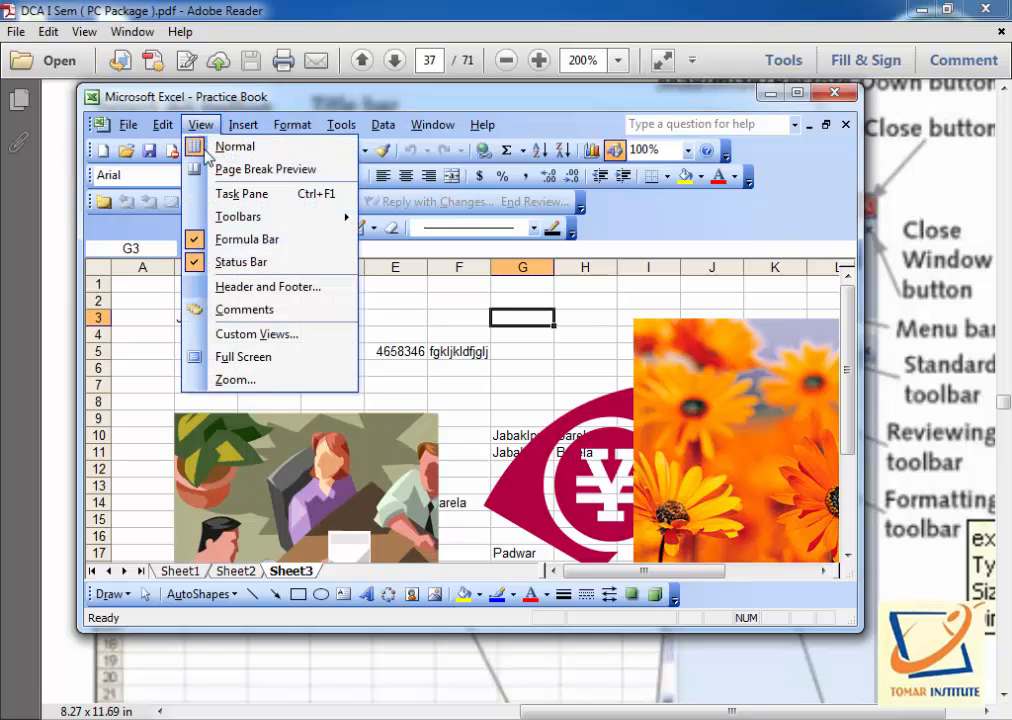
mouse_move(240, 216)
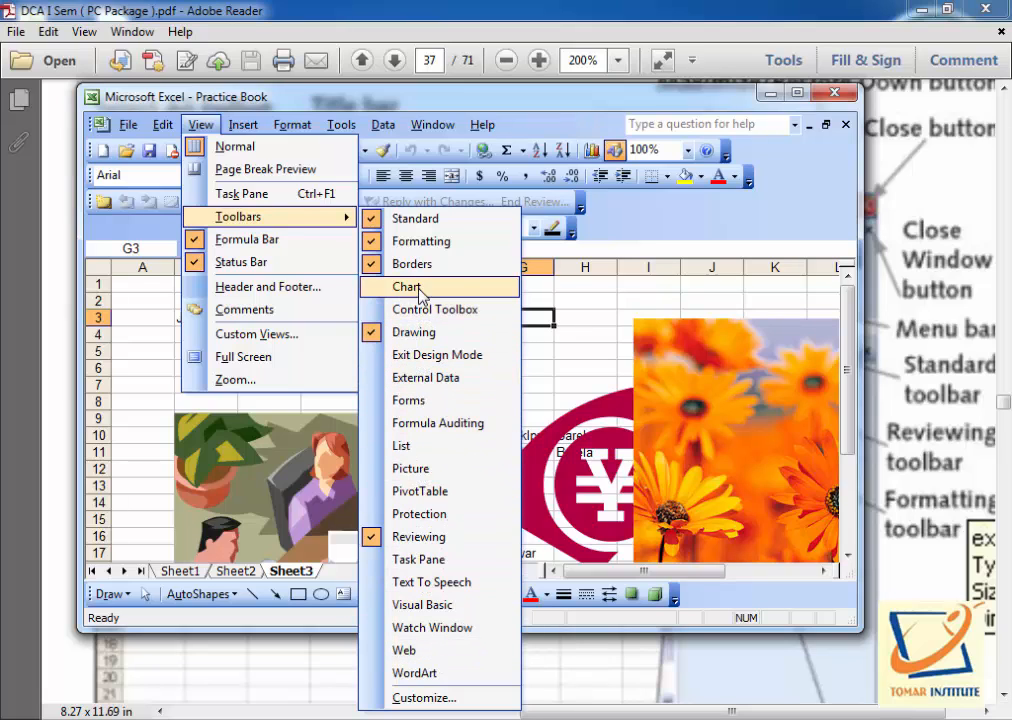
click(420, 288)
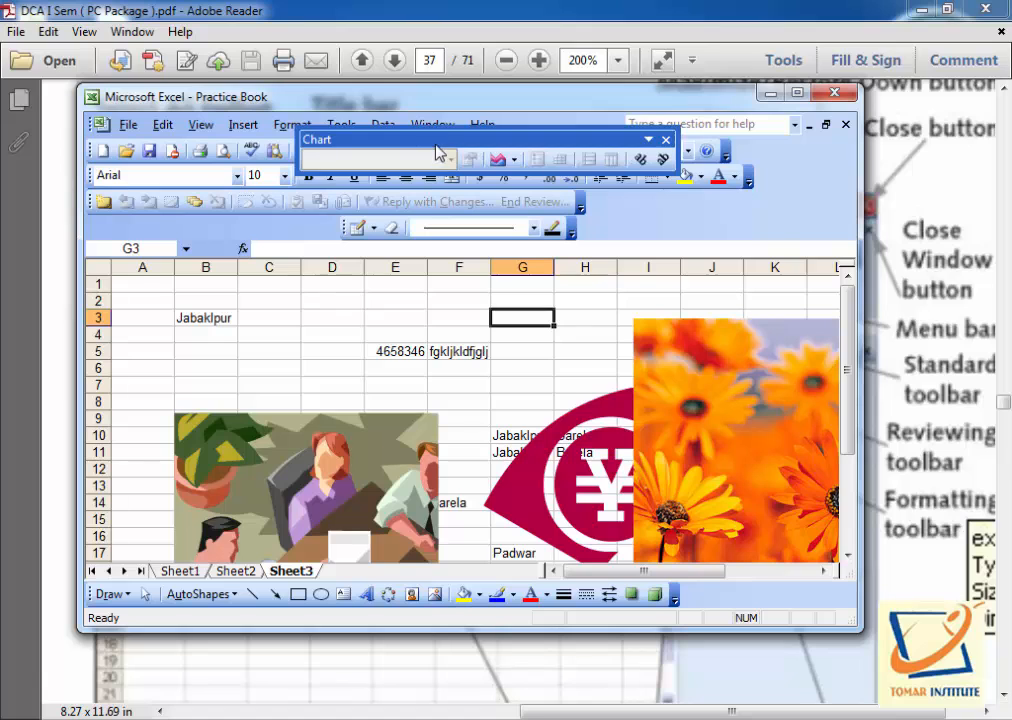
- Dock the Chart toolbar under the Standard toolbar, and show the Forms toolbar docked beside the Formatting toolbar
drag(437, 152, 239, 185)
click(199, 125)
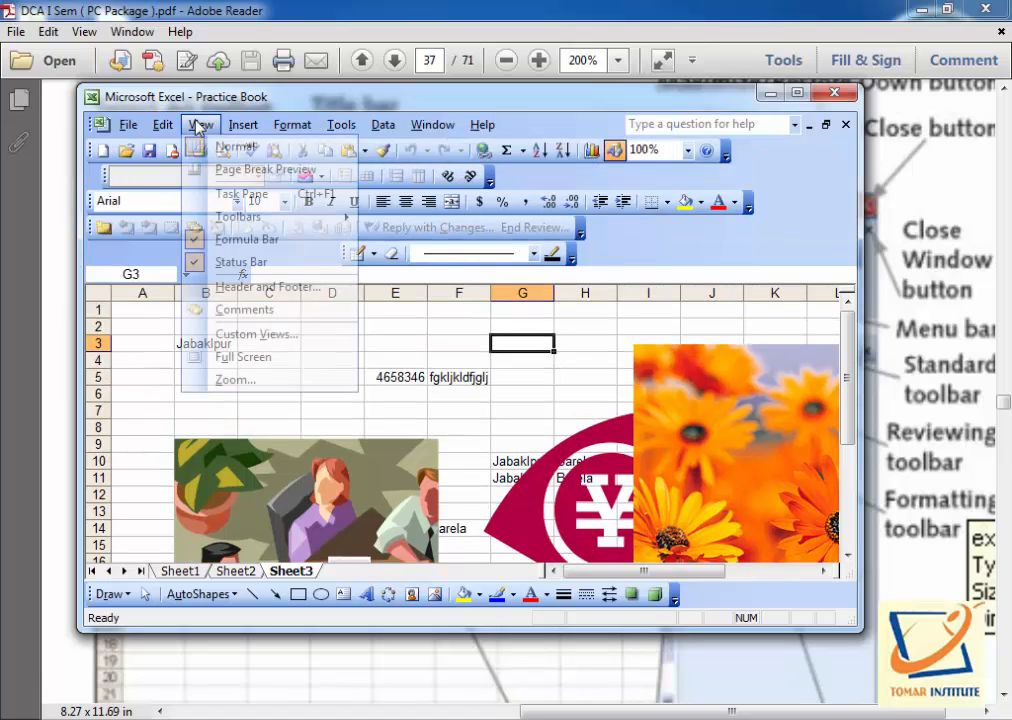
mouse_move(262, 218)
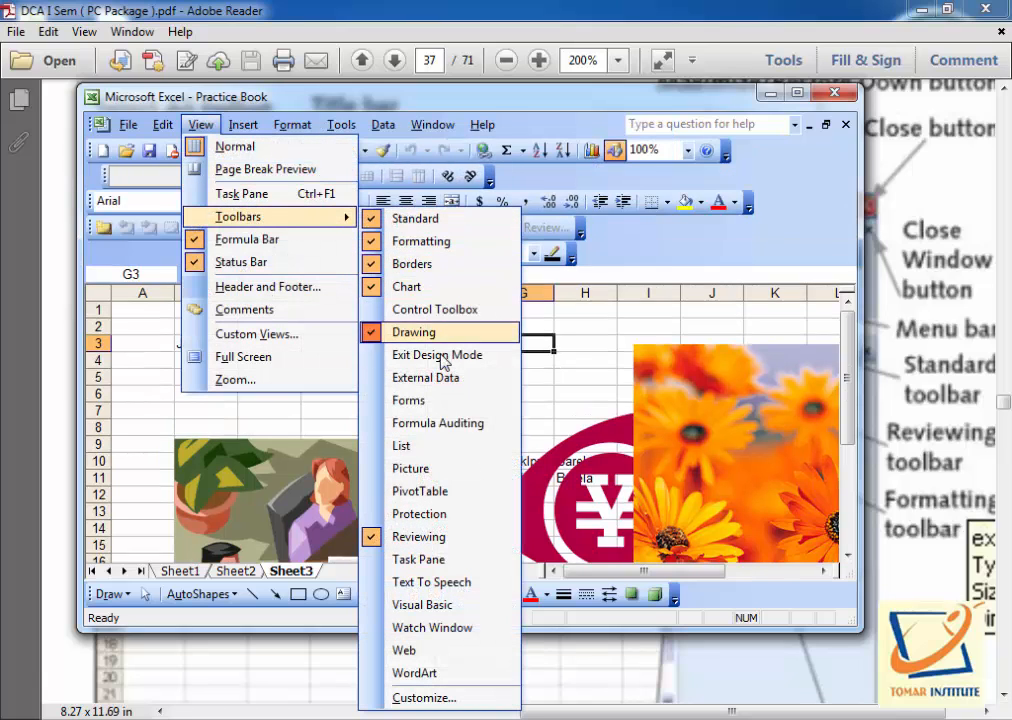
click(410, 400)
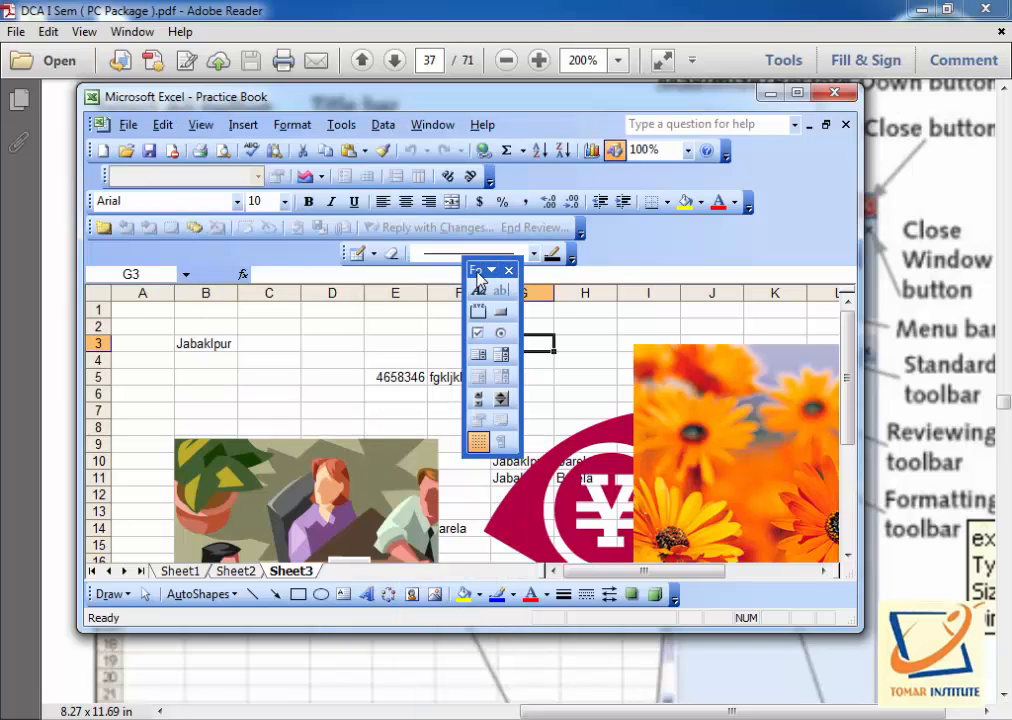
drag(480, 274, 228, 165)
- Show the Picture toolbar and dock it in the same row as the Borders toolbar
click(199, 125)
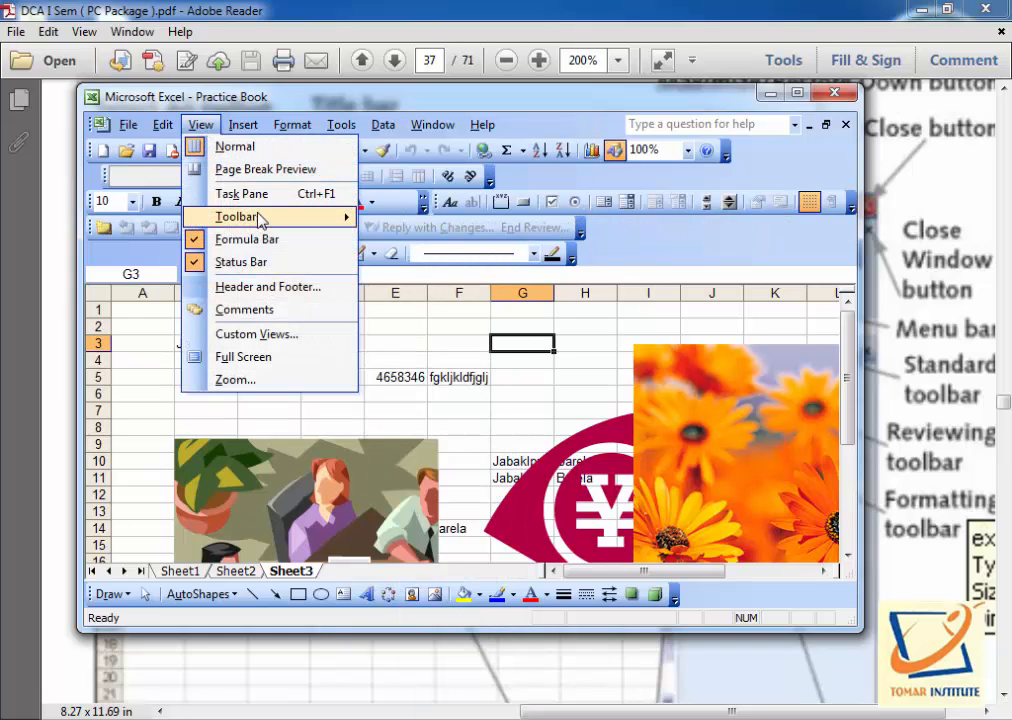
mouse_move(260, 218)
click(447, 470)
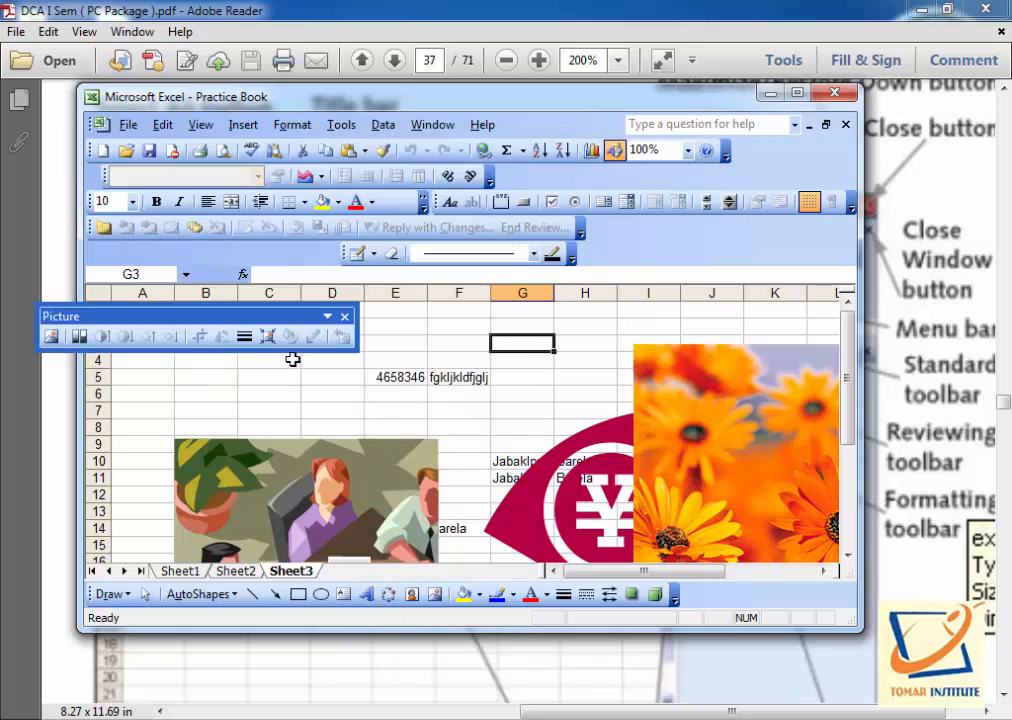
drag(237, 317, 297, 252)
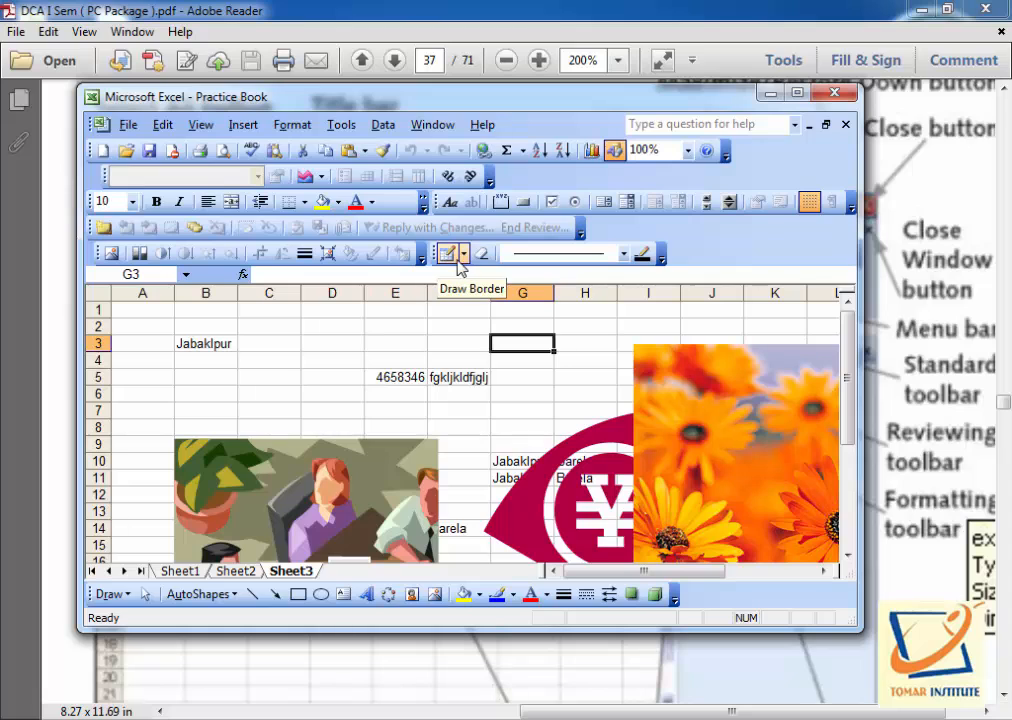
click(243, 126)
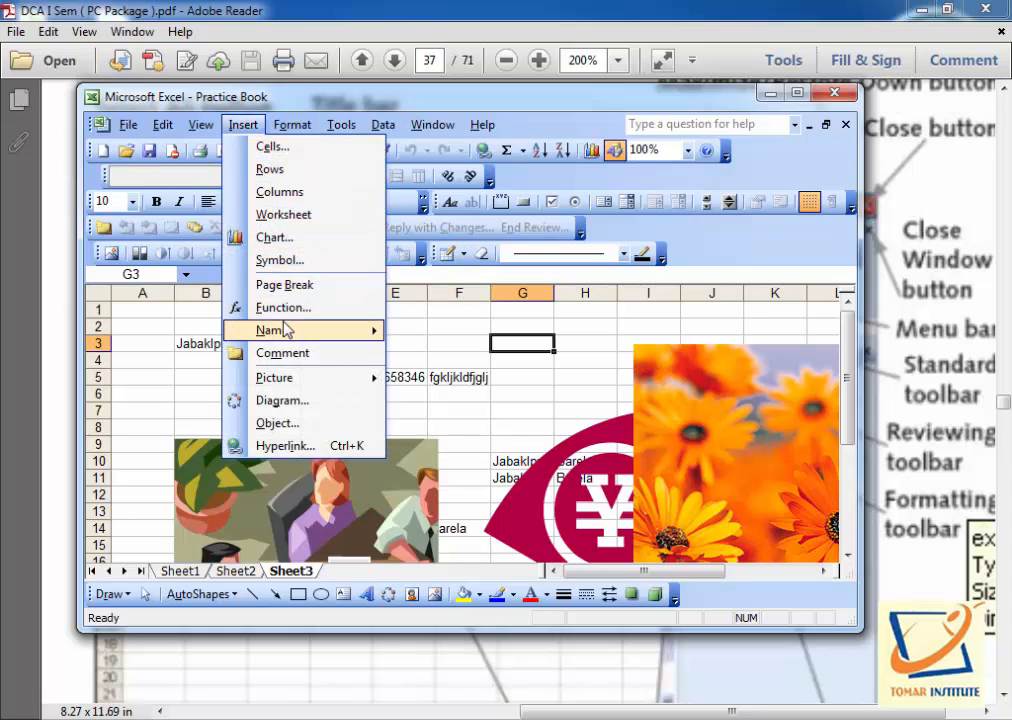
mouse_move(293, 331)
click(536, 341)
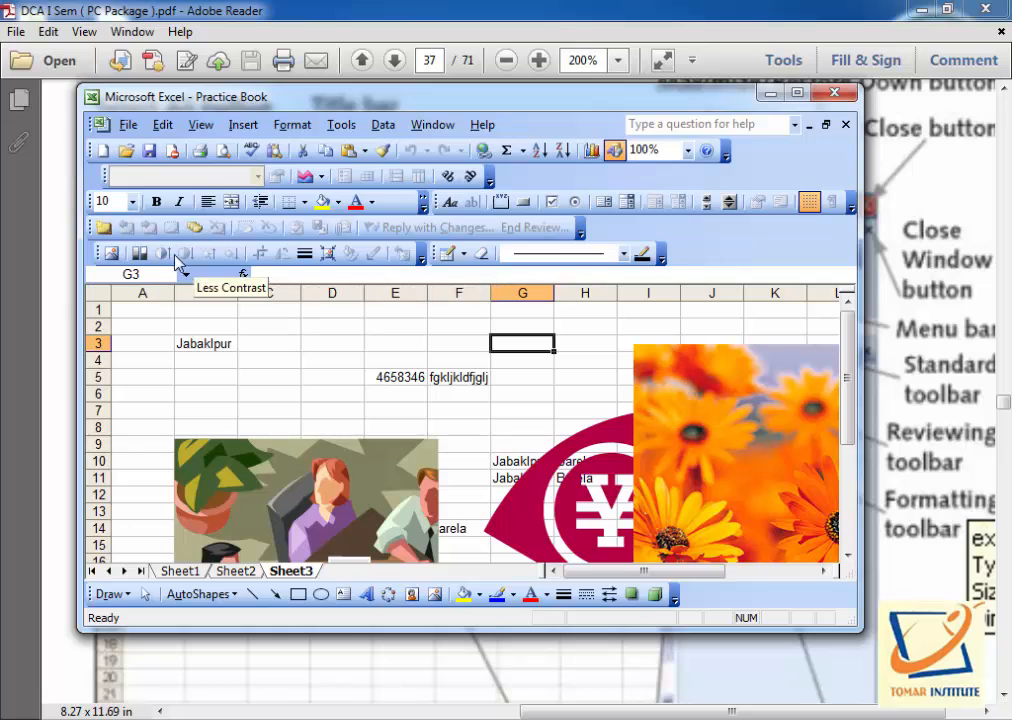
- Hide the Forms and Picture toolbars
click(201, 128)
mouse_move(280, 217)
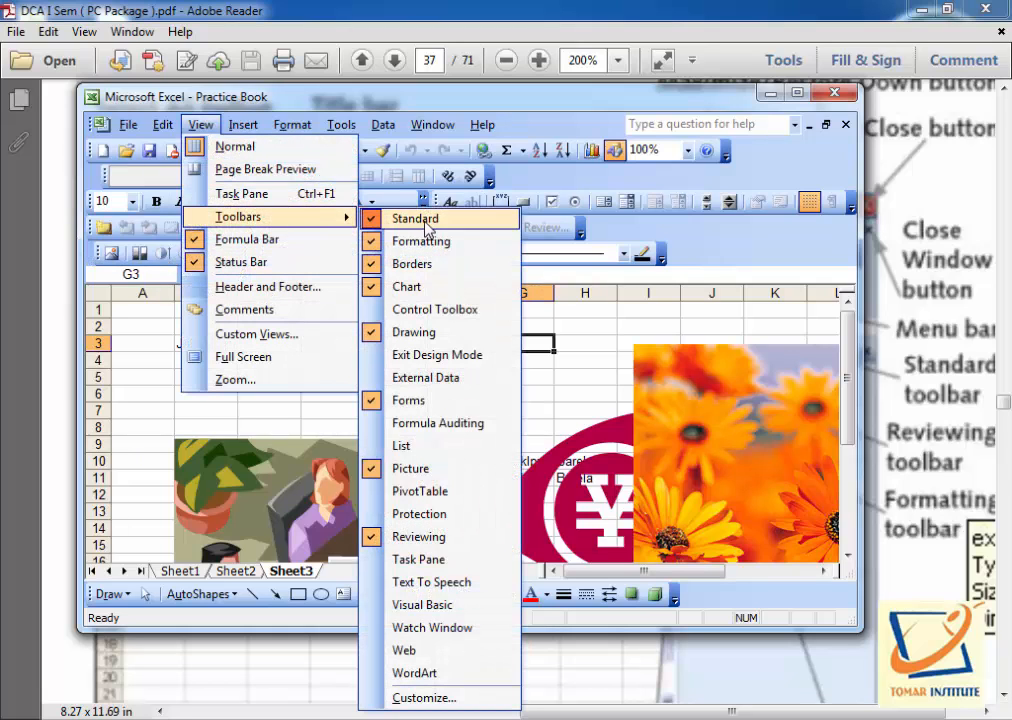
click(409, 401)
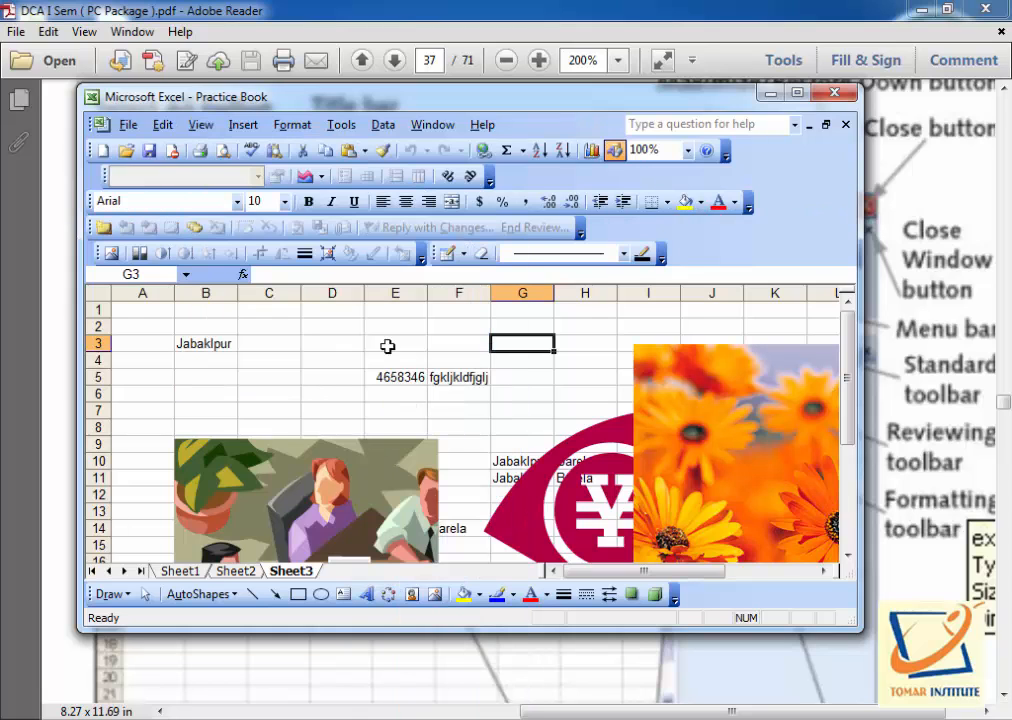
click(200, 124)
mouse_move(280, 217)
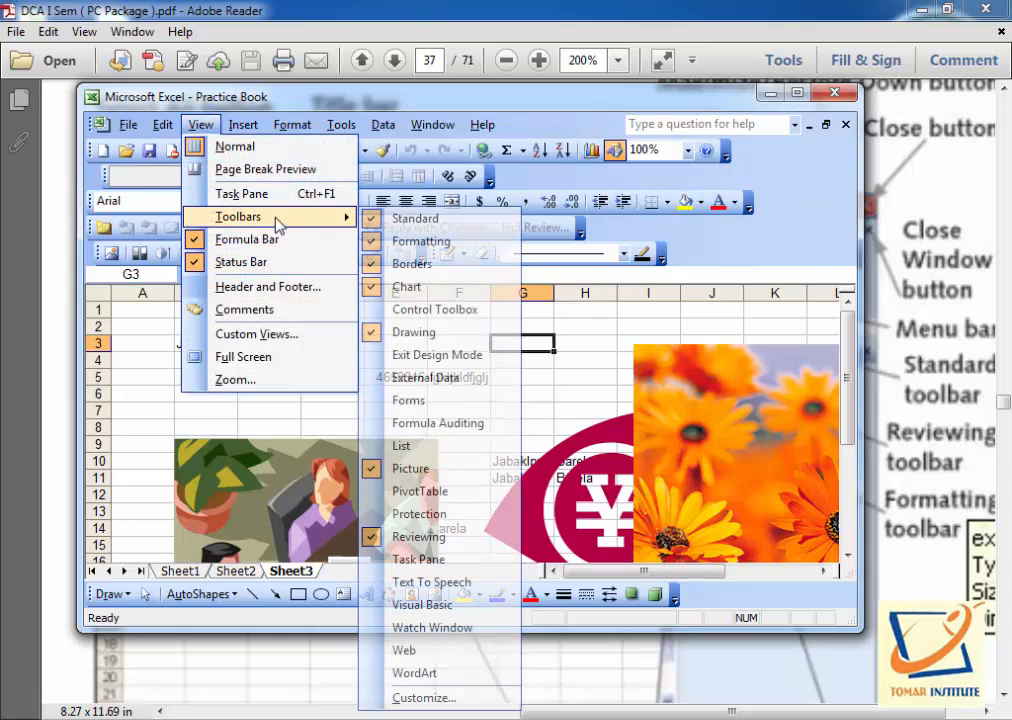
click(410, 467)
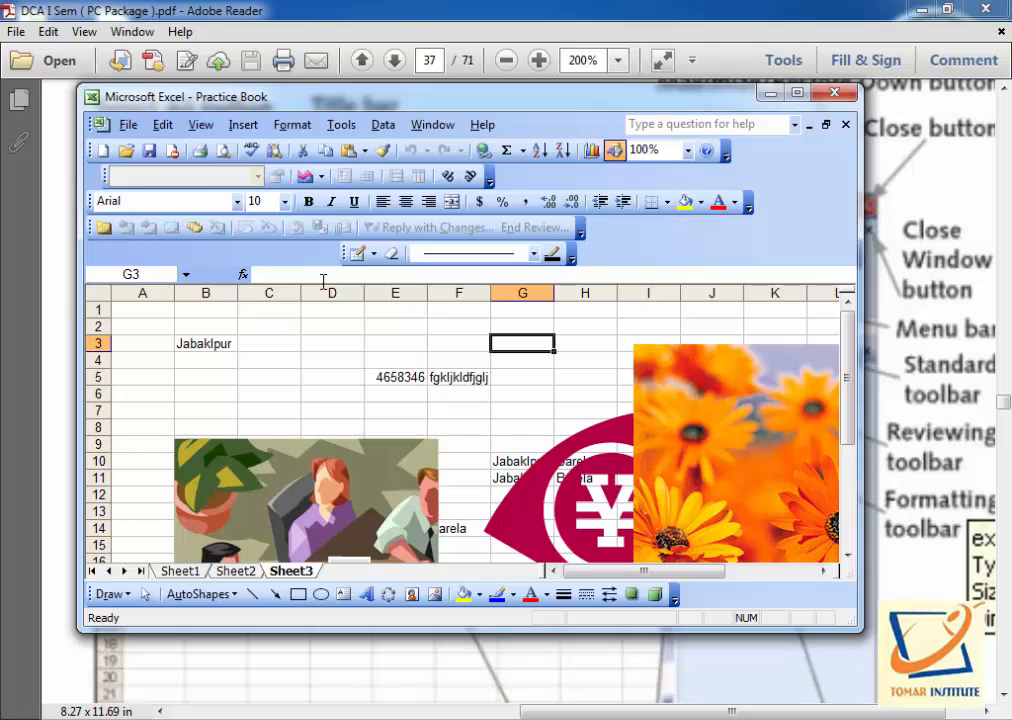
- Undock and close the Borders, Chart and Reviewing toolbars
drag(350, 253, 533, 355)
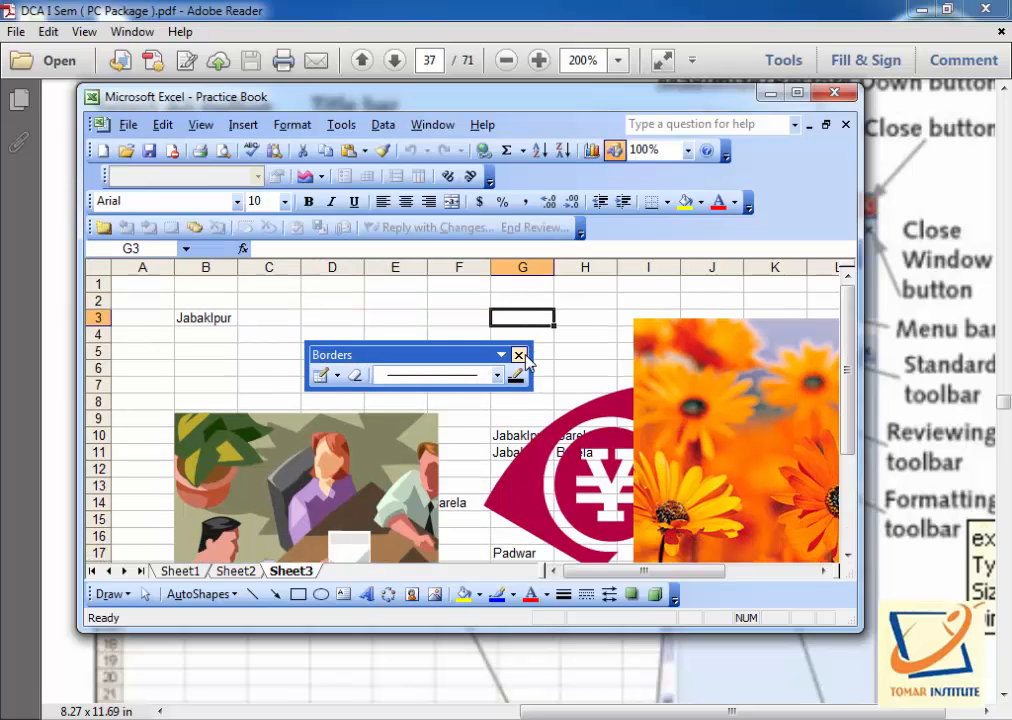
click(519, 355)
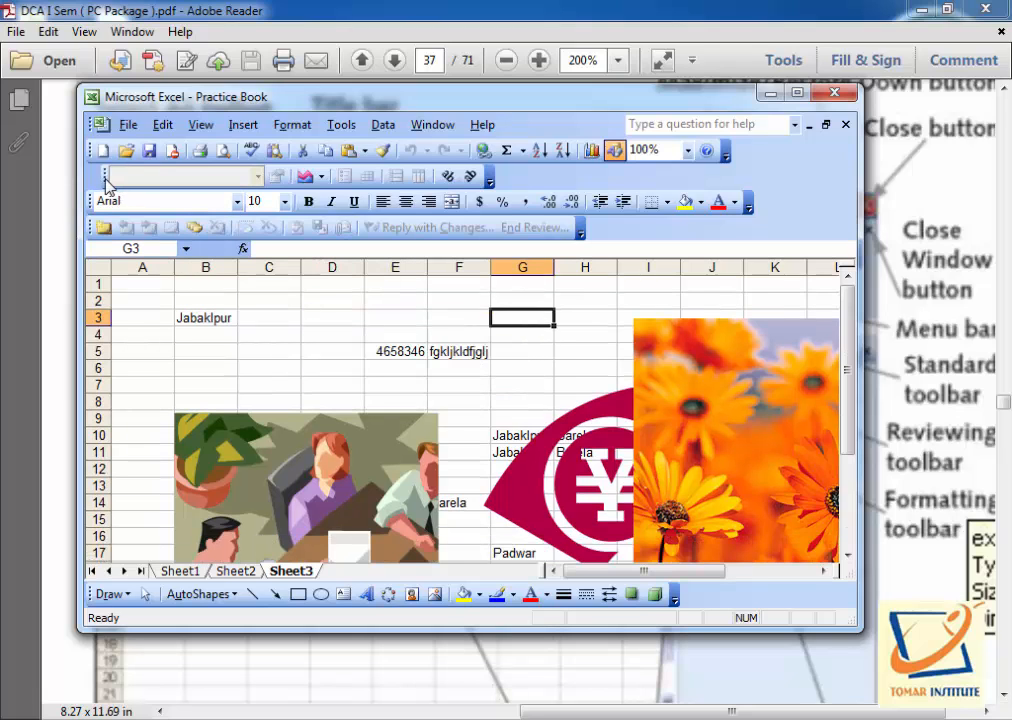
drag(107, 183, 210, 370)
click(565, 344)
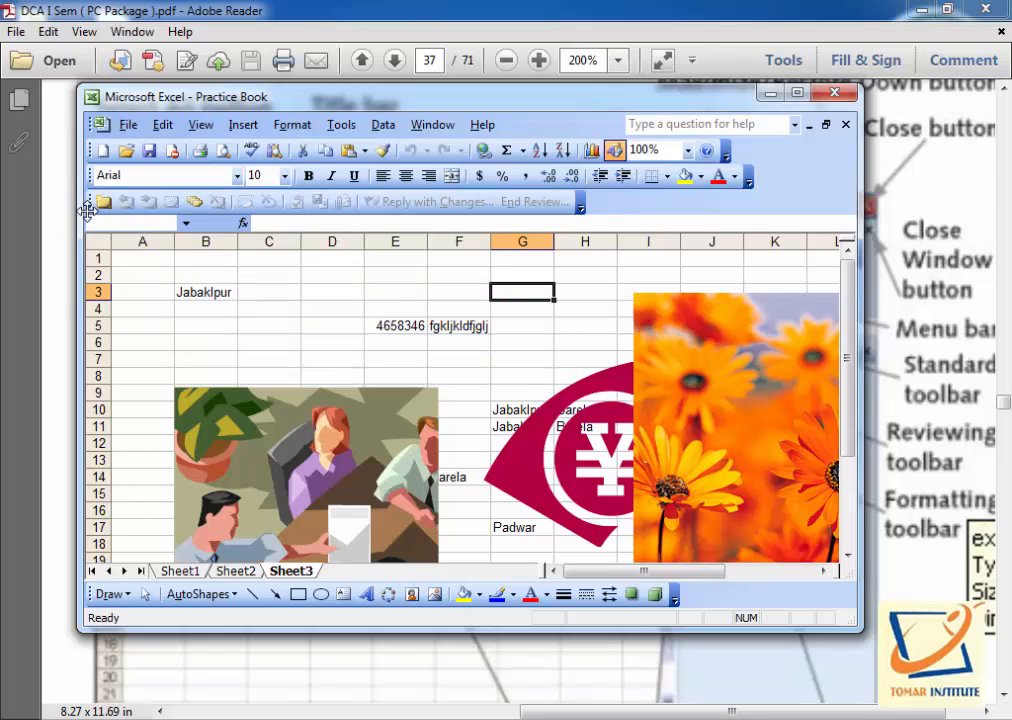
drag(90, 207, 285, 355)
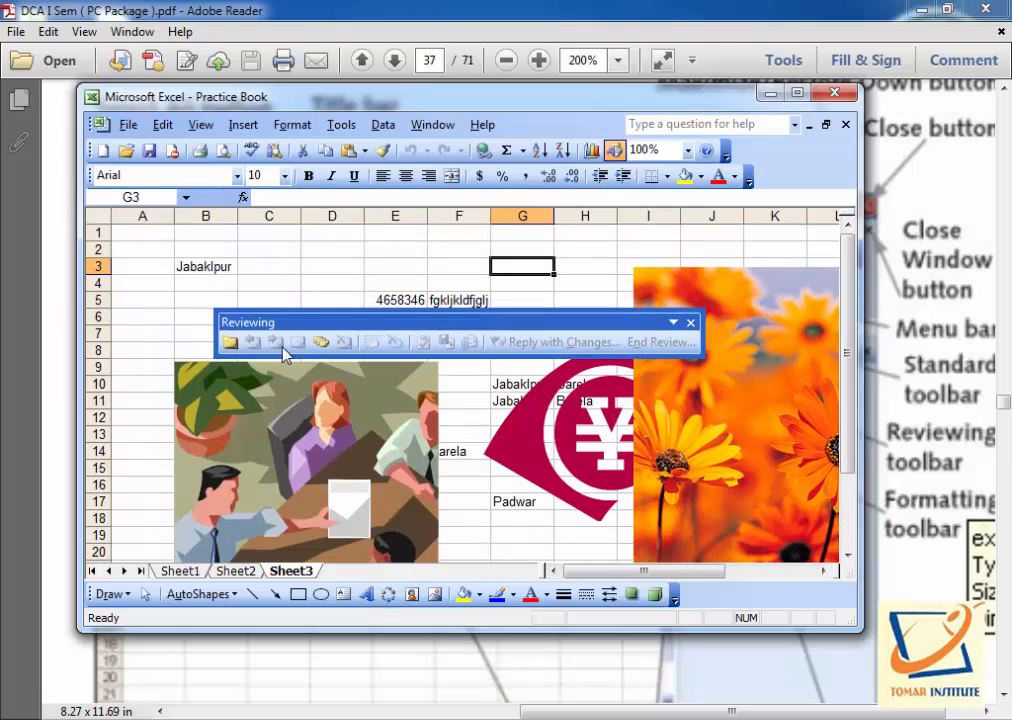
click(690, 322)
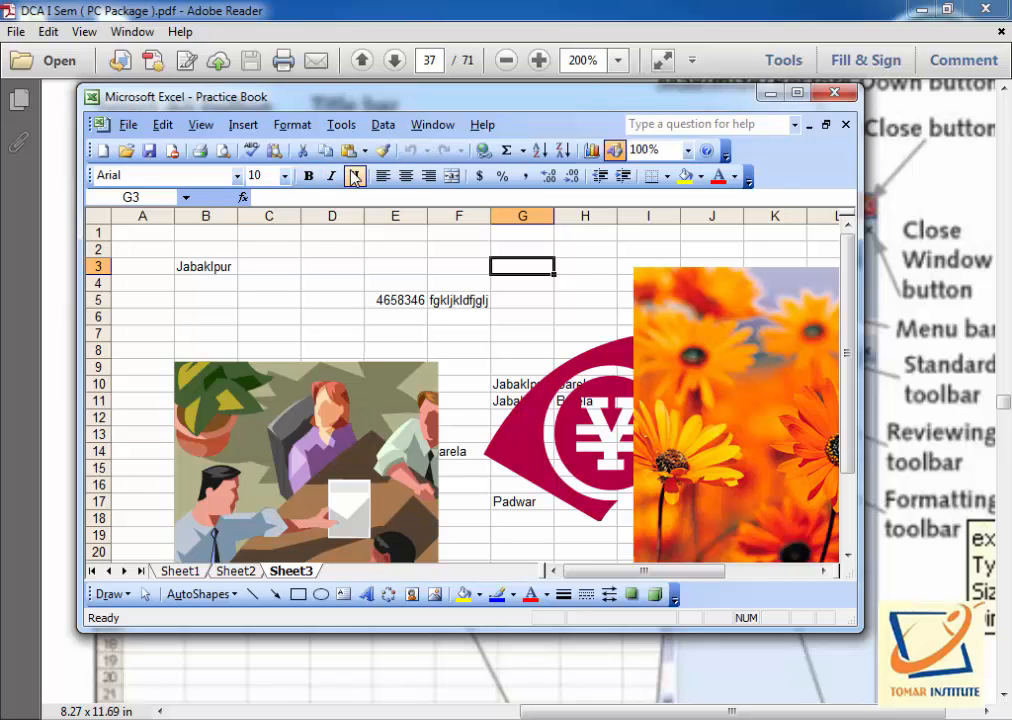
- On Sheet2, enter 979, 797 and 797 in cells D5, E5 and F5
click(270, 197)
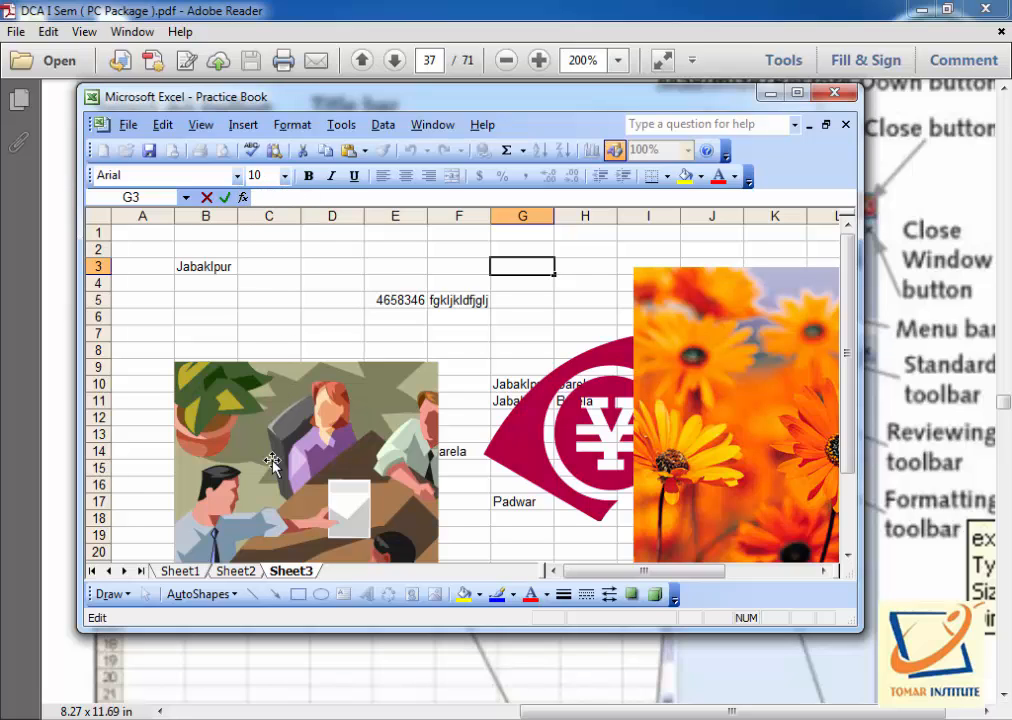
click(236, 570)
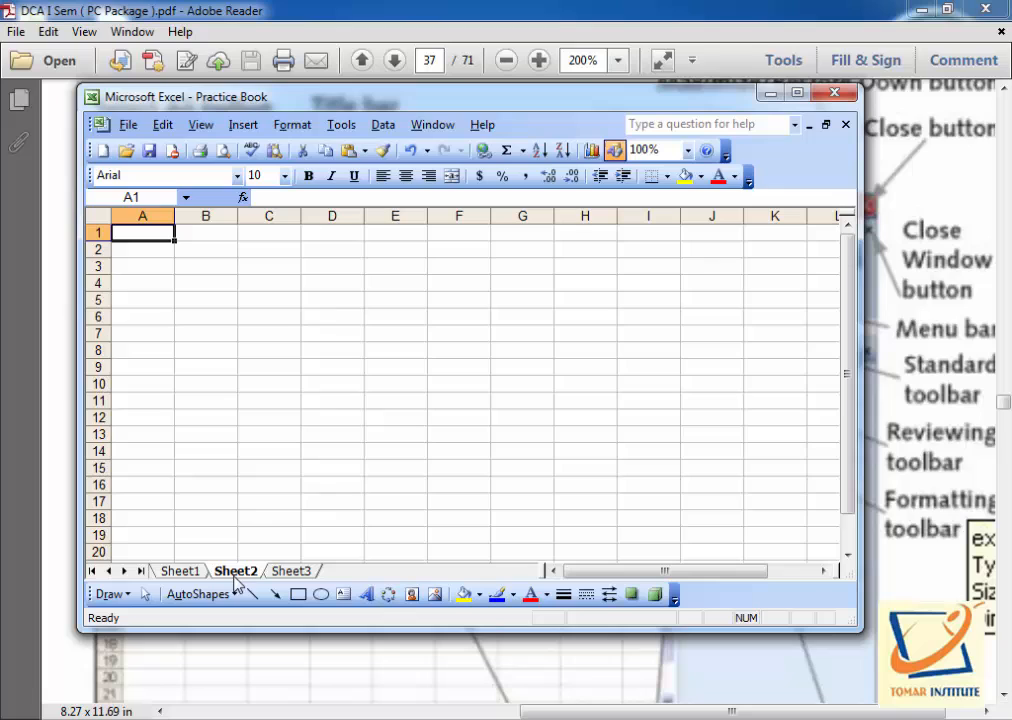
click(325, 300)
text(979)
key(Tab)
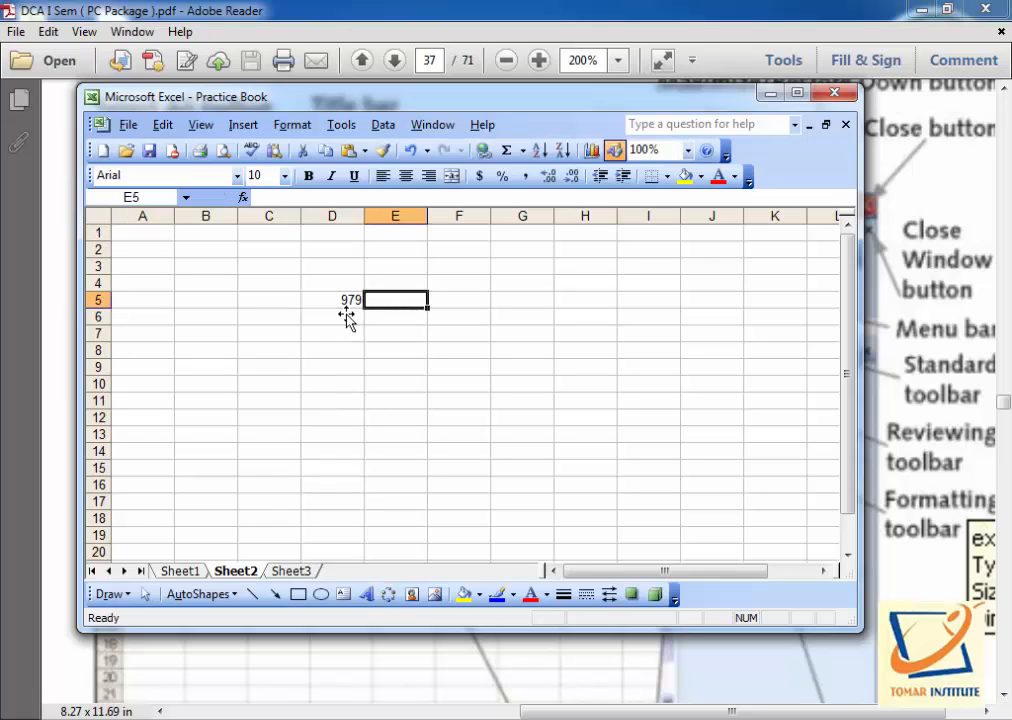
text(797)
key(Tab)
text(797)
key(Tab)
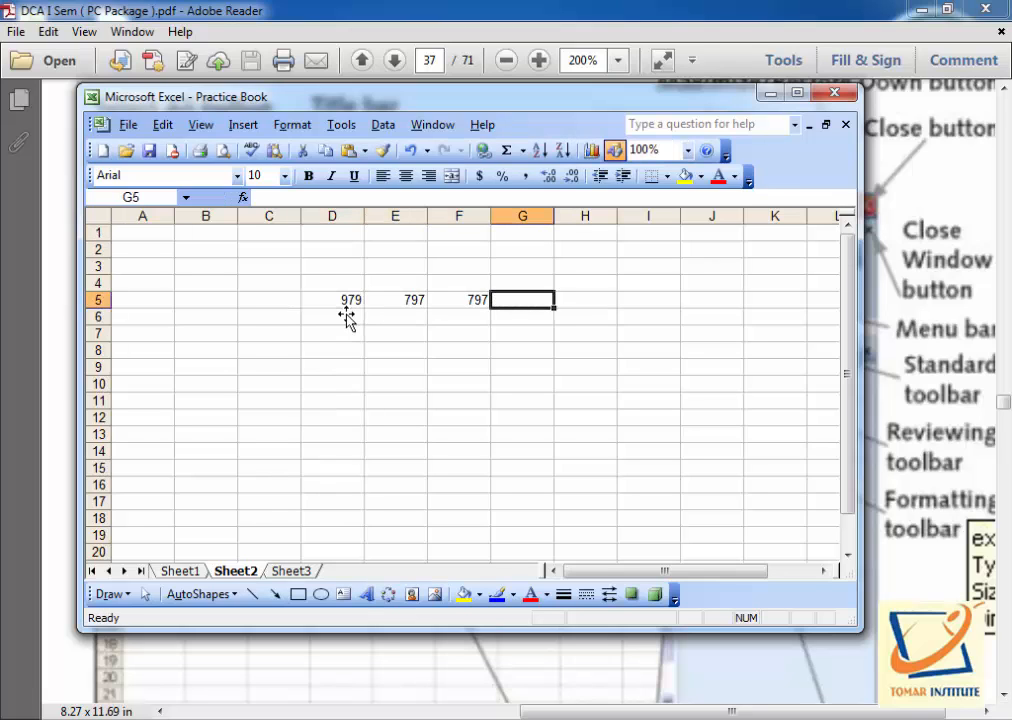
- Add the three row 5 values in cell G5 with the formula =D5+E5+F5
text(=)
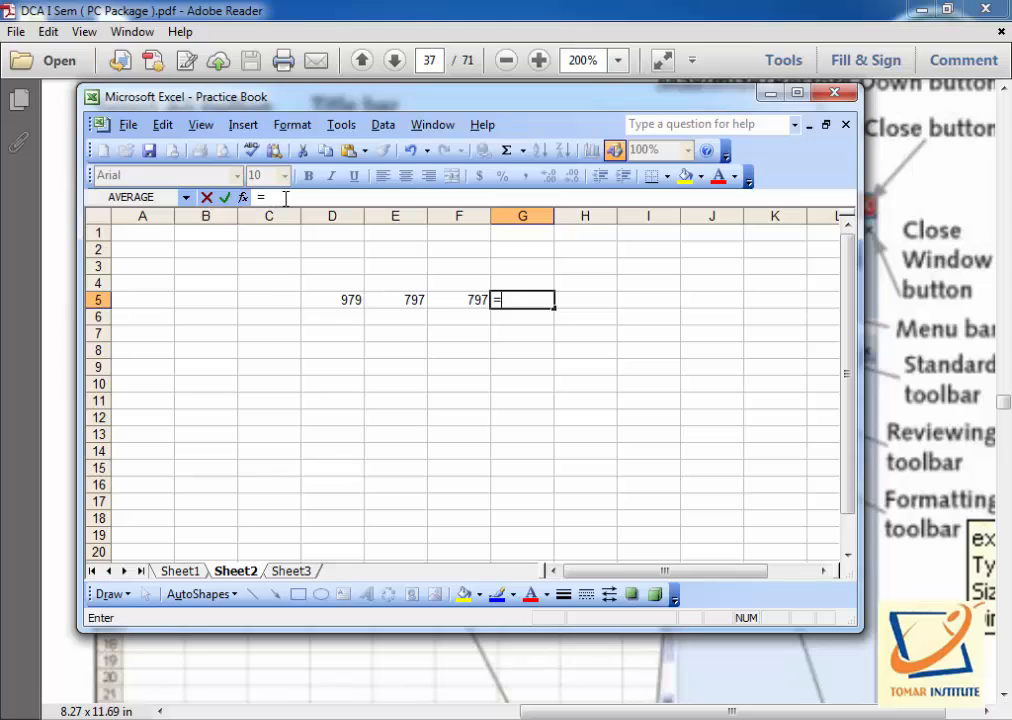
click(342, 305)
text(+)
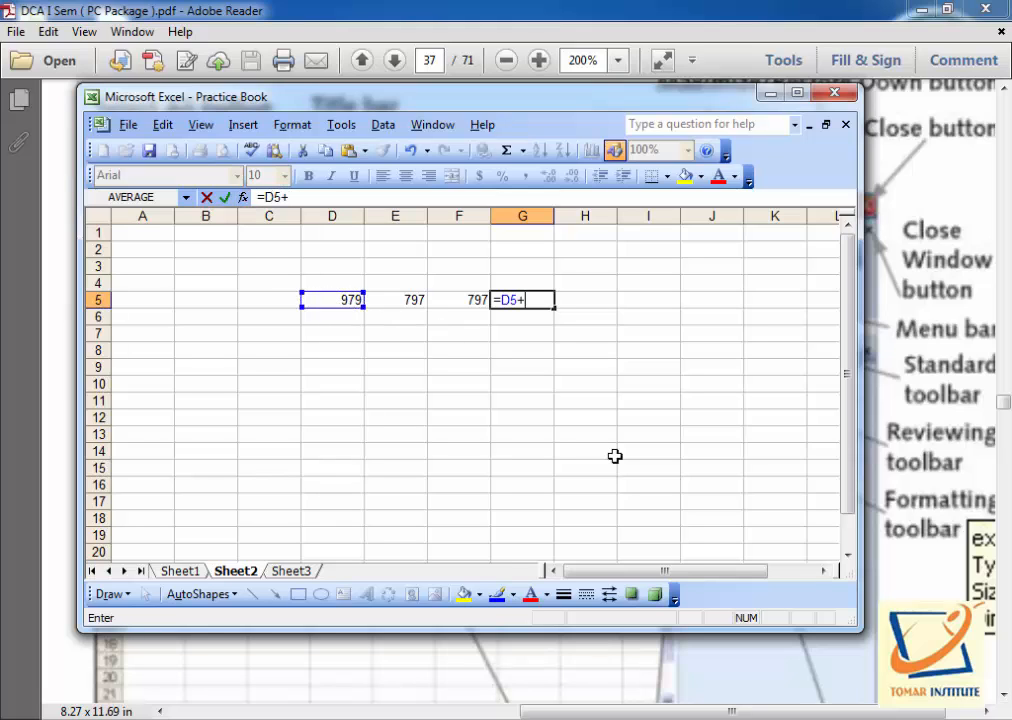
click(399, 305)
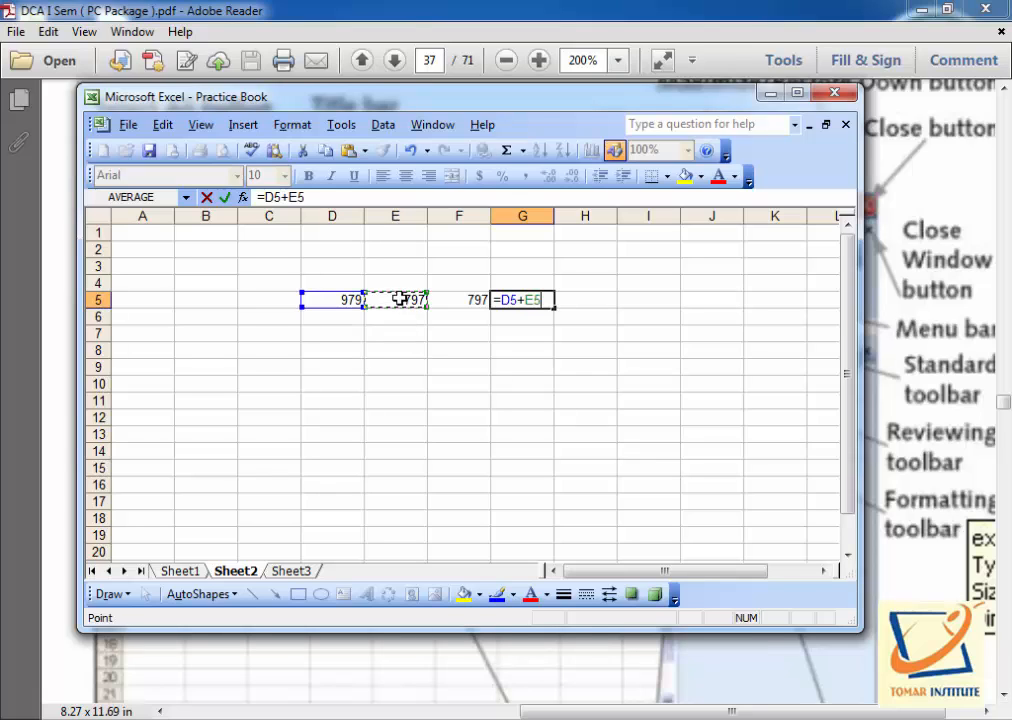
text(+)
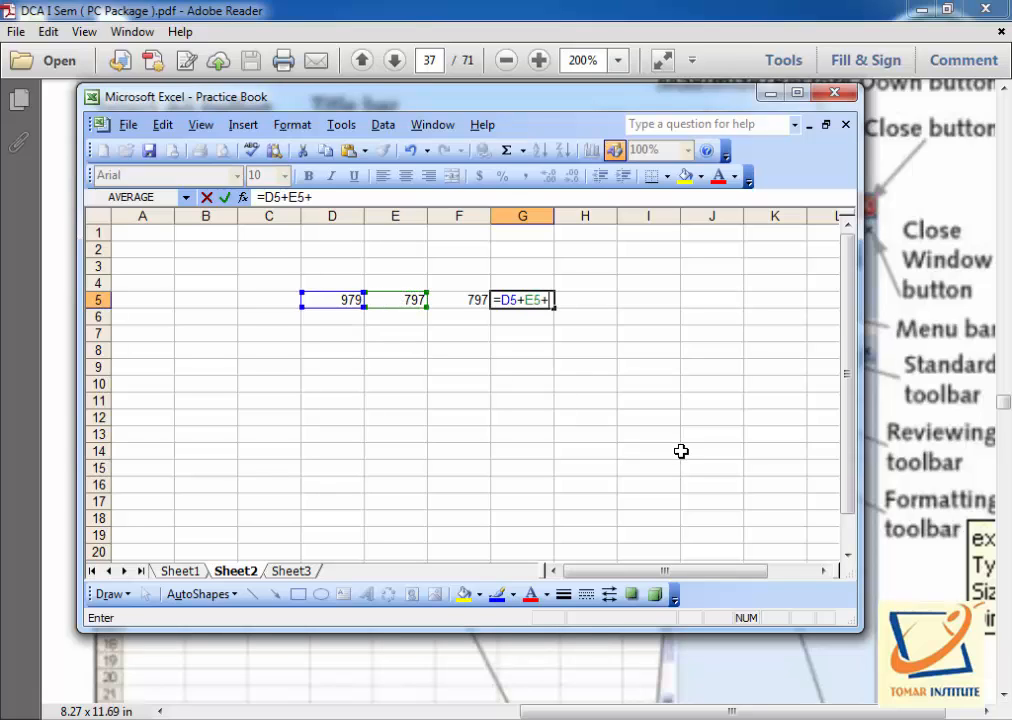
click(473, 302)
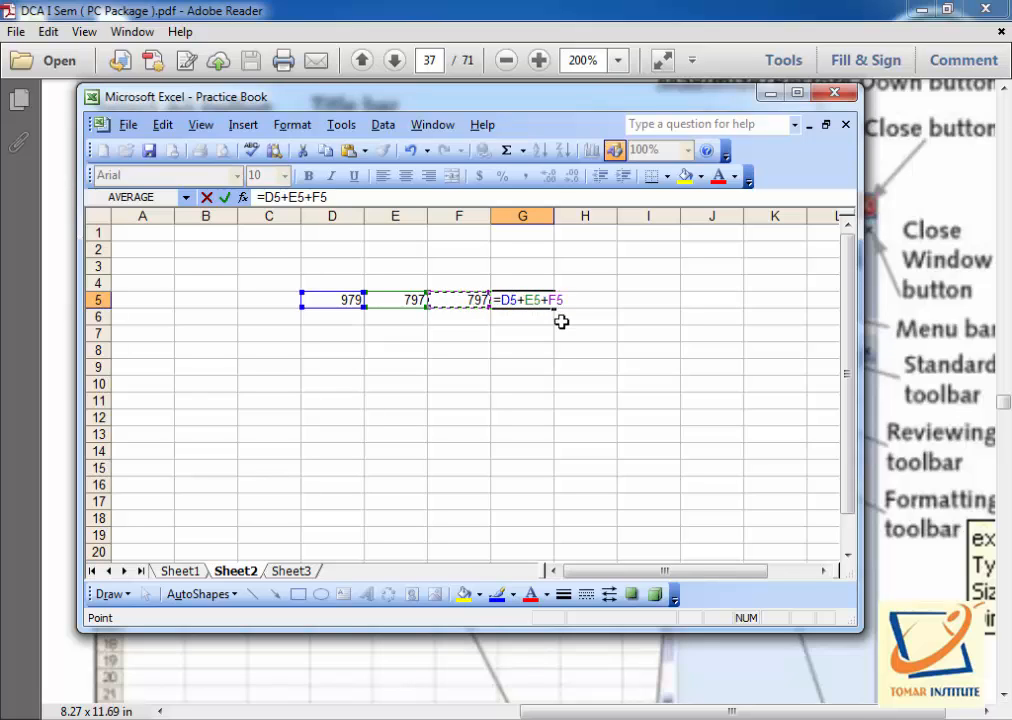
key(Return)
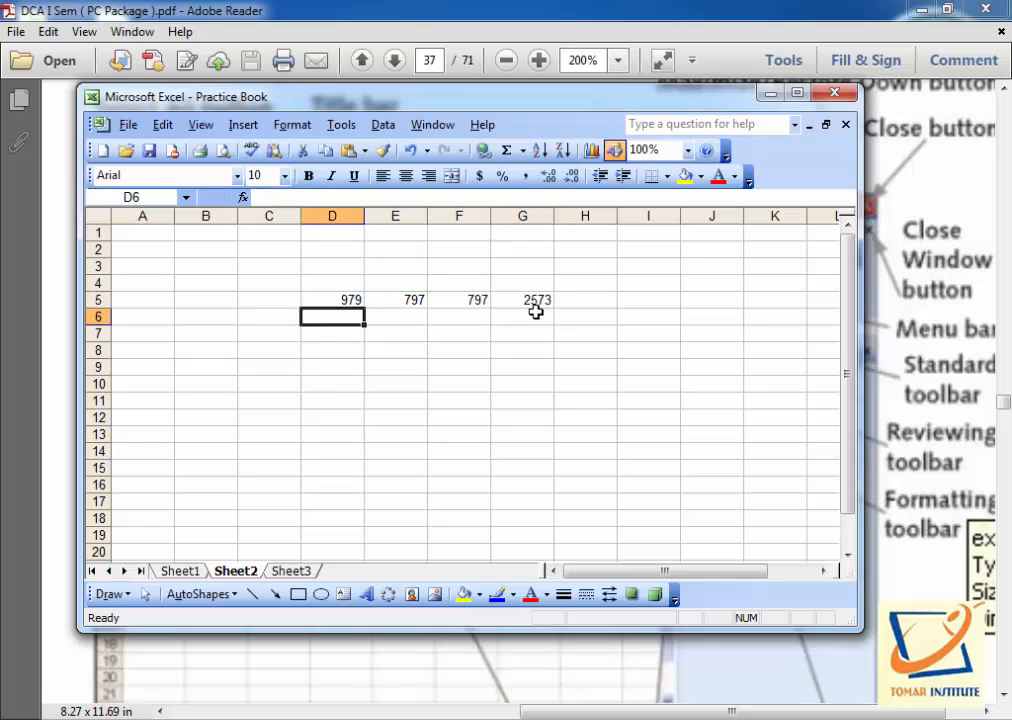
- Select G5, B9, C10, J8 and B10 in turn to examine each cell's address and contents
click(506, 301)
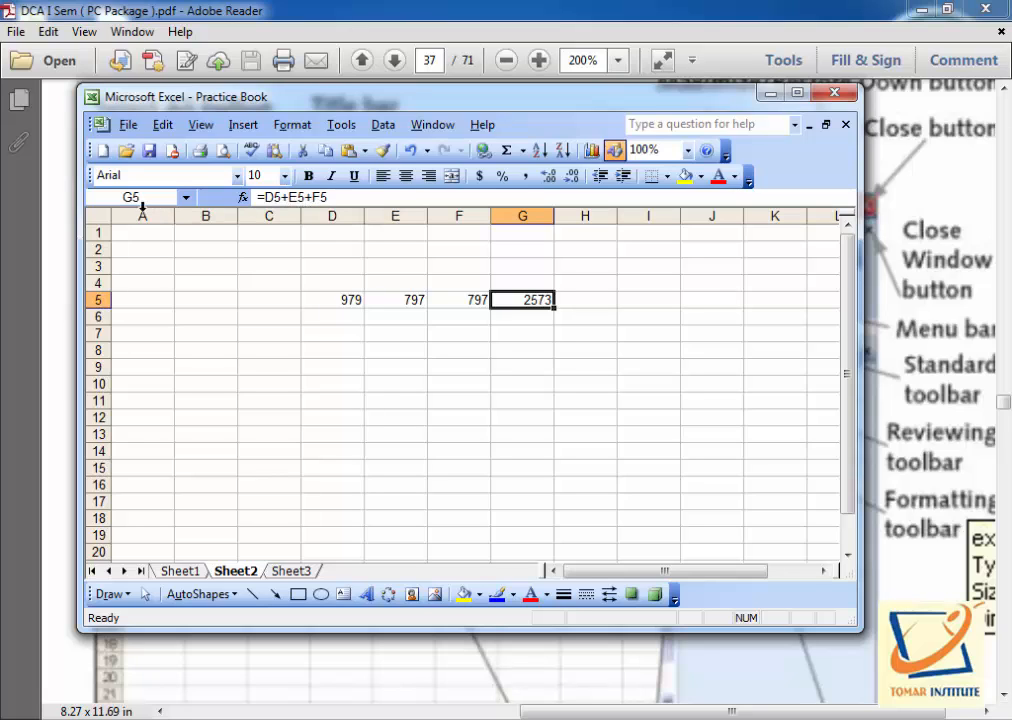
click(235, 371)
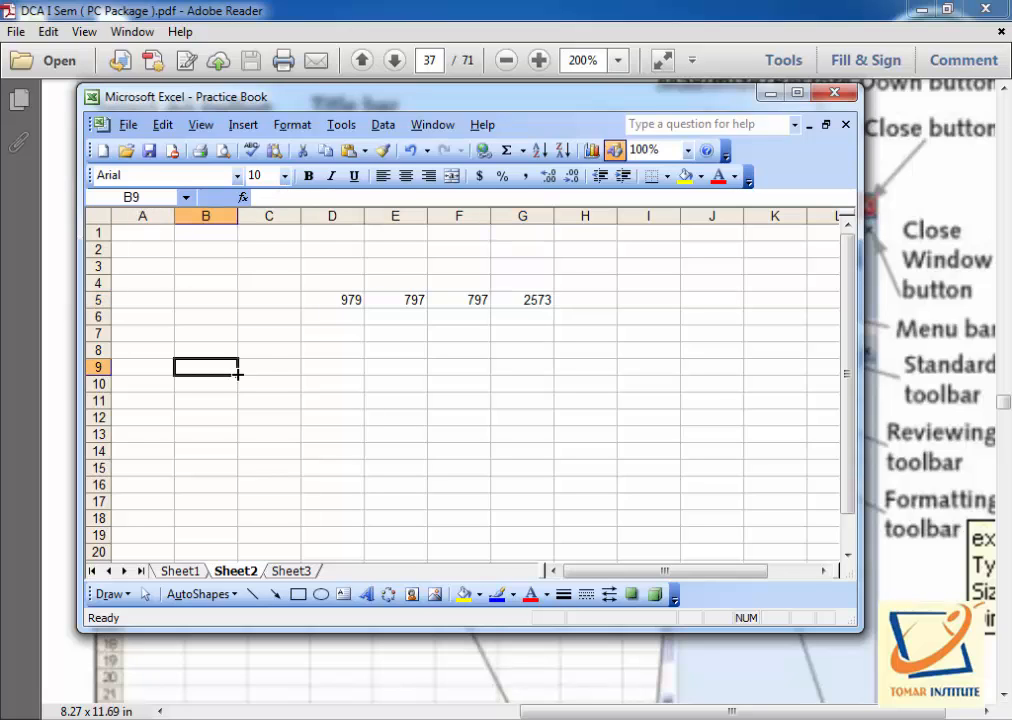
click(263, 379)
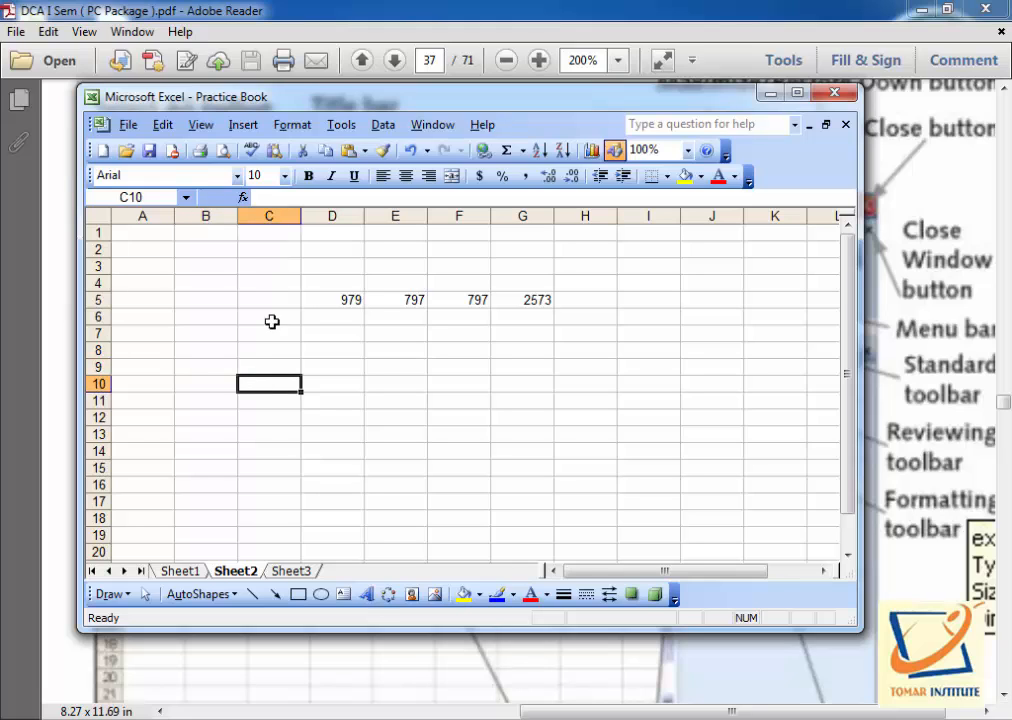
click(161, 196)
click(703, 349)
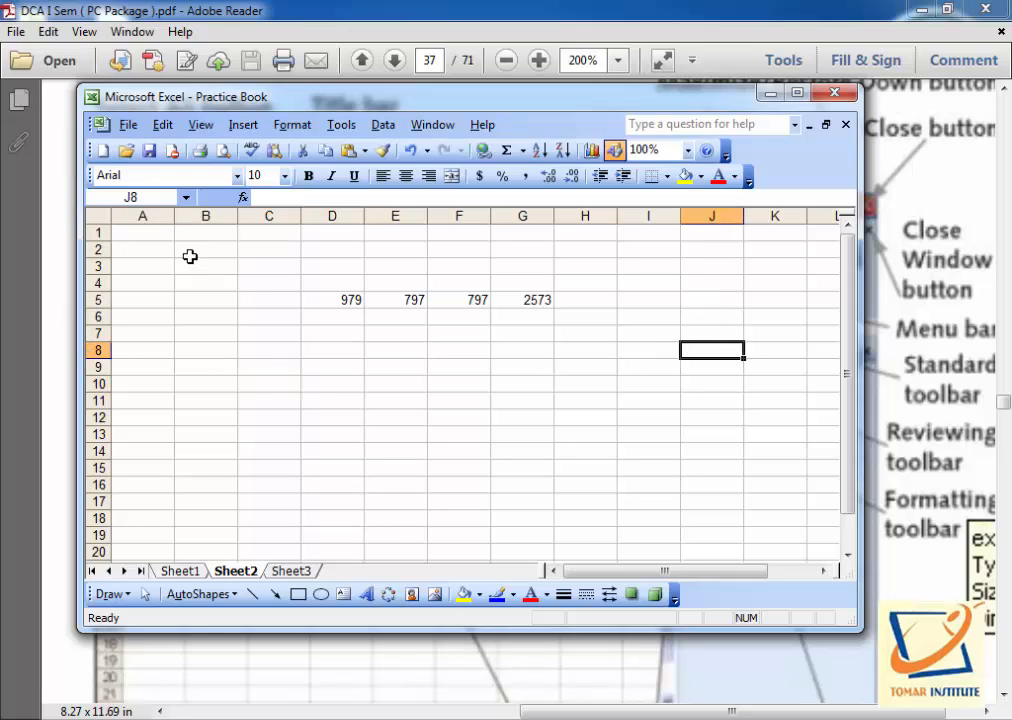
click(201, 385)
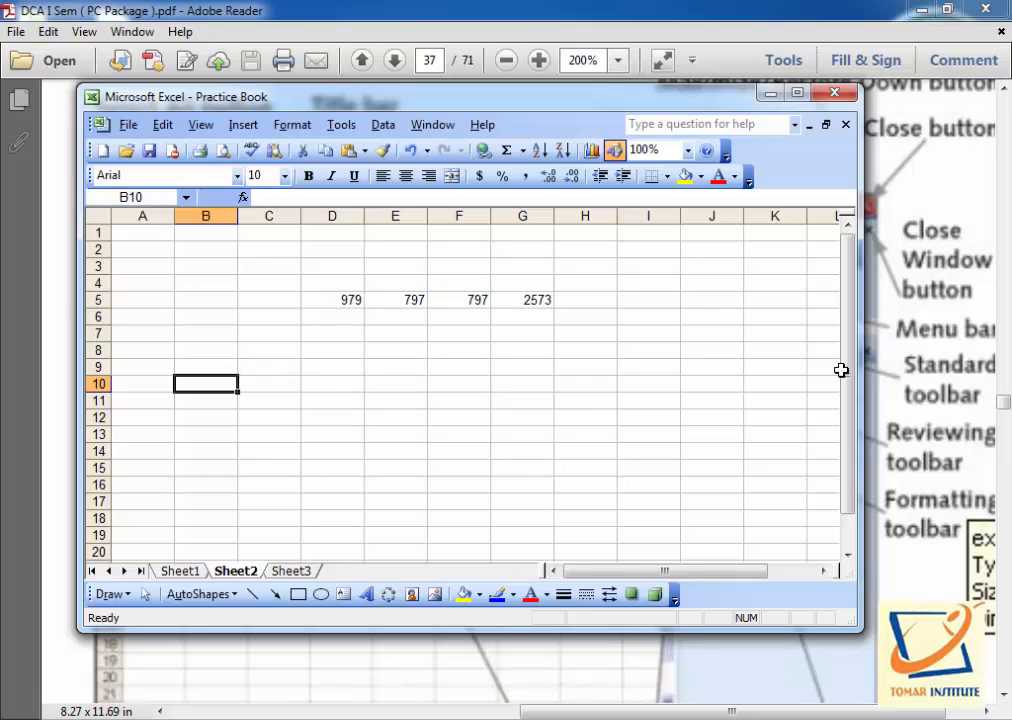
- Look through Sheet1 and Sheet2, and return to Sheet3
drag(844, 358, 849, 330)
drag(680, 572, 661, 583)
click(183, 570)
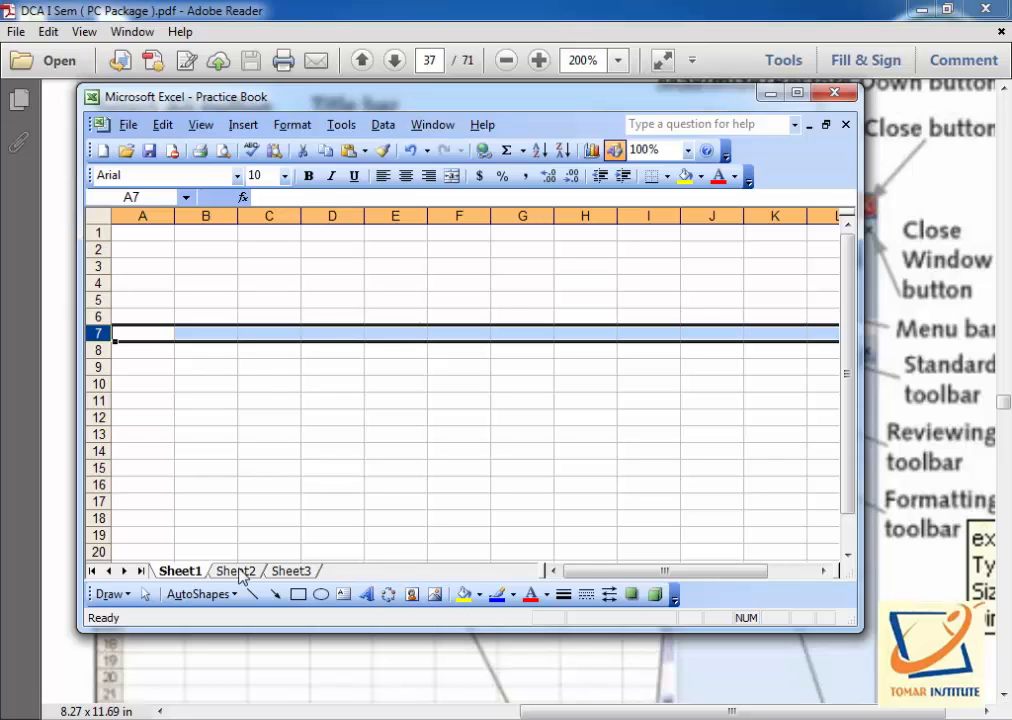
click(237, 570)
click(288, 571)
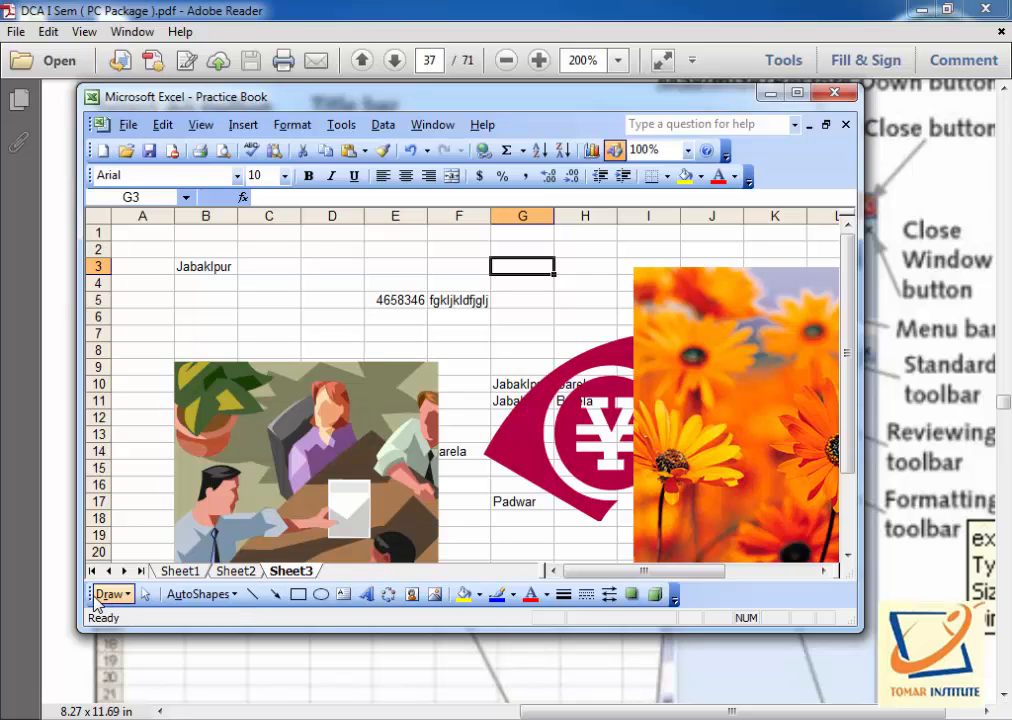
- Look at the Line and Arrow drawing tools and the AutoShapes categories such as Basic Shapes
click(252, 594)
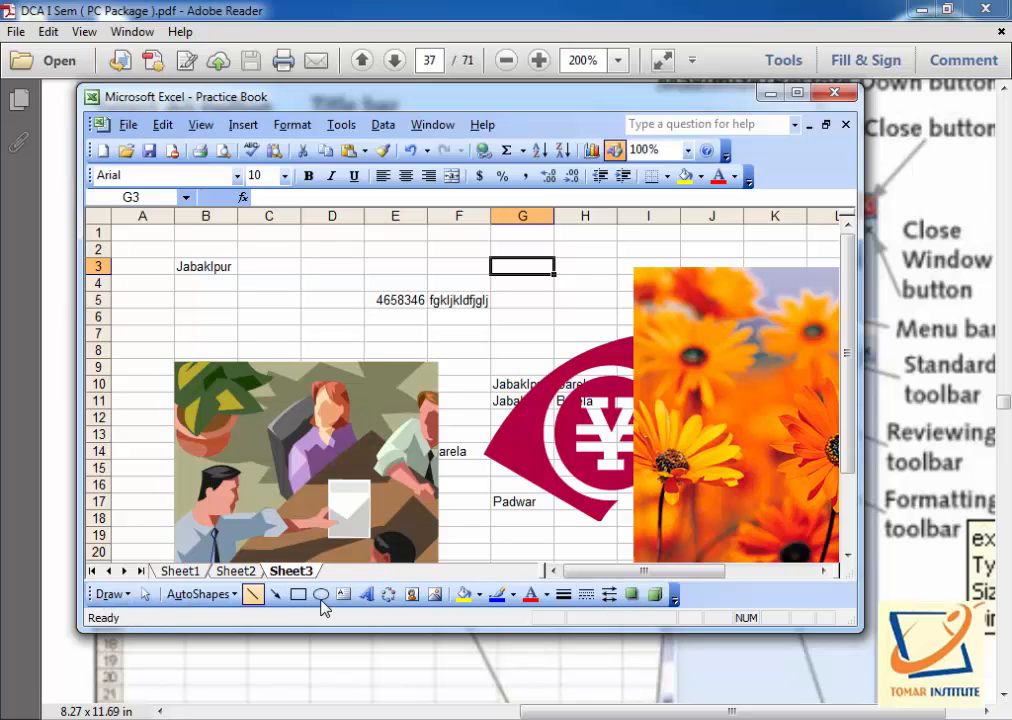
click(275, 594)
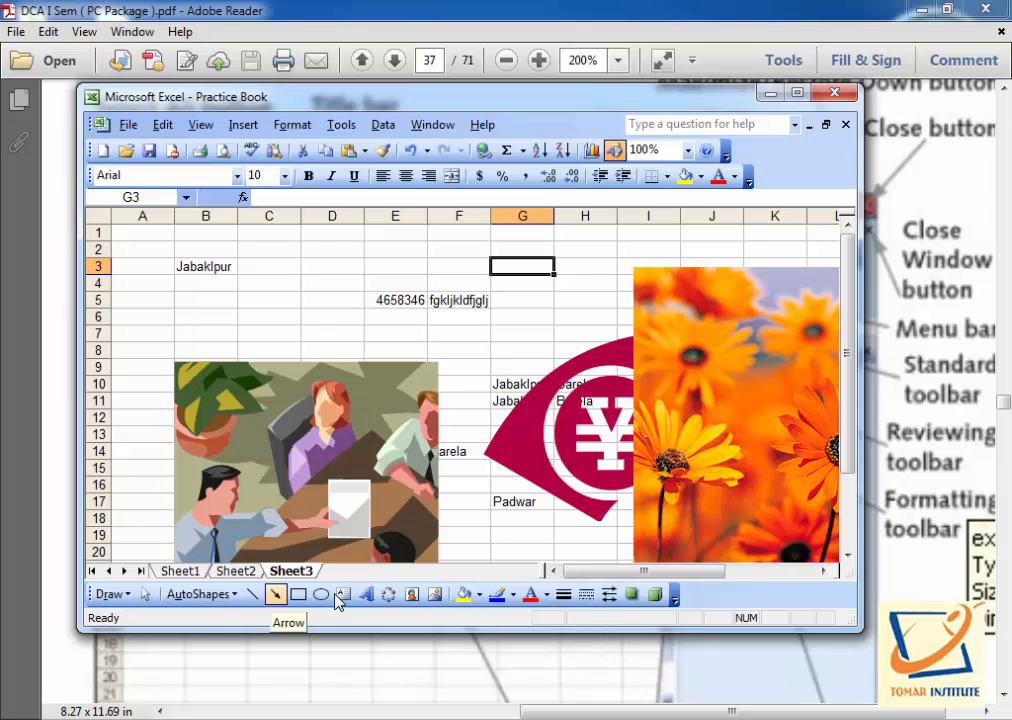
click(240, 598)
click(236, 599)
click(226, 600)
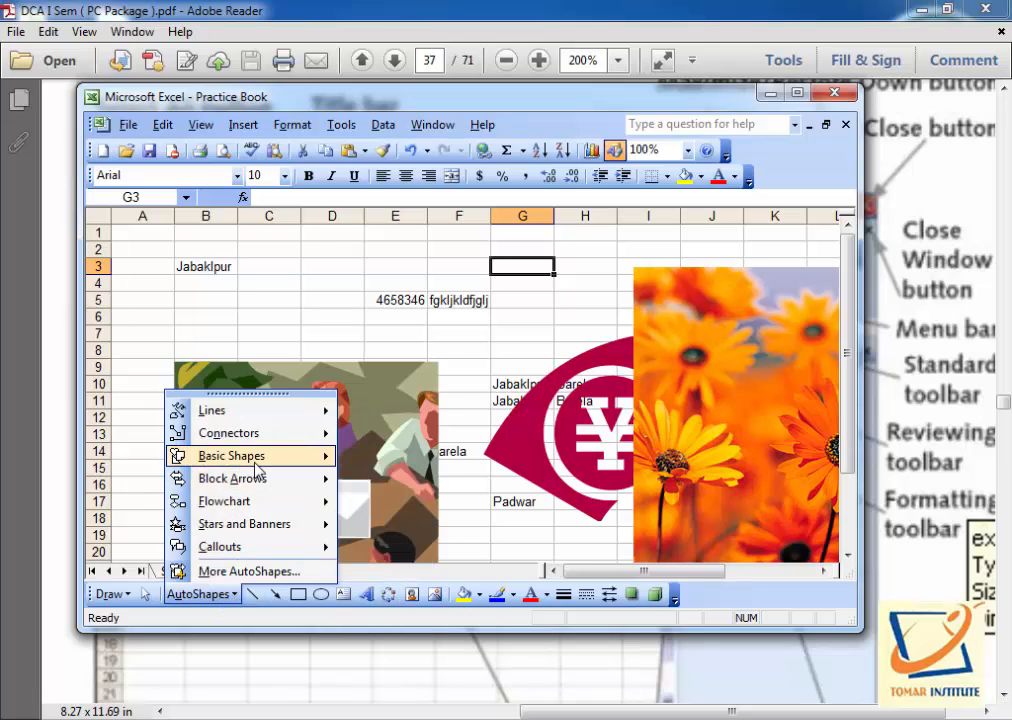
click(266, 623)
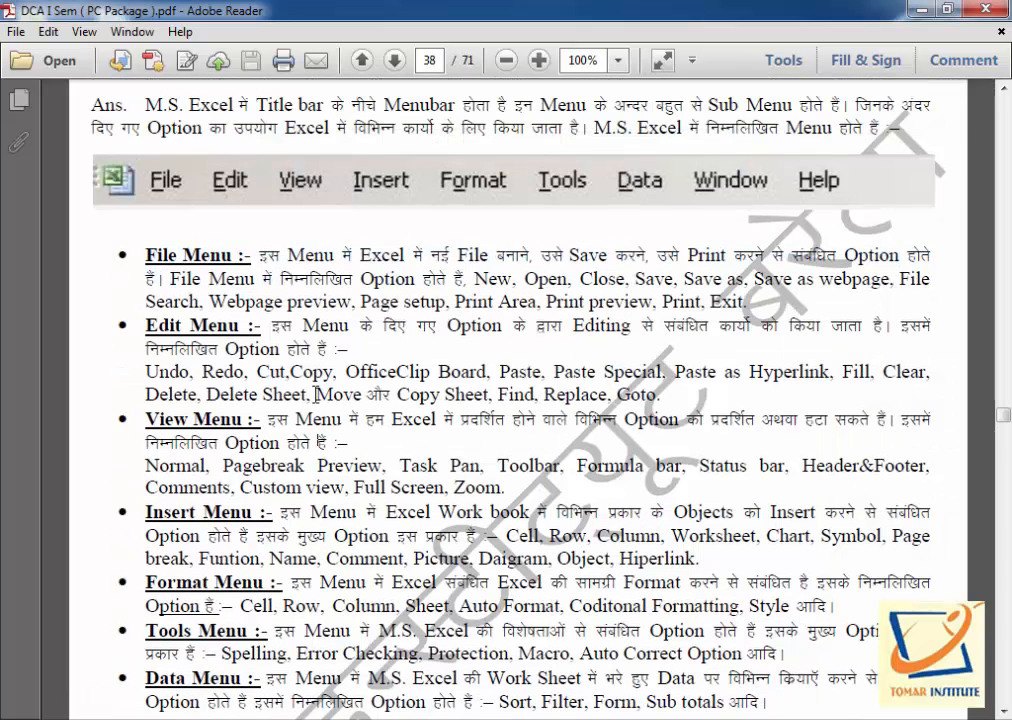
- Read the Menubar section on page 38 of the PDF notes and highlight Data, Window and Help in its menu bar picture
scroll(314, 391, up, 2)
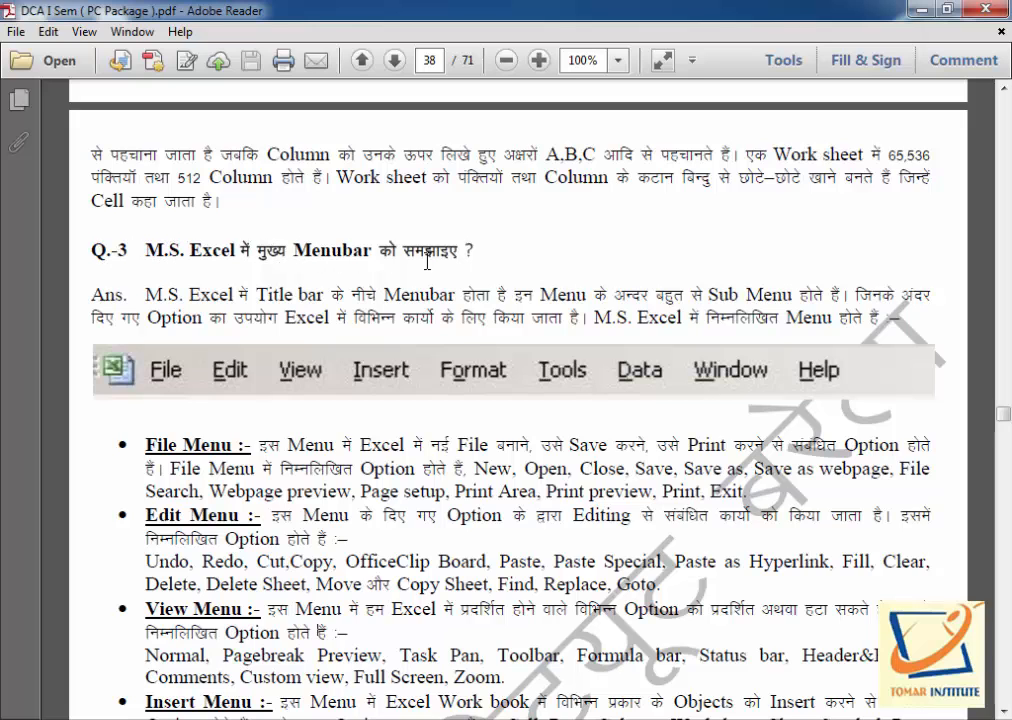
scroll(420, 290, down, 2)
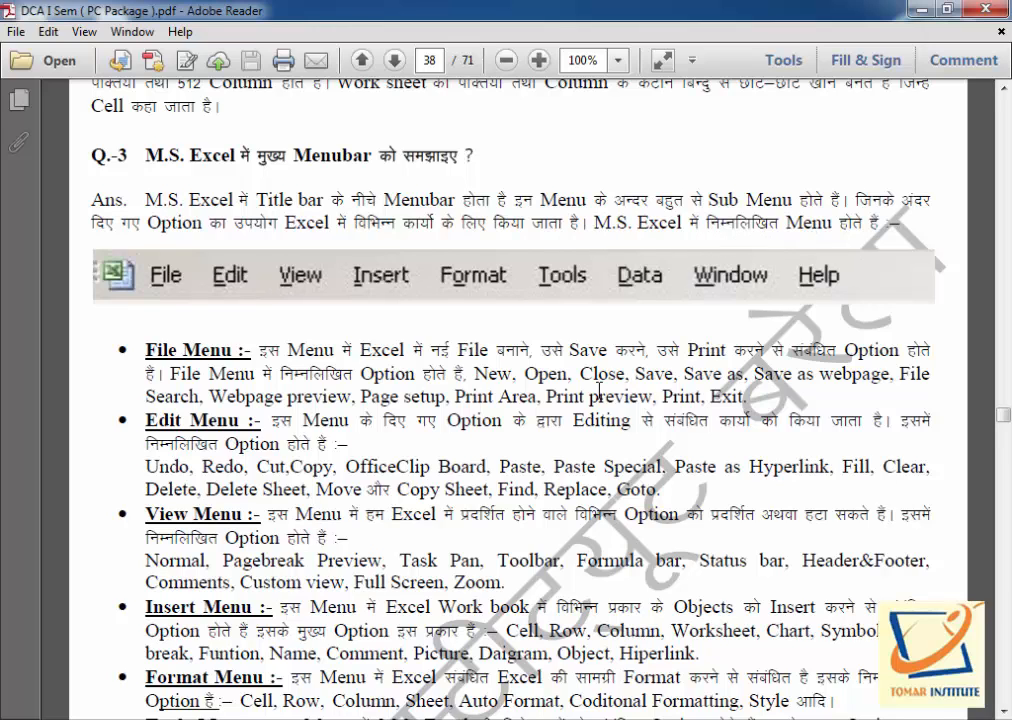
scroll(600, 390, down, 2)
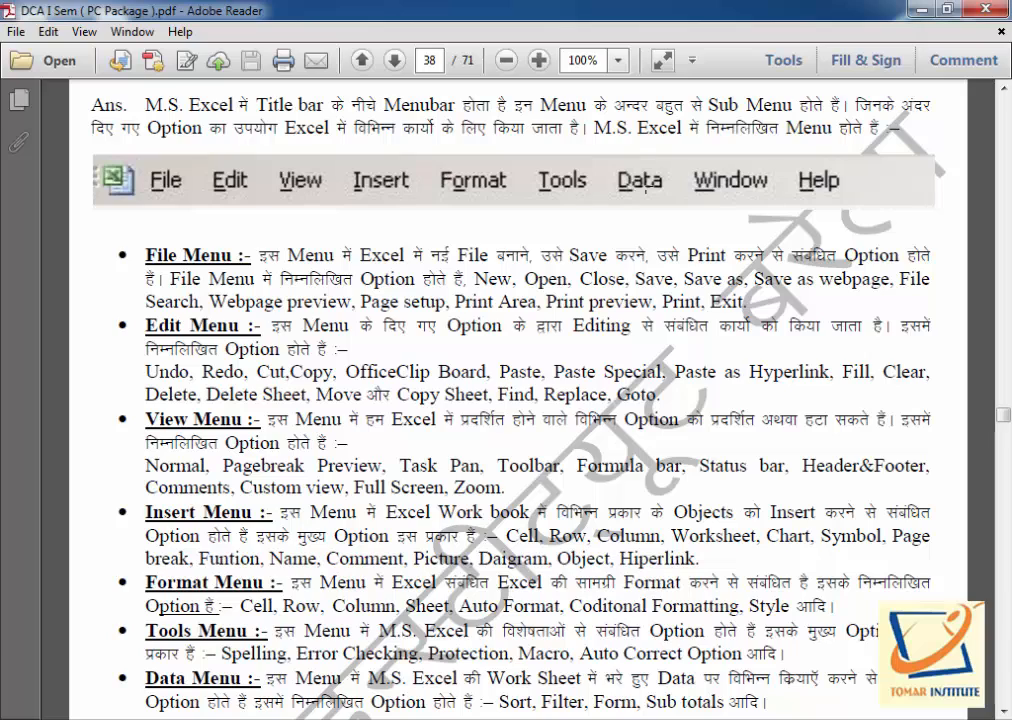
drag(857, 160, 614, 202)
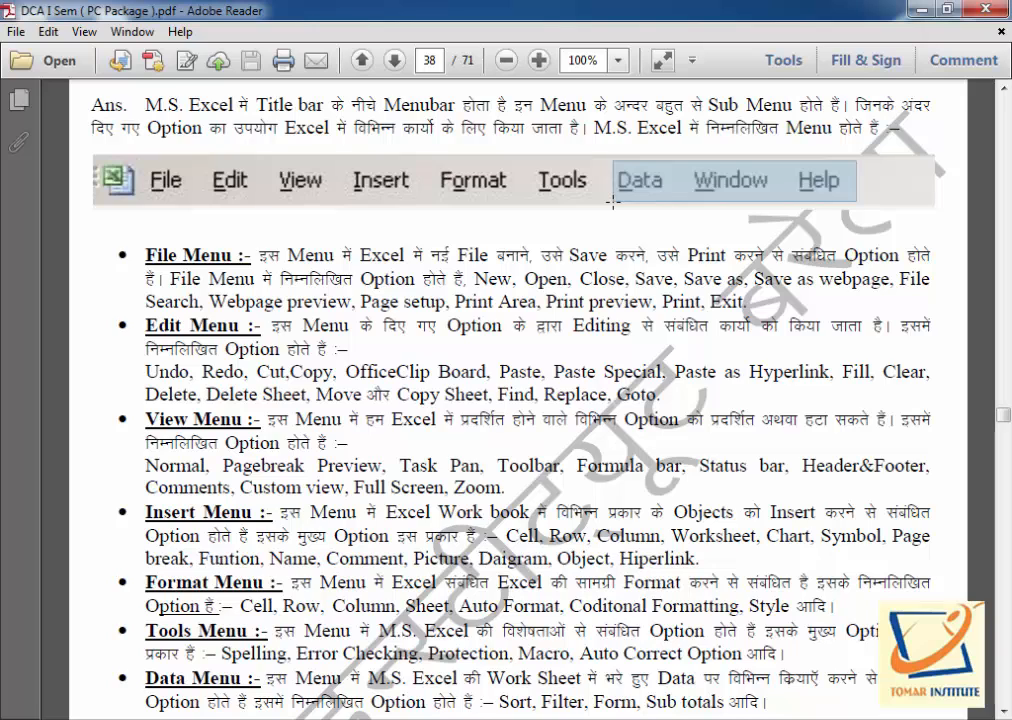
drag(614, 202, 614, 202)
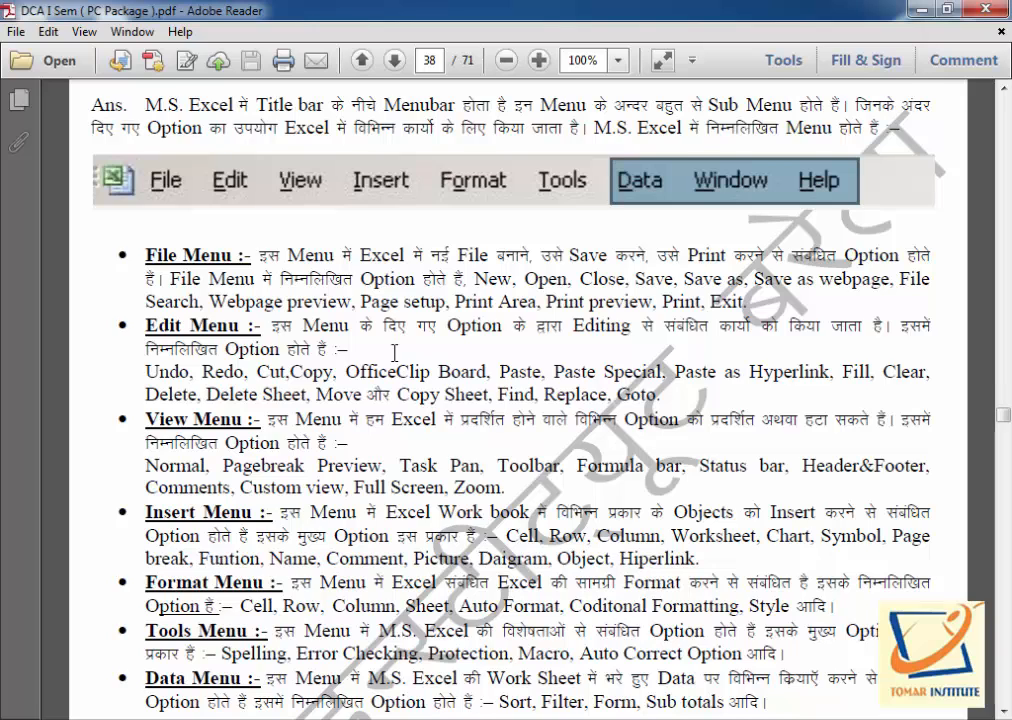
- Read the File Menu entry in the notes and highlight its heading
scroll(250, 250, down, 1)
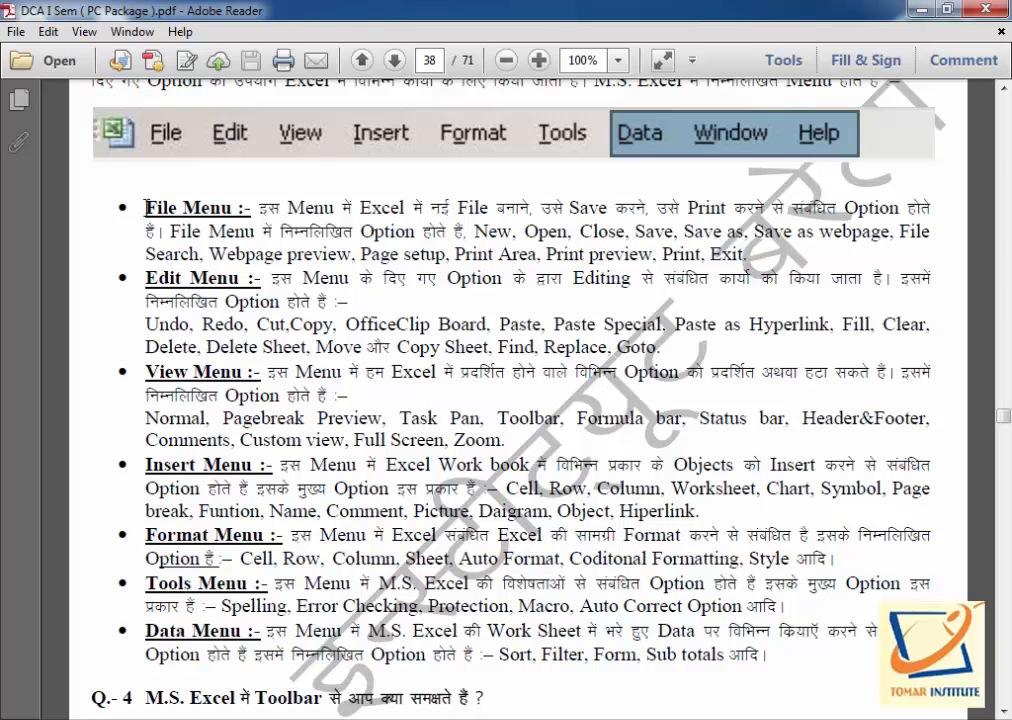
drag(147, 207, 232, 208)
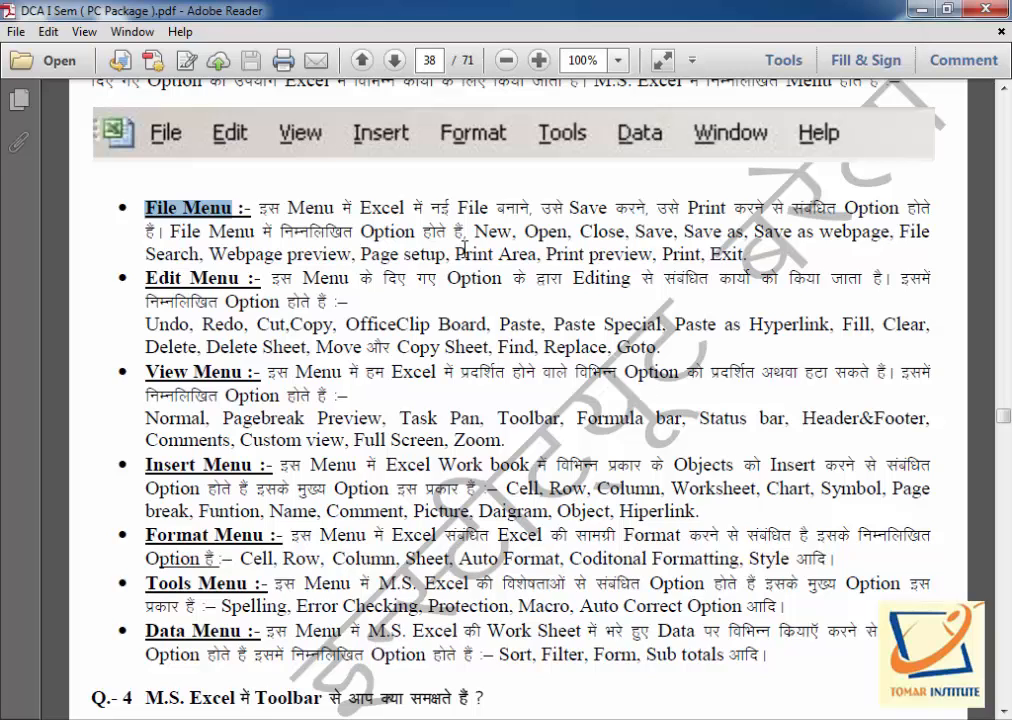
click(349, 252)
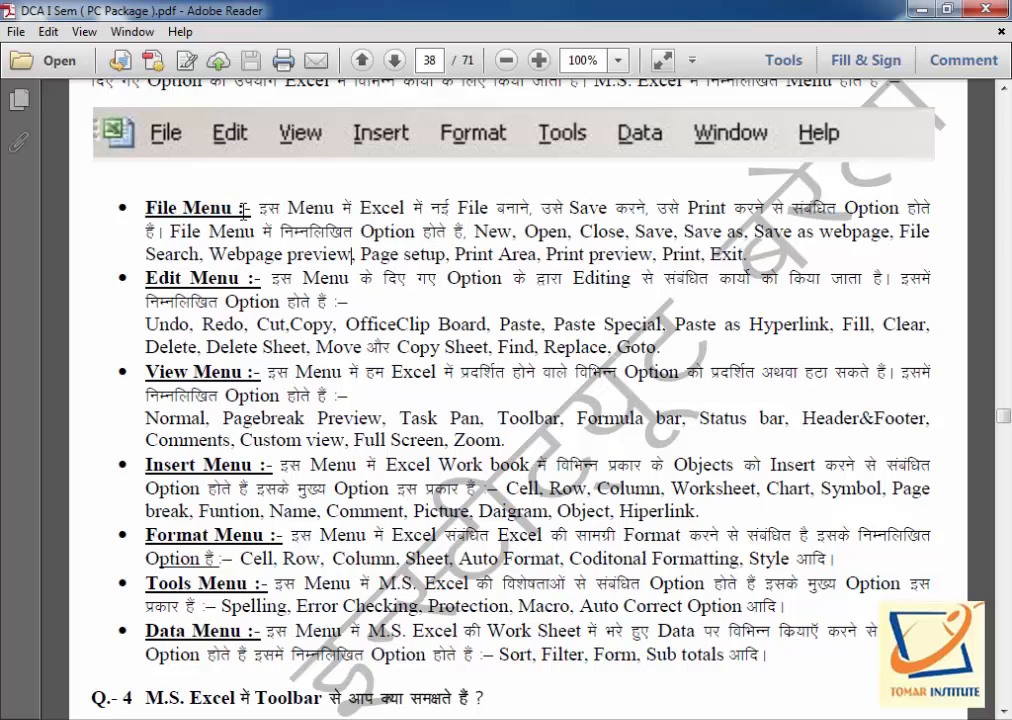
drag(244, 208, 165, 197)
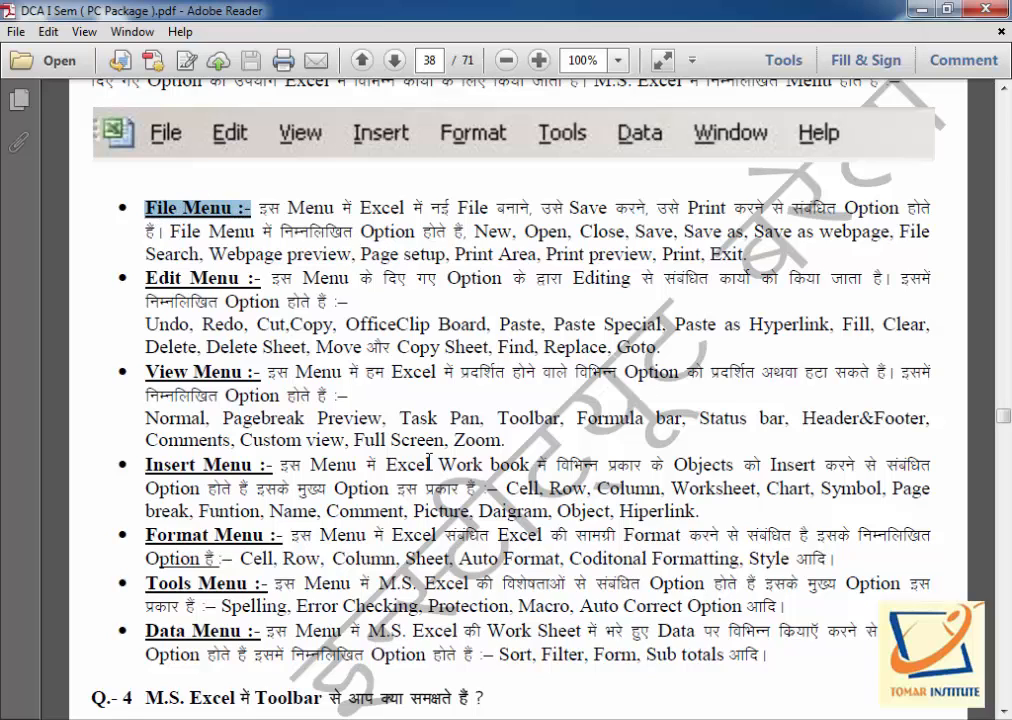
- Switch to Excel and examine the complete list of File commands
click(563, 717)
click(129, 127)
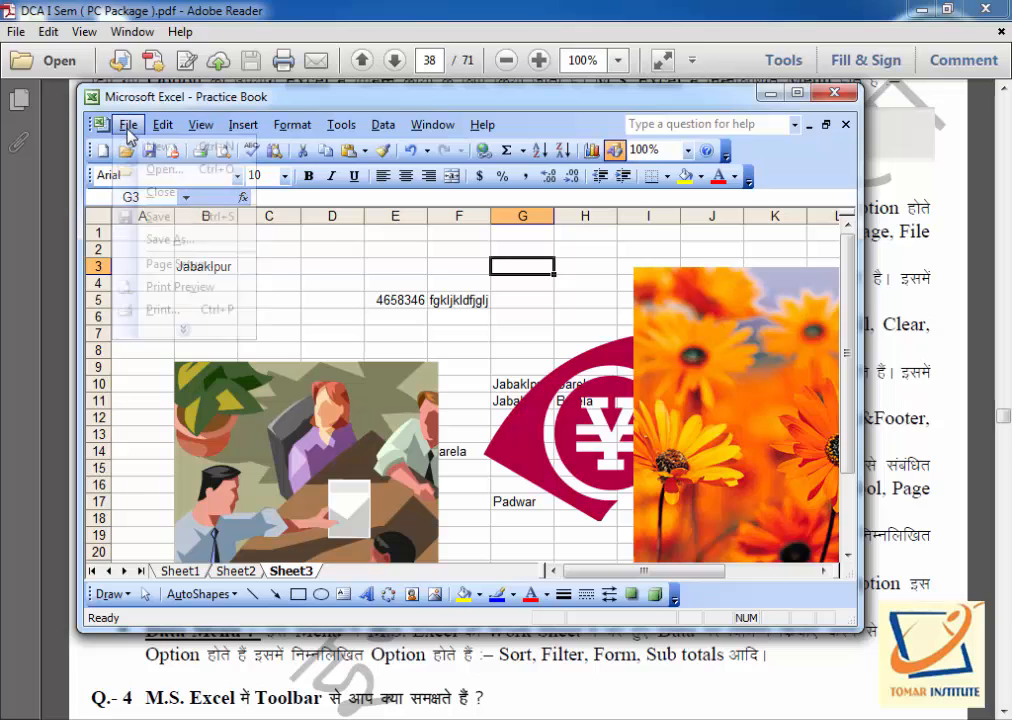
click(183, 329)
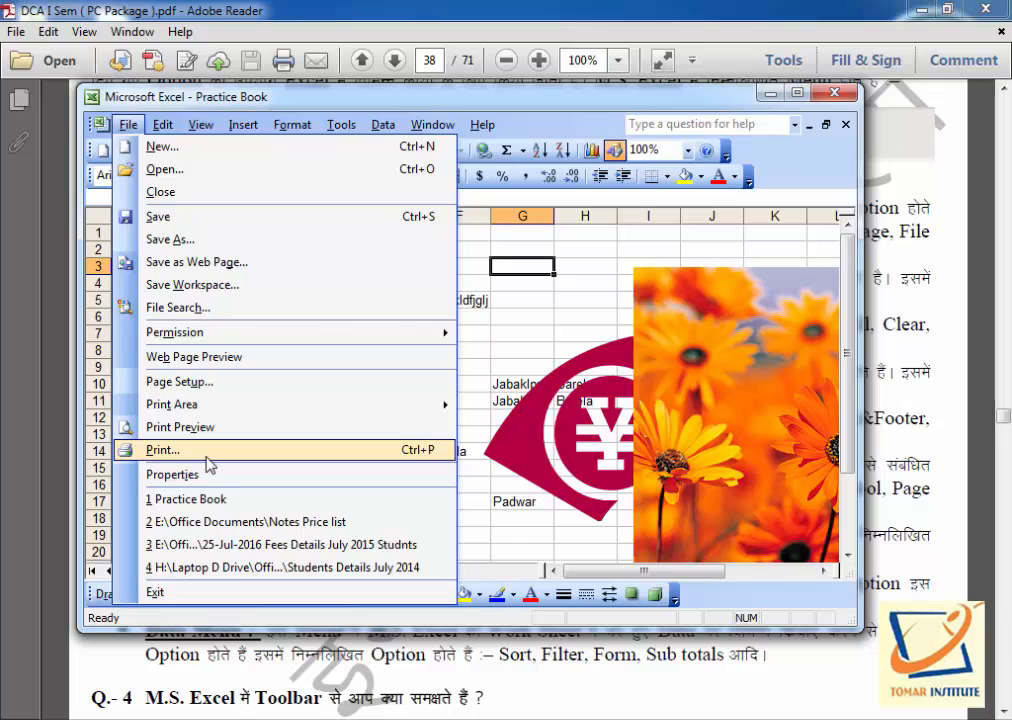
click(503, 410)
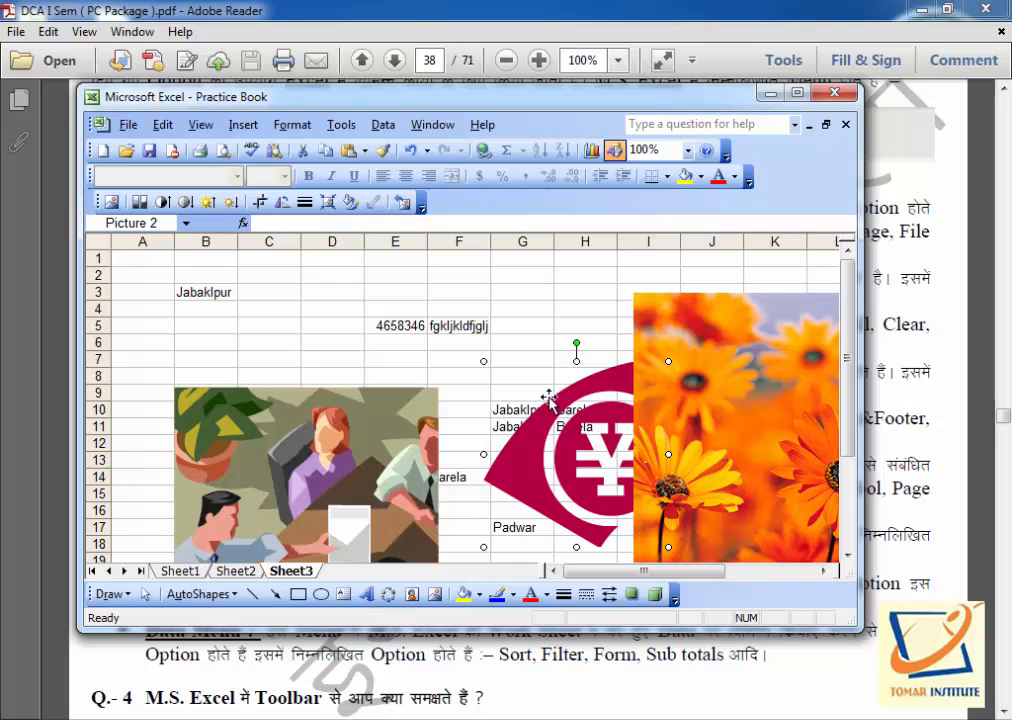
- Return to the PDF notes, highlight the list of Edit Menu options, and highlight the whole View Menu entry
click(769, 93)
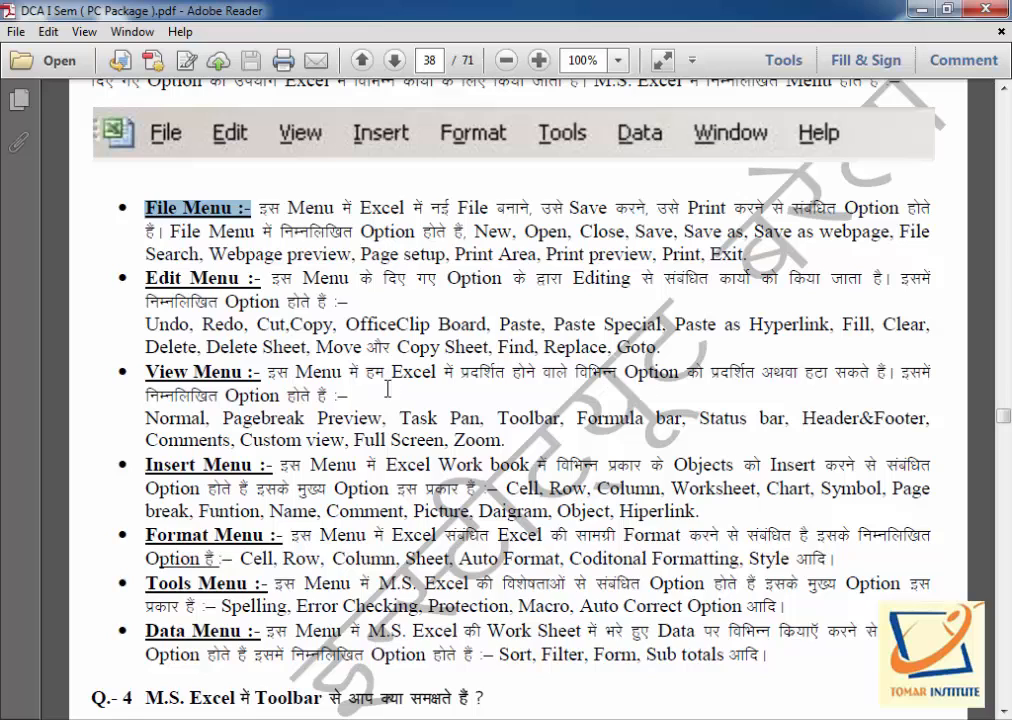
scroll(224, 309, down, 2)
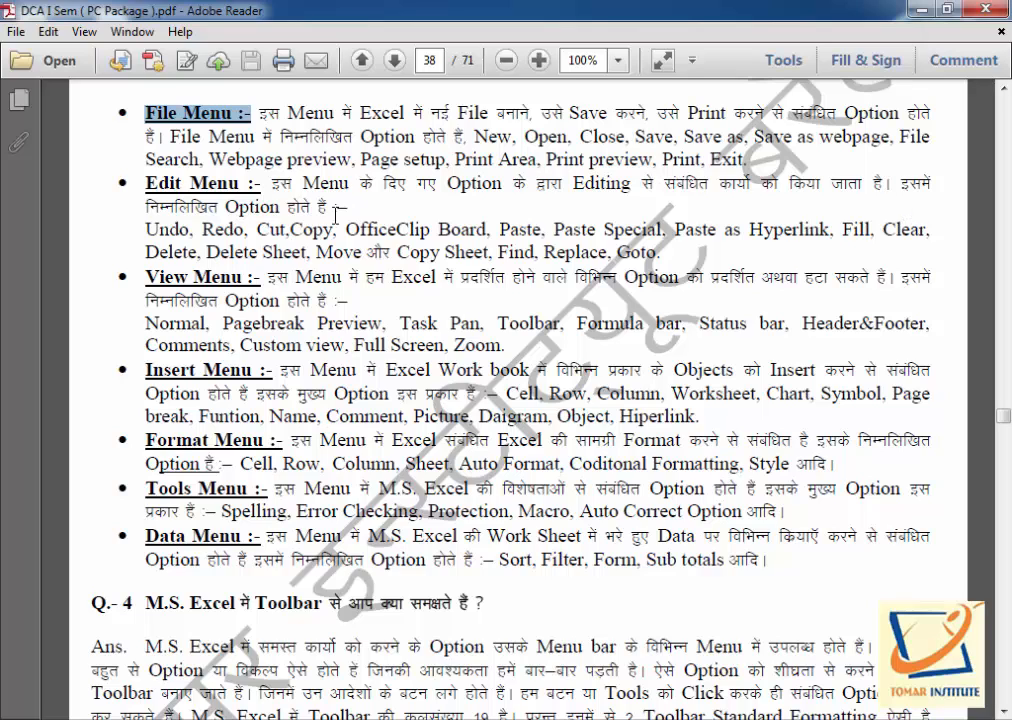
drag(146, 229, 659, 262)
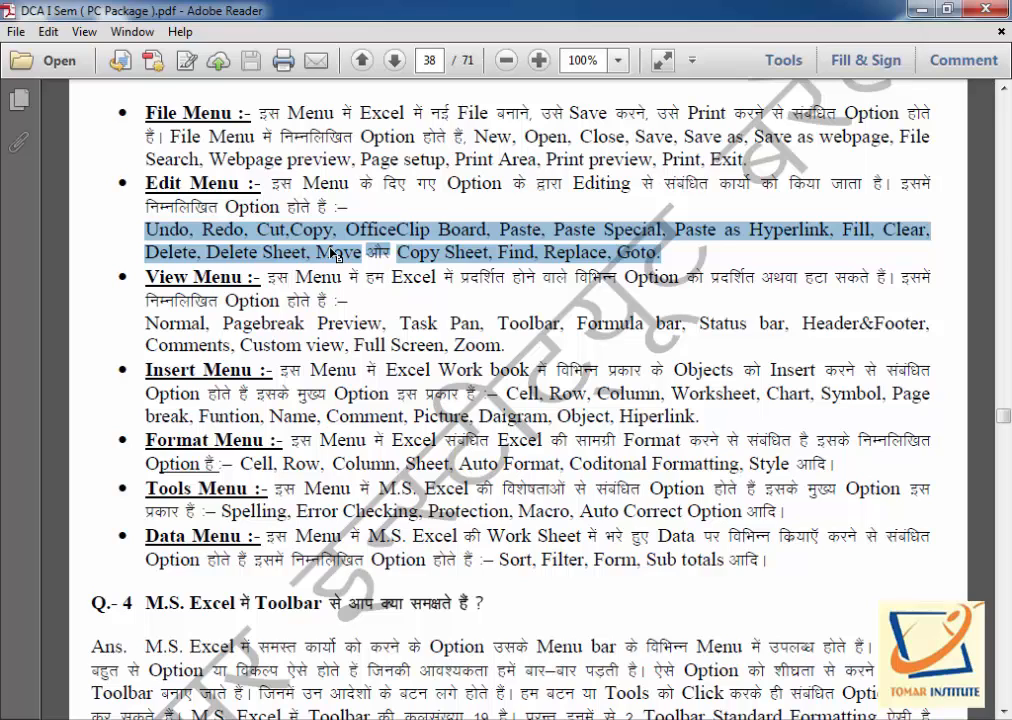
click(378, 251)
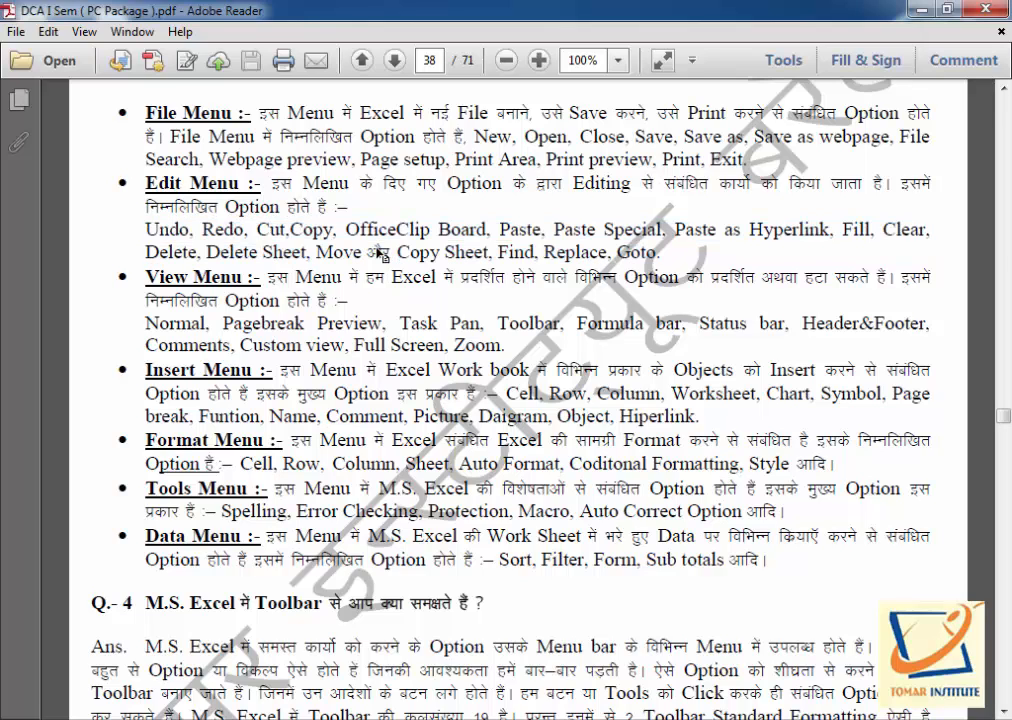
scroll(339, 256, down, 2)
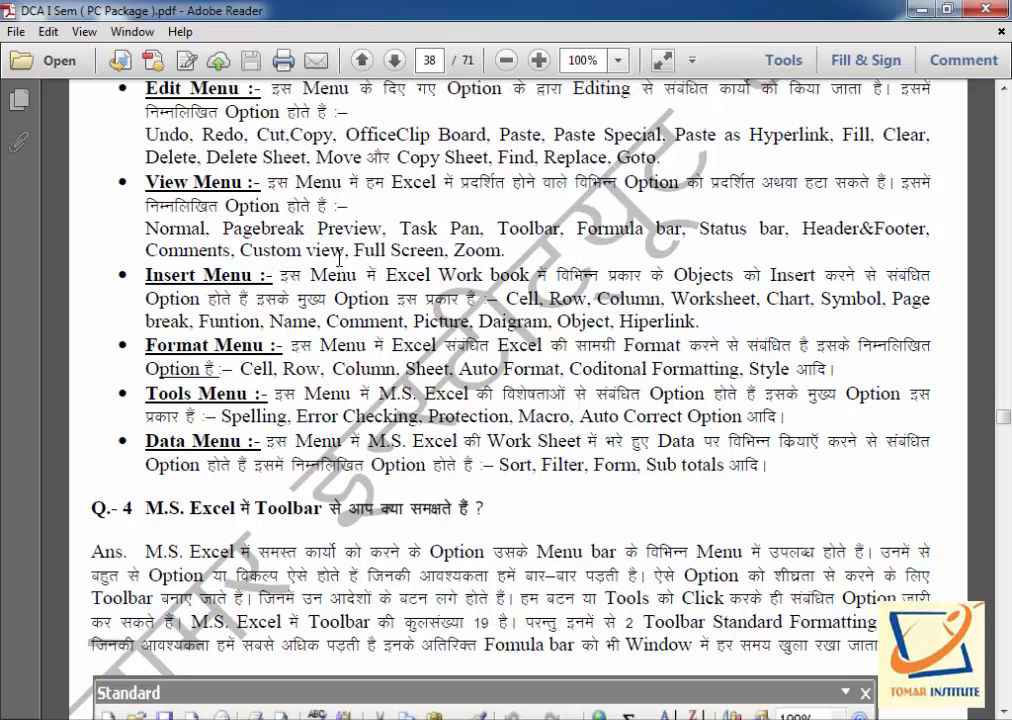
drag(140, 182, 510, 256)
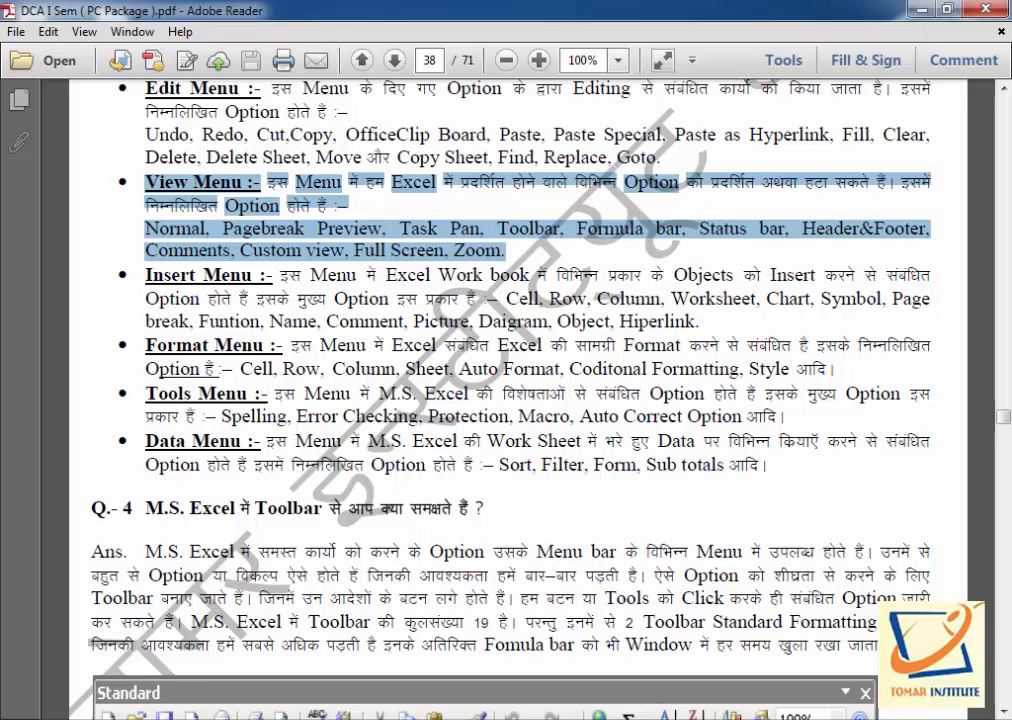
- Switch to Excel, maximize its window, and show Sheet3 in Page Break Preview
click(570, 718)
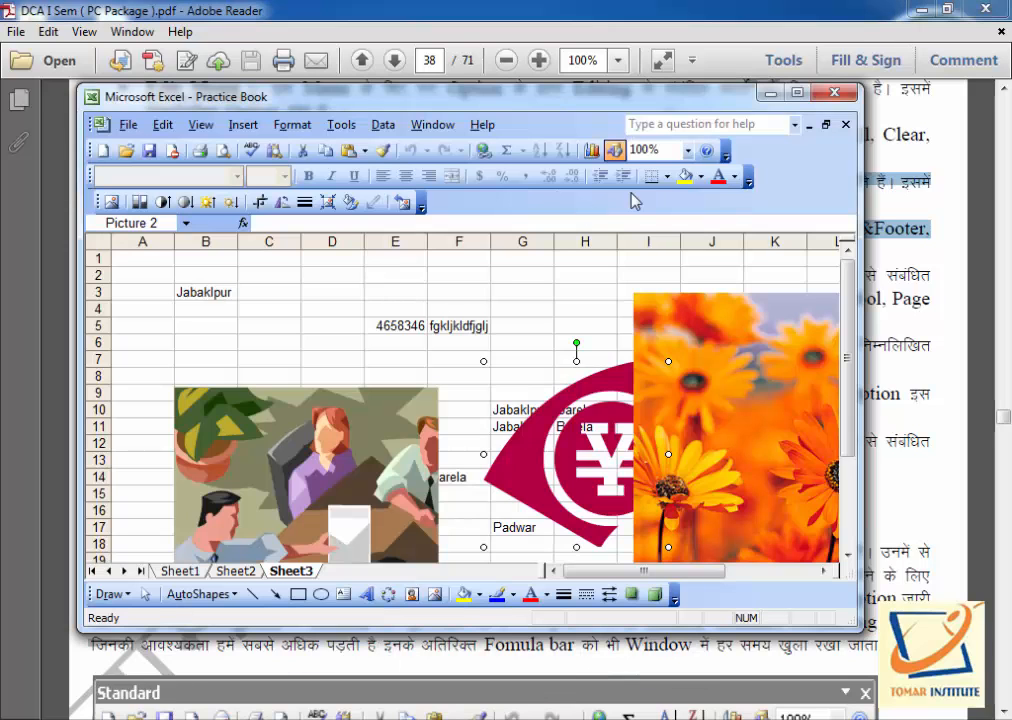
click(797, 92)
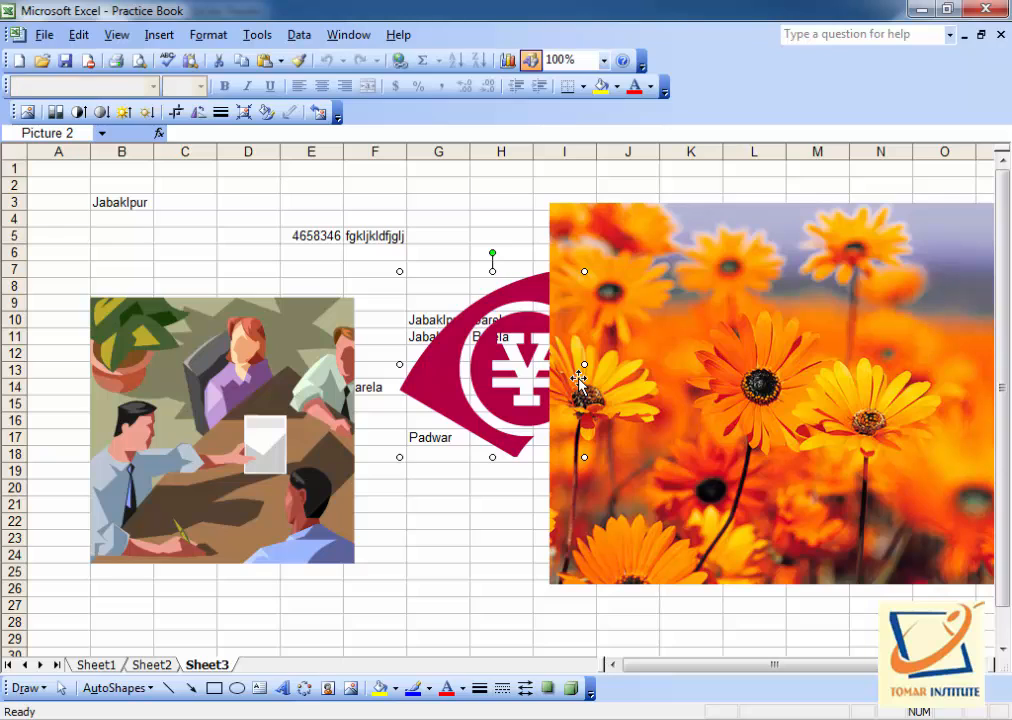
click(117, 45)
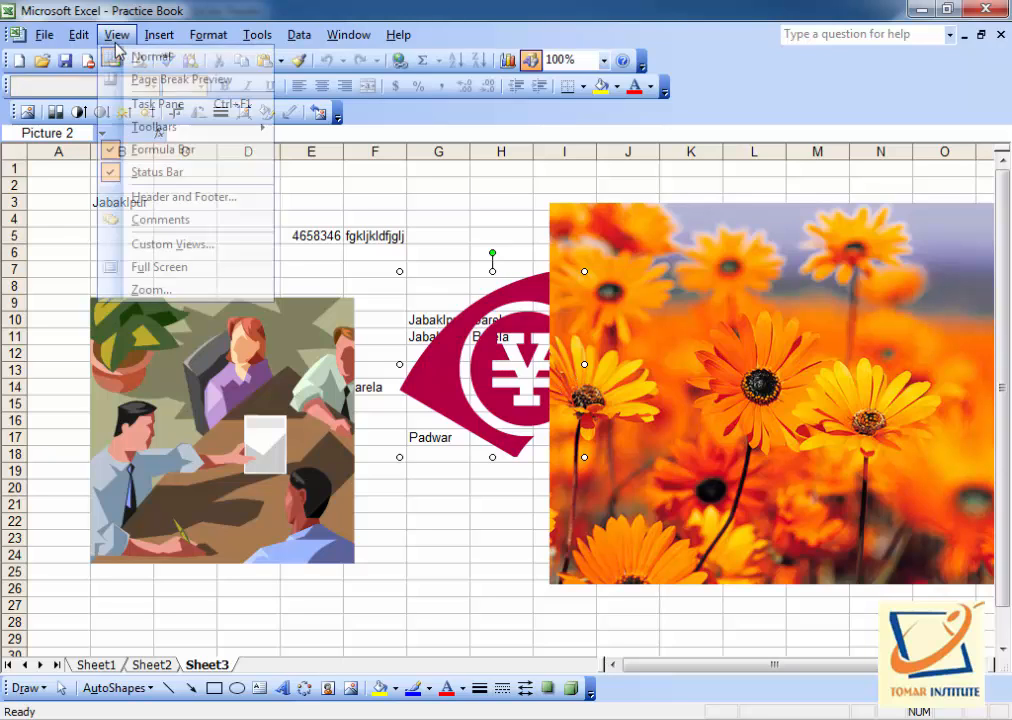
click(160, 79)
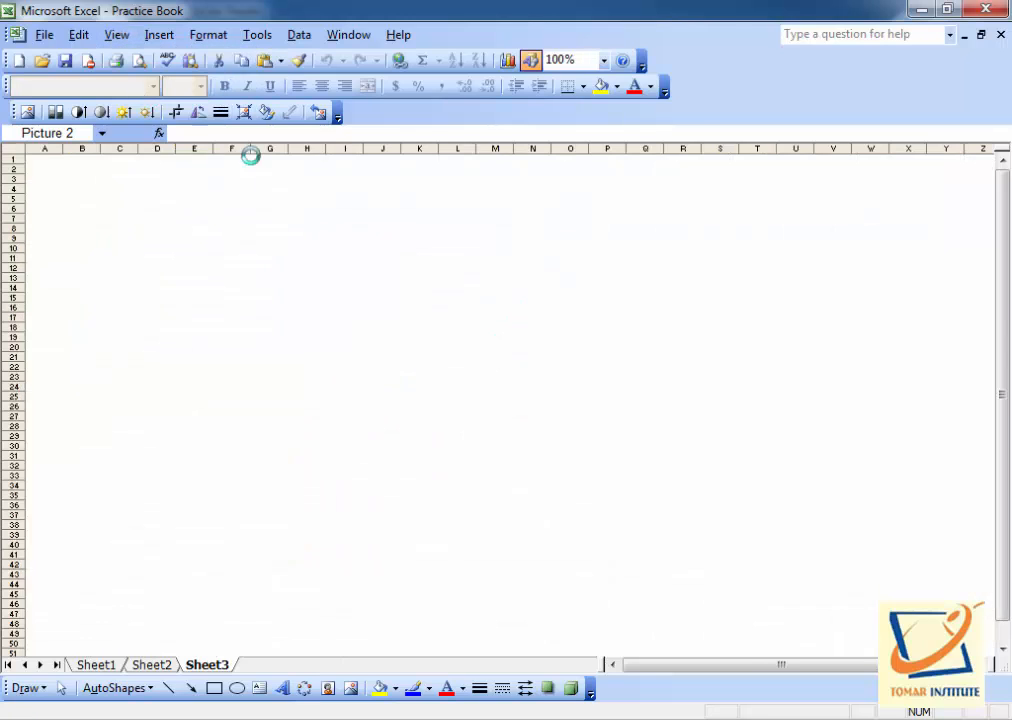
- Move the flower picture over to column B, stretch it to column W, and shift it back so that it ends in column K
drag(455, 299, 251, 283)
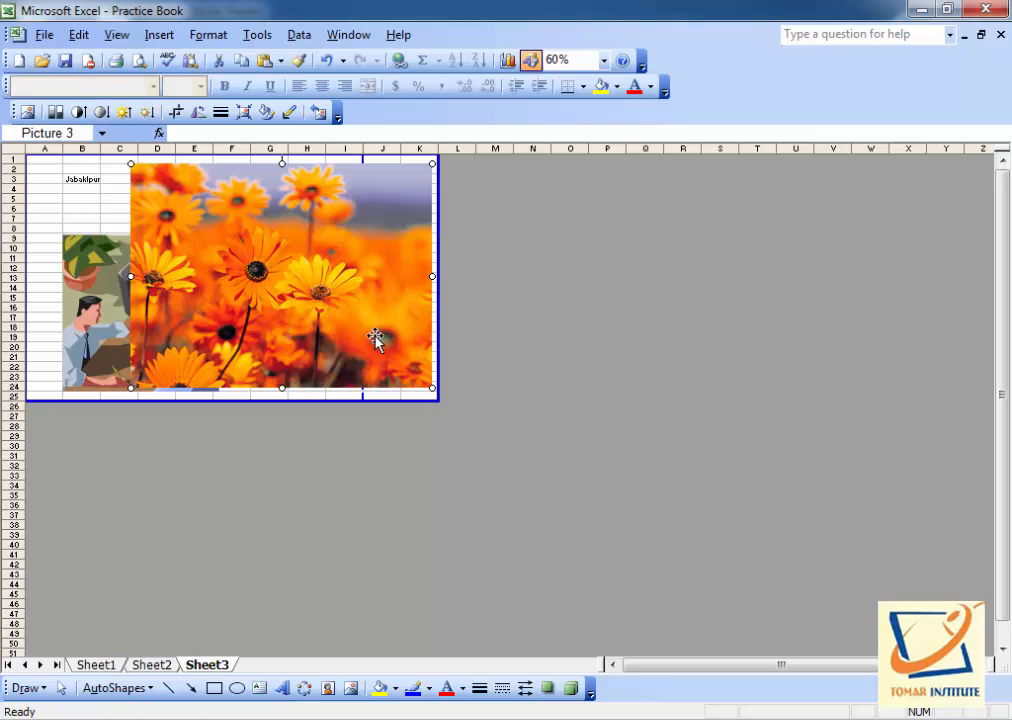
drag(343, 323, 270, 315)
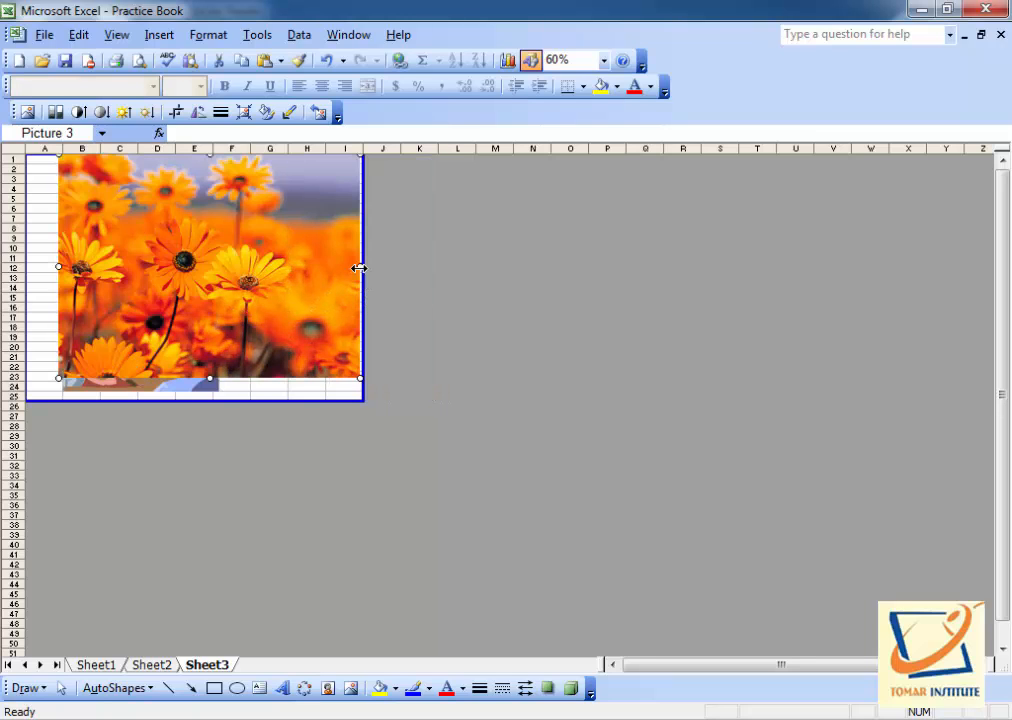
drag(359, 268, 877, 293)
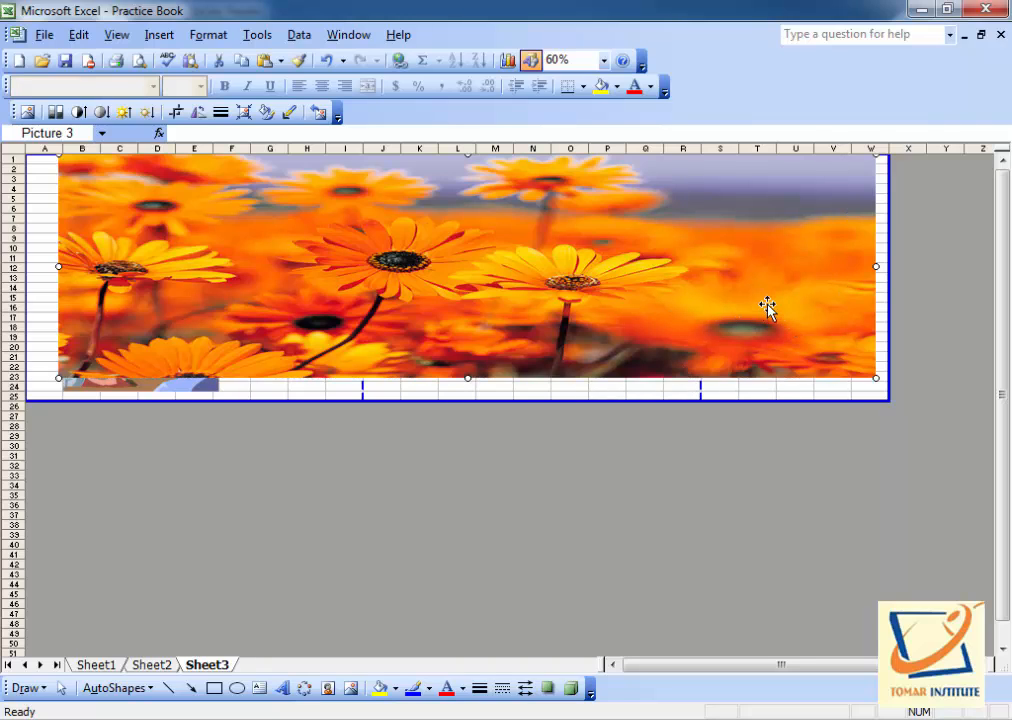
drag(842, 266, 436, 280)
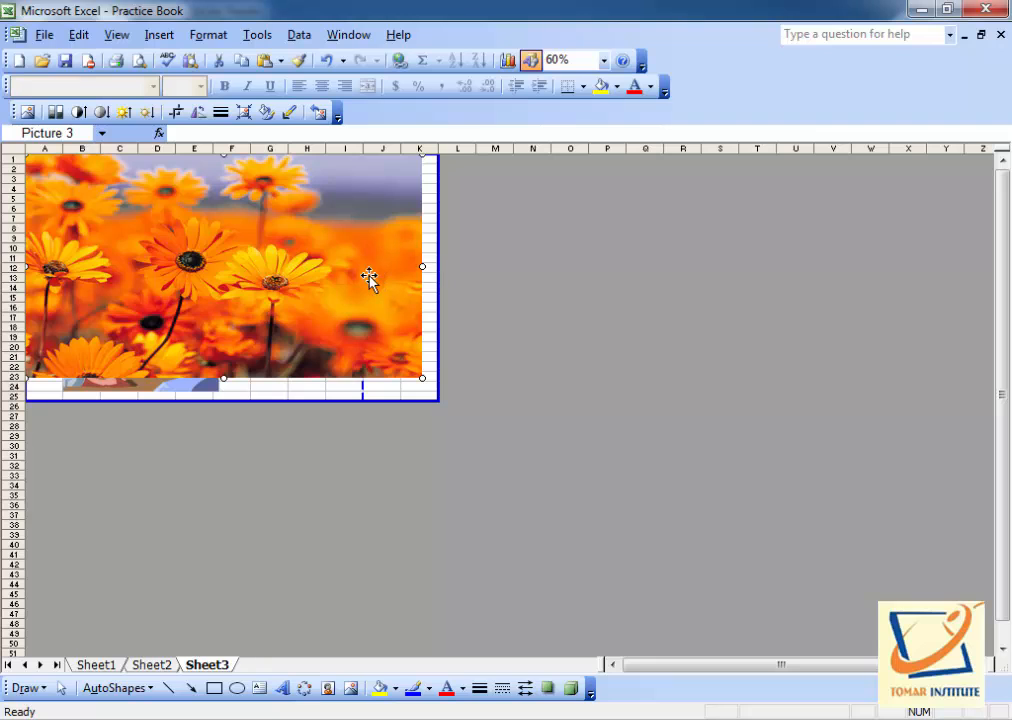
- Delete the flower picture and extend the page area's outer borders to column X and row 51
key(Delete)
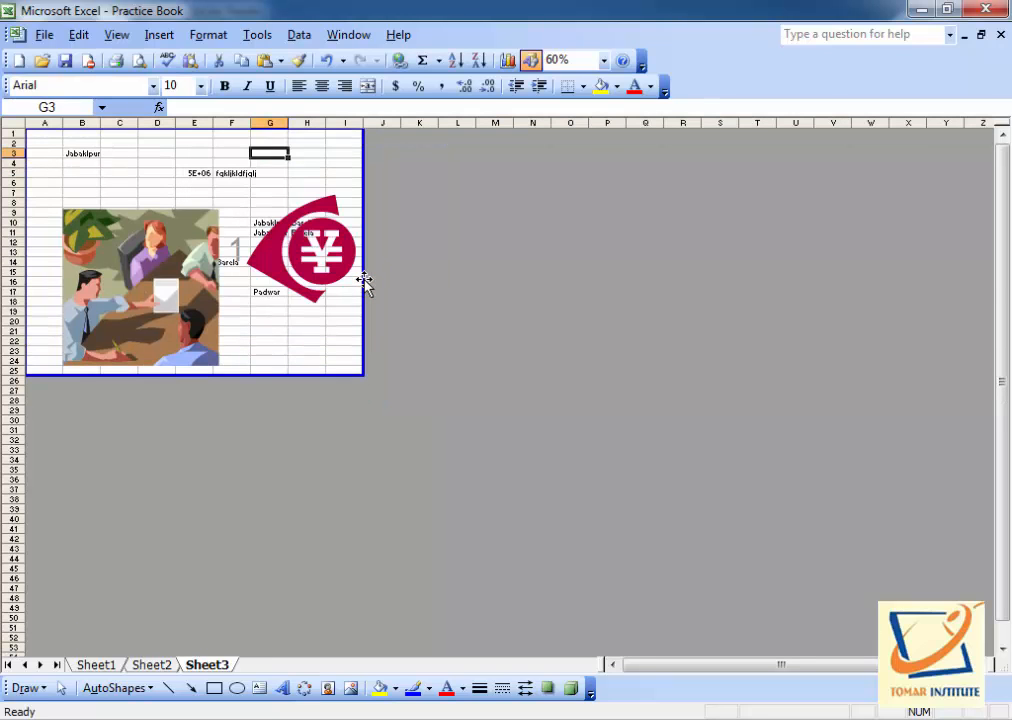
drag(365, 283, 928, 295)
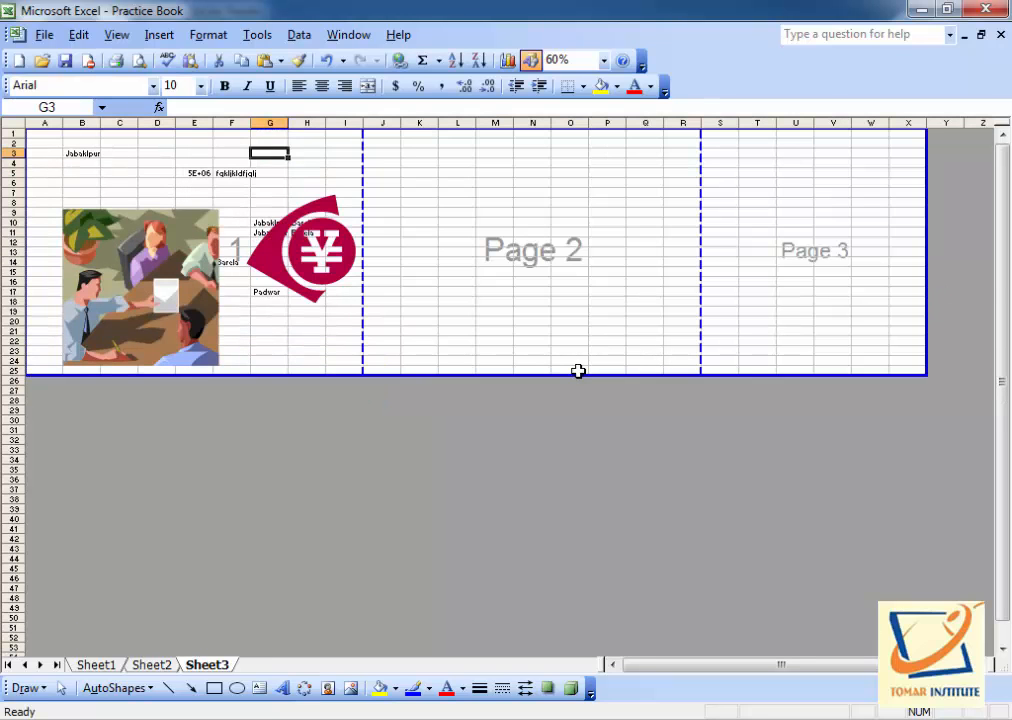
drag(574, 377, 574, 630)
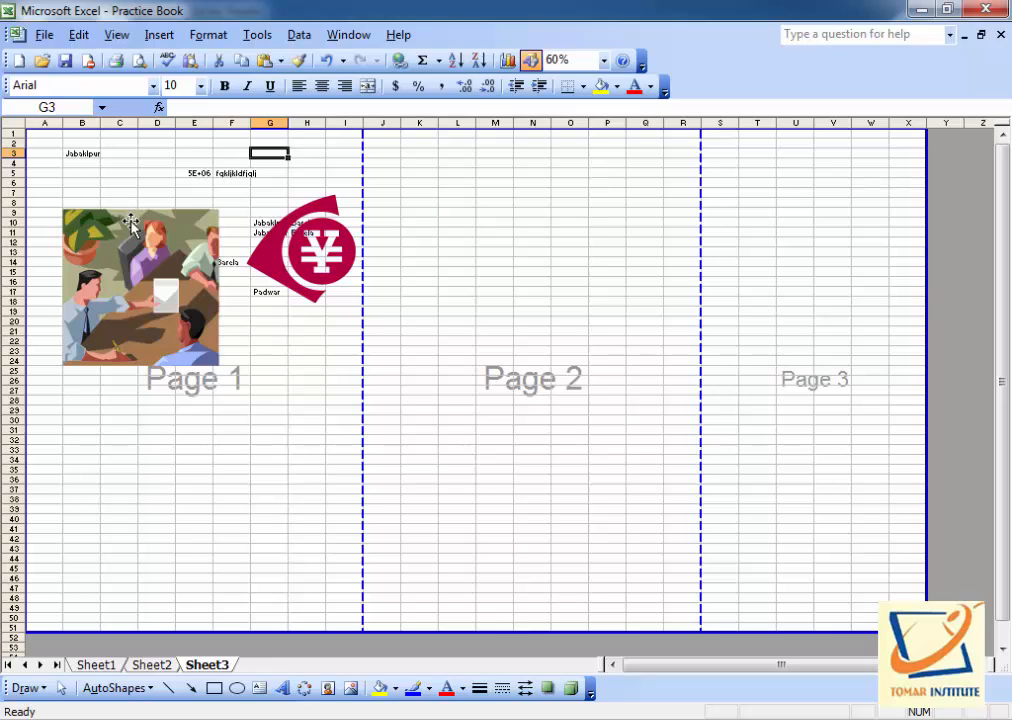
- Select the cell areas of Page 1, Page 2 and Page 3 in turn, from A2:I50 to S4:X43, to show each page's extent
drag(33, 142, 341, 610)
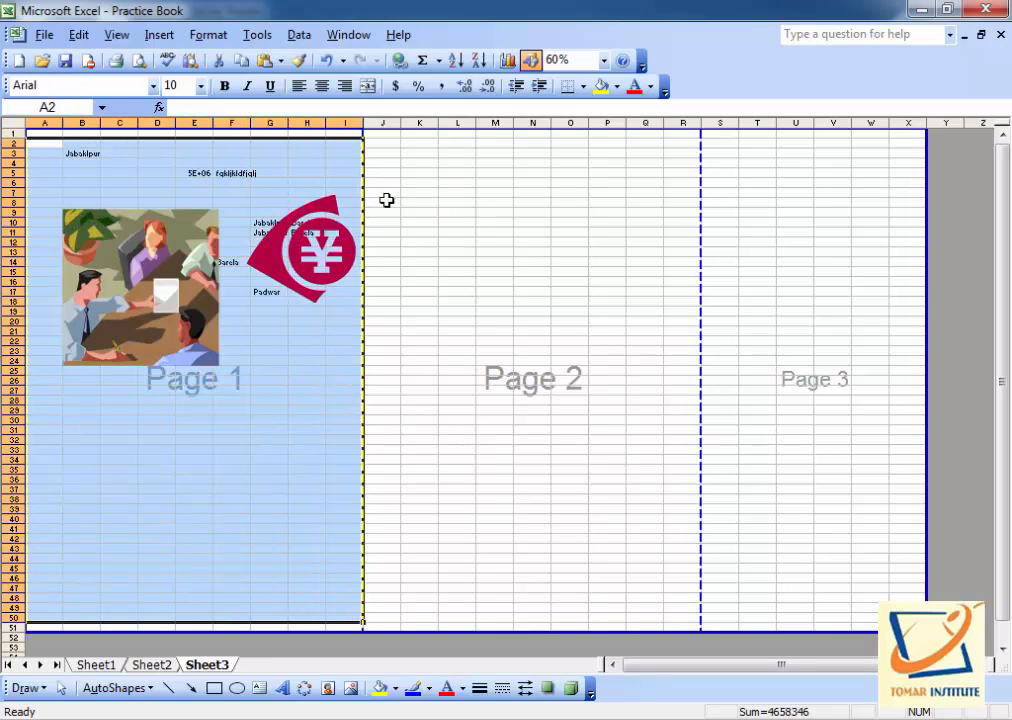
drag(386, 151, 669, 591)
drag(716, 162, 897, 548)
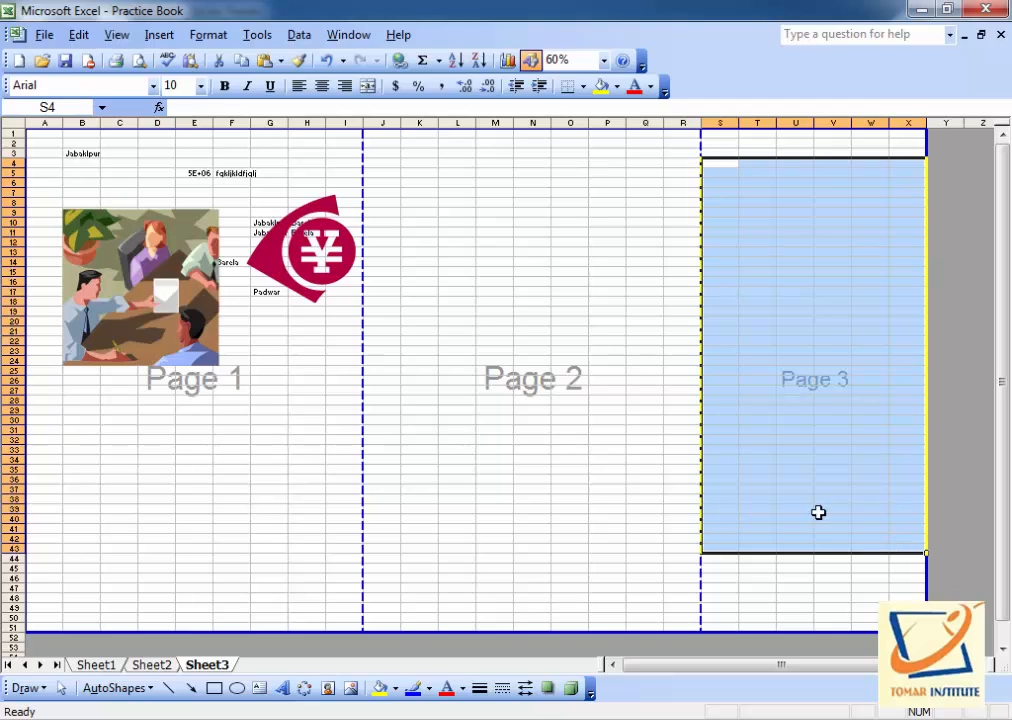
- Show Sheet3 in Full Screen view, move the Full Screen toolbar around the sheet, and close Full Screen
click(116, 35)
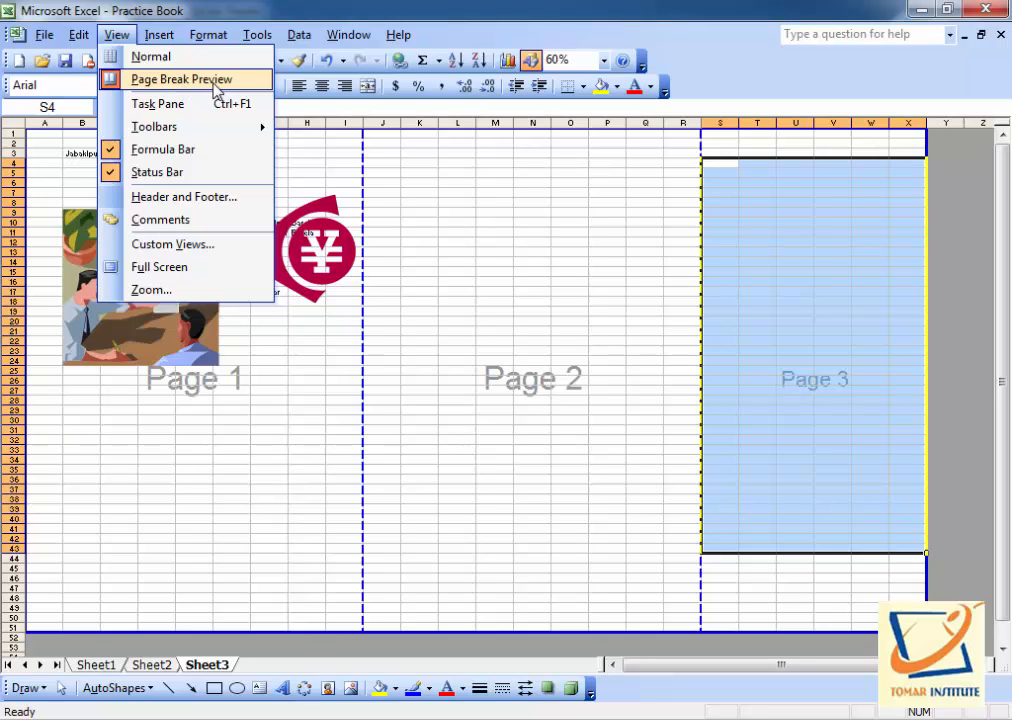
click(199, 268)
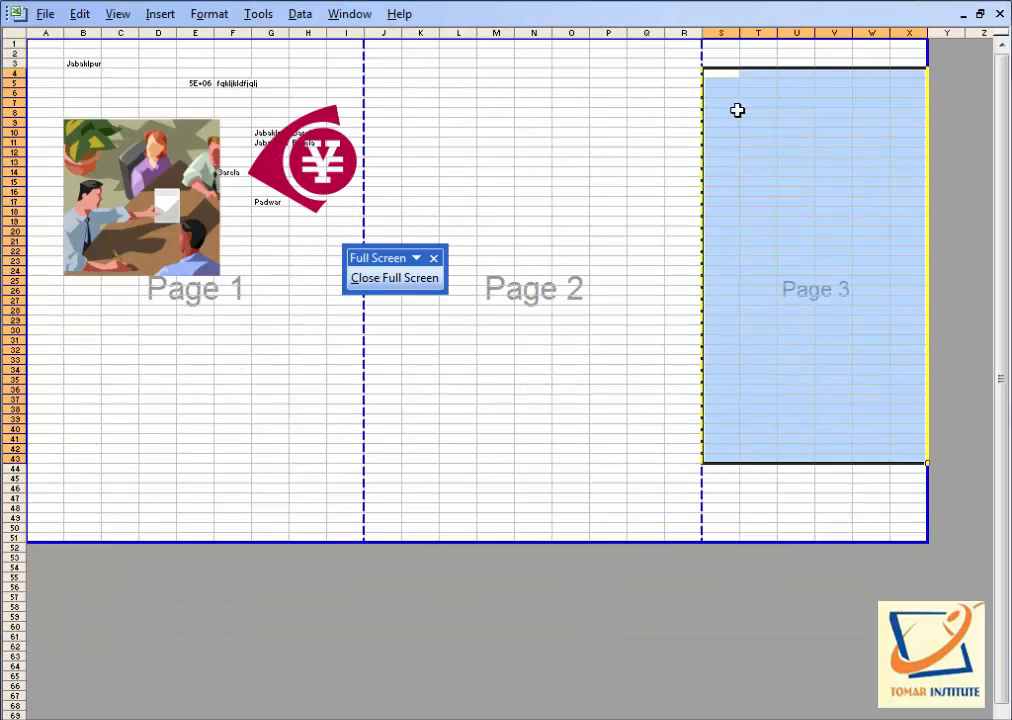
drag(387, 258, 785, 642)
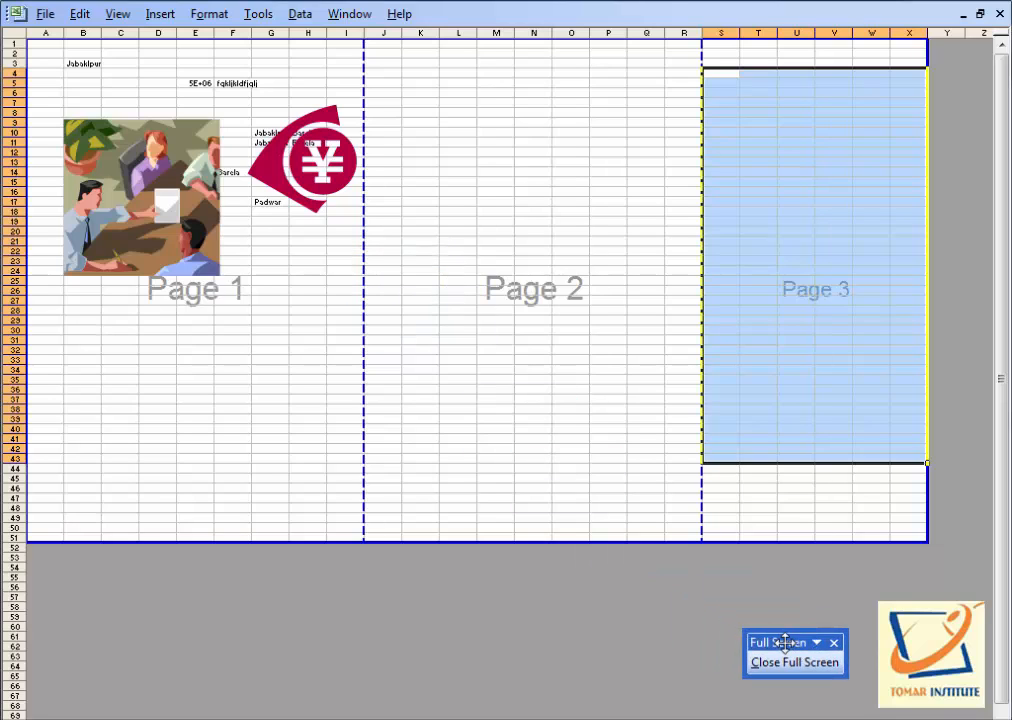
drag(785, 642, 482, 196)
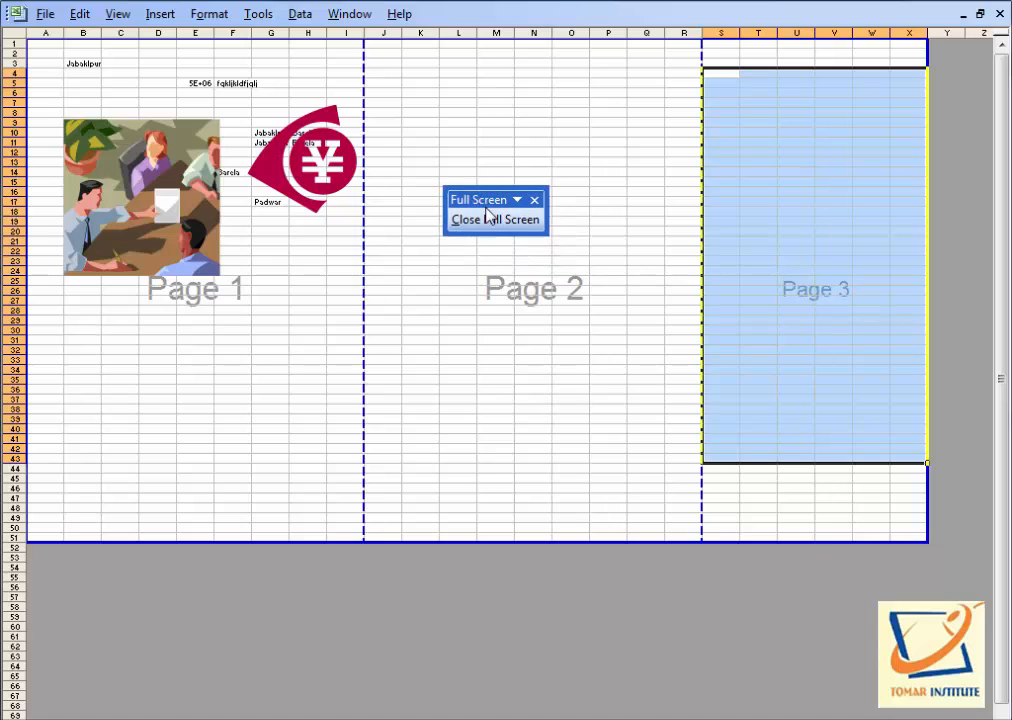
click(474, 227)
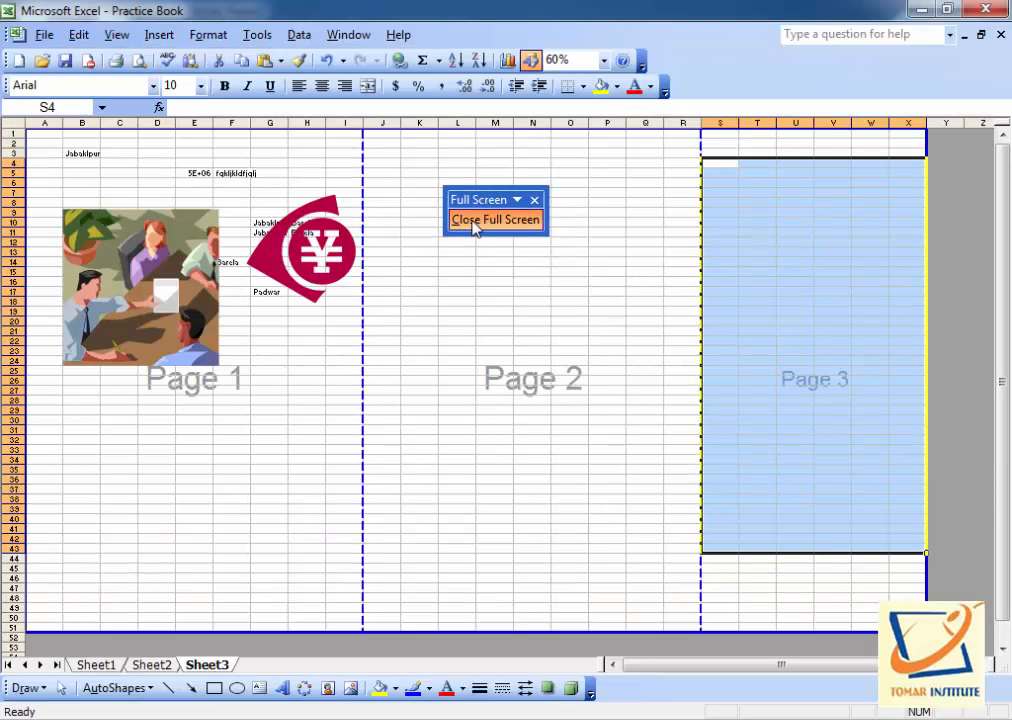
click(118, 37)
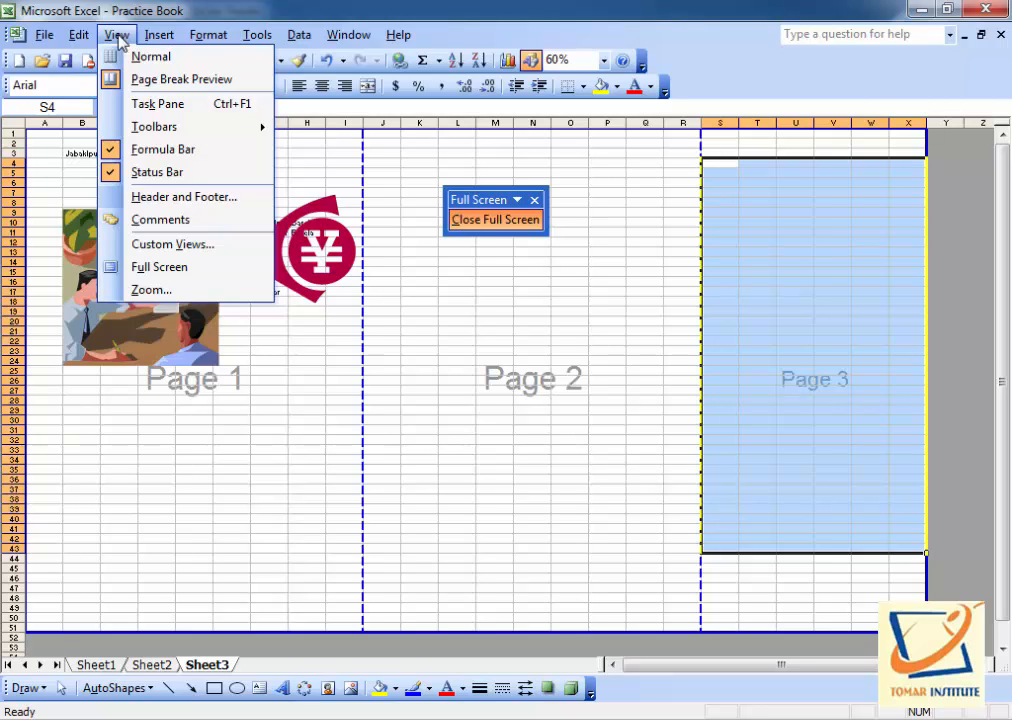
click(118, 37)
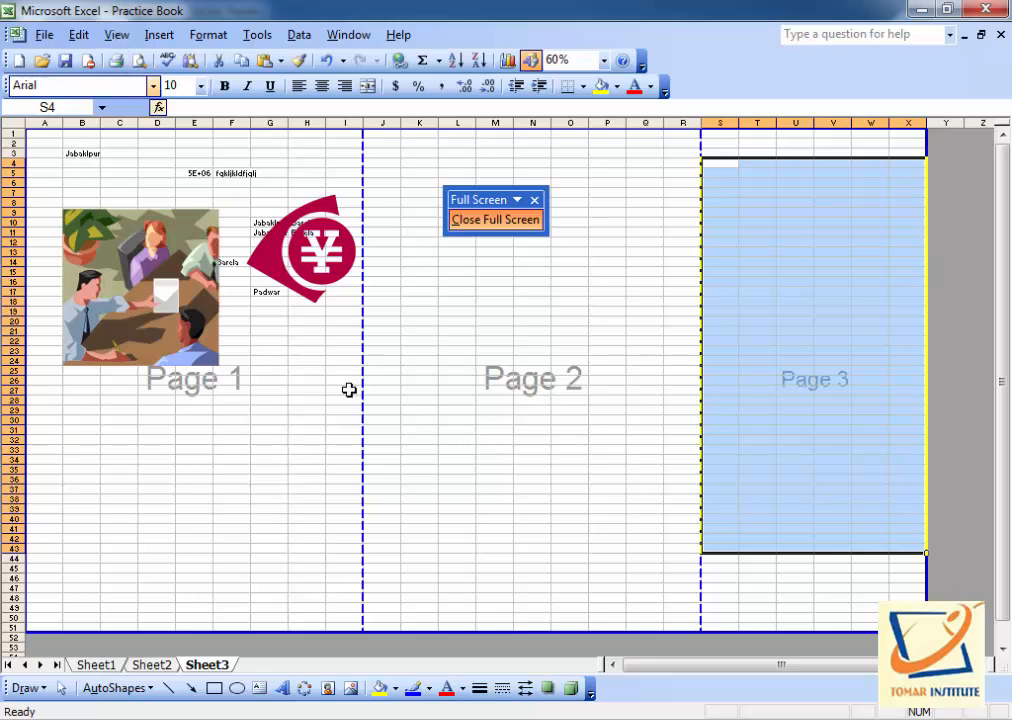
- Switch to the PDF notes in Adobe Reader and highlight the whole Insert Menu paragraph
key(alt+Tab)
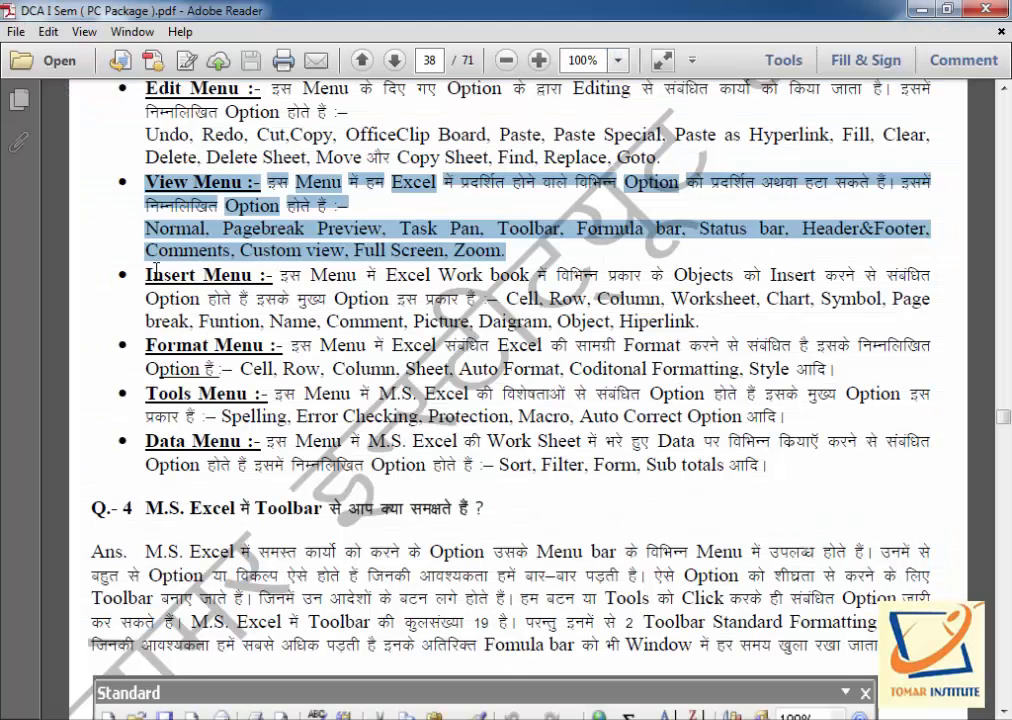
scroll(155, 245, down, 2)
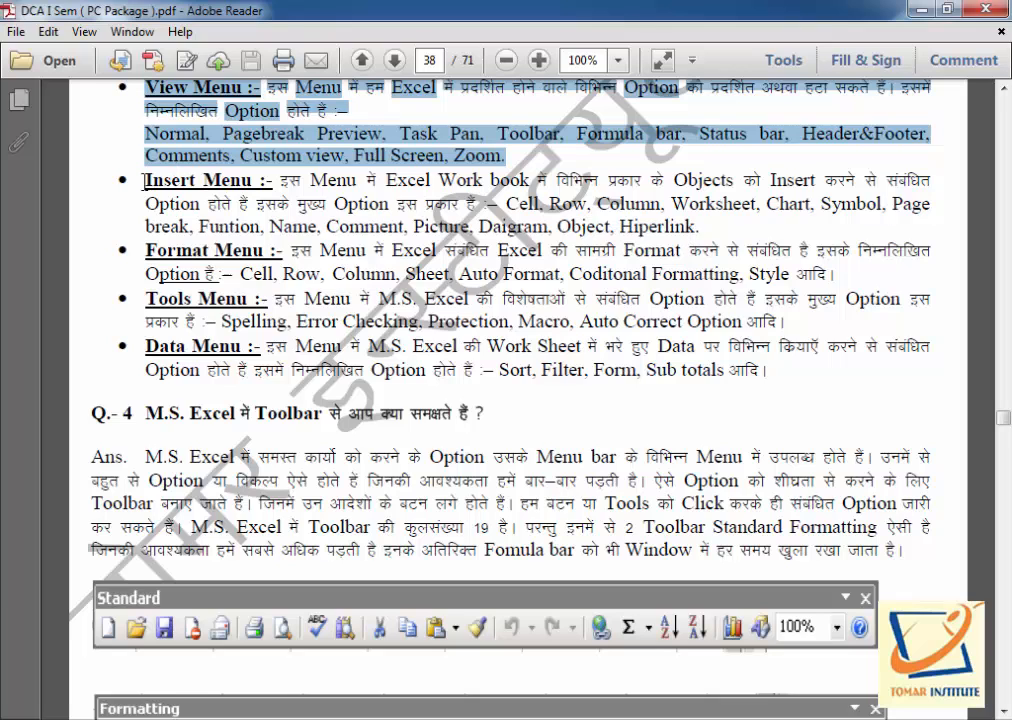
drag(145, 181, 696, 228)
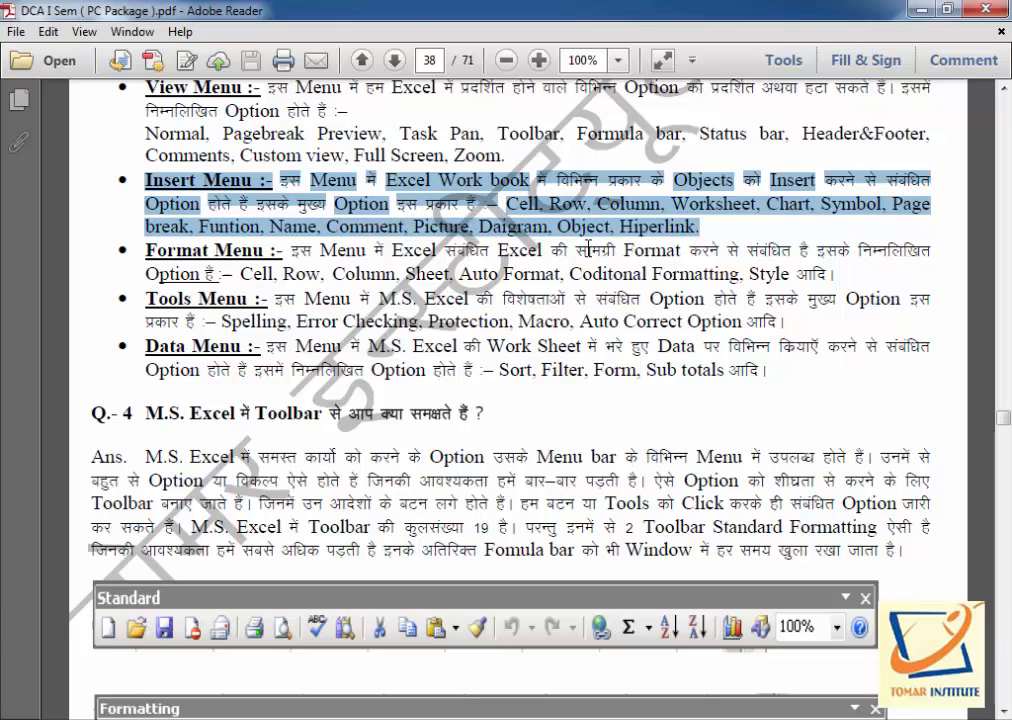
- Go through the Format, Tools and Data Menu paragraphs, highlighting the Tools text up to Spelling, Auto Correct Option, and the full Data paragraph
scroll(182, 238, down, 2)
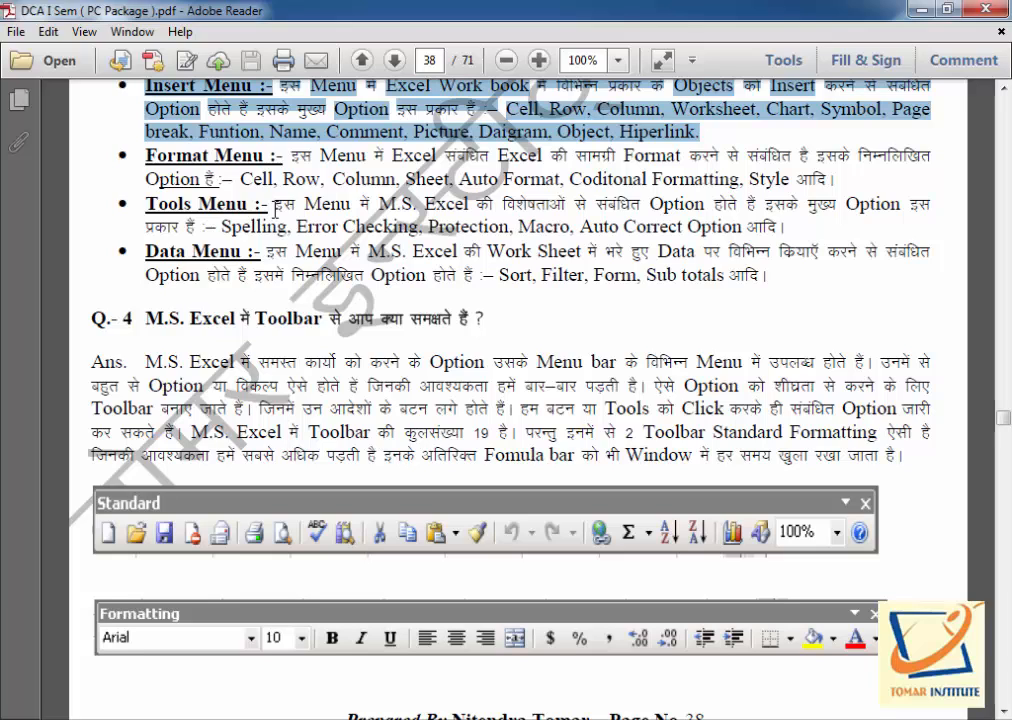
click(118, 128)
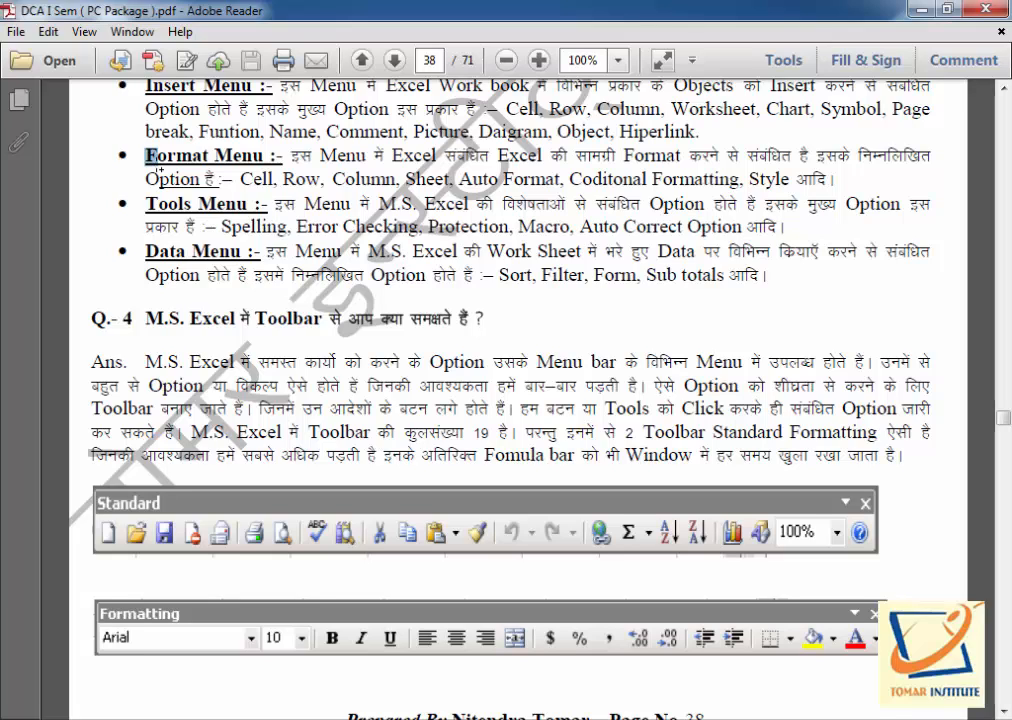
drag(145, 204, 277, 226)
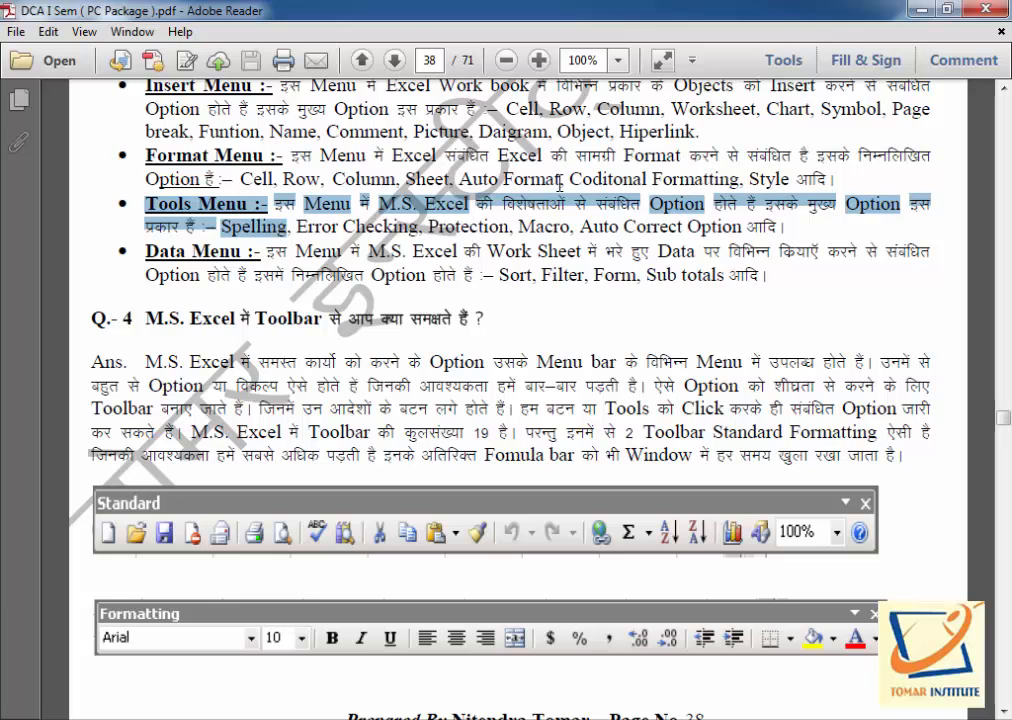
drag(582, 226, 777, 227)
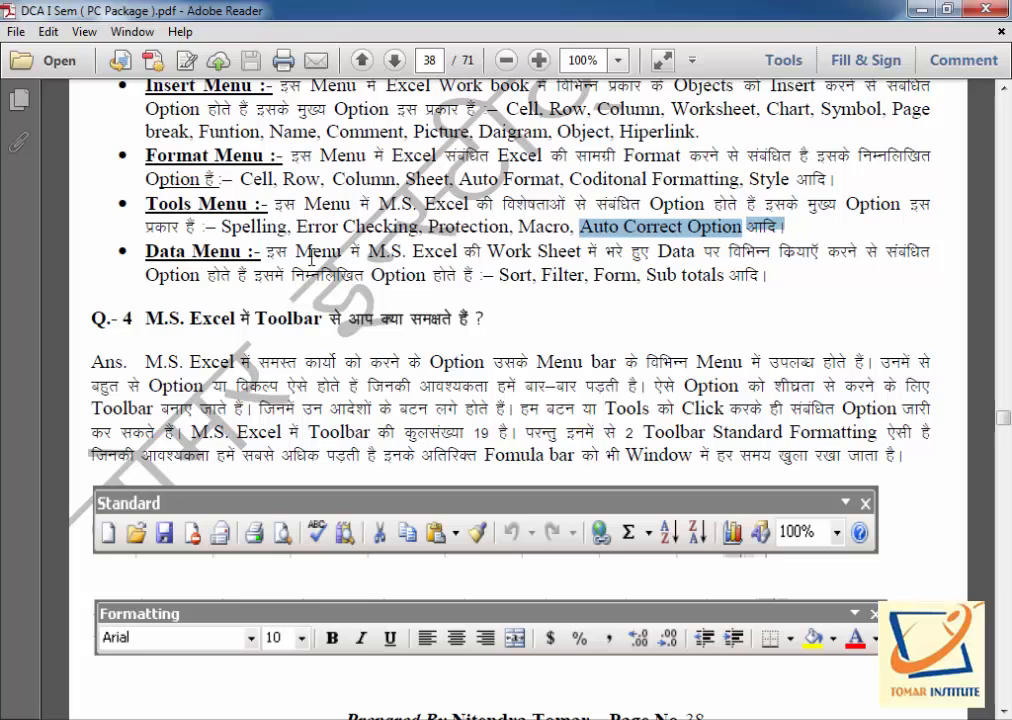
scroll(208, 235, down, 2)
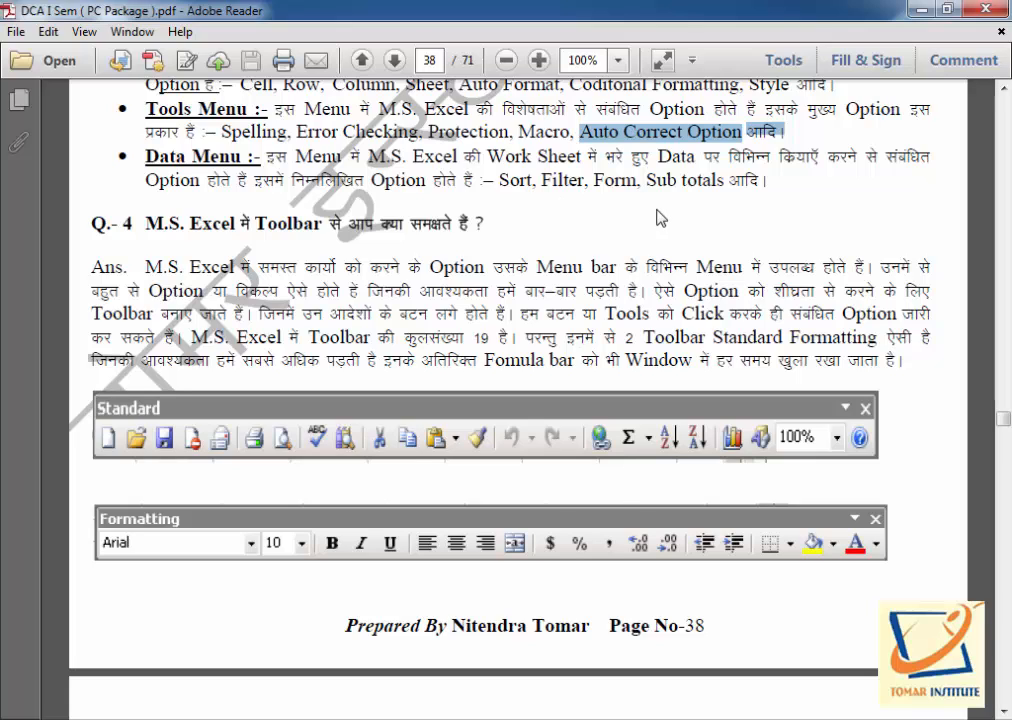
drag(135, 160, 777, 212)
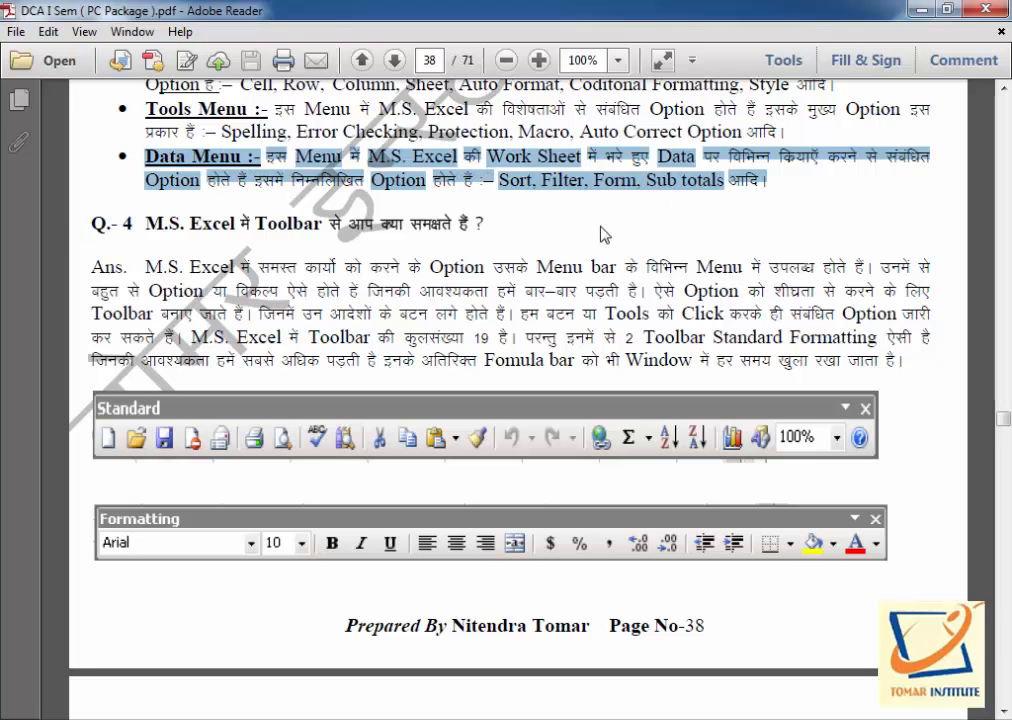
- Return to the Q.-3 heading on Menubar, highlight part of that word, and review the notes on to the Q7 data types
scroll(603, 234, up, 10)
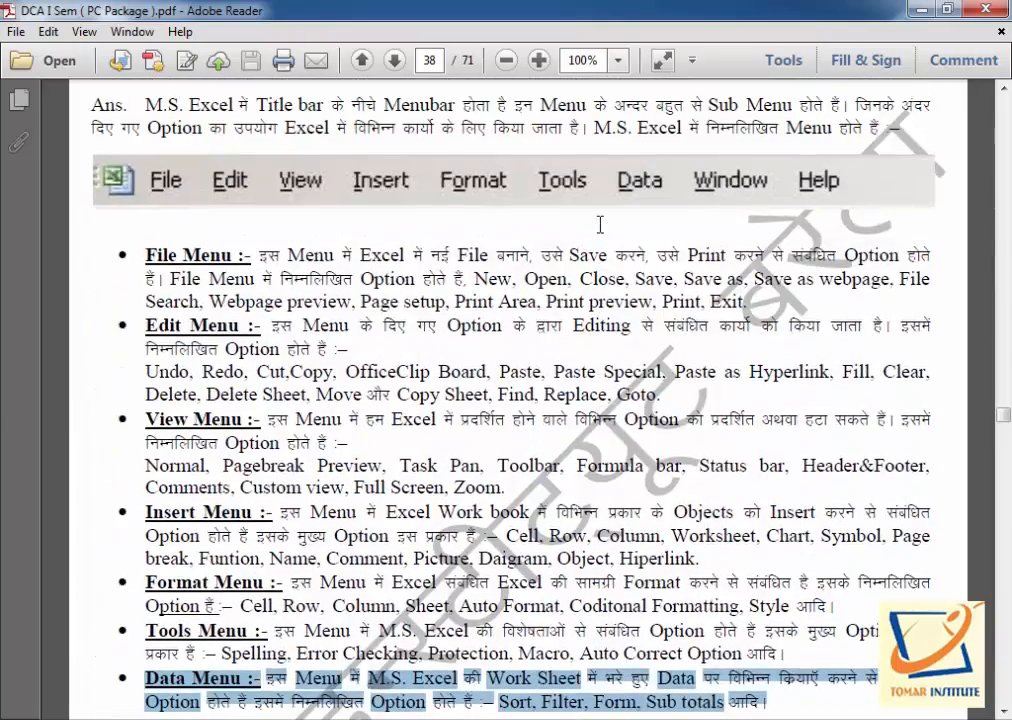
scroll(592, 237, up, 3)
drag(311, 203, 352, 200)
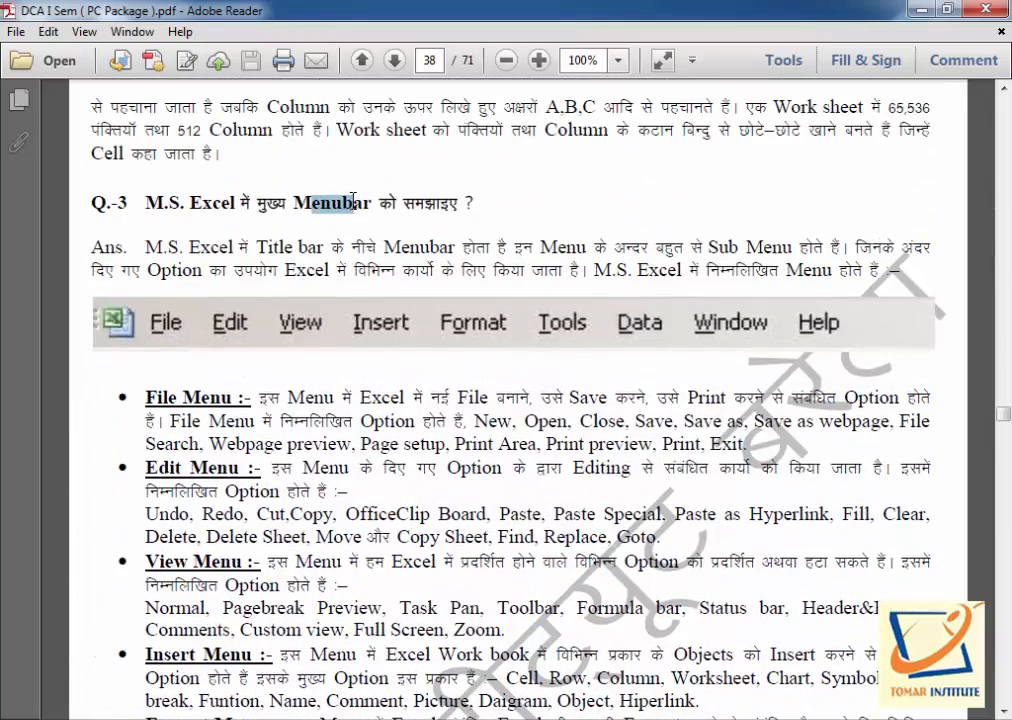
scroll(322, 235, down, 5)
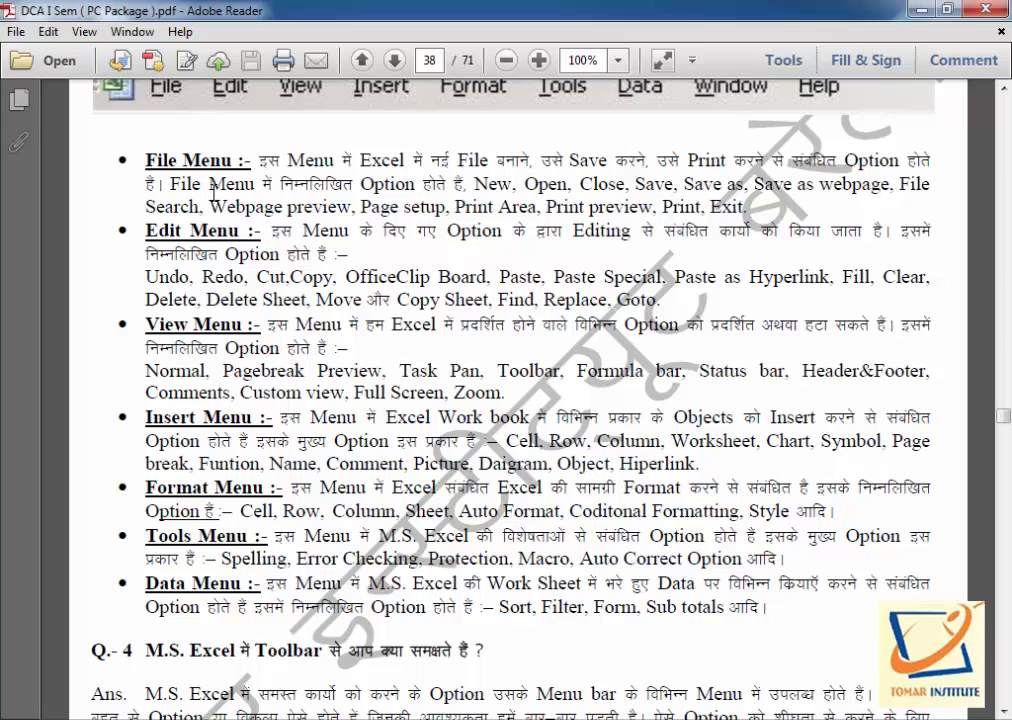
scroll(235, 245, down, 9)
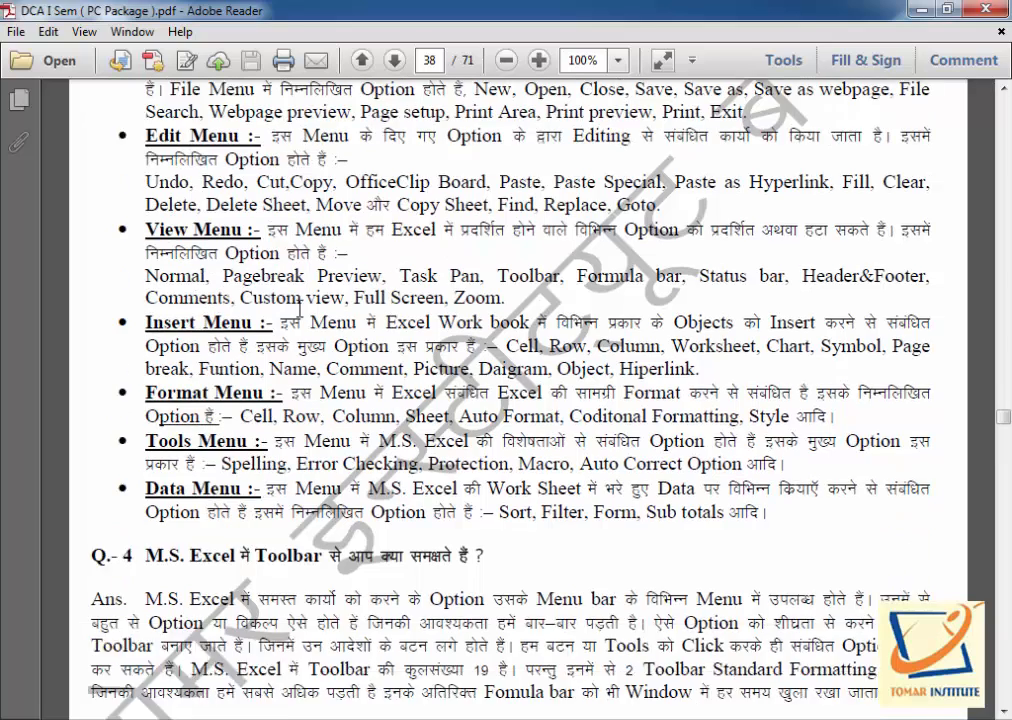
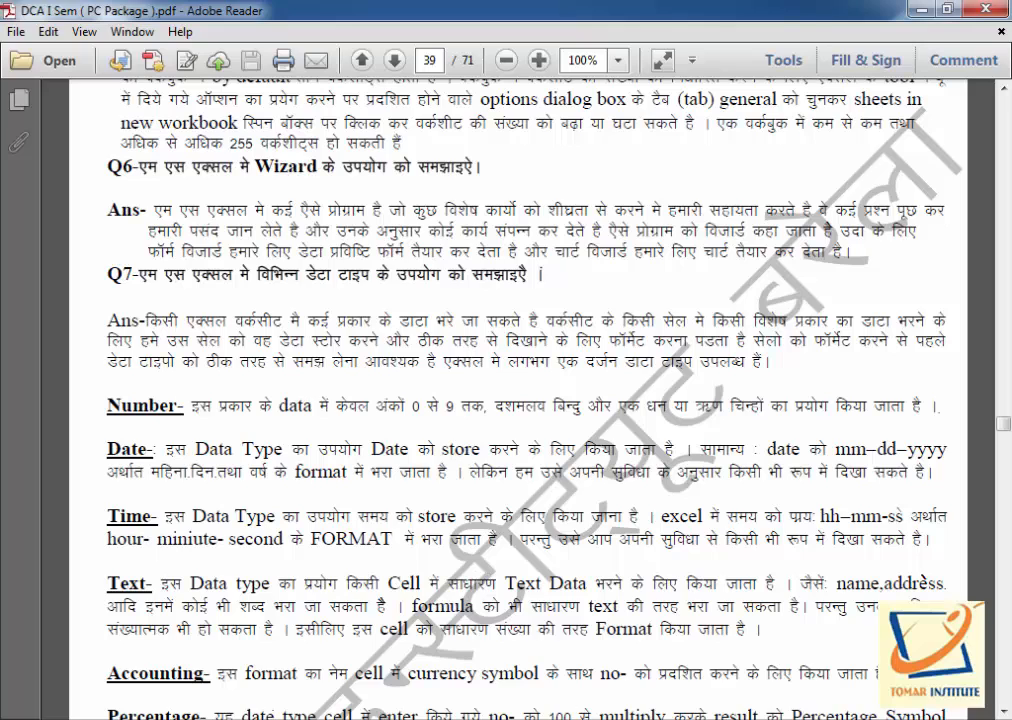
- Switch to Excel's Book1 and try to create a new workbook from the Balance Sheet template in Spreadsheet Solutions
key(alt+Tab)
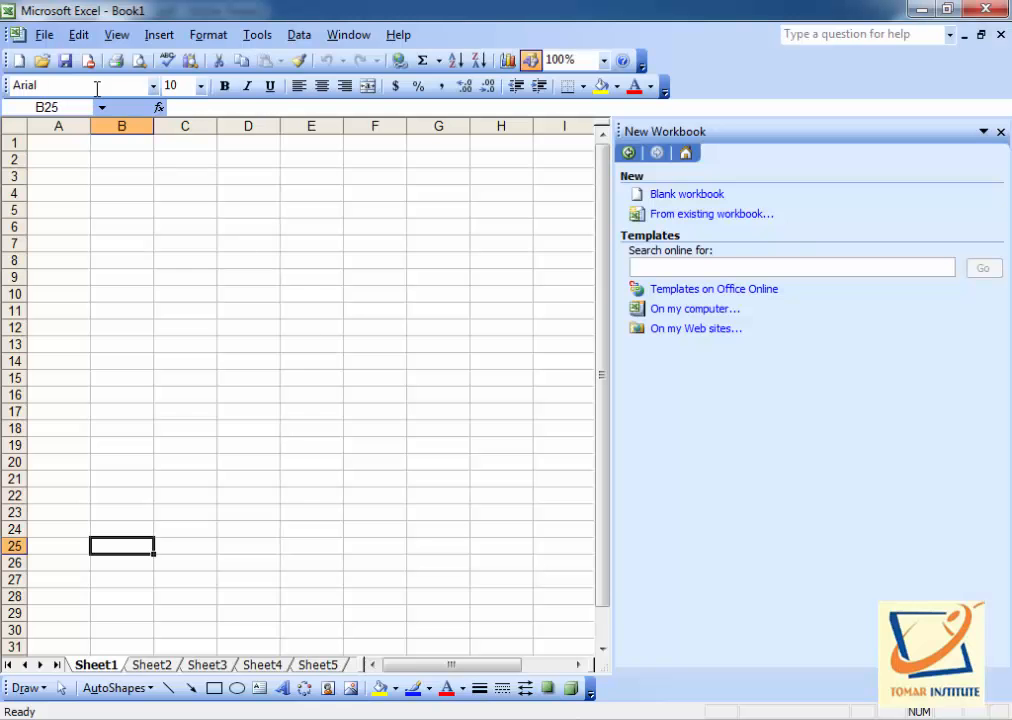
click(44, 36)
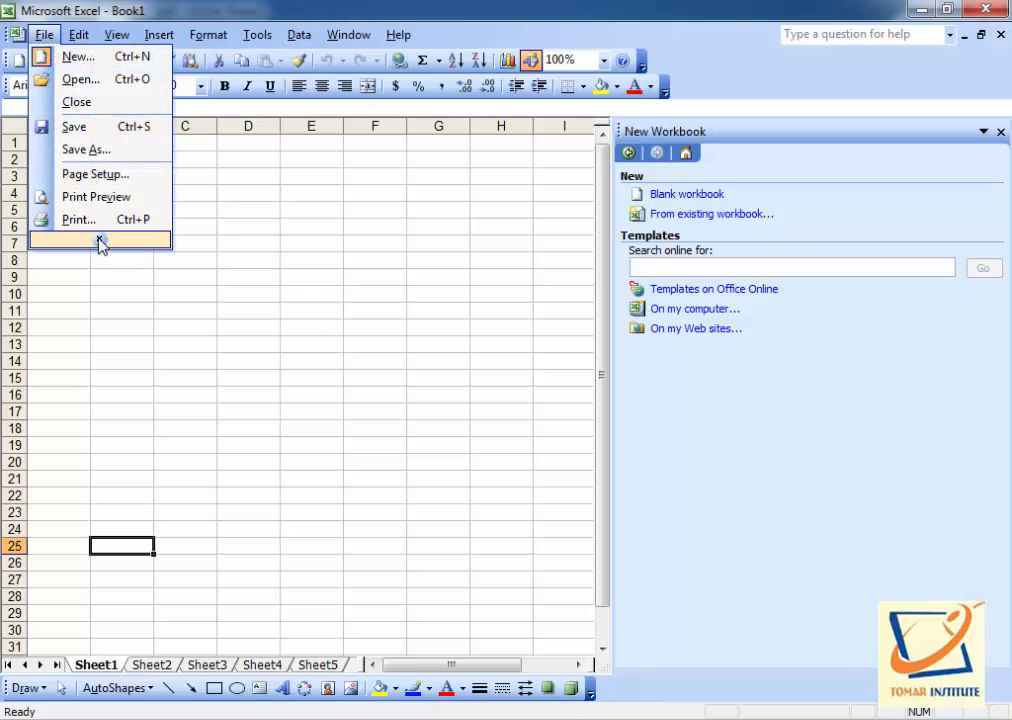
click(97, 241)
click(67, 58)
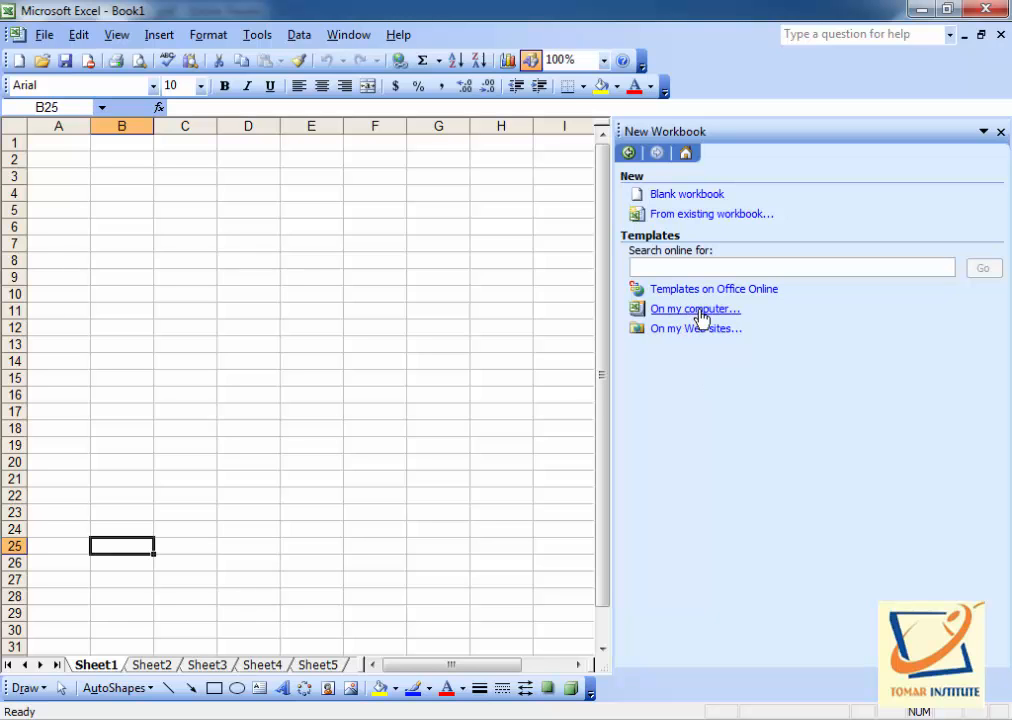
click(700, 318)
drag(118, 40, 265, 143)
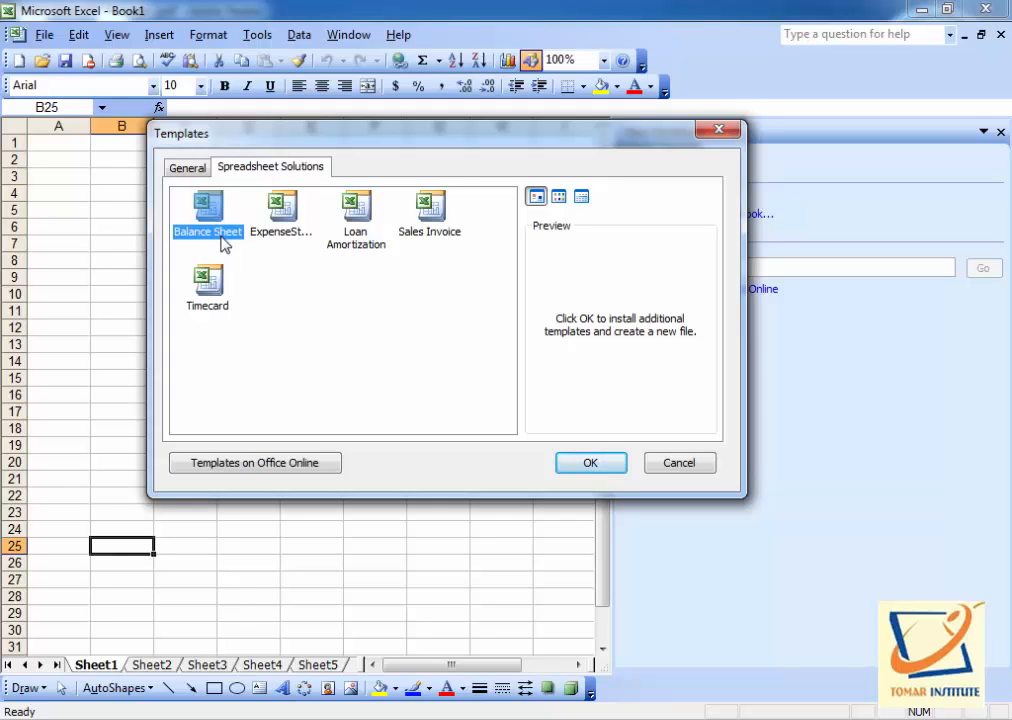
click(590, 465)
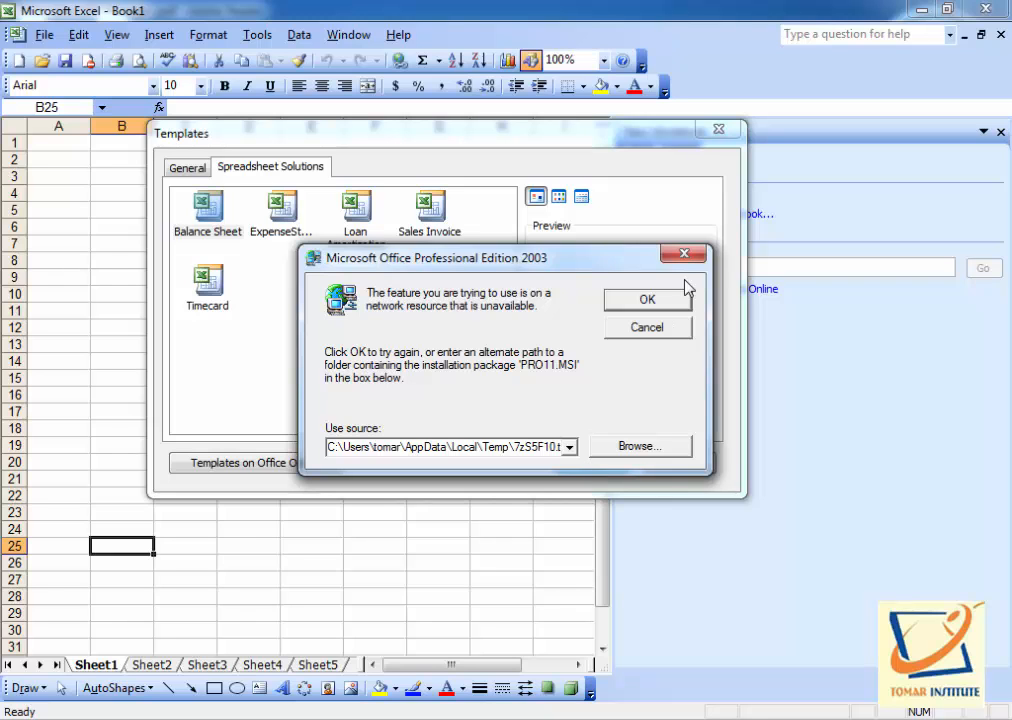
- Retry the template installation from the suggested source, cancel it, and dismiss the setup errors
click(650, 300)
click(478, 418)
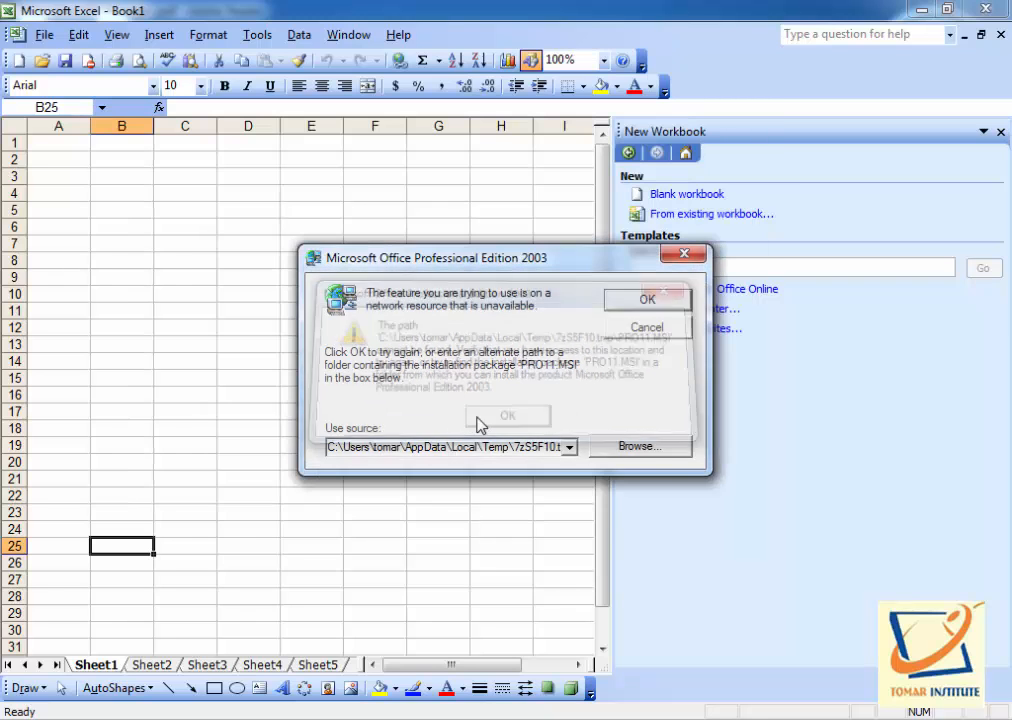
click(624, 333)
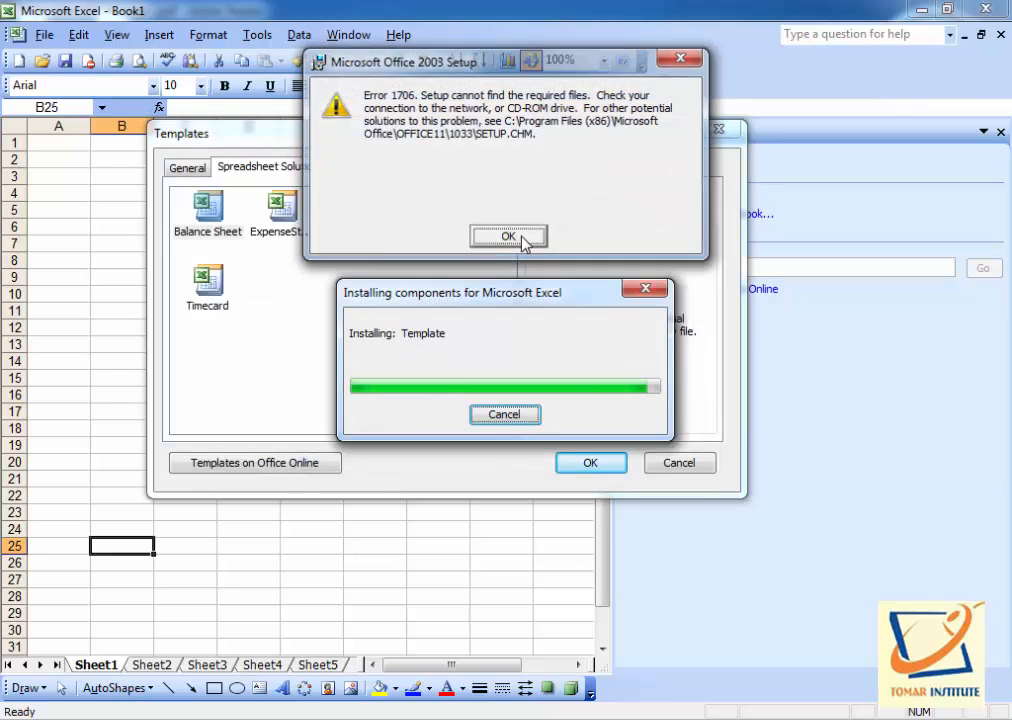
click(520, 238)
click(512, 418)
click(508, 432)
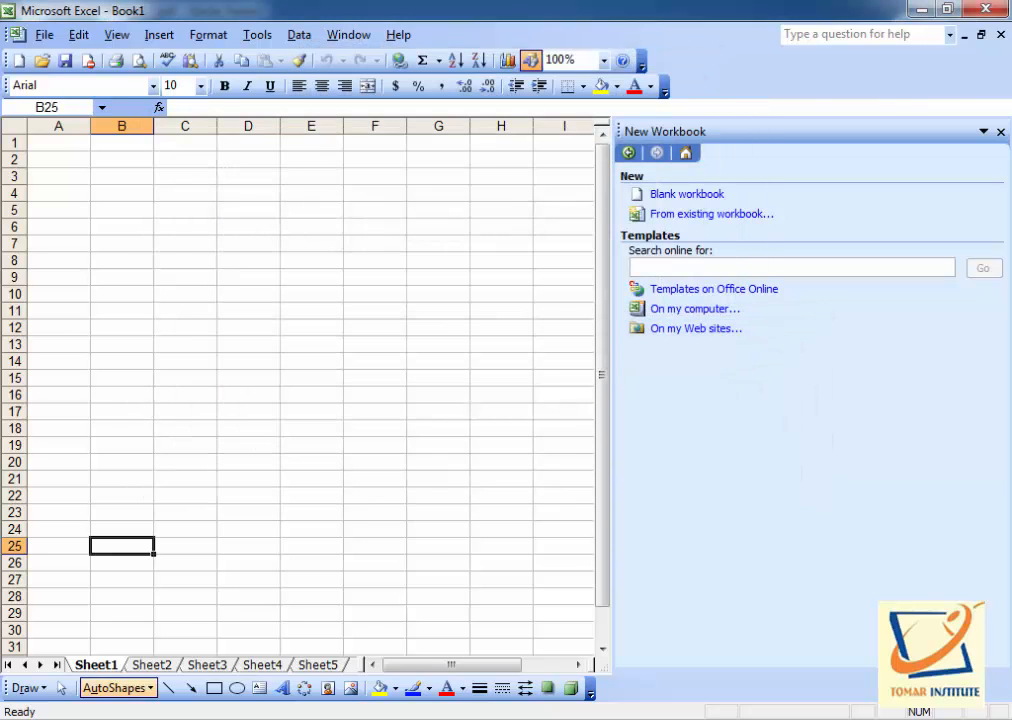
- Launch Microsoft Office Word 2003 from the Microsoft Office programs and close the Getting Started pane
key(super)
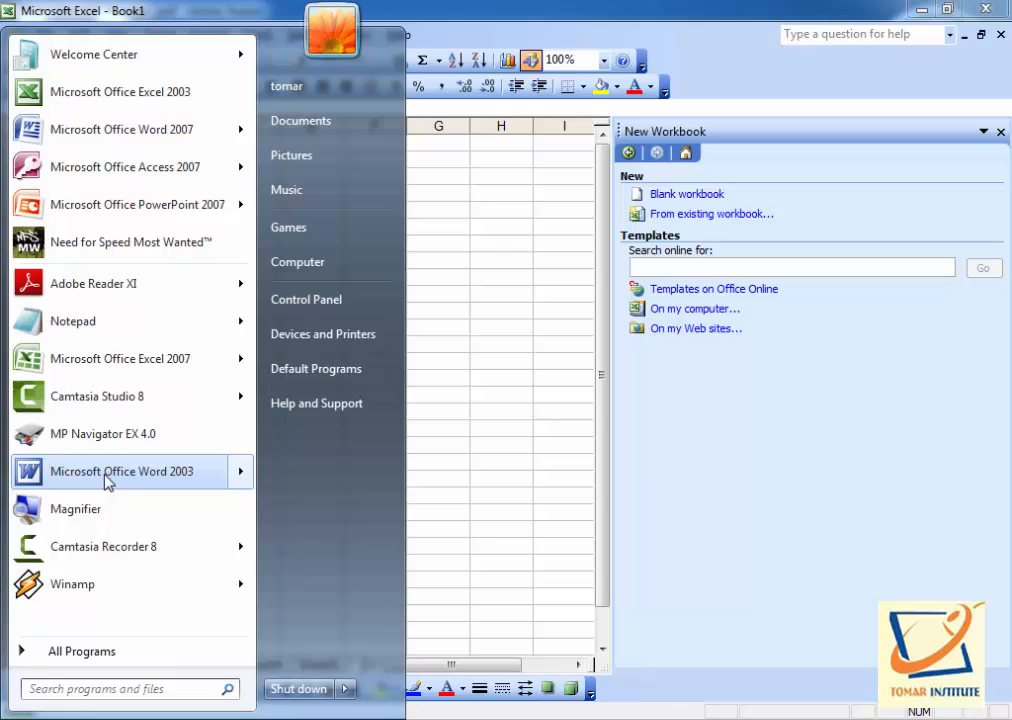
click(52, 656)
click(112, 331)
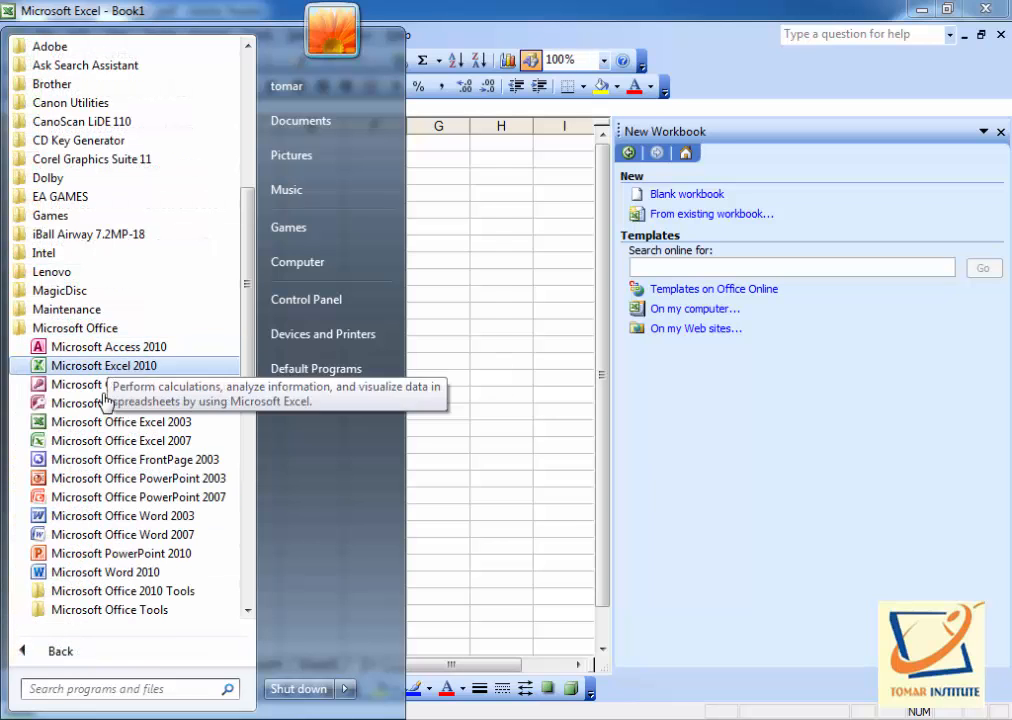
click(75, 515)
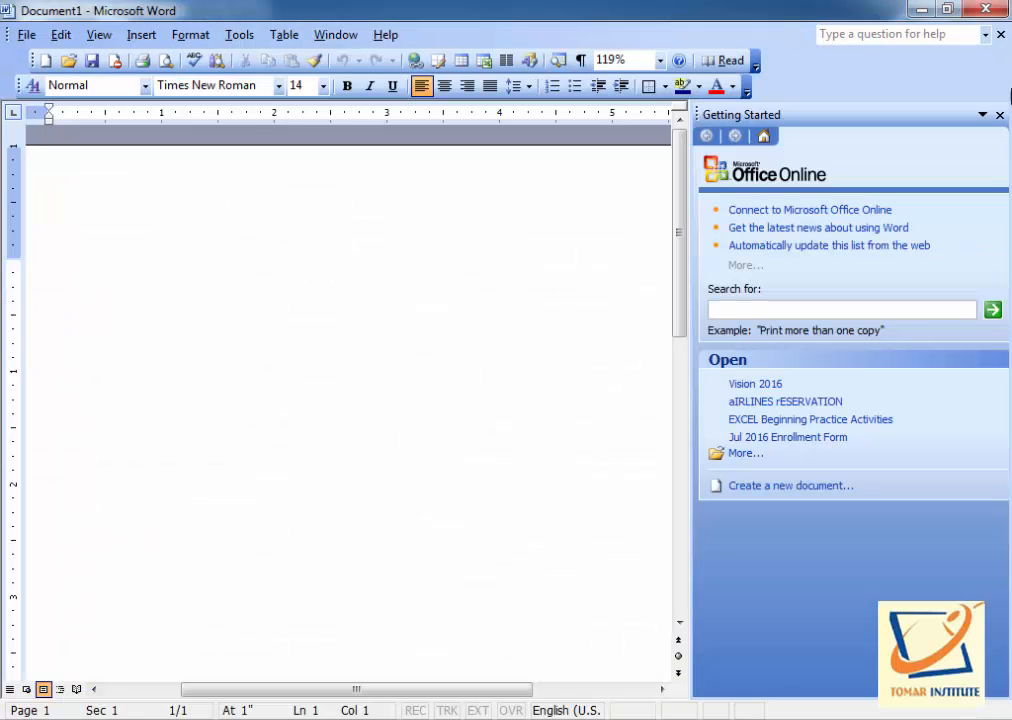
click(999, 115)
- Start the Resume Wizard from the Other Documents templates stored on the computer, creating it as a new document
click(26, 34)
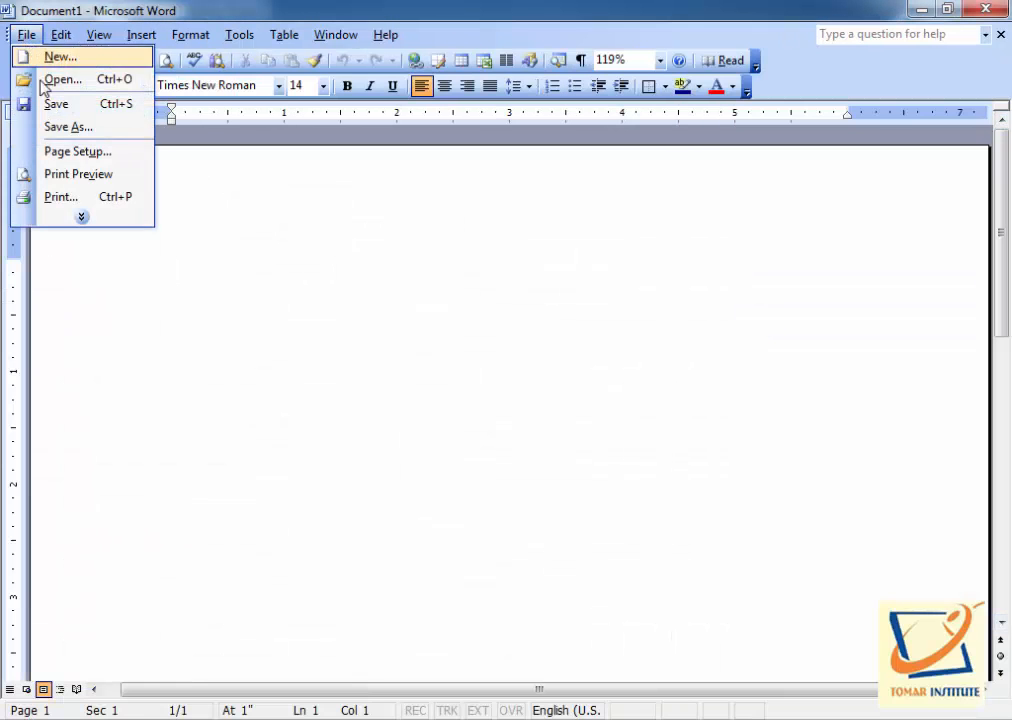
click(81, 217)
click(62, 57)
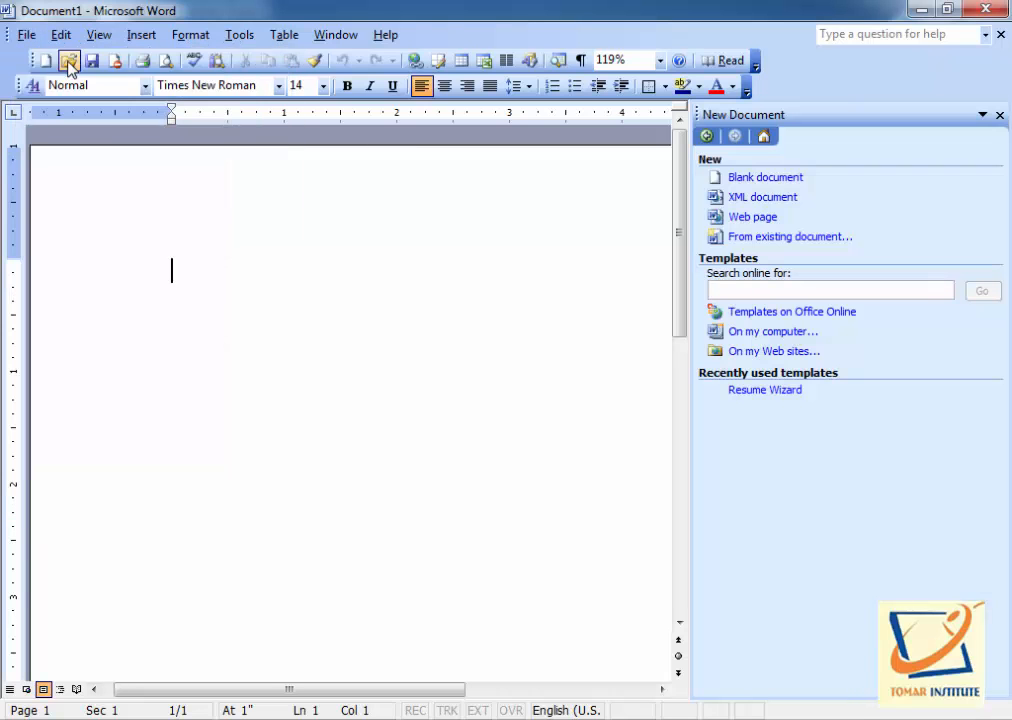
click(755, 332)
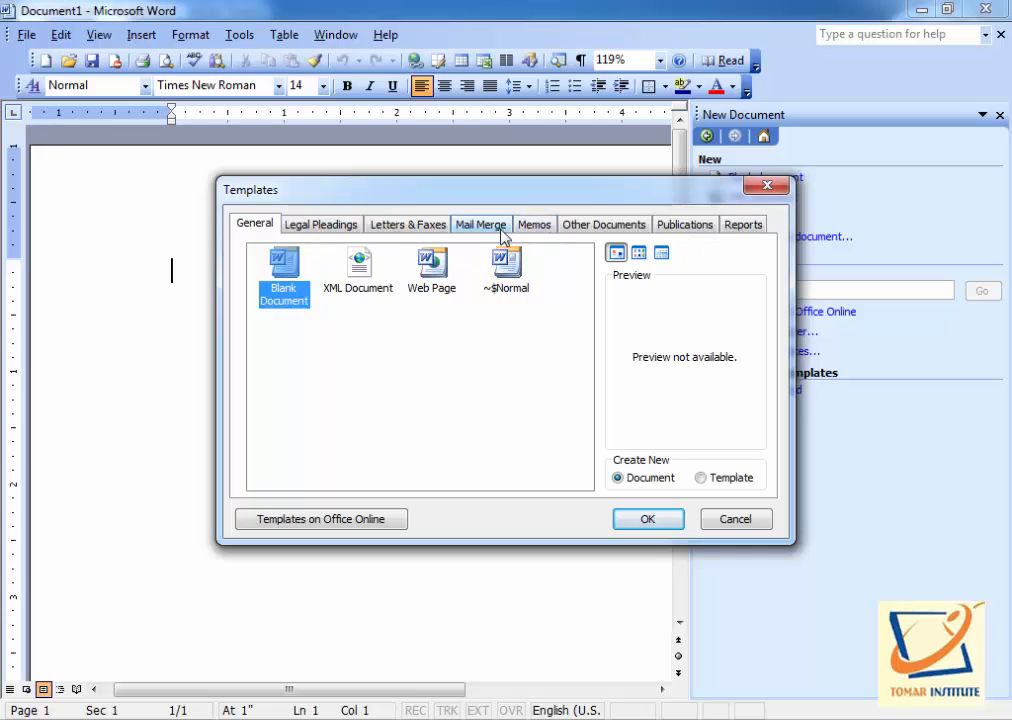
click(585, 228)
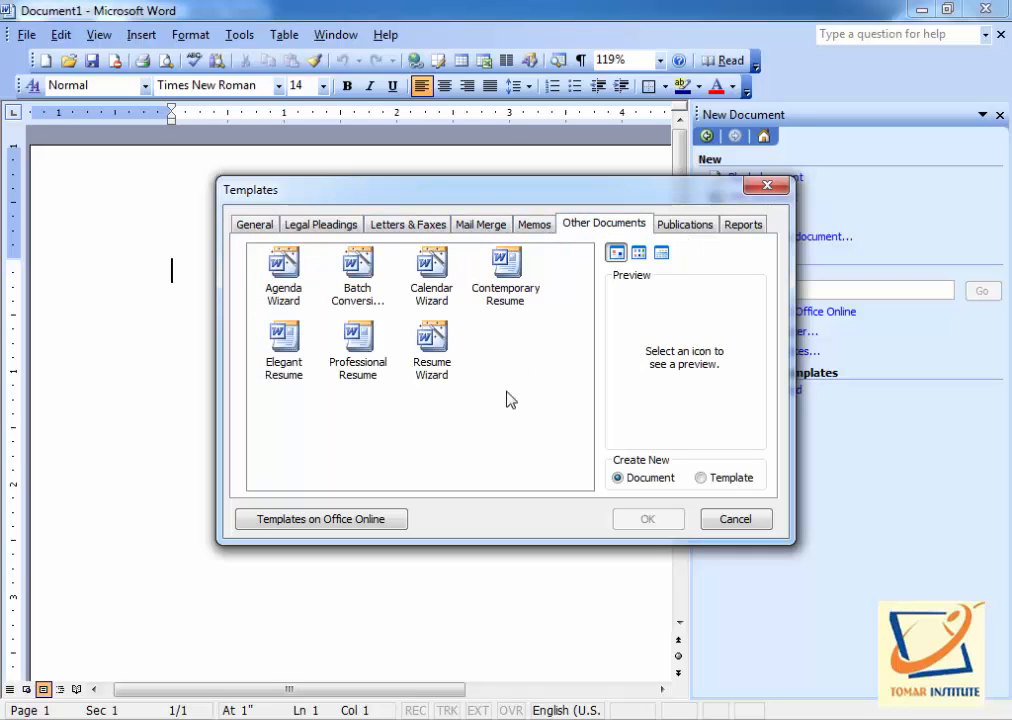
click(441, 383)
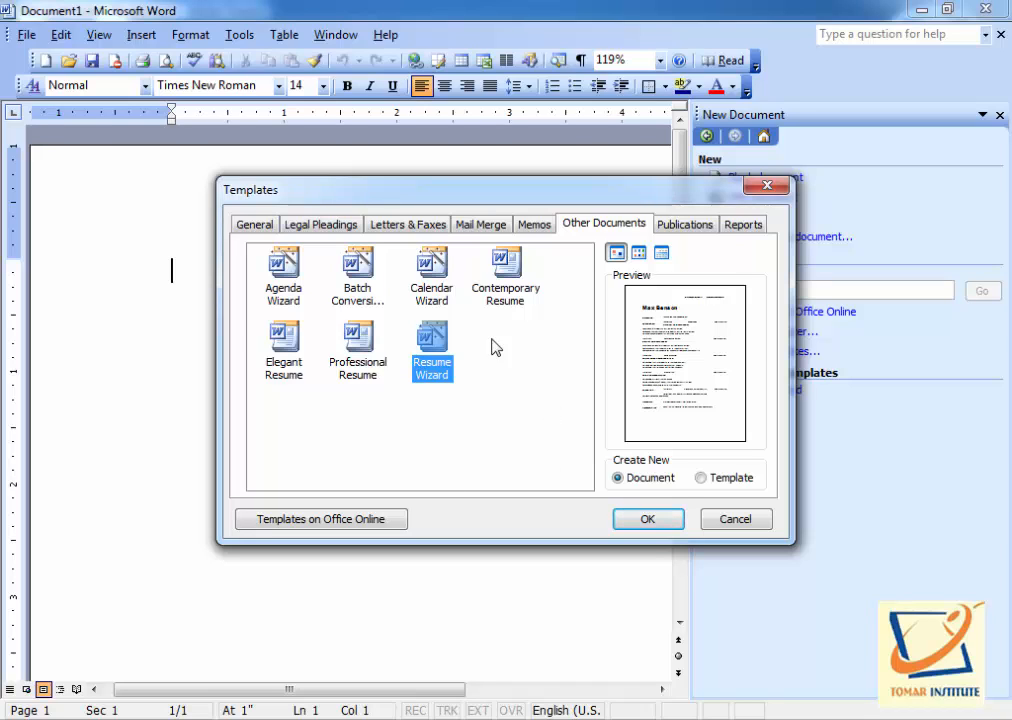
click(668, 520)
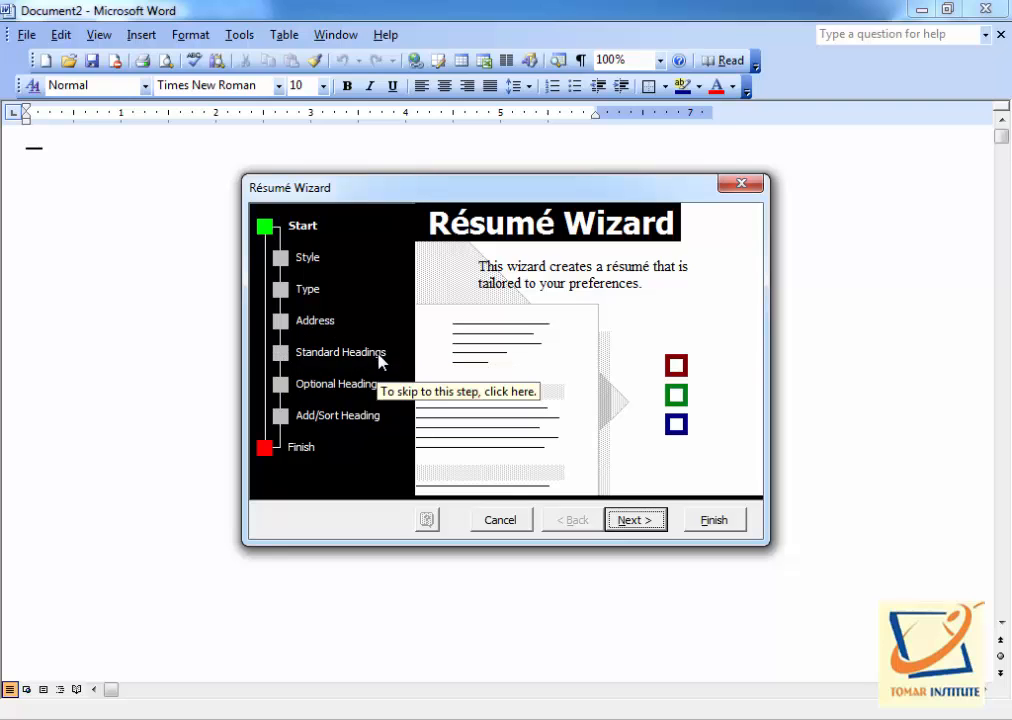
- Generate an entry-level résumé in Professional style, keeping the prefilled contact details and the default headings
click(655, 530)
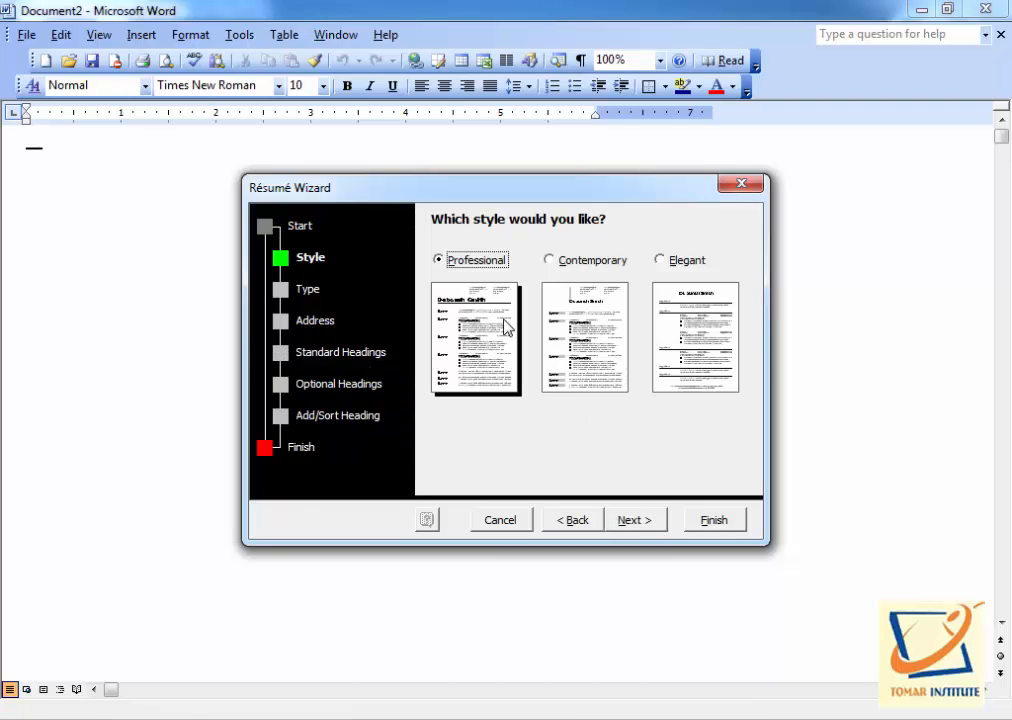
click(630, 520)
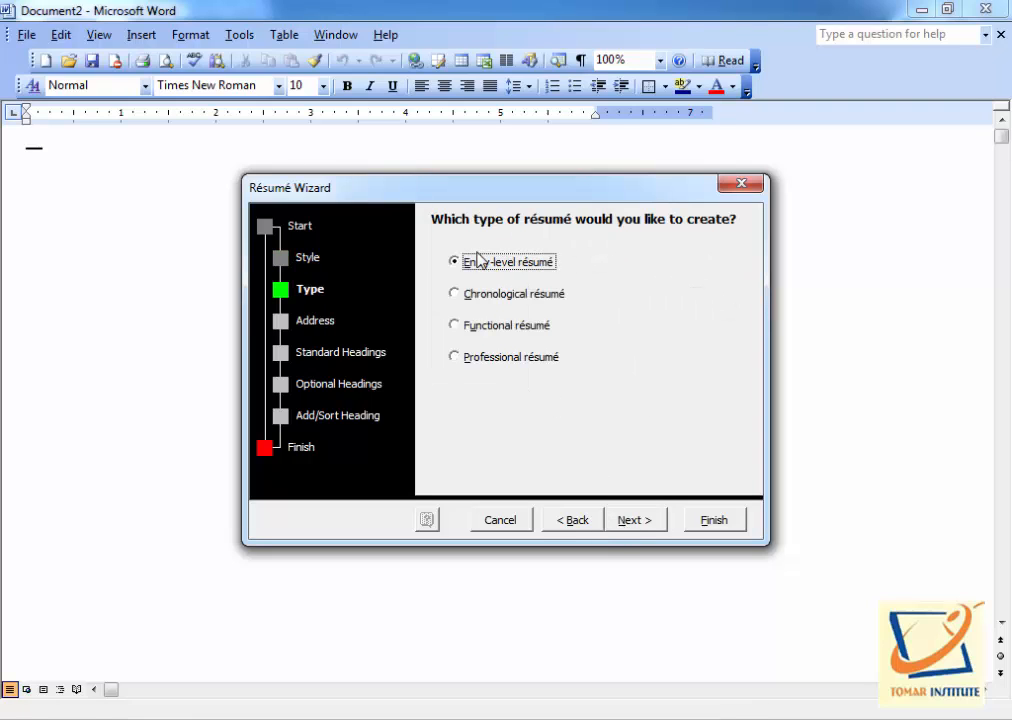
click(638, 522)
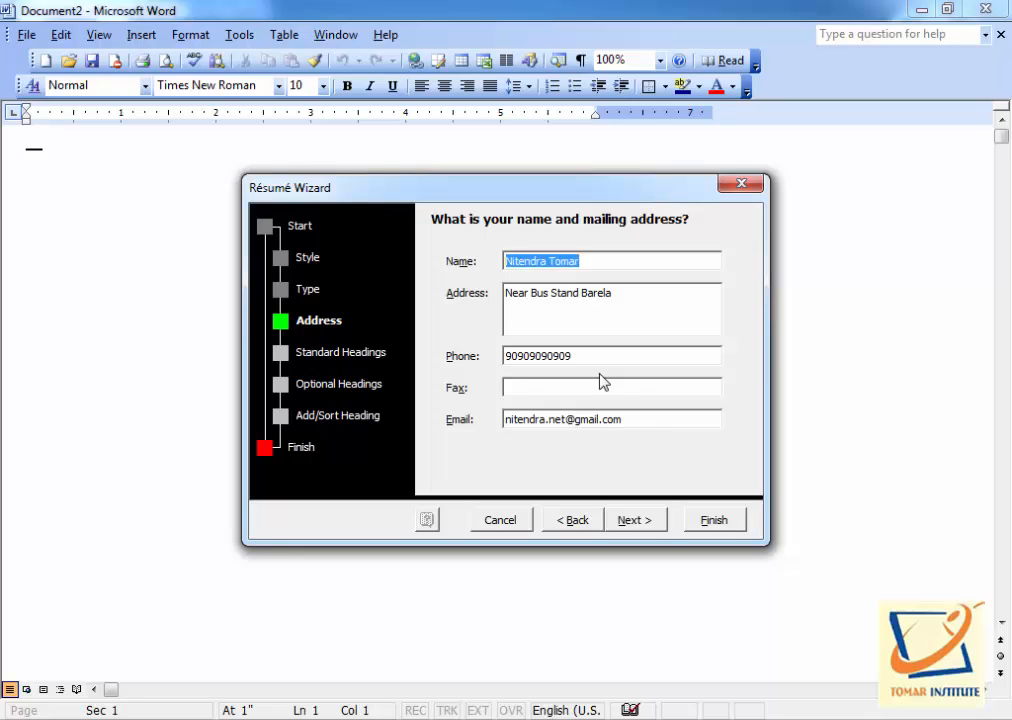
click(641, 521)
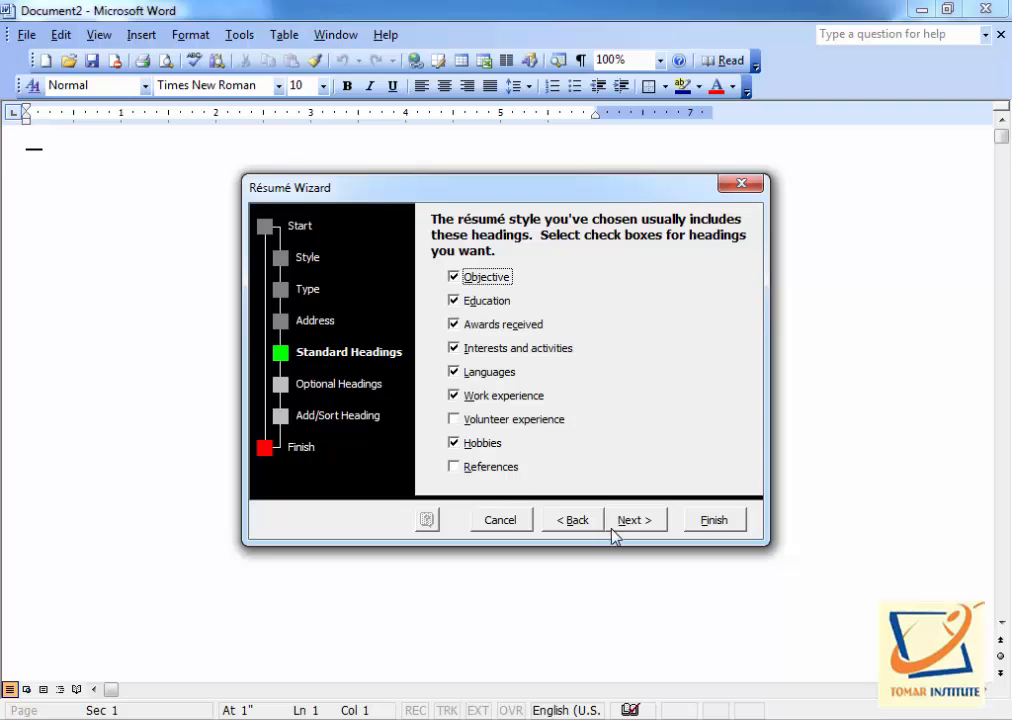
click(641, 521)
click(641, 521)
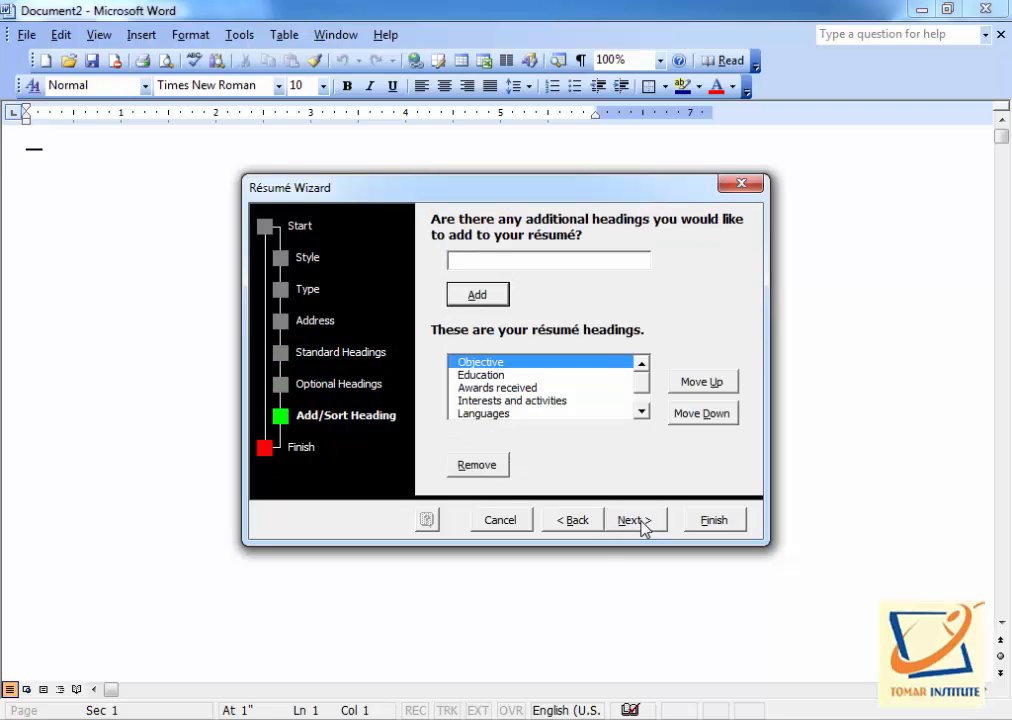
click(644, 522)
click(710, 521)
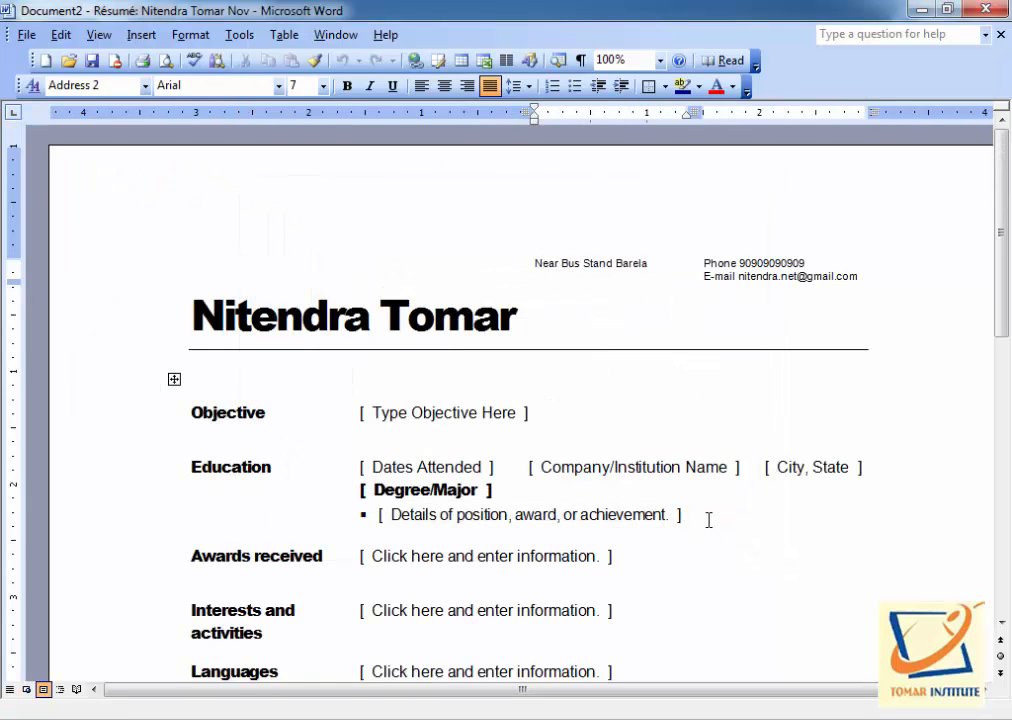
- Review the generated résumé's headings and placeholders, selecting the Objective placeholder and placing the cursor in Education's Dates Attended
scroll(708, 520, down, 5)
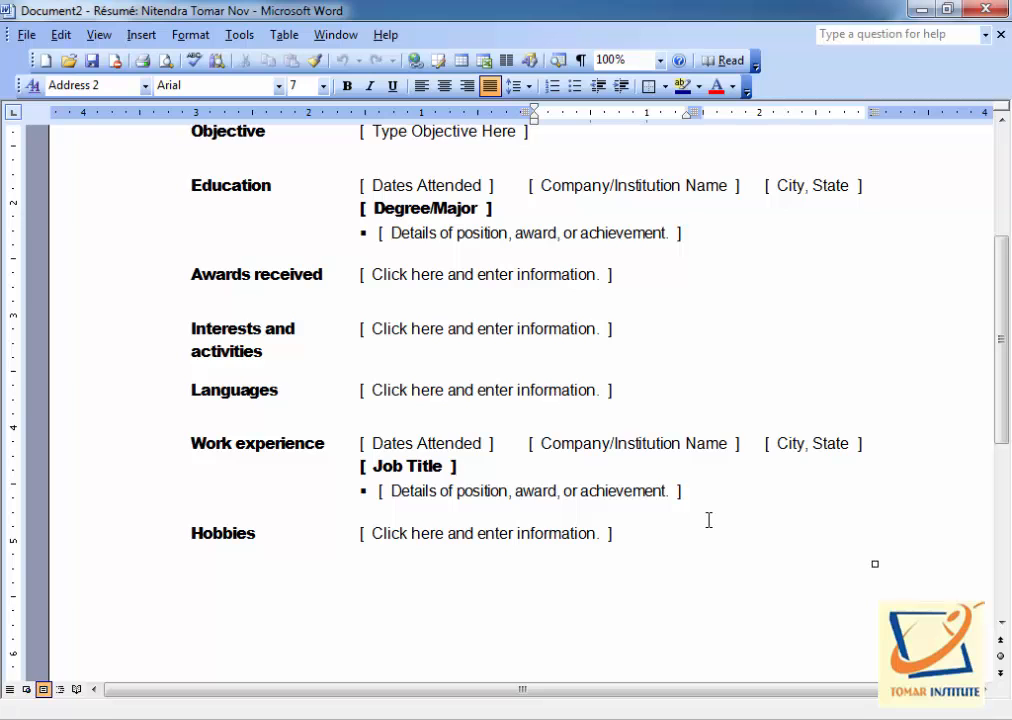
scroll(708, 520, up, 3)
scroll(708, 520, up, 1)
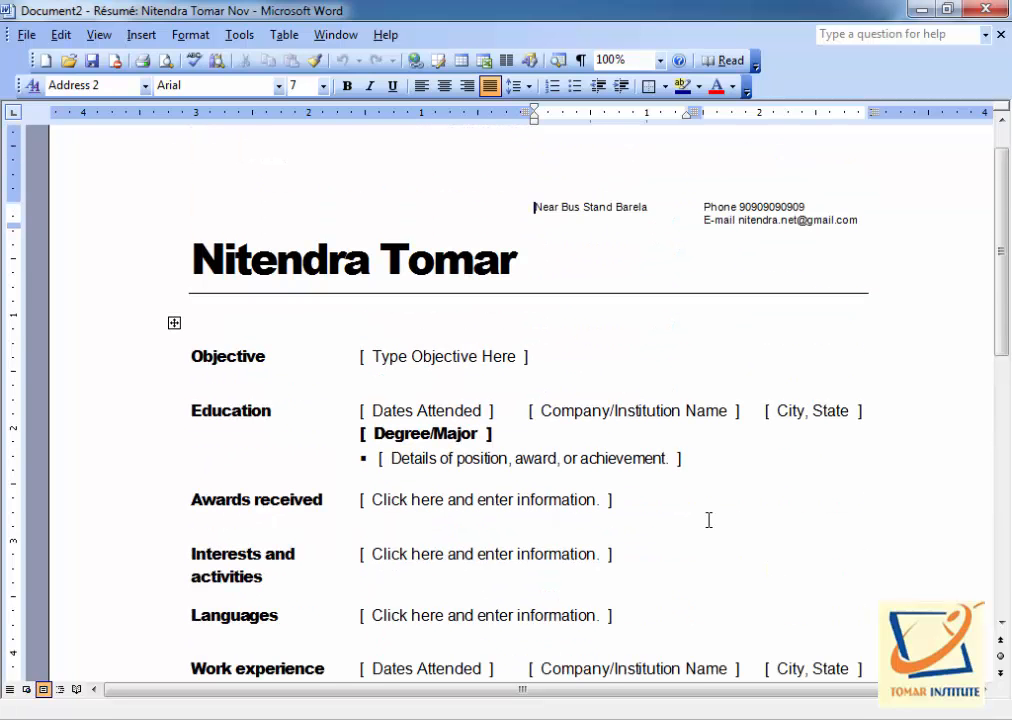
scroll(708, 520, up, 1)
scroll(708, 520, down, 4)
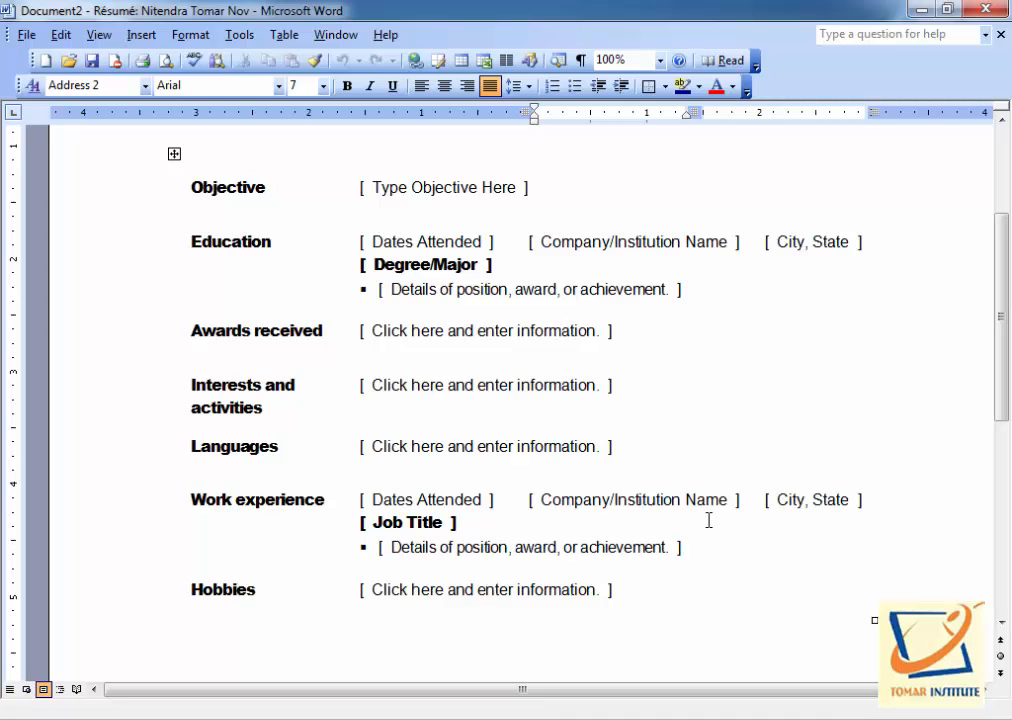
scroll(708, 520, down, 1)
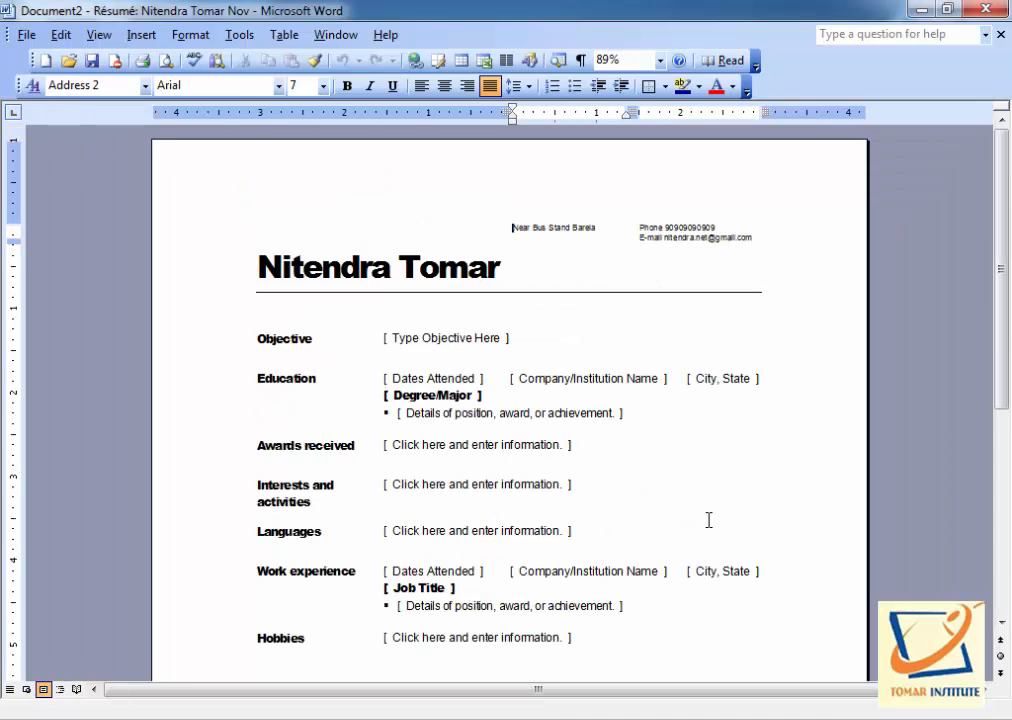
click(464, 338)
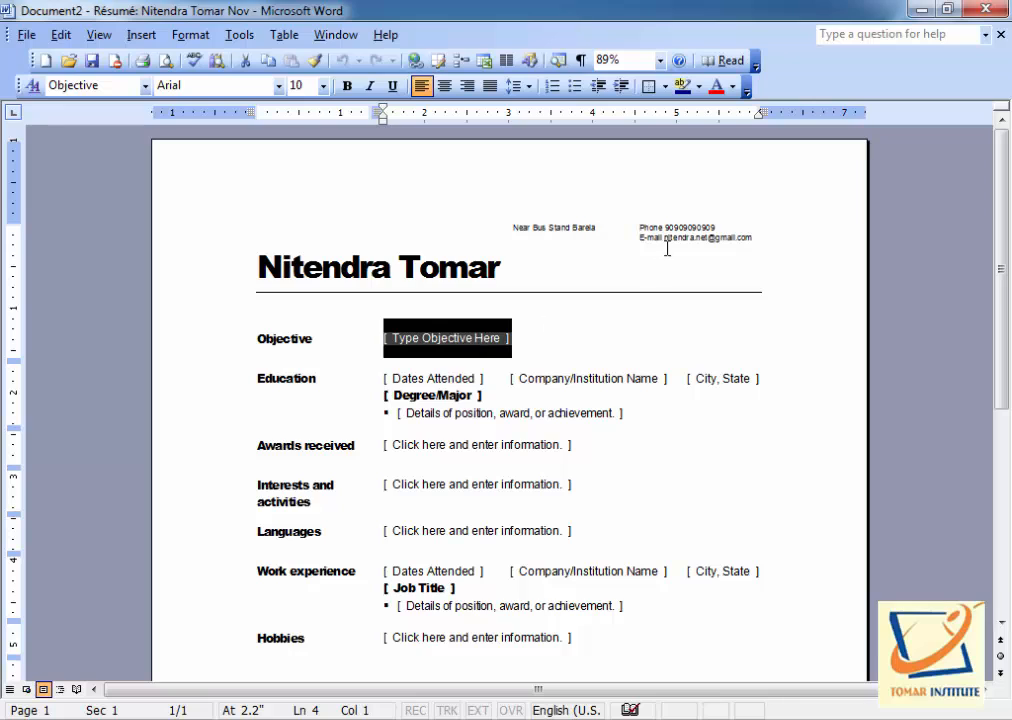
click(456, 382)
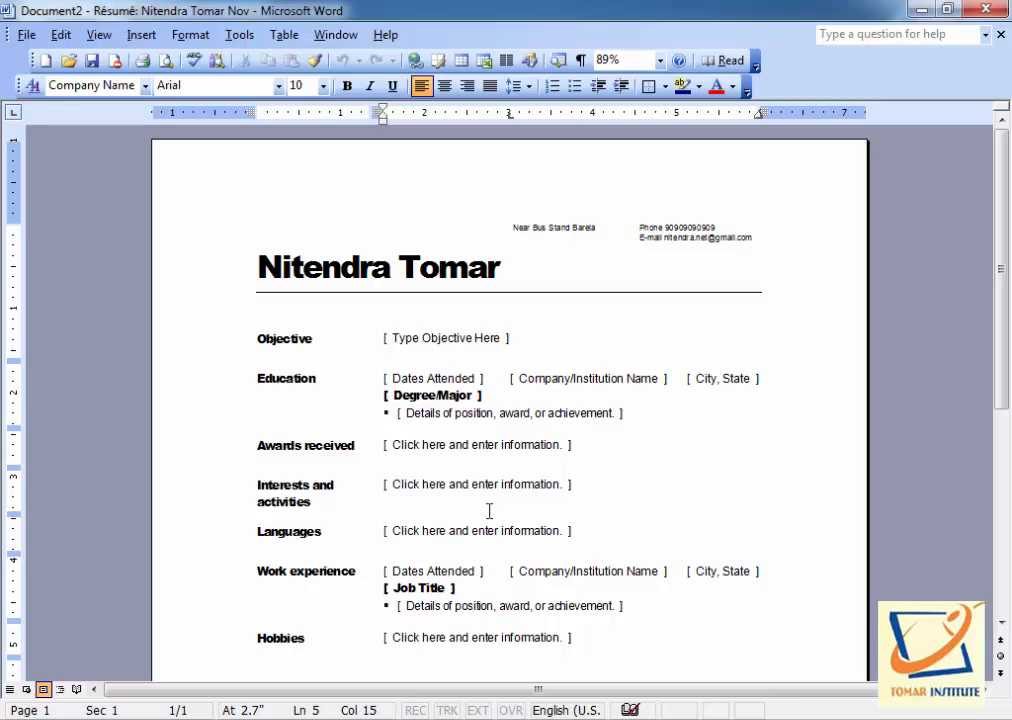
- Switch to the PDF notes in Adobe Reader and read the Q7 answer on Excel data types
mouse_move(578, 719)
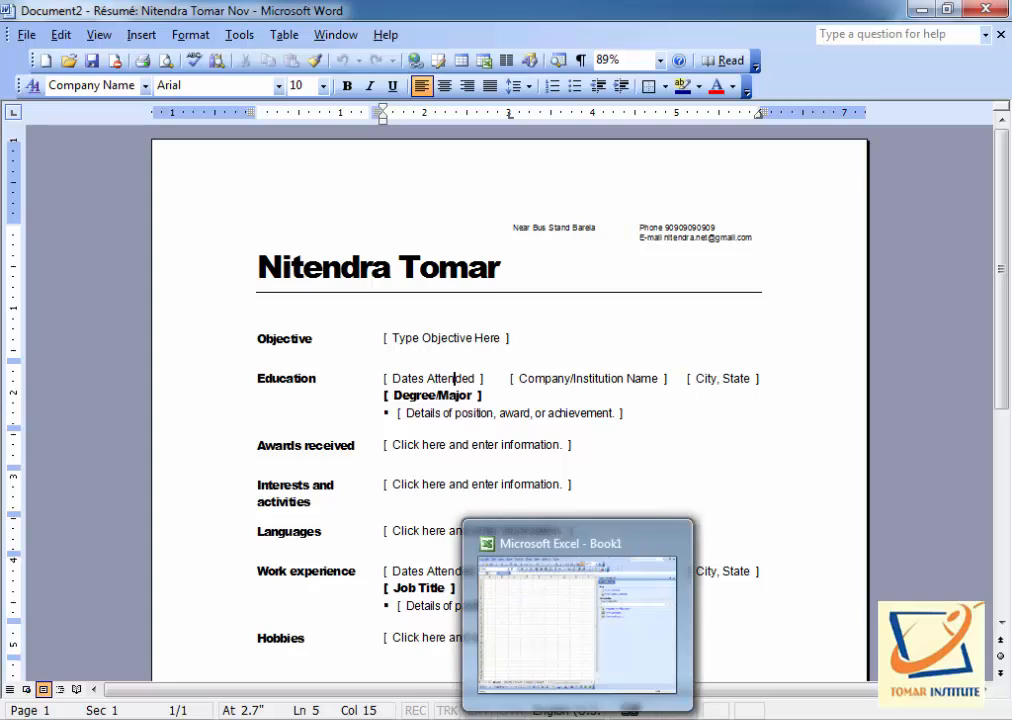
click(526, 719)
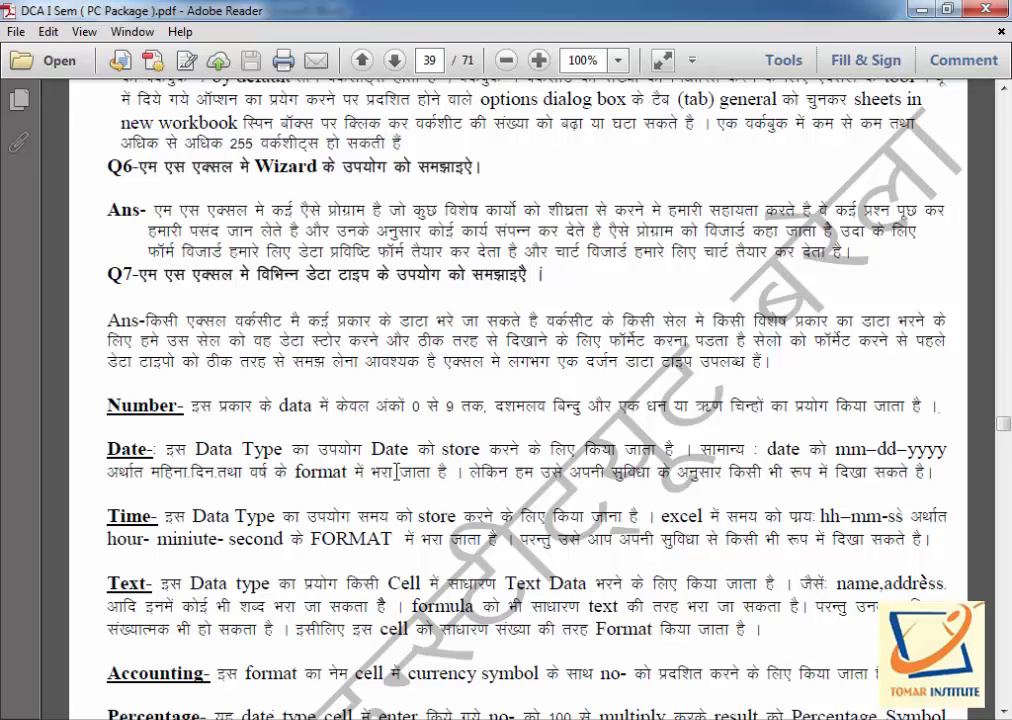
scroll(397, 471, down, 2)
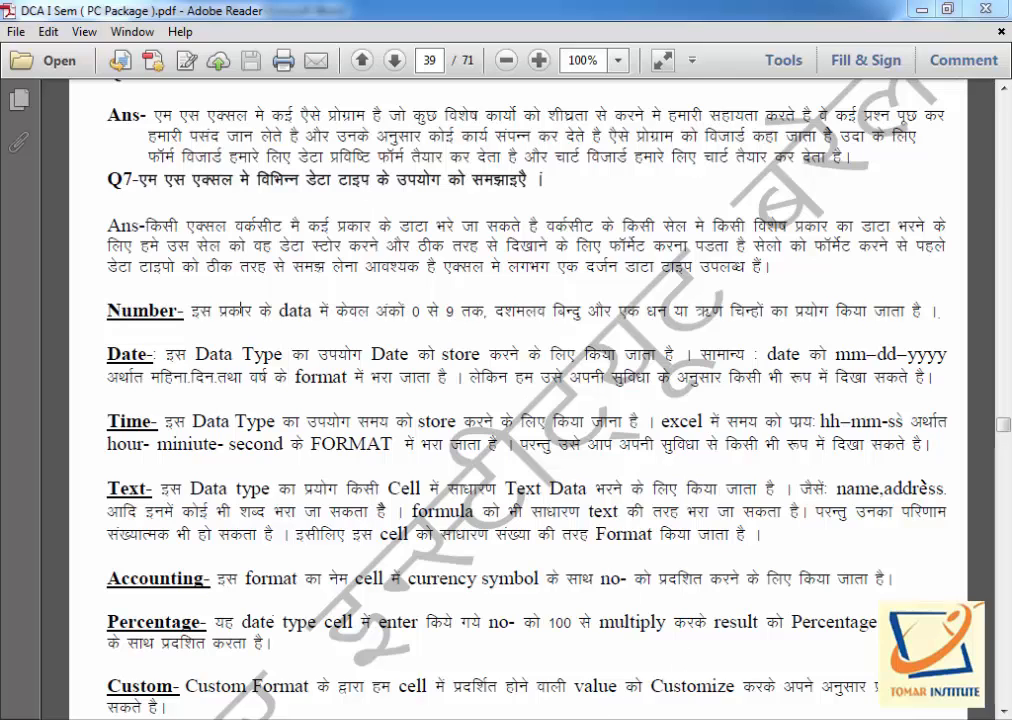
- Switch to Excel's Book1, close the task pane, and enter 574796749 in G5, fgljhlfj in H5 and 1-Jan-2016 in I5
key(alt+Tab)
click(1000, 131)
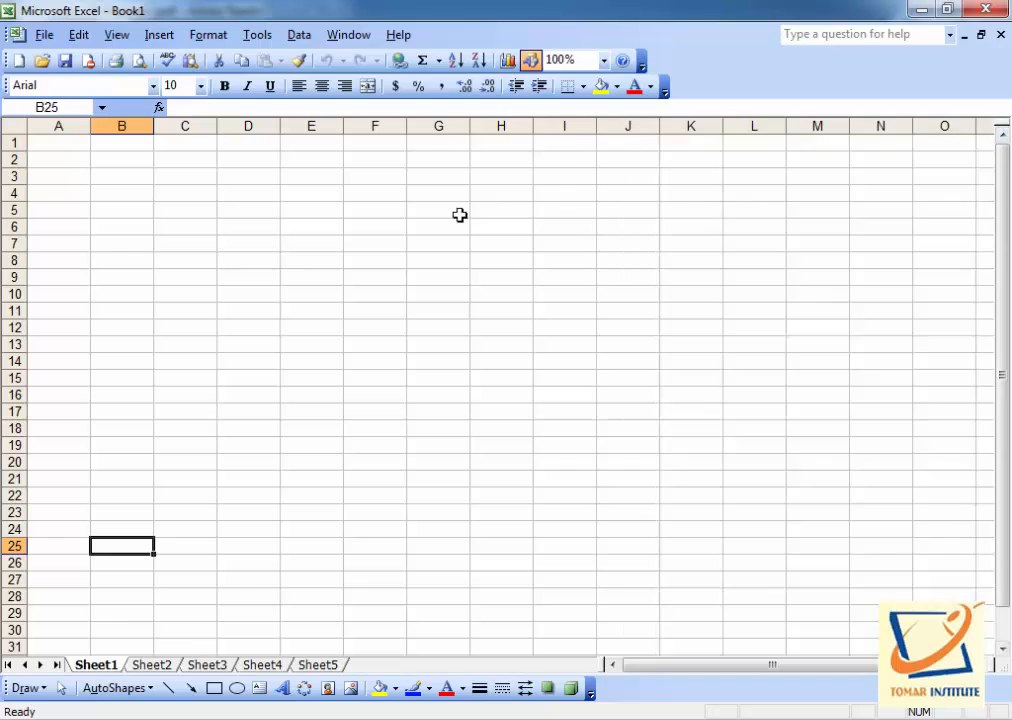
click(459, 213)
text(574796749)
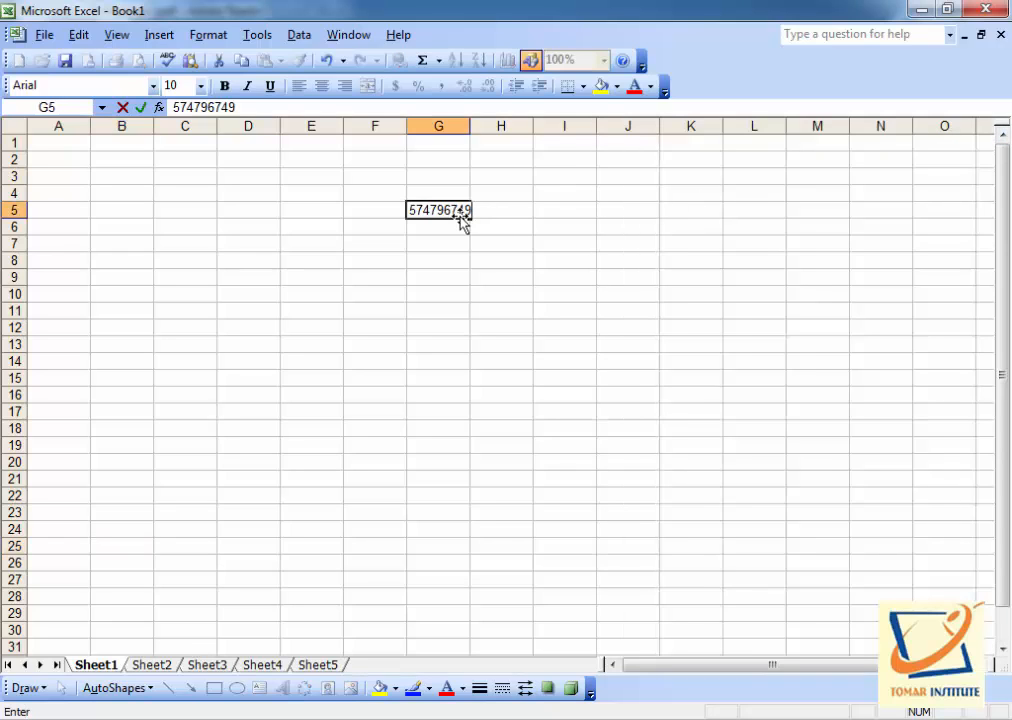
key(Tab)
text(fgljhlfj)
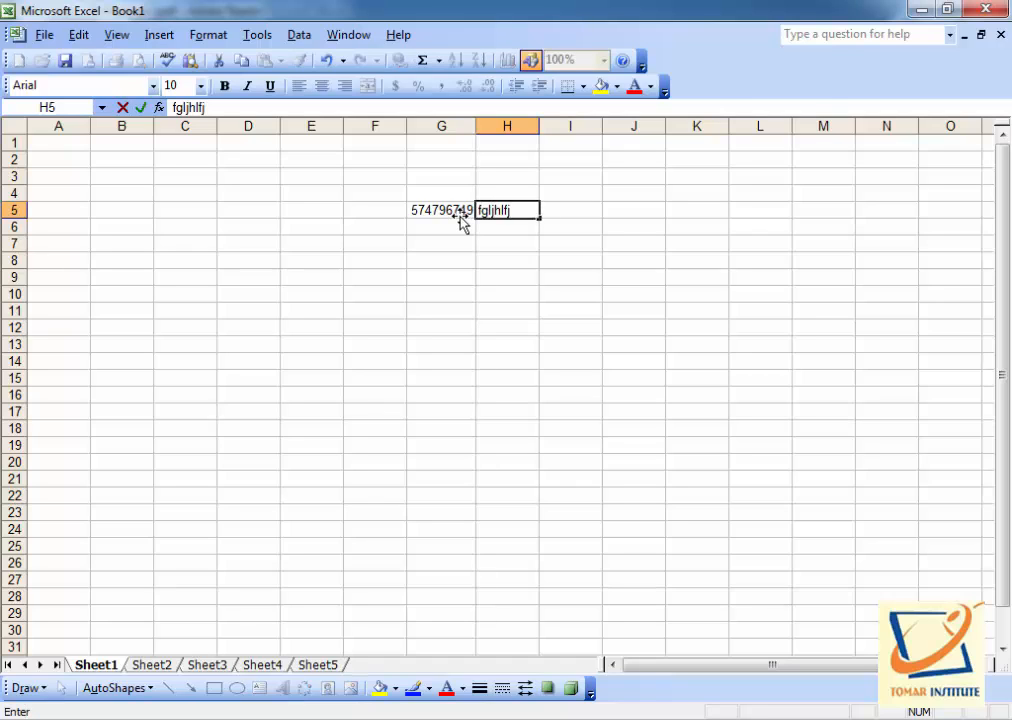
key(Tab)
text(1-)
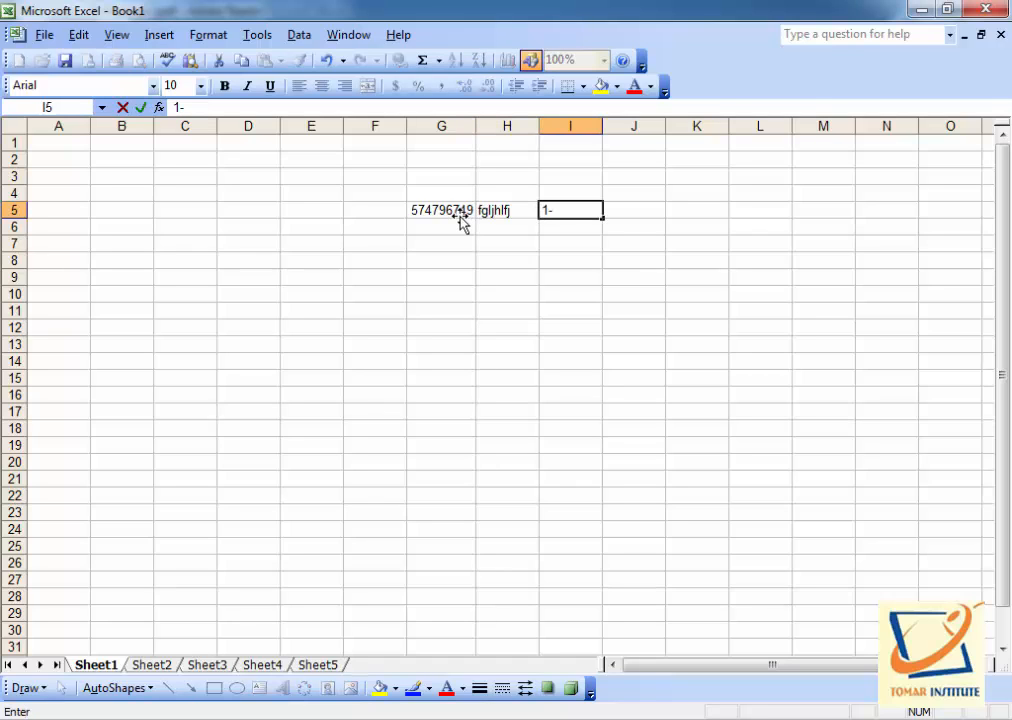
text(Jan-2016)
key(Tab)
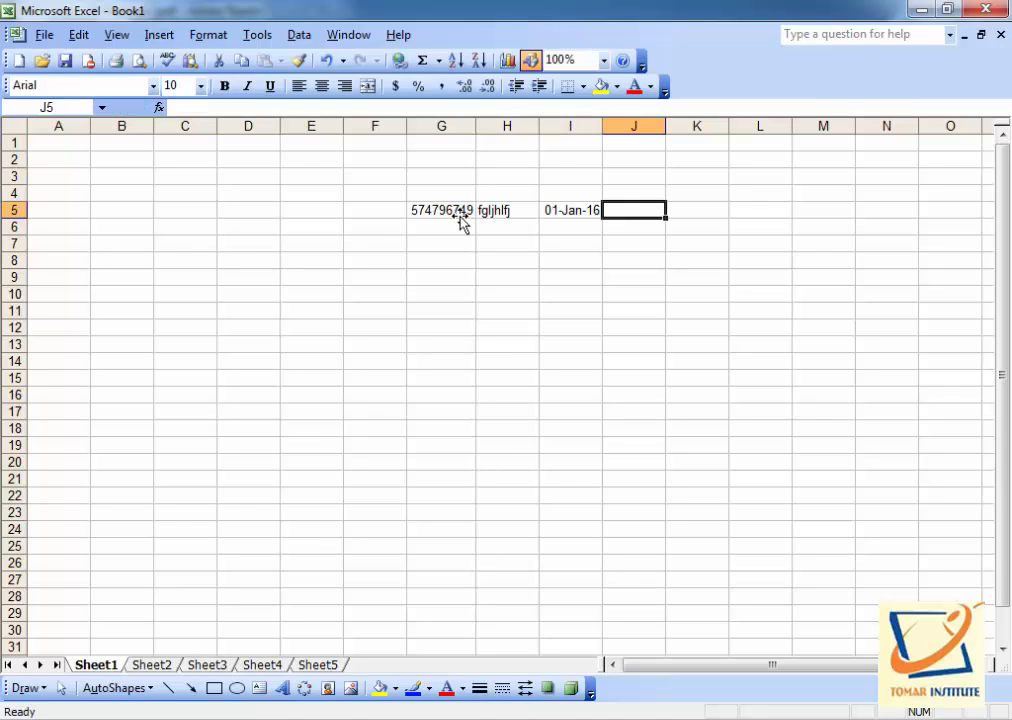
- Inspect the number in G5, the text in H5 and the date in I5 to compare their data types
click(461, 216)
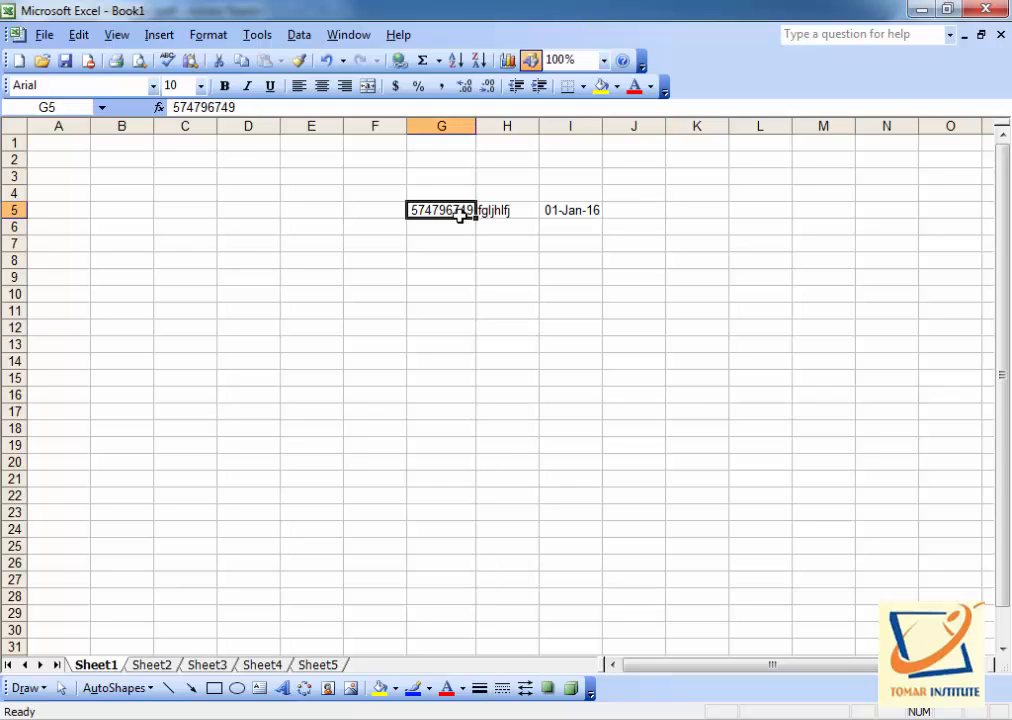
click(501, 210)
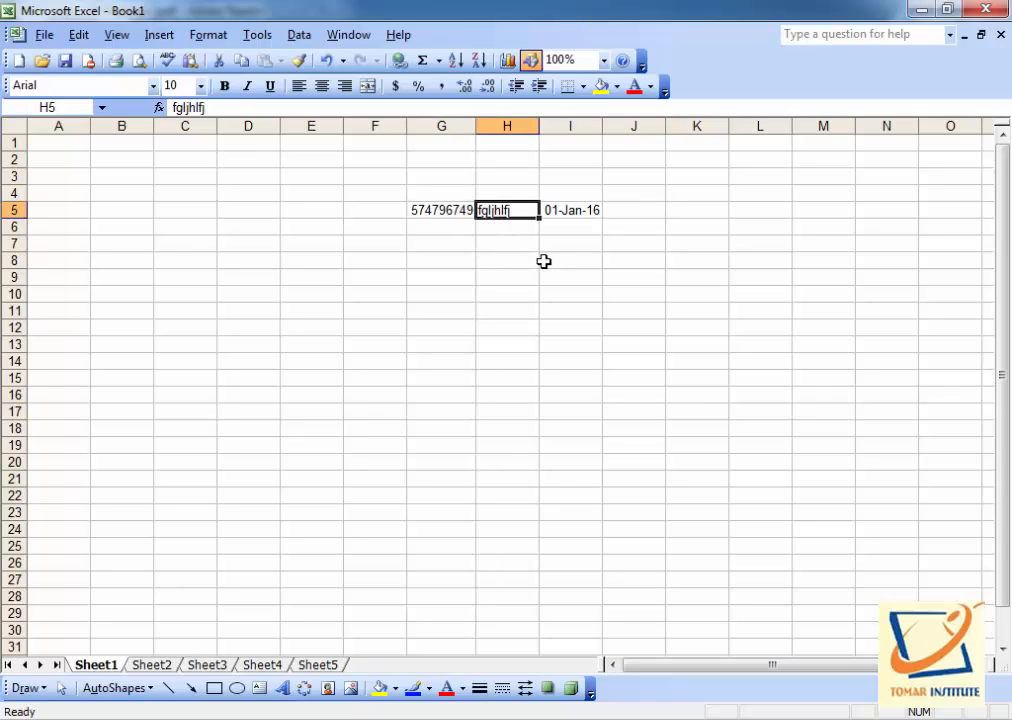
click(592, 213)
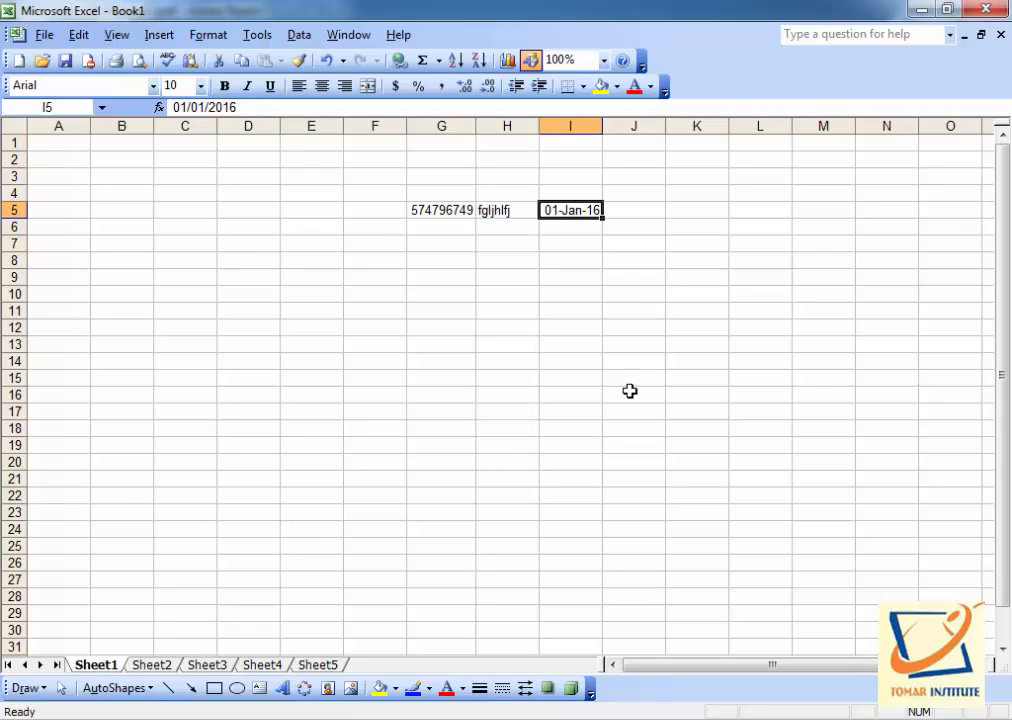
click(438, 210)
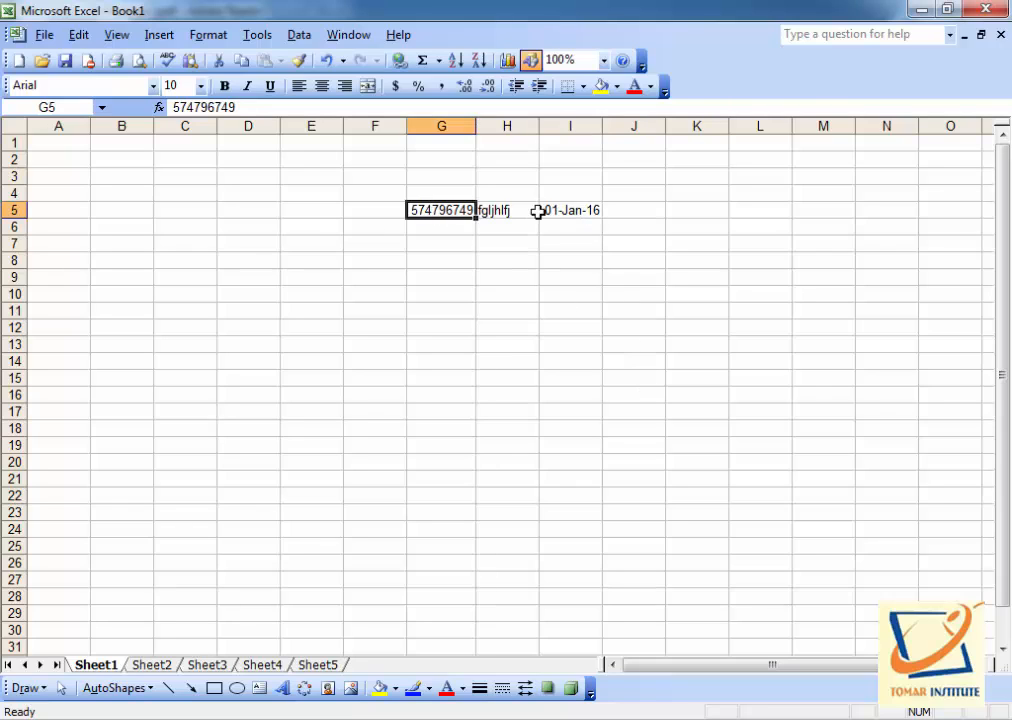
click(567, 211)
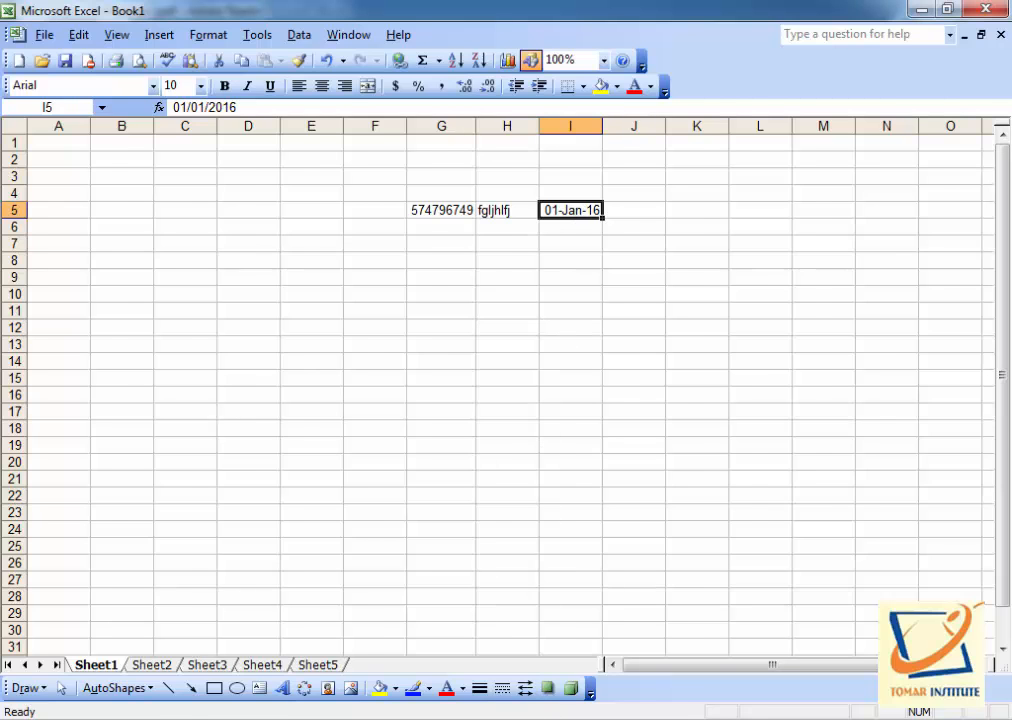
- Return to the PDF notes, highlight the Date heading under Q7, and clear the highlight while reading the data types
click(507, 719)
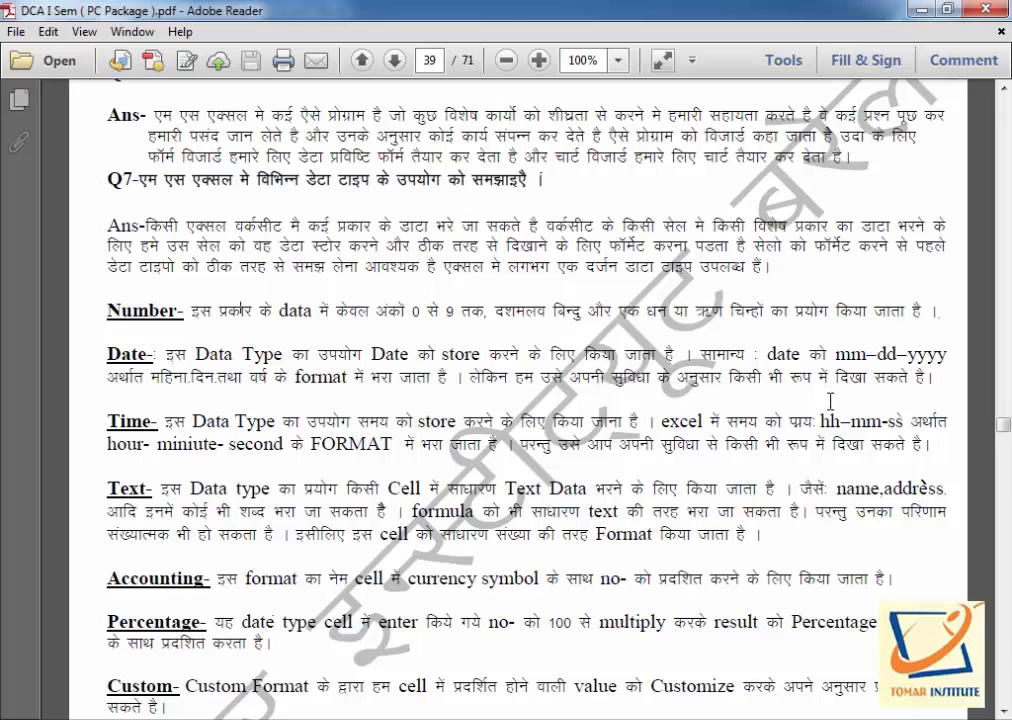
scroll(828, 402, down, 2)
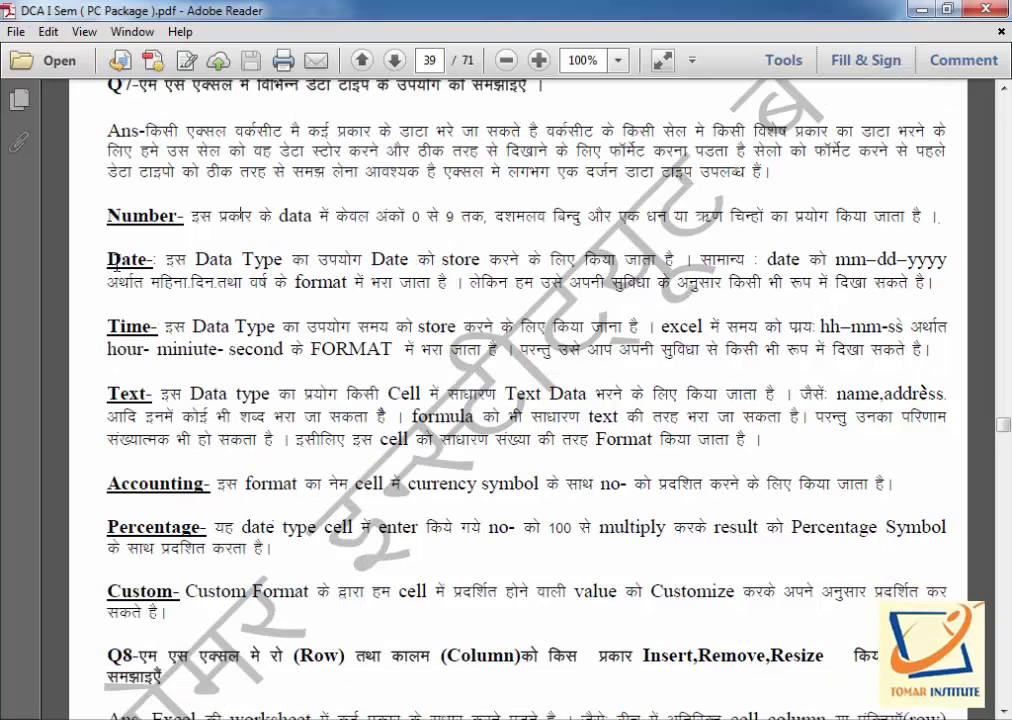
drag(107, 259, 157, 261)
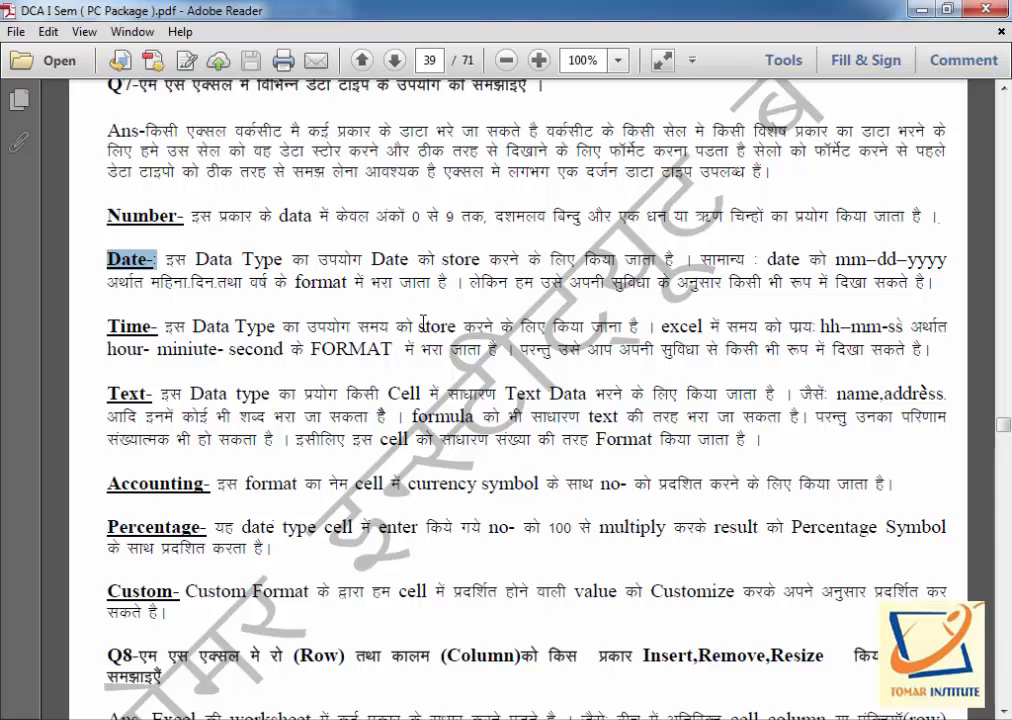
click(168, 292)
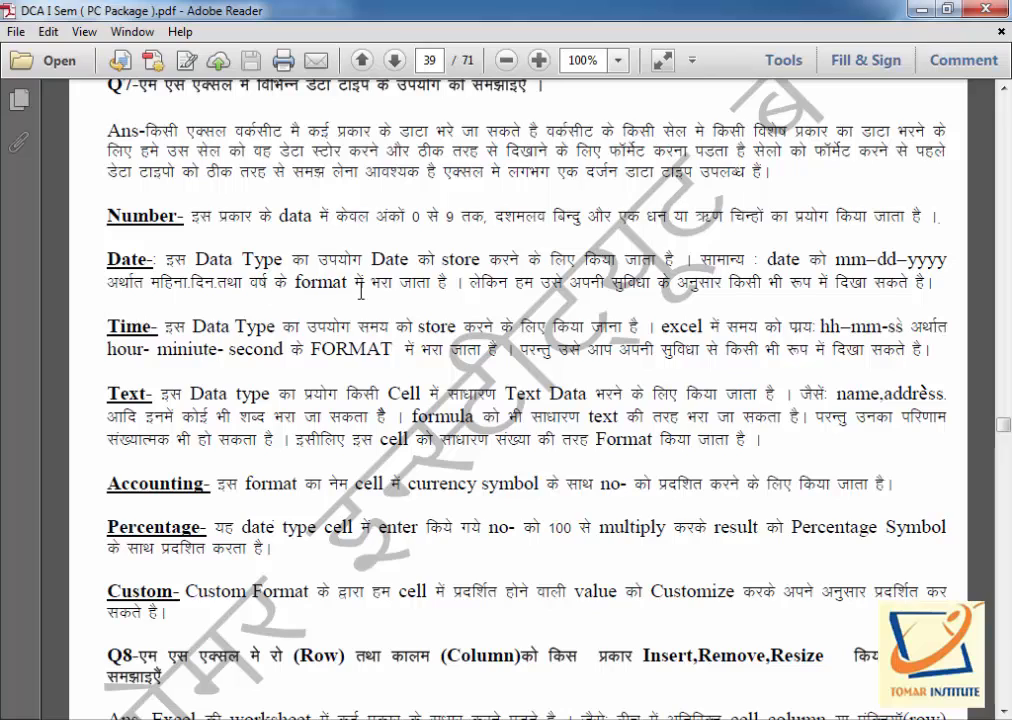
- Read the Date, Time and Text data types under Q7, highlighting mm in the date format and clearing the highlight
double_click(858, 261)
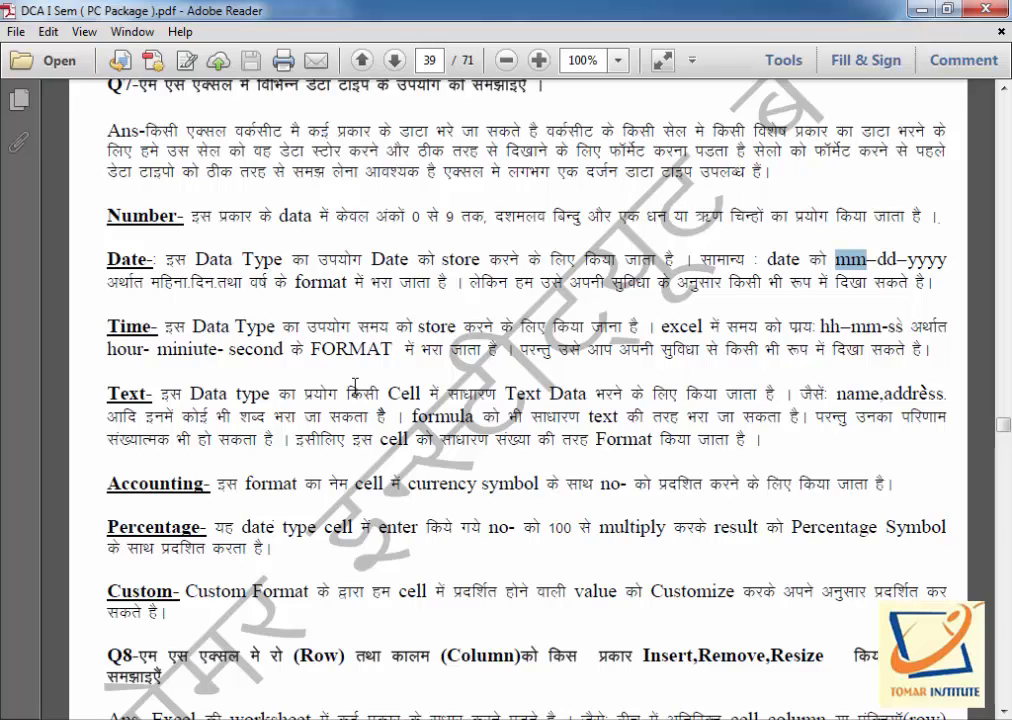
scroll(278, 305, down, 1)
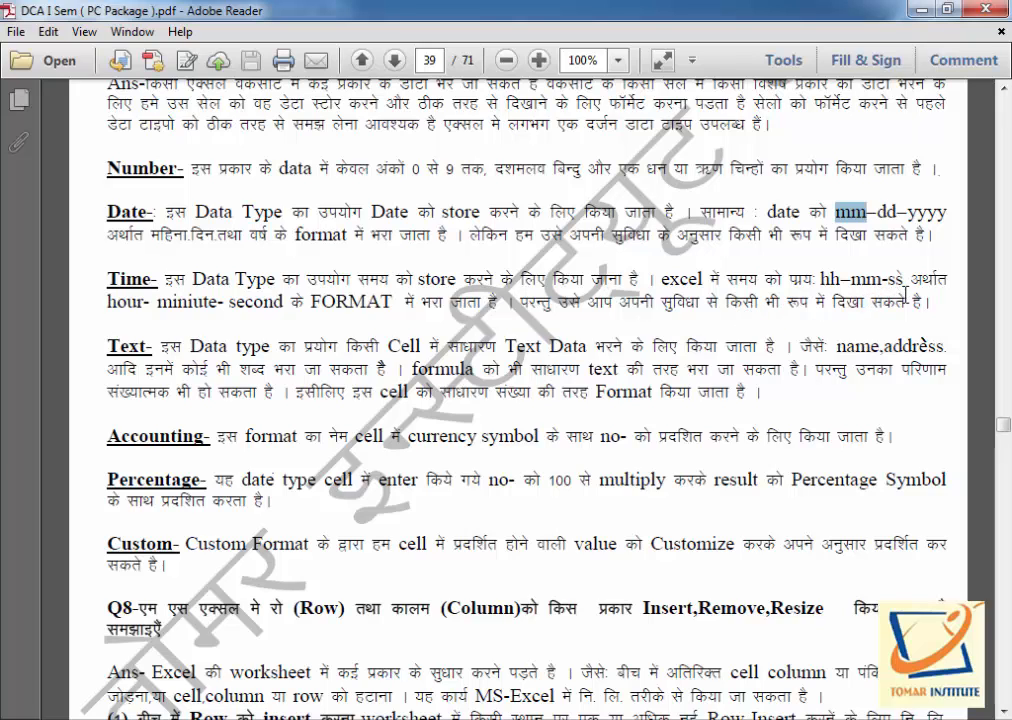
click(839, 284)
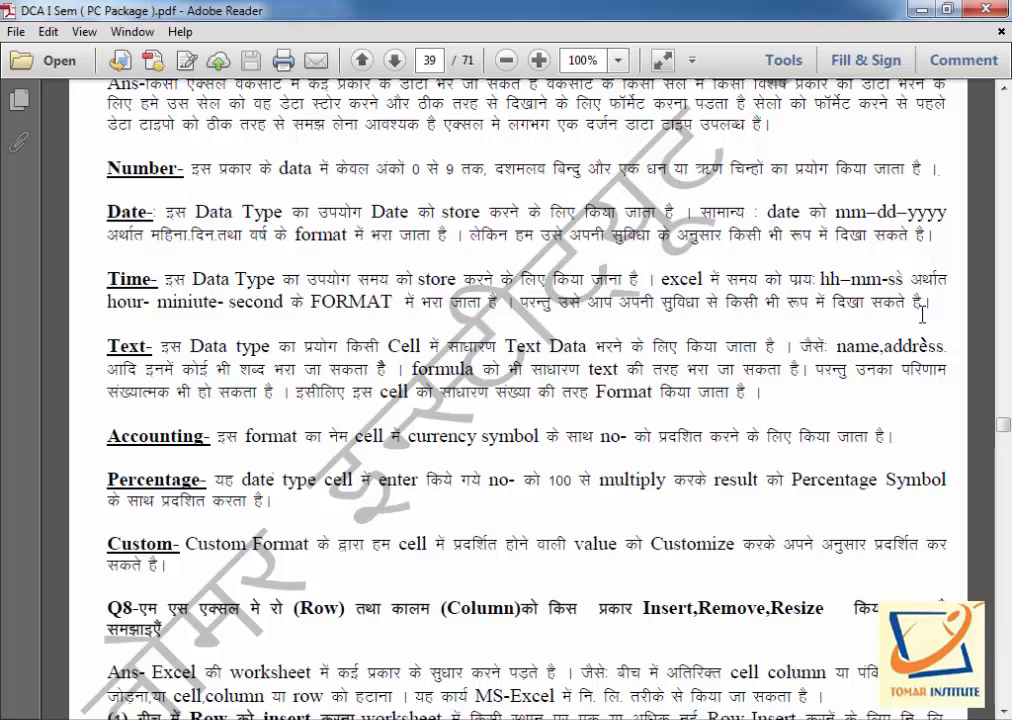
scroll(160, 340, down, 2)
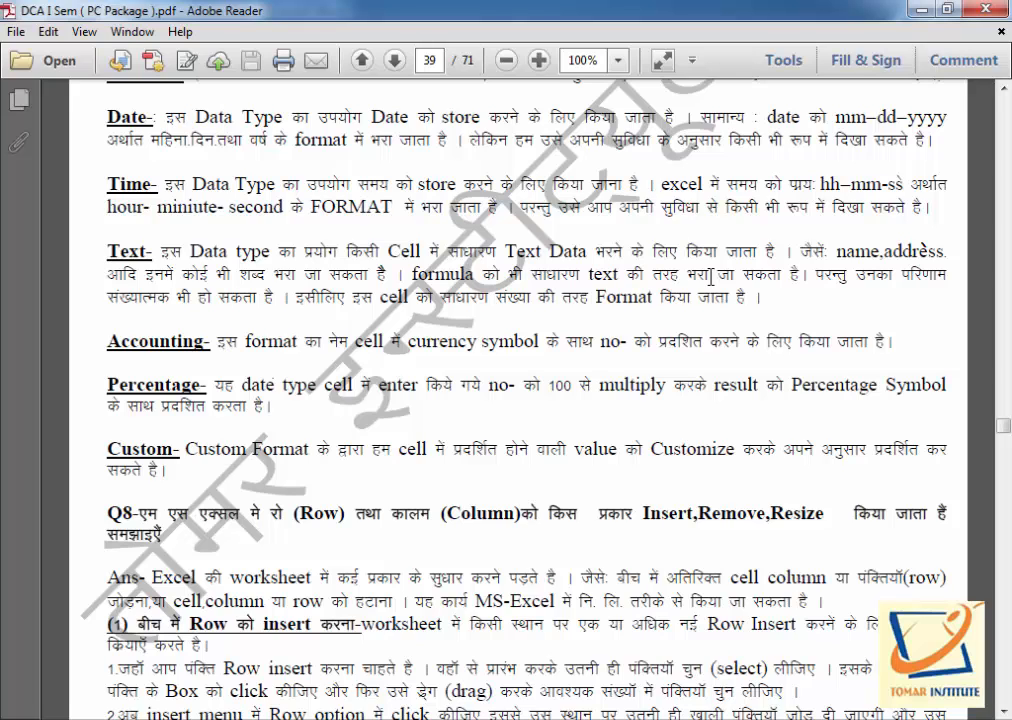
scroll(530, 250, down, 2)
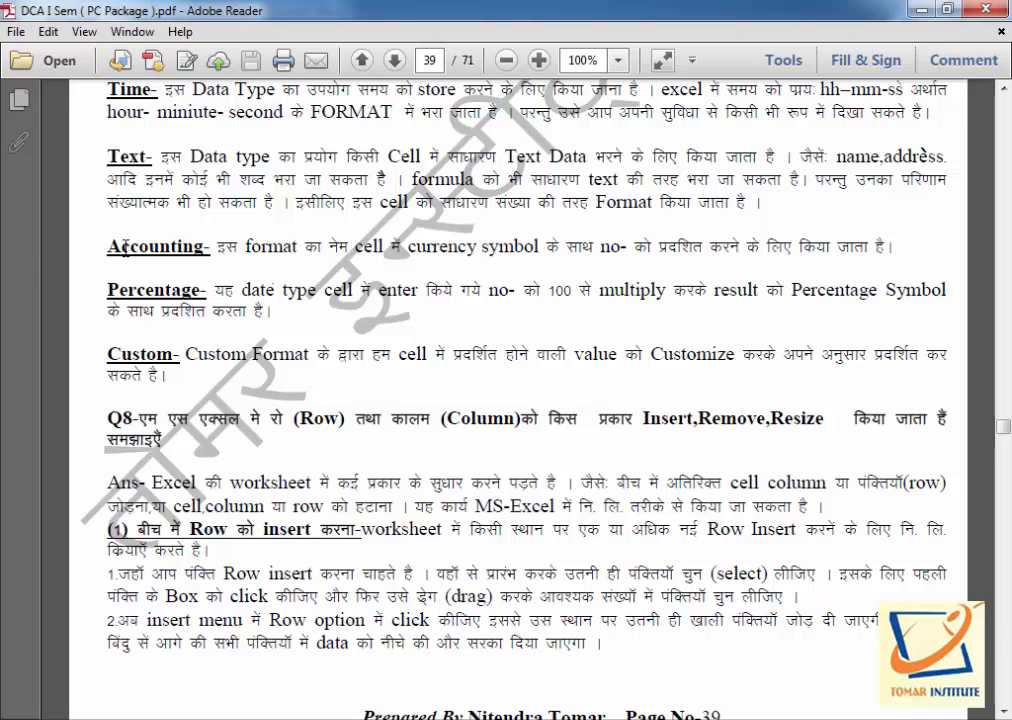
- Highlight the Accounting heading and the Percentage and Custom paragraphs in turn while reading the remaining Q7 data types
drag(108, 247, 217, 247)
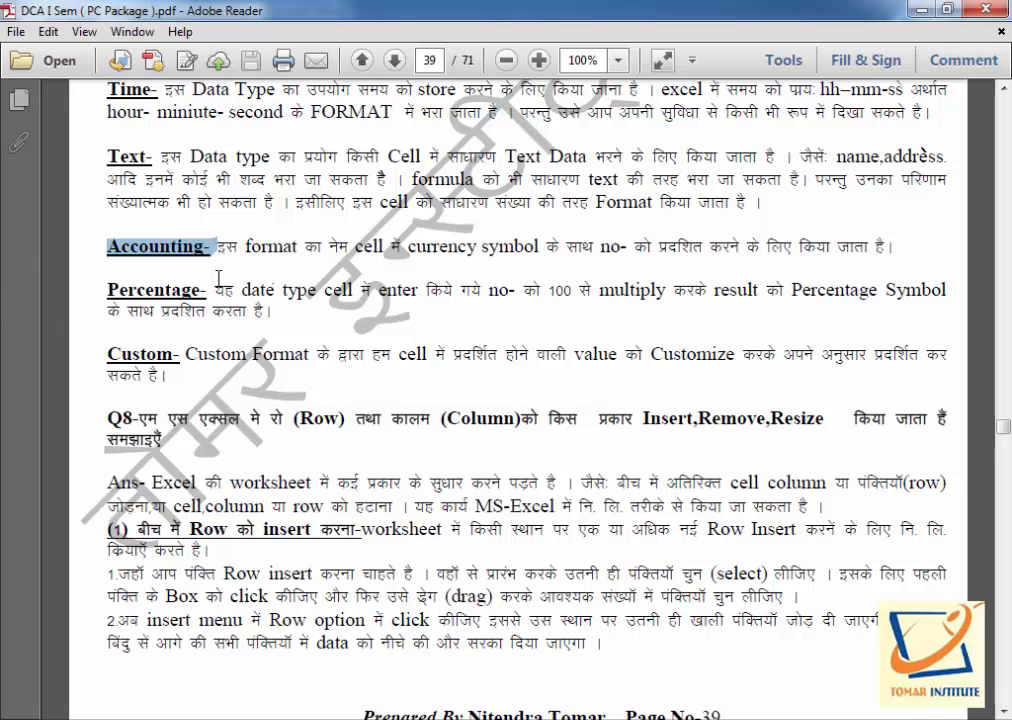
scroll(218, 280, down, 1)
drag(108, 242, 255, 262)
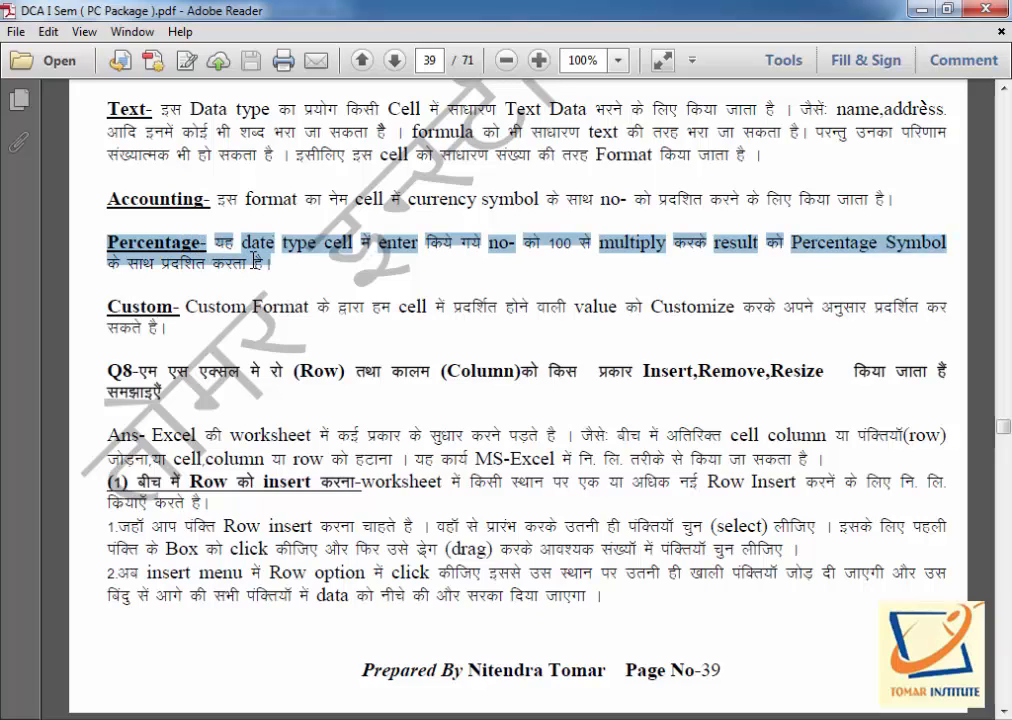
drag(92, 302, 174, 334)
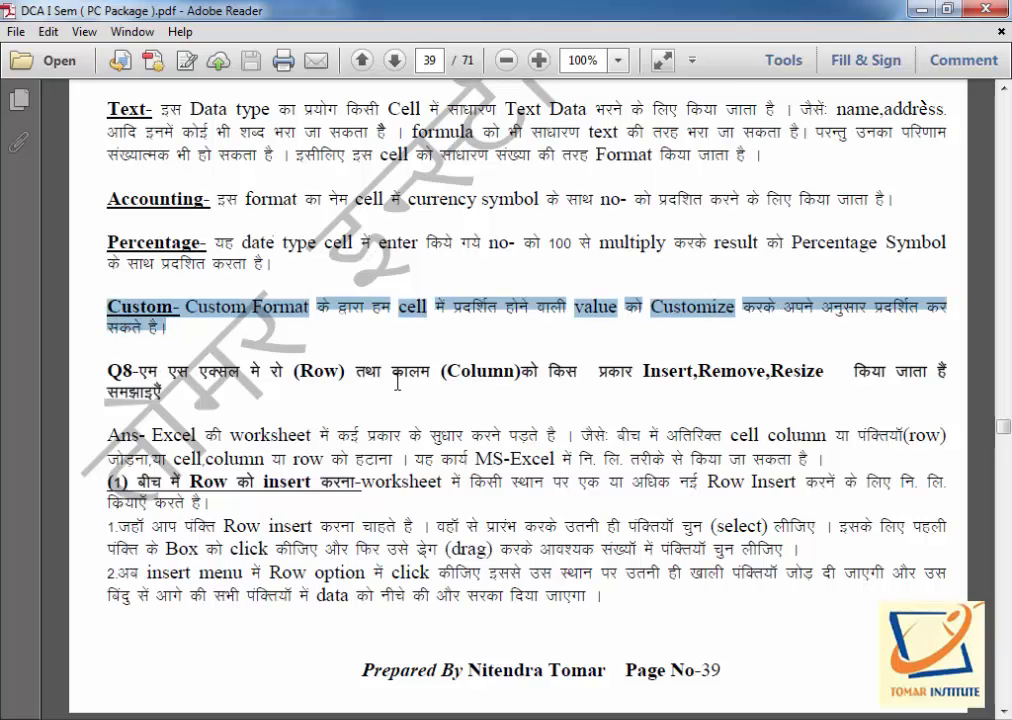
click(318, 302)
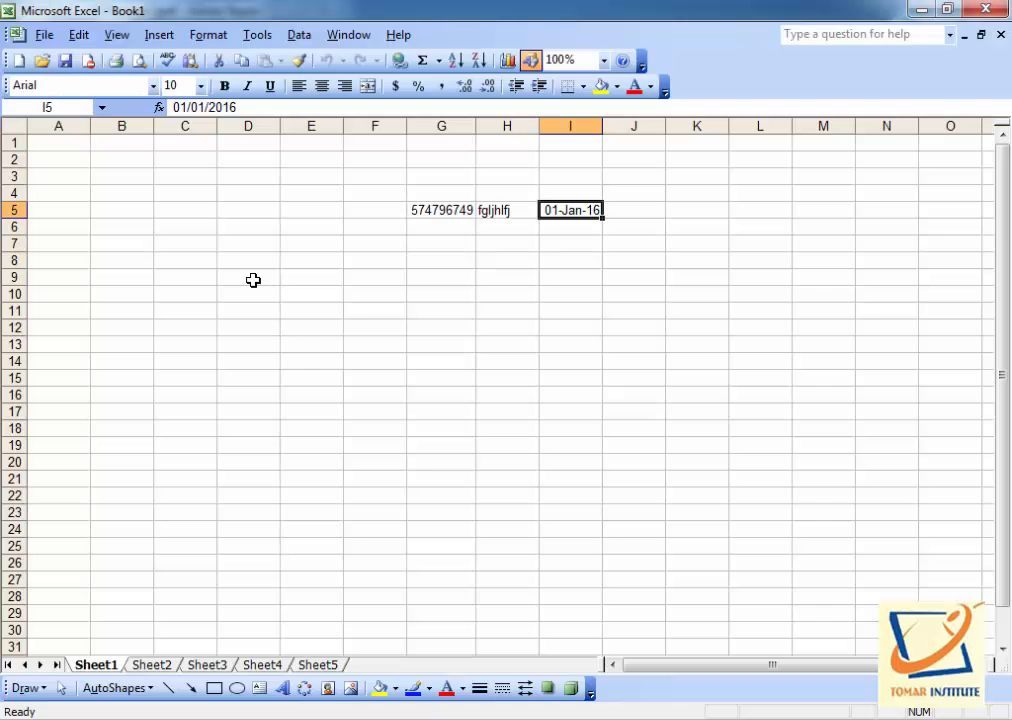
- In Excel's Book1, format cells D9:G14 as Date using the *Wednesday, March 14, 2001 type
drag(253, 280, 452, 363)
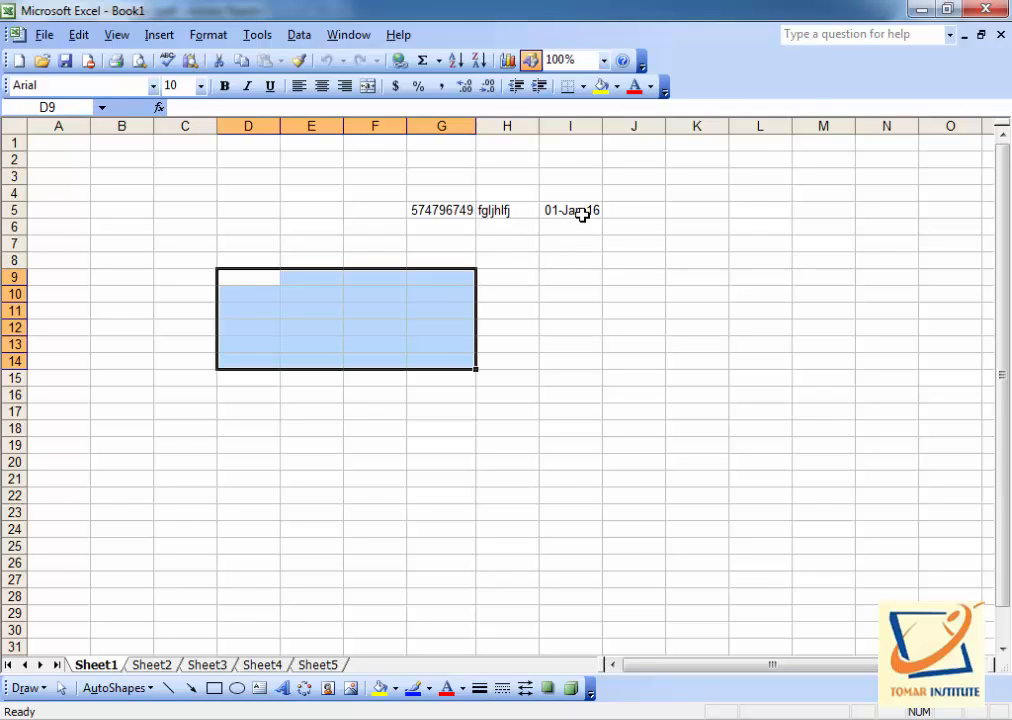
click(208, 36)
click(228, 57)
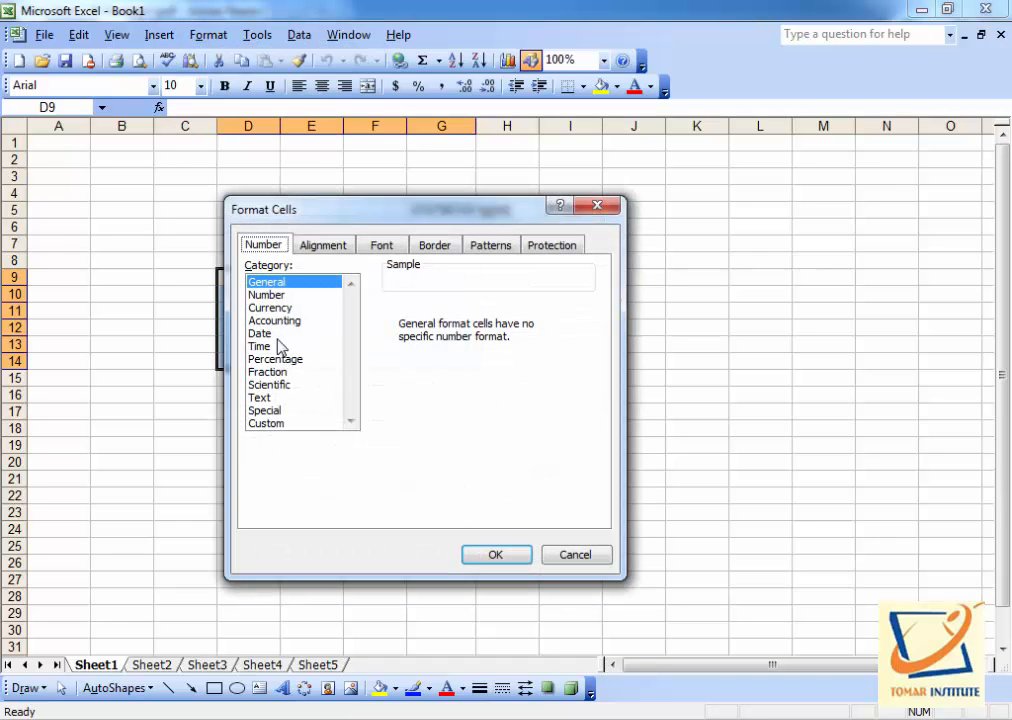
click(279, 337)
click(476, 339)
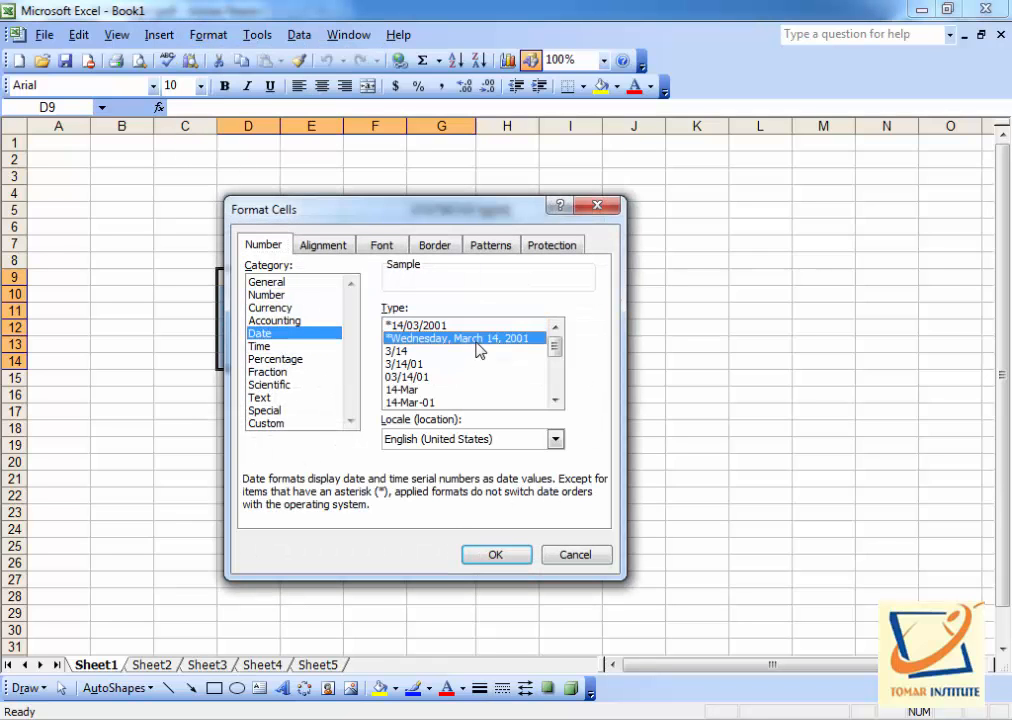
click(475, 556)
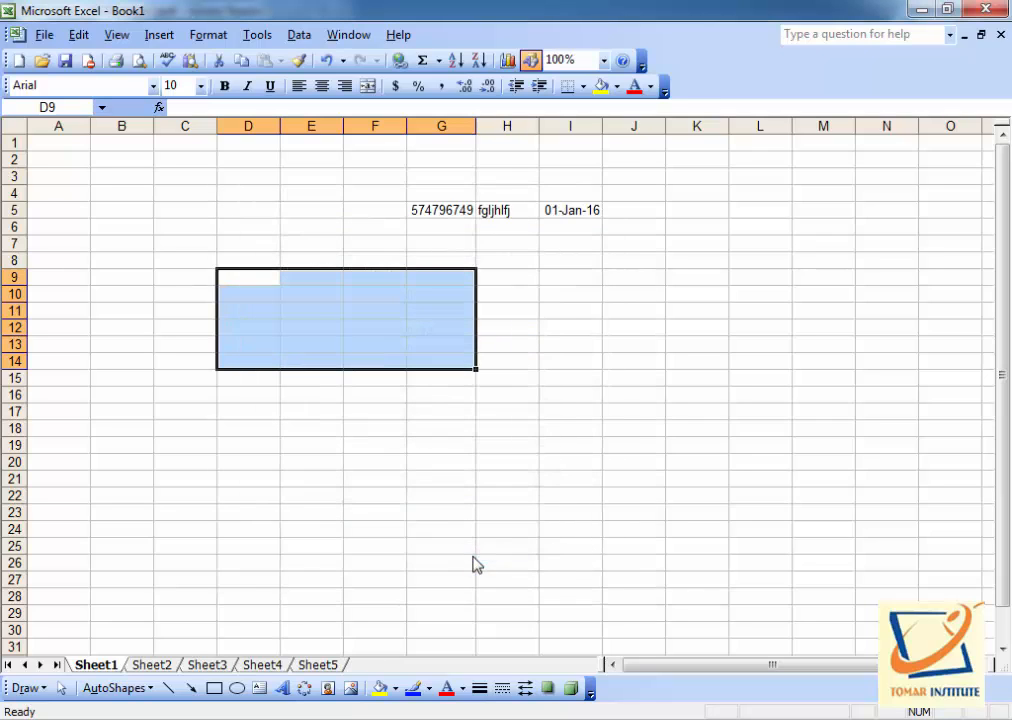
- Enter the dates 3-11-2016 in E10 and 2-Jan-2015 in F10
click(300, 300)
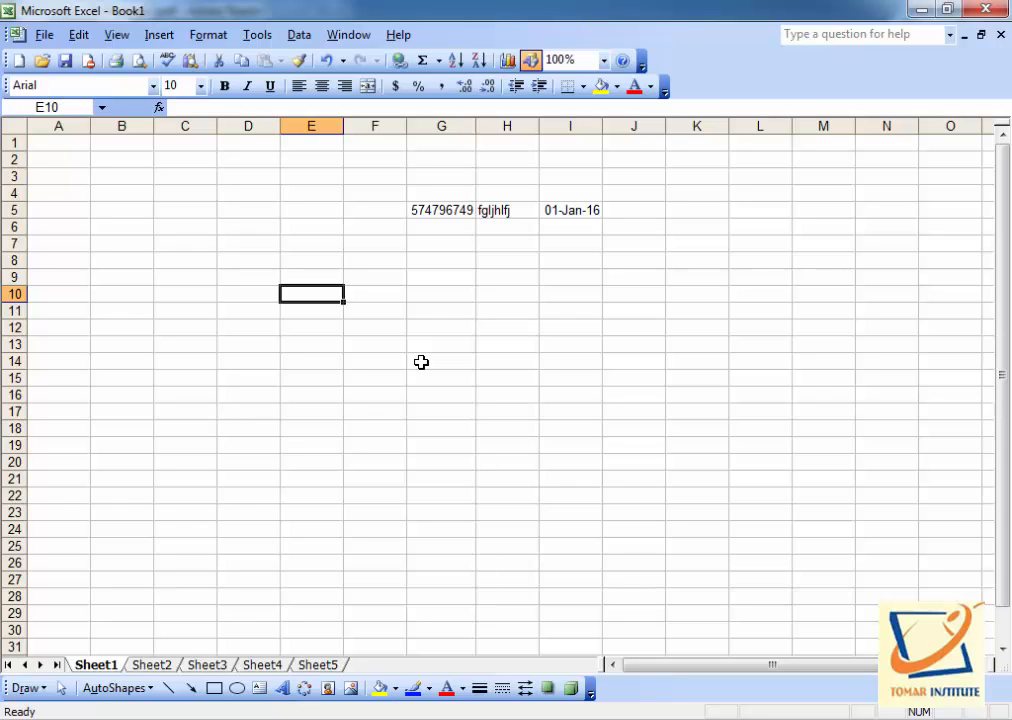
text(3-No)
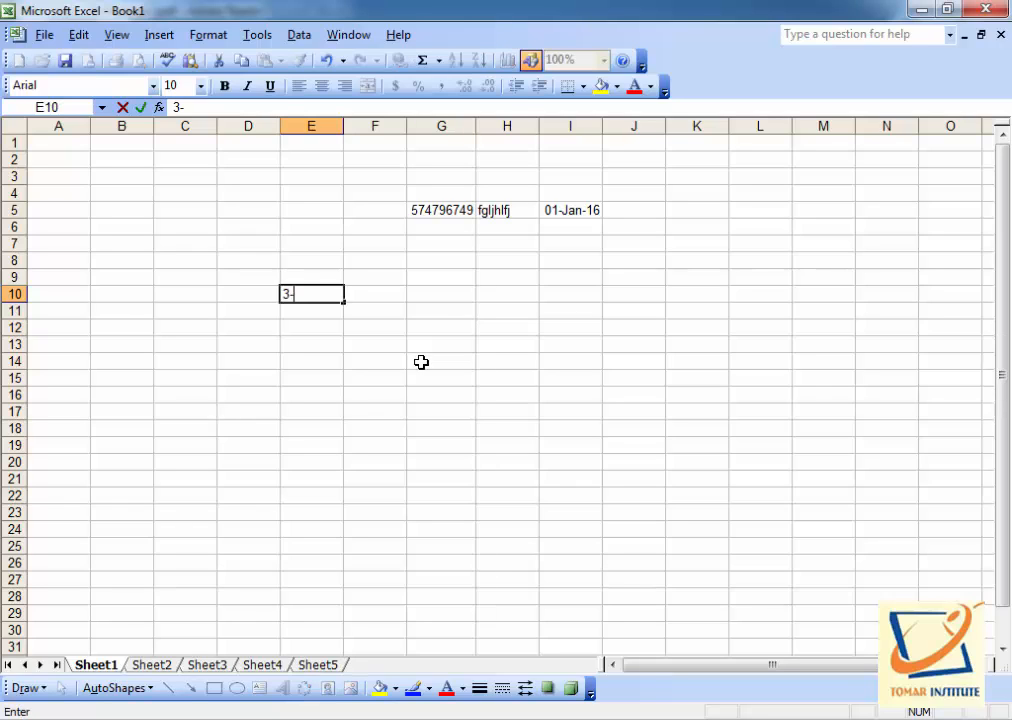
key(BackSpace)
key(BackSpace)
text(11-2016)
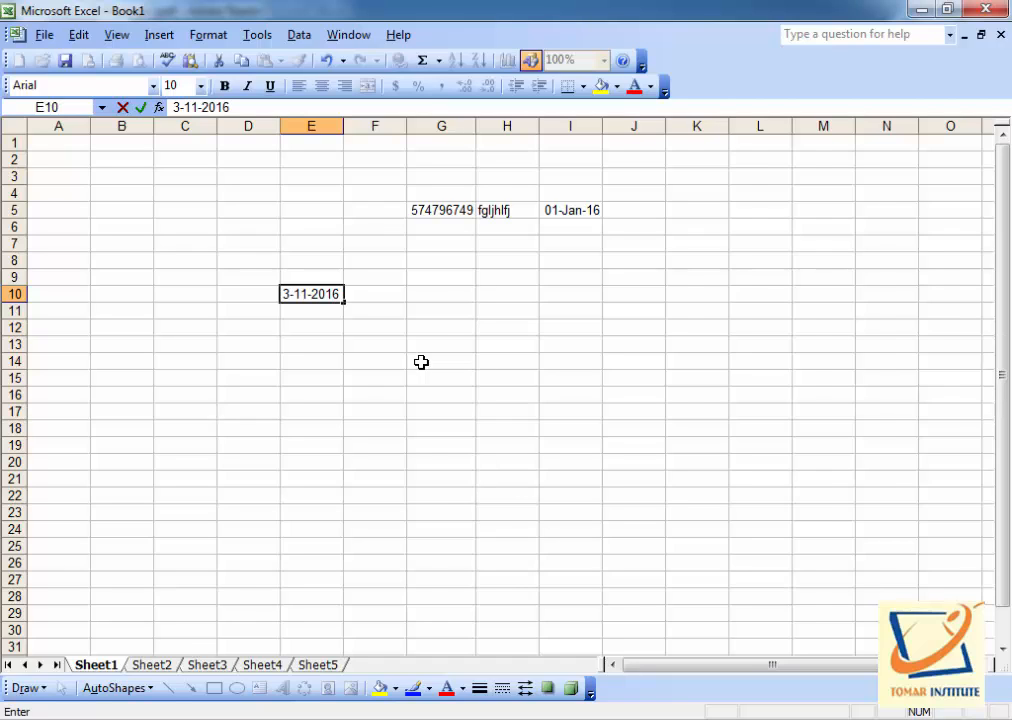
key(Return)
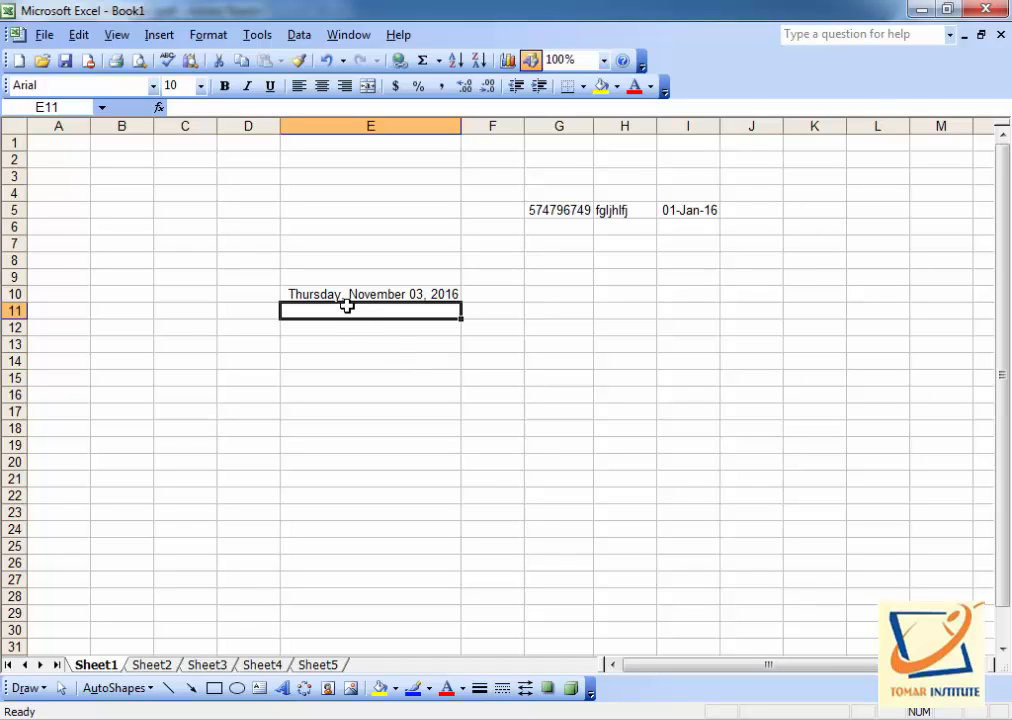
click(503, 299)
text(2)
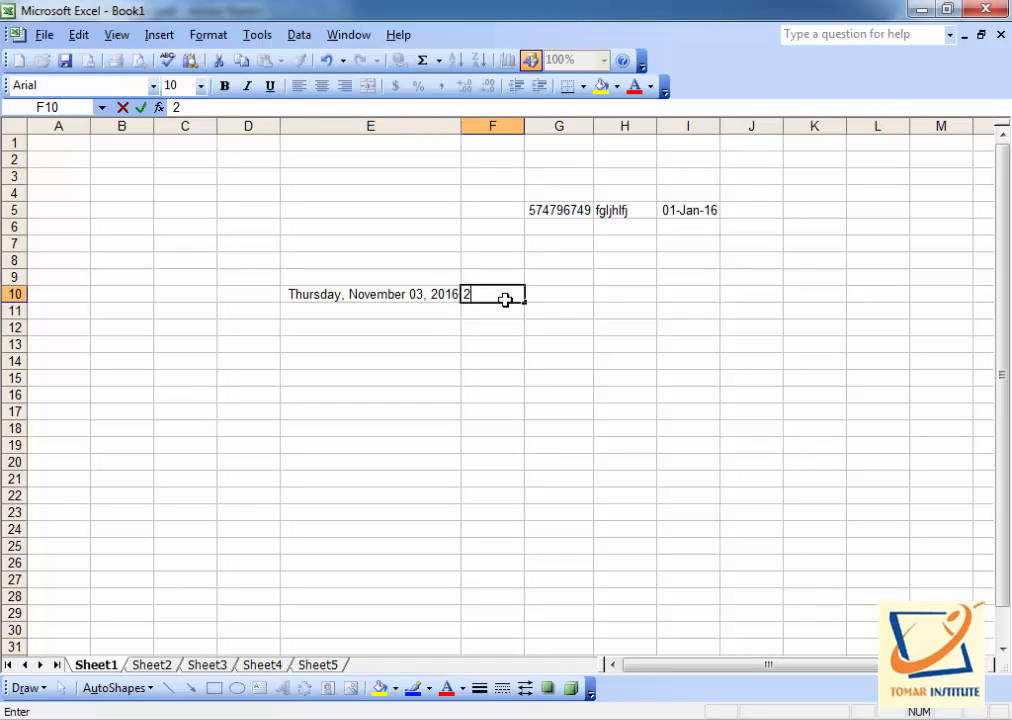
text(-Jan-2015)
key(Return)
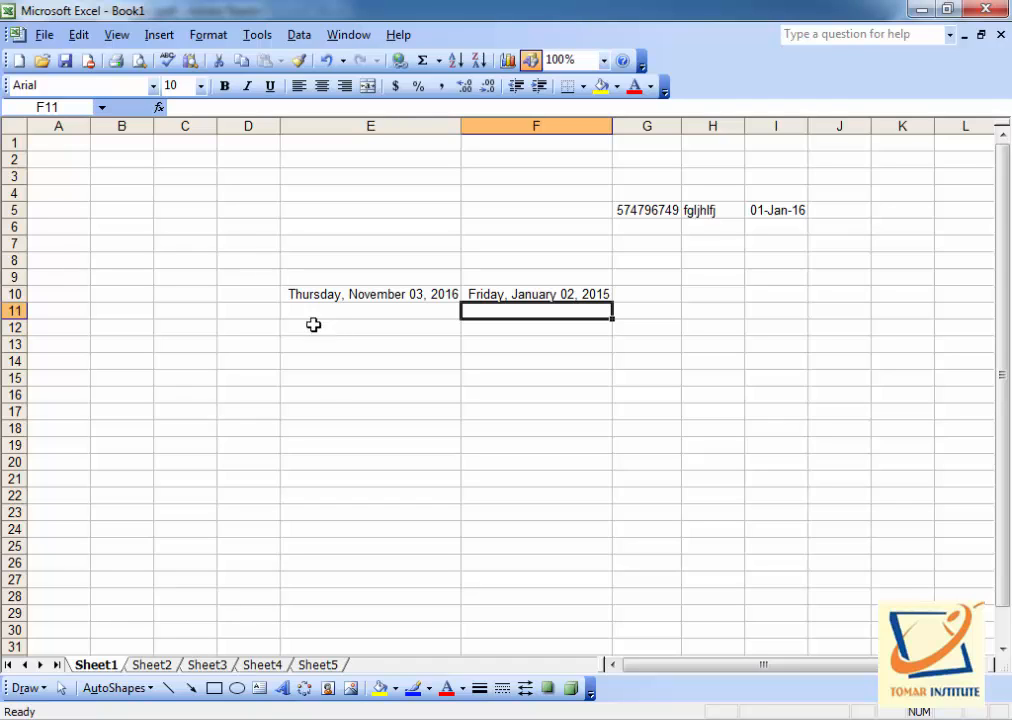
- Enter 3535 in C3 and widen column C
click(160, 177)
text(3535)
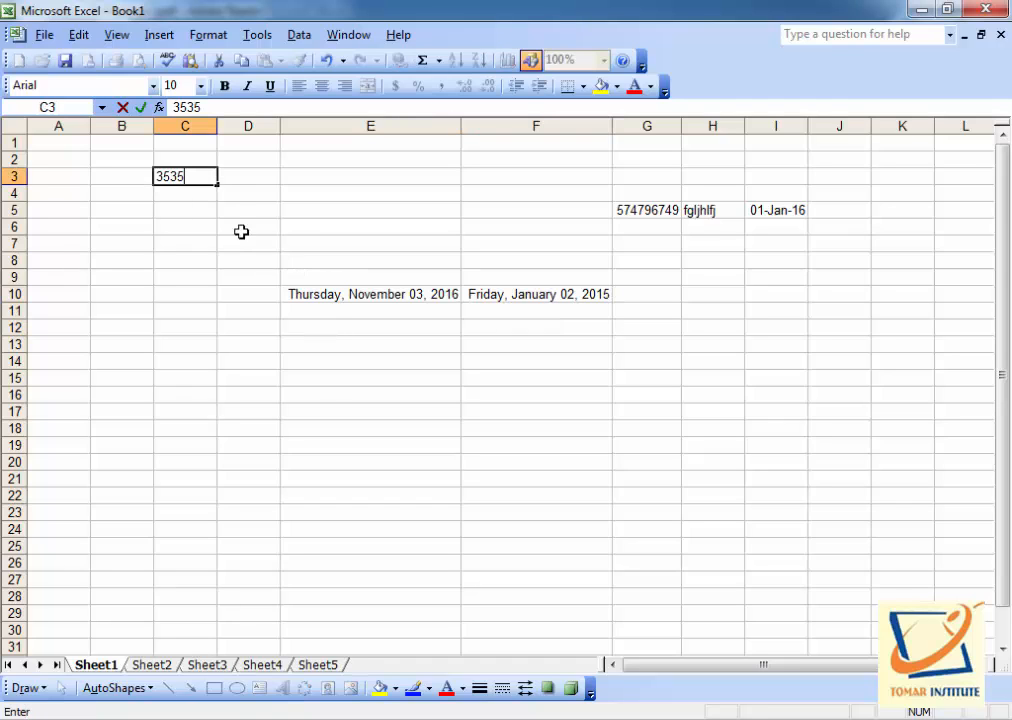
key(Return)
drag(218, 131, 260, 131)
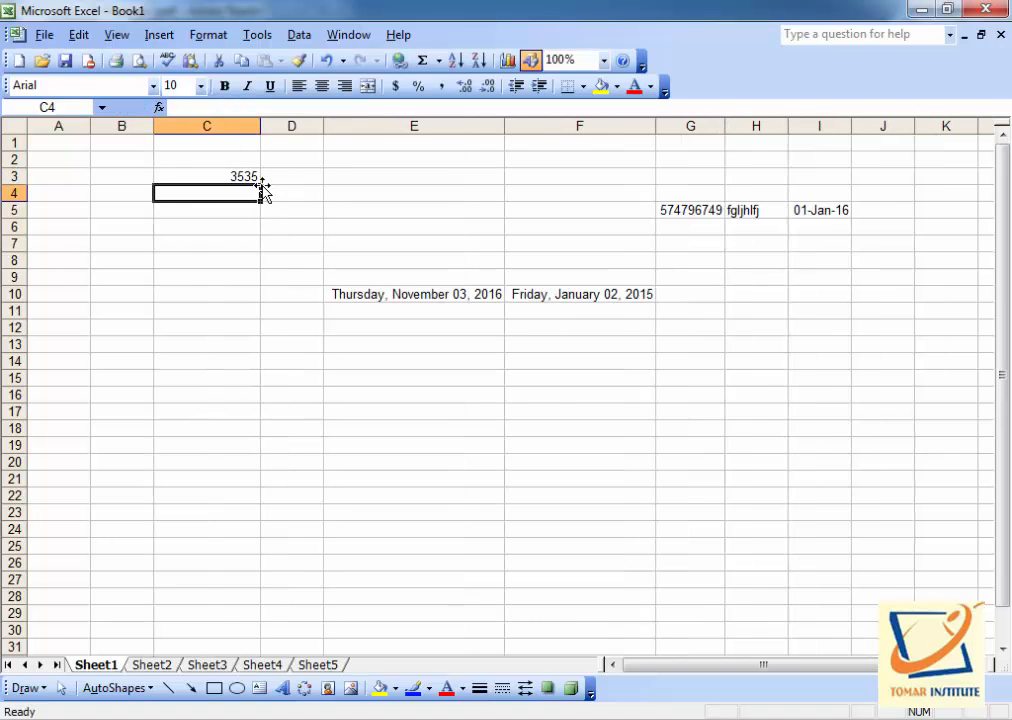
- Format cells C3:C14 as Number with 2 decimal places and the 1000 separator
drag(232, 177, 228, 362)
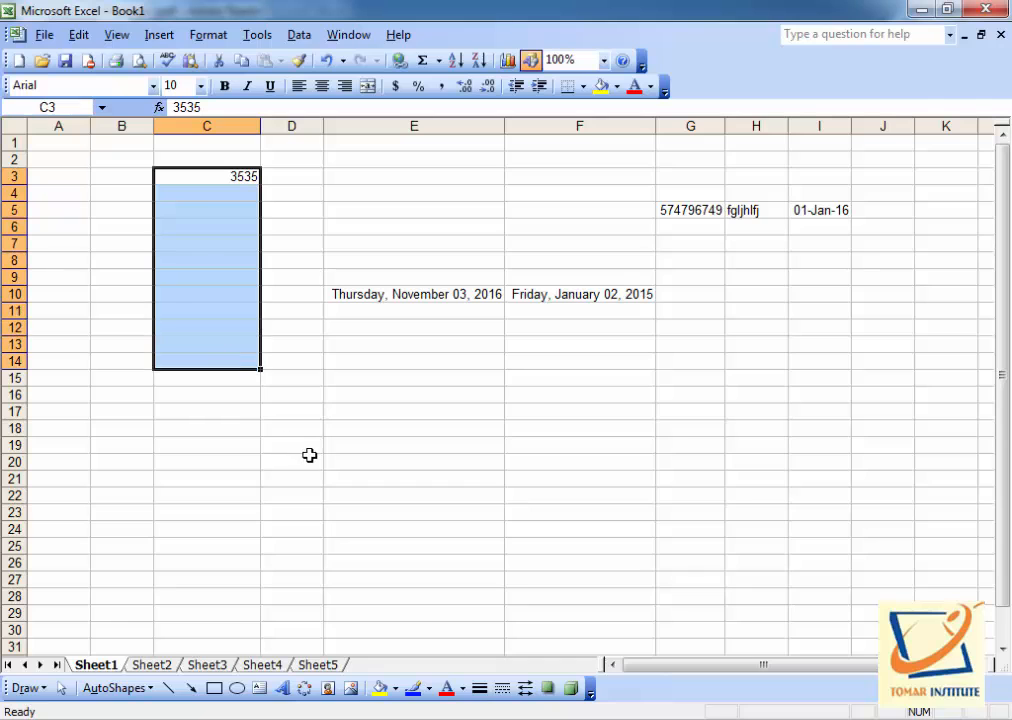
click(208, 34)
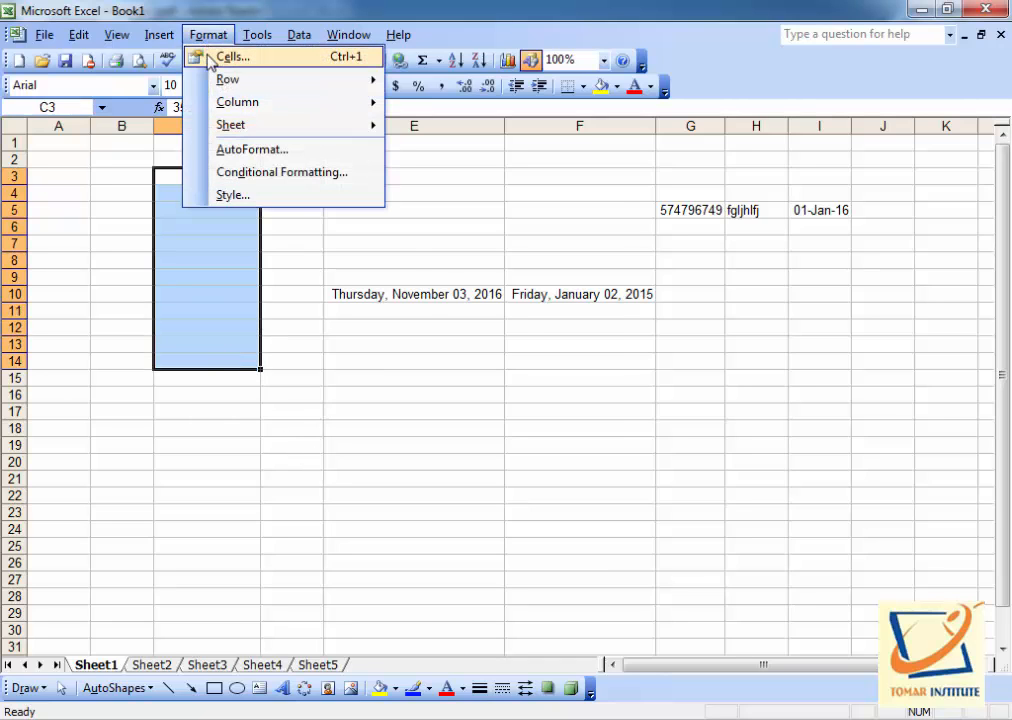
click(212, 57)
click(287, 296)
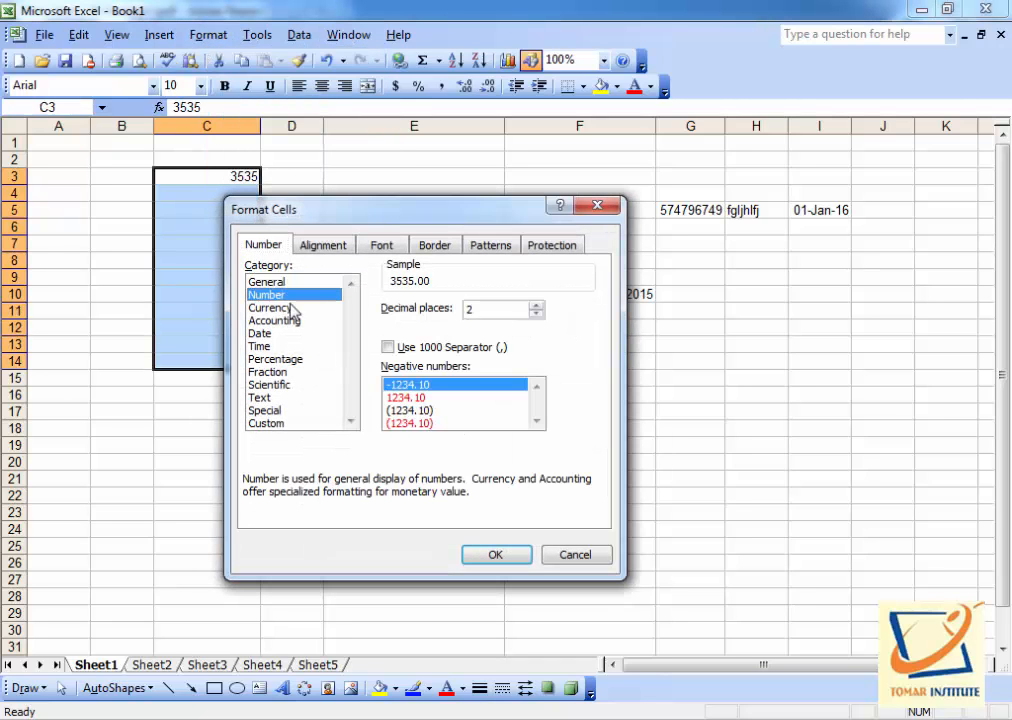
click(392, 348)
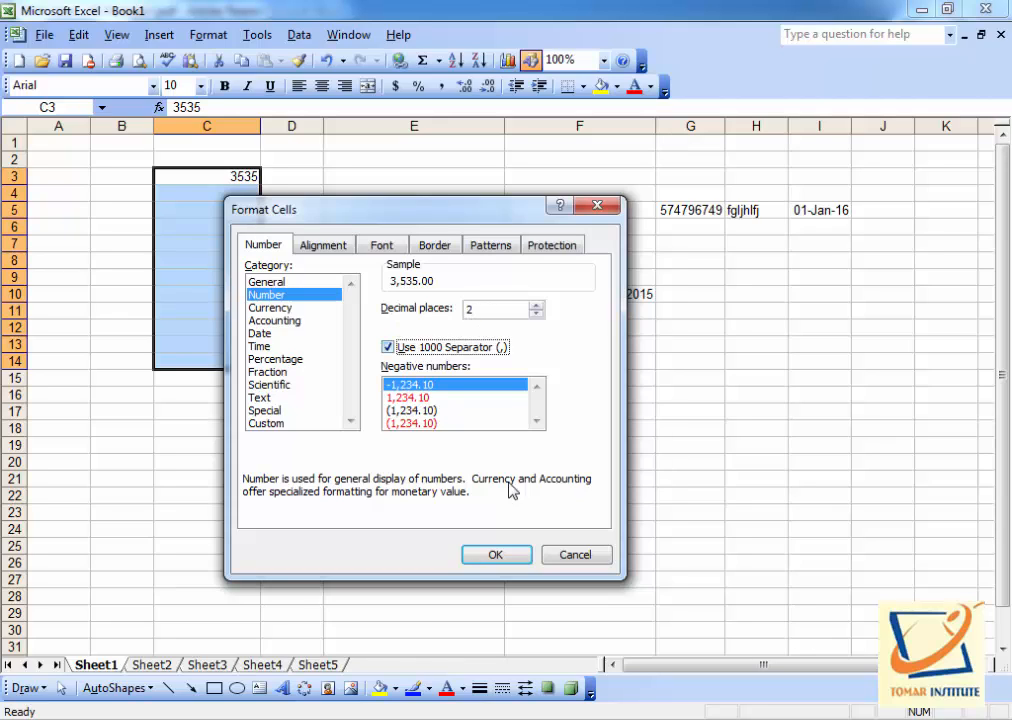
click(497, 558)
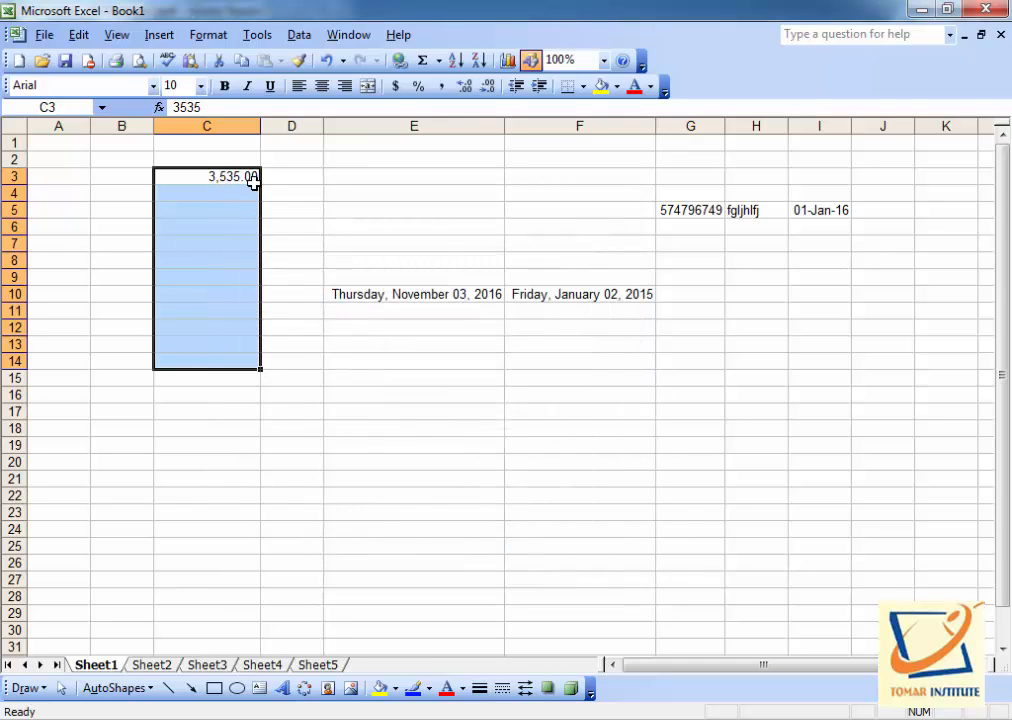
- Enter 66363.78 in C4 and 4636436 in C5
click(226, 198)
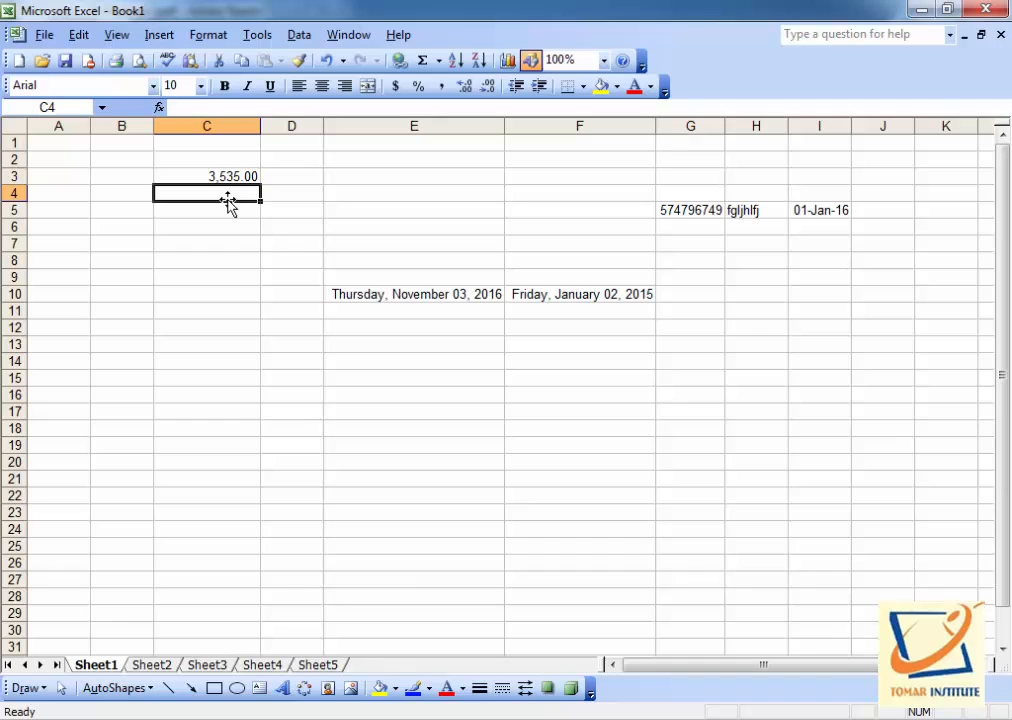
text(66363)
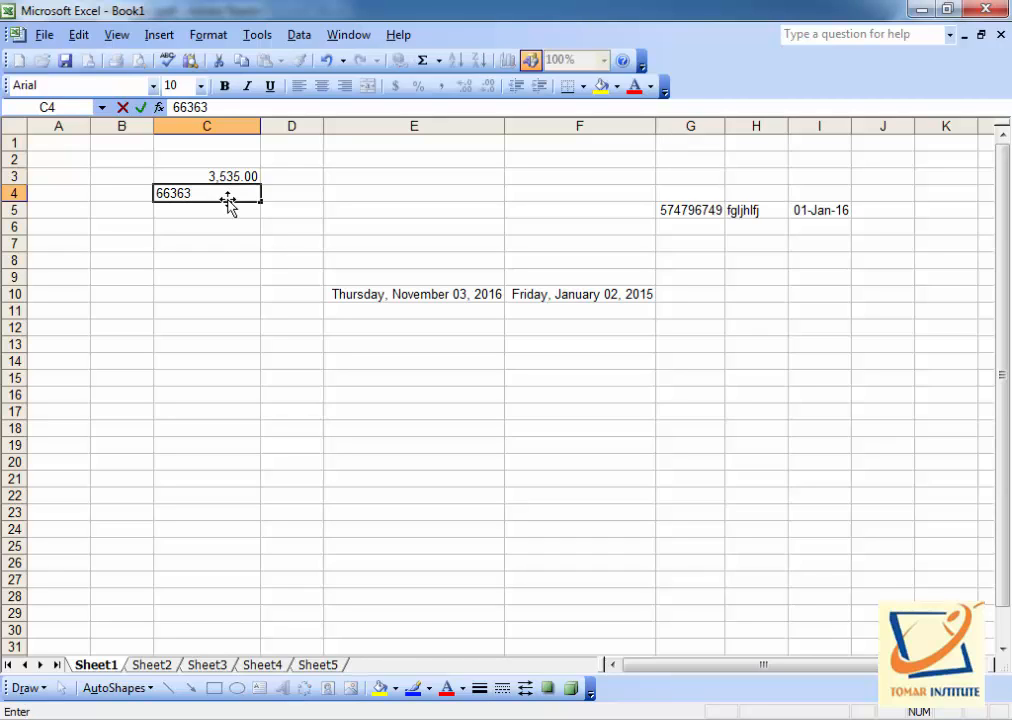
text(.78)
key(Return)
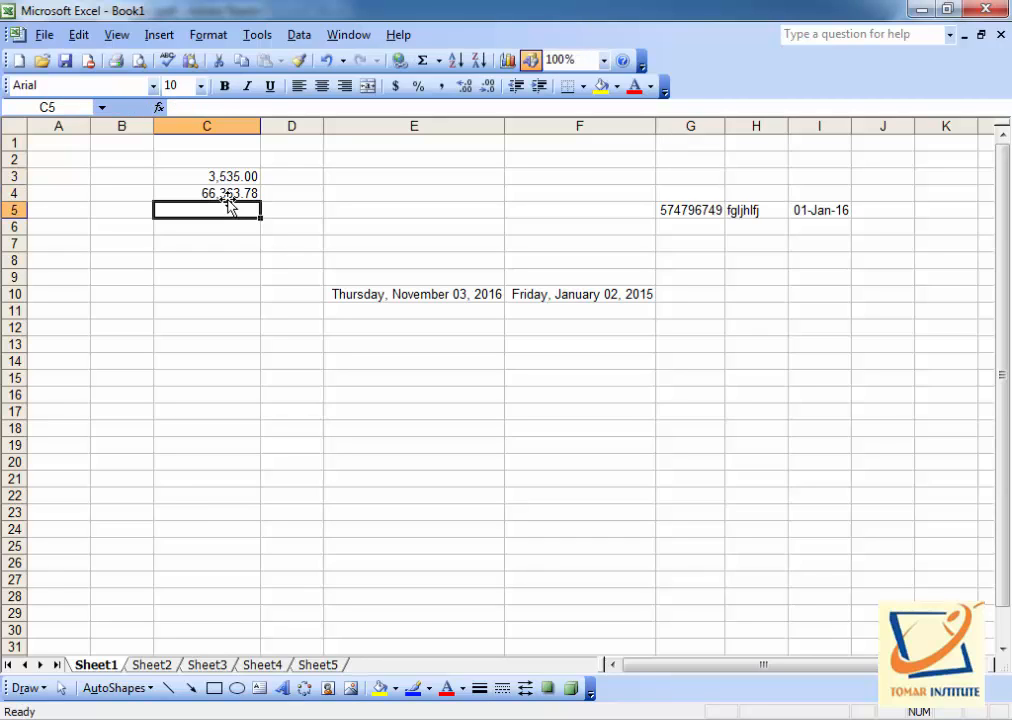
text(4636436)
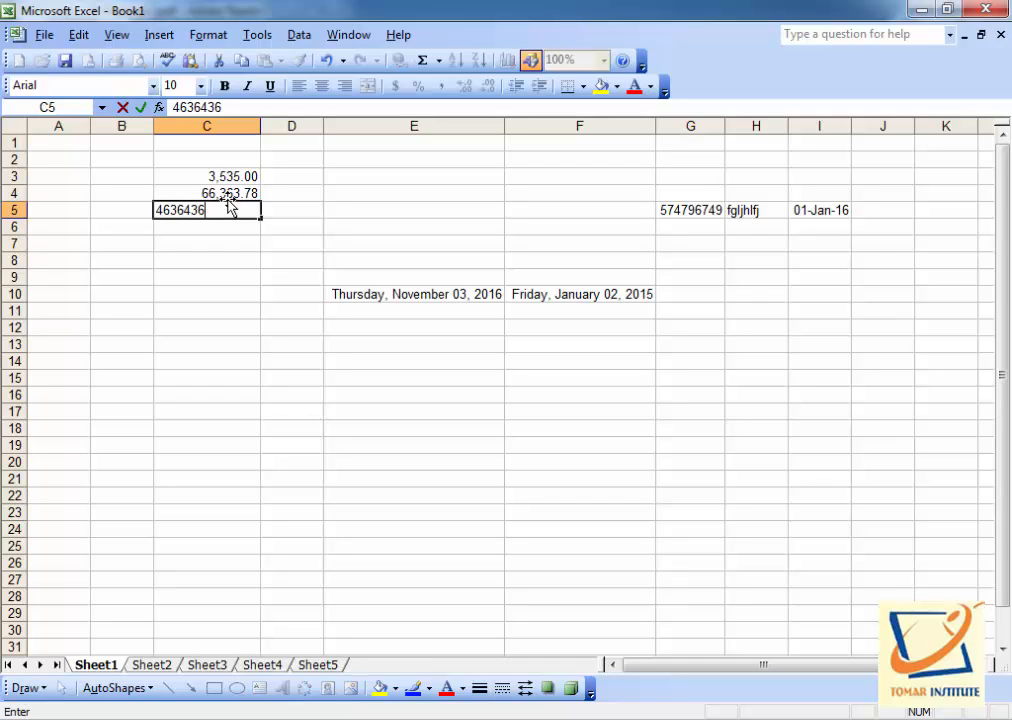
key(Return)
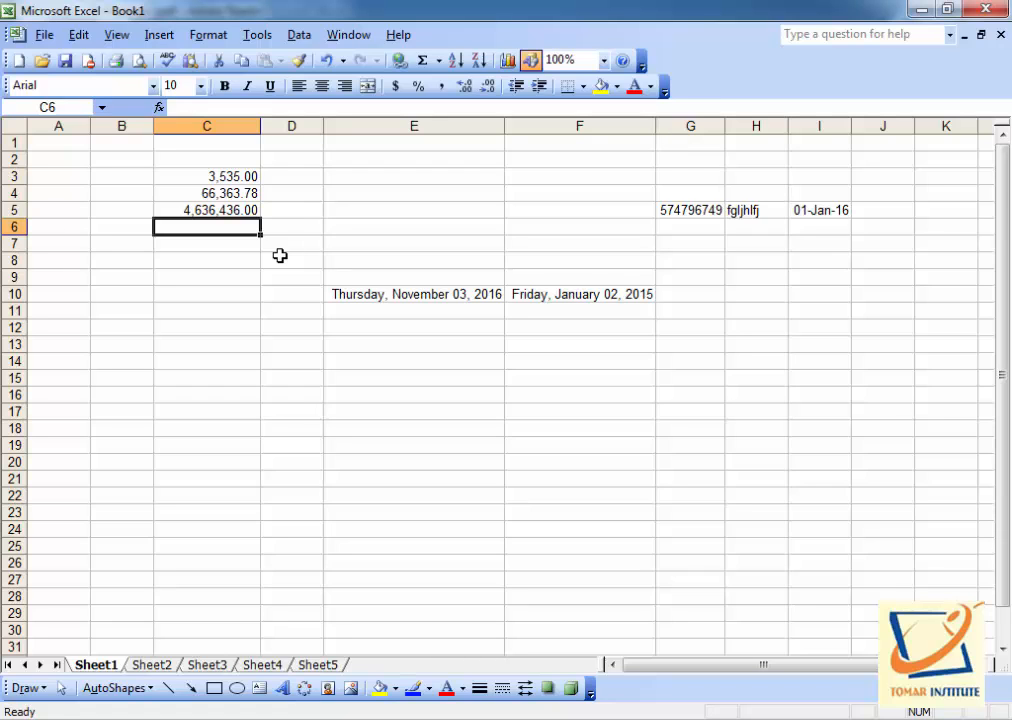
- Format C11 as Currency with 2 decimal places and the $ symbol, and enter 4636436 in it
click(222, 311)
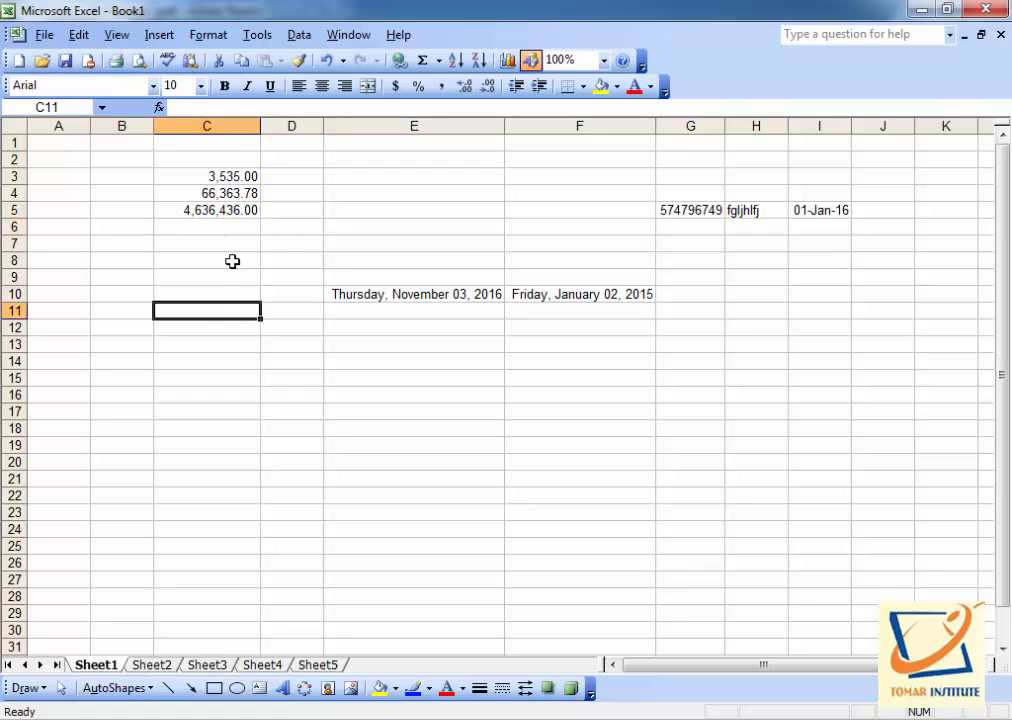
click(221, 38)
click(200, 56)
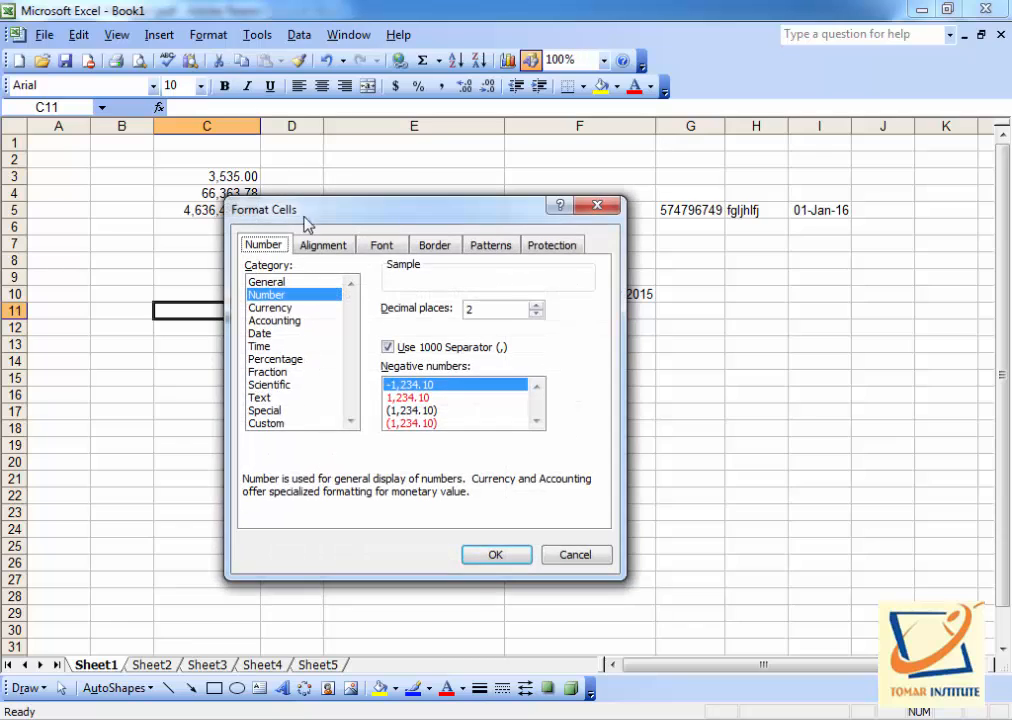
click(290, 307)
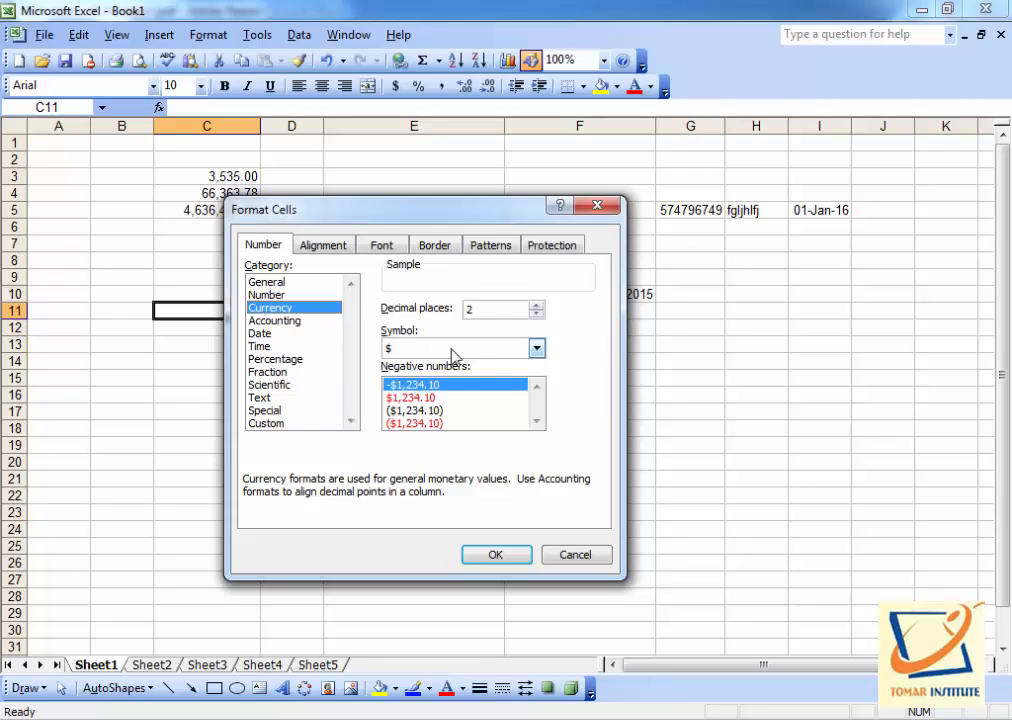
click(487, 557)
text(4636436)
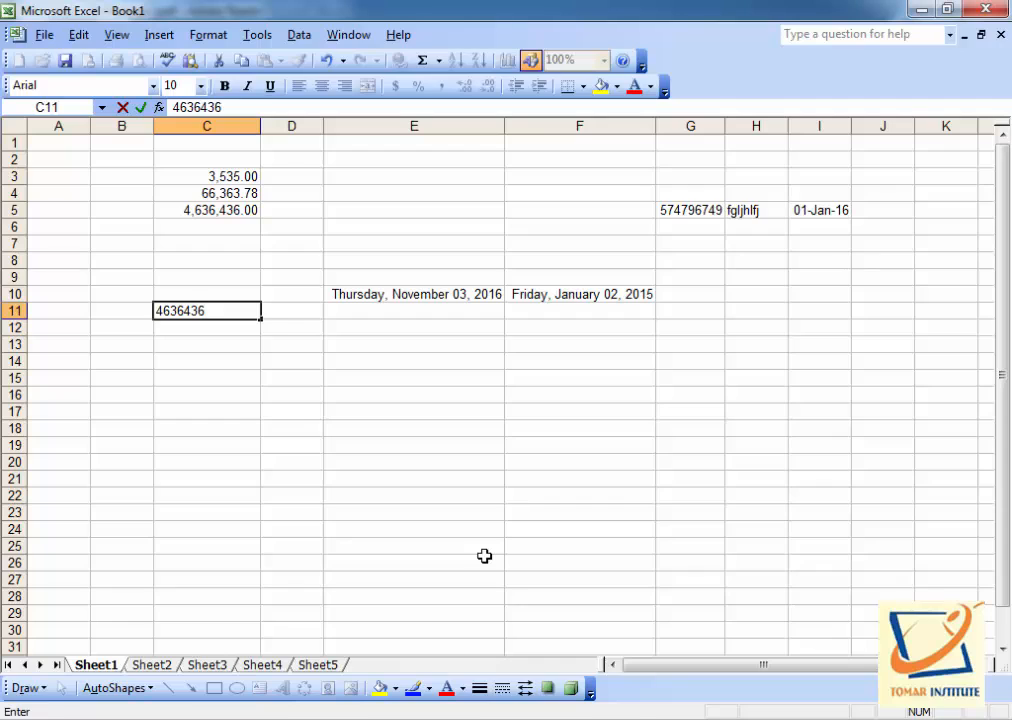
key(Return)
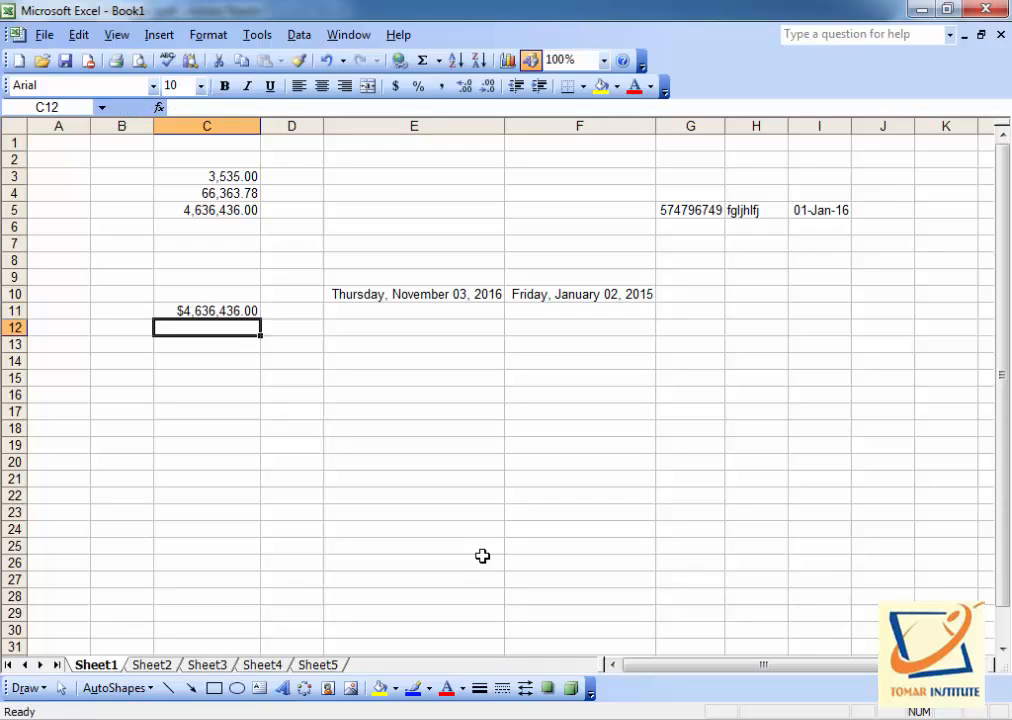
- Format cell C16 as Time using the 1:30:55 PM type
click(215, 392)
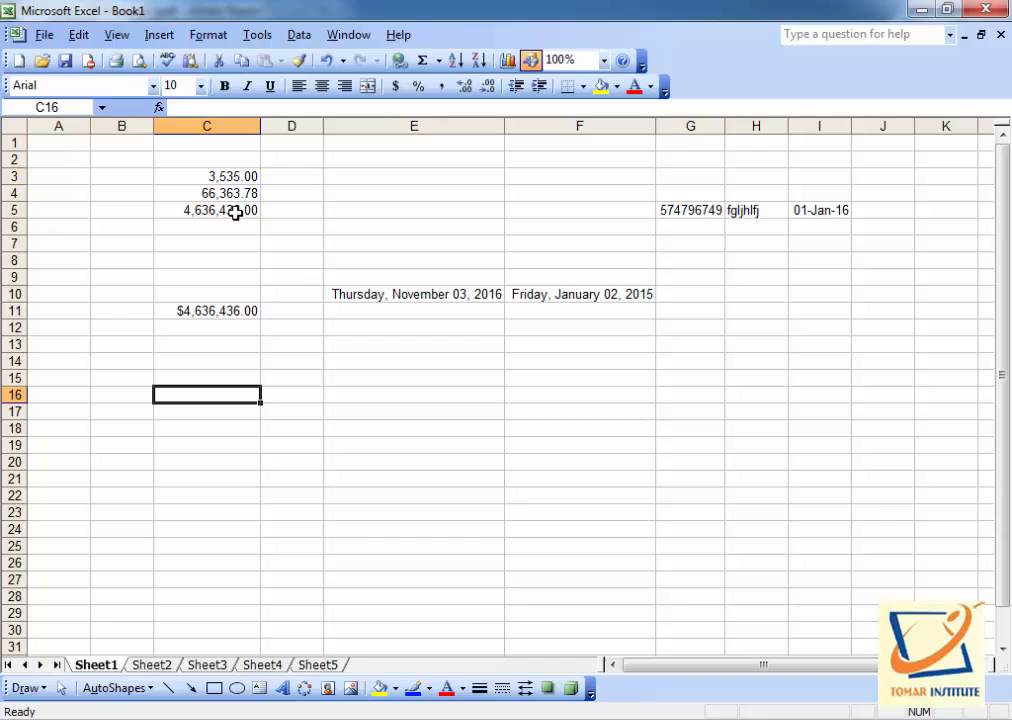
click(207, 35)
click(208, 58)
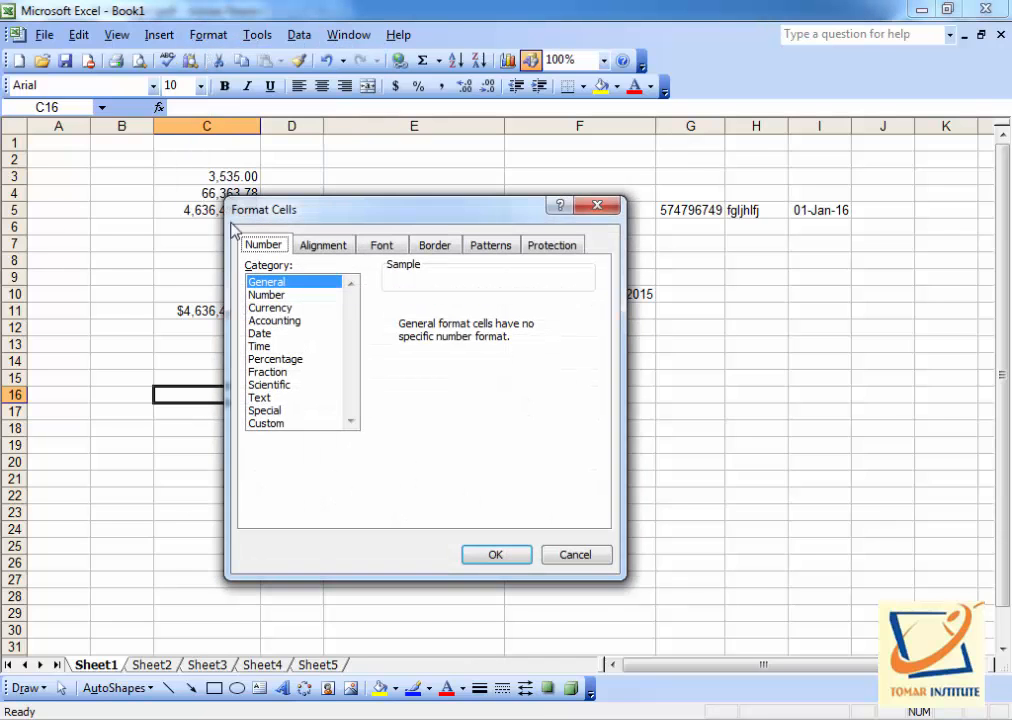
click(277, 346)
click(490, 376)
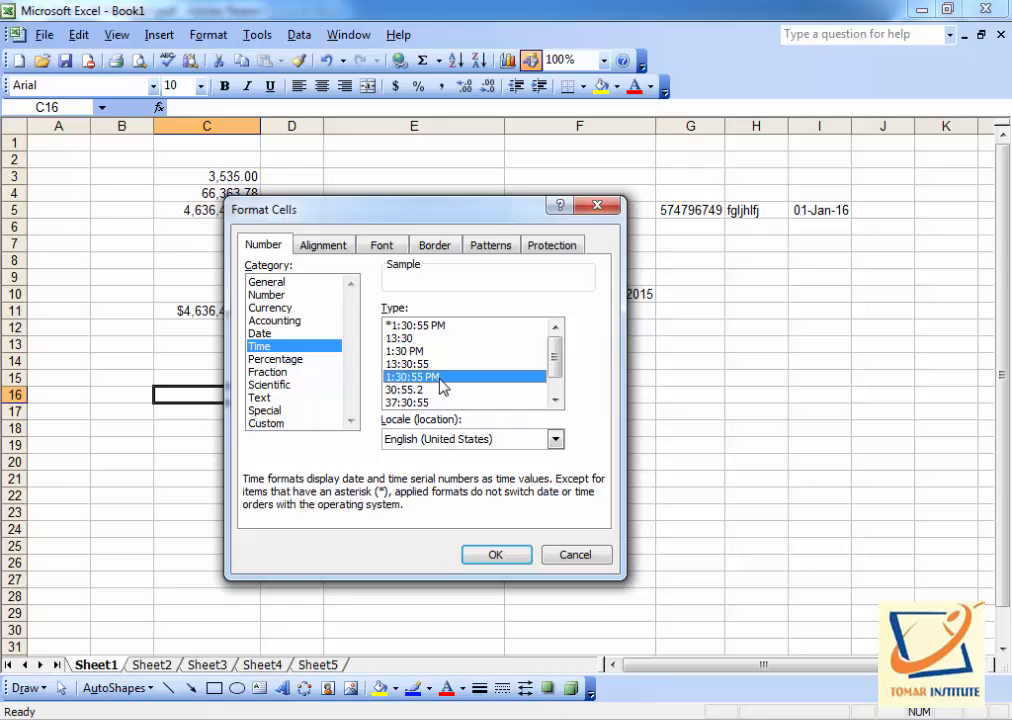
click(490, 556)
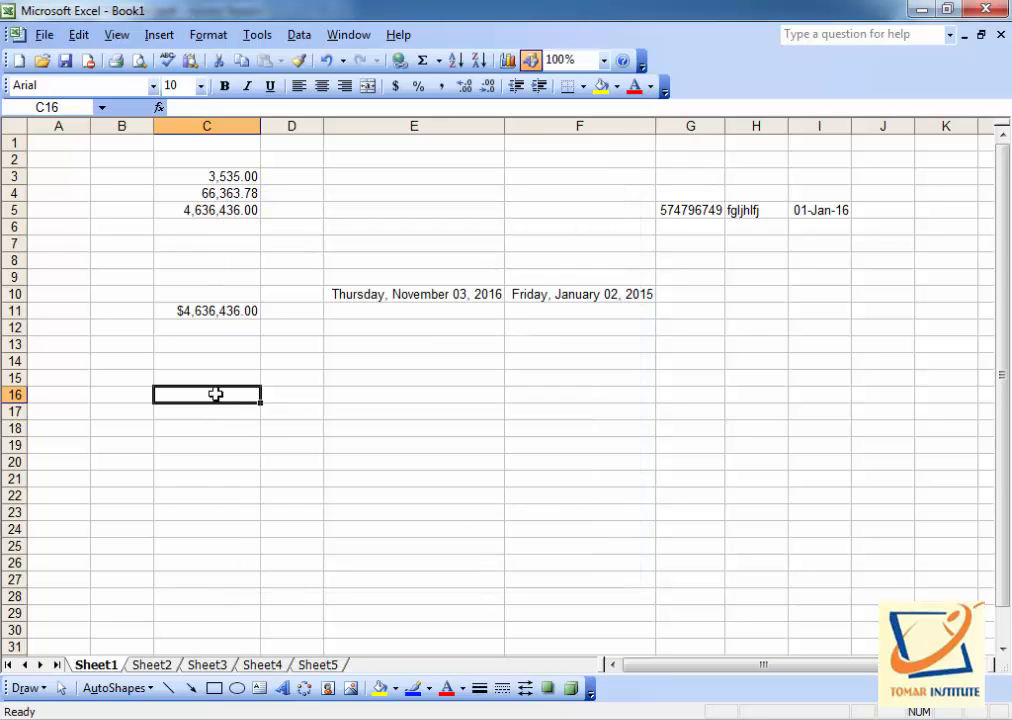
- Enter "9 AM to 12 Noon" in C16 and the time 9:00 in C18
text(1)
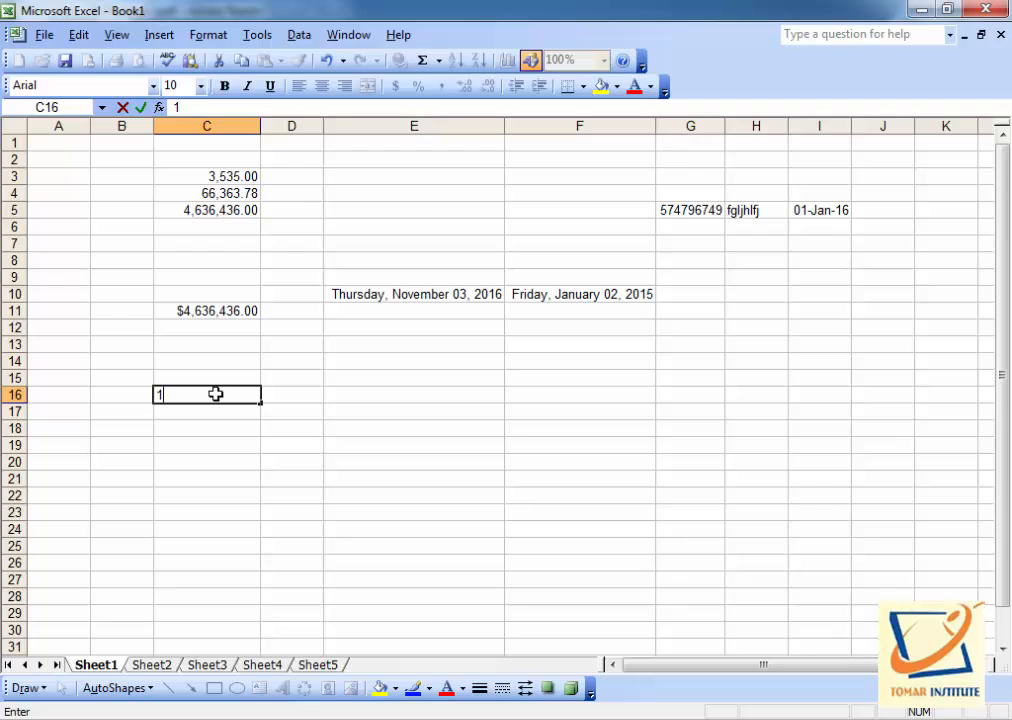
key(BackSpace)
text(9 AM to)
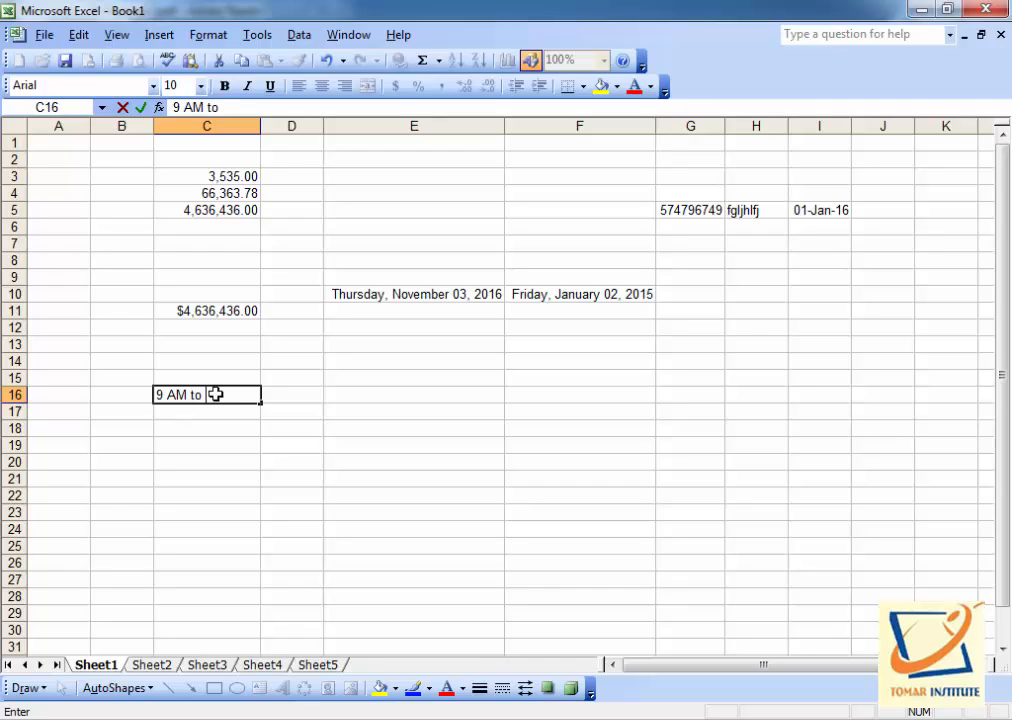
text( 12 Noon)
key(Return)
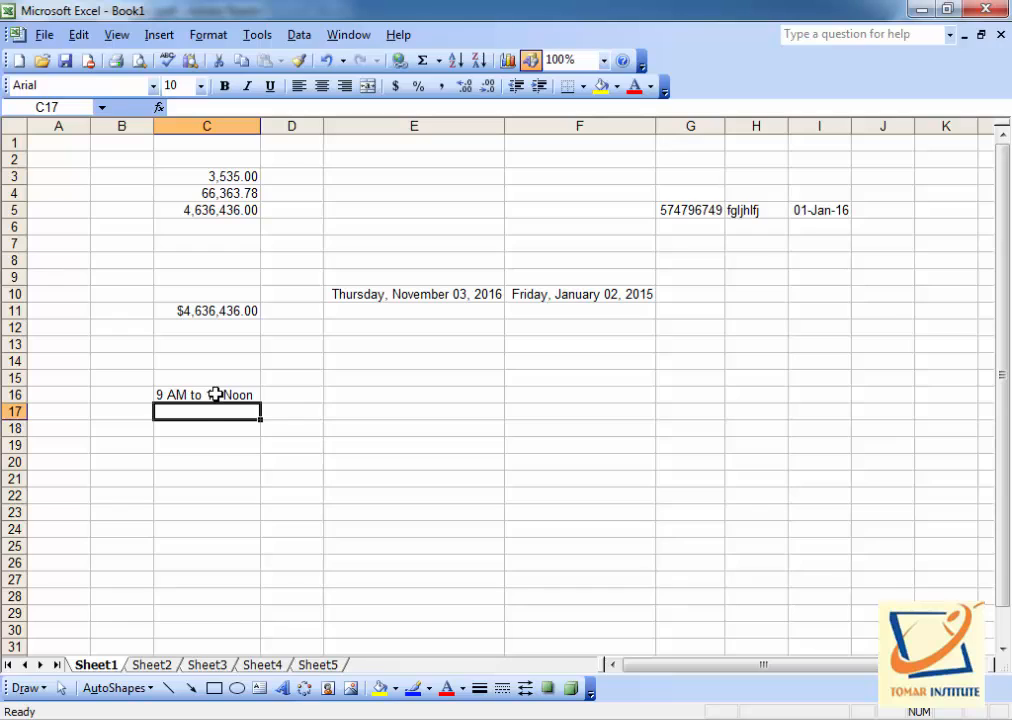
click(205, 431)
text(9)
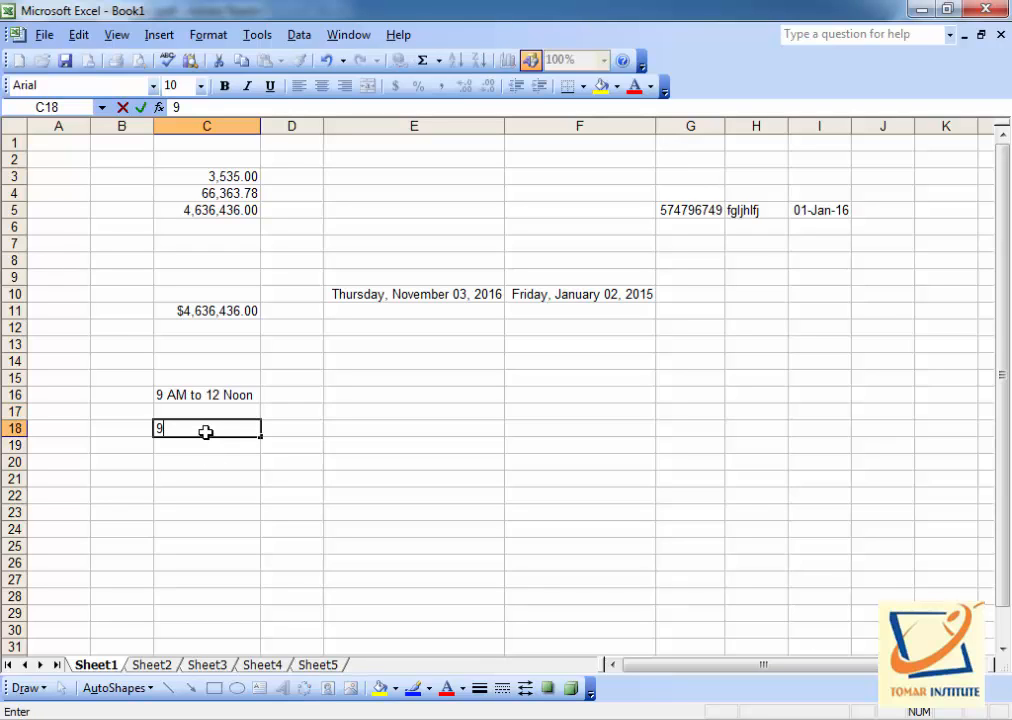
text(:00)
key(Return)
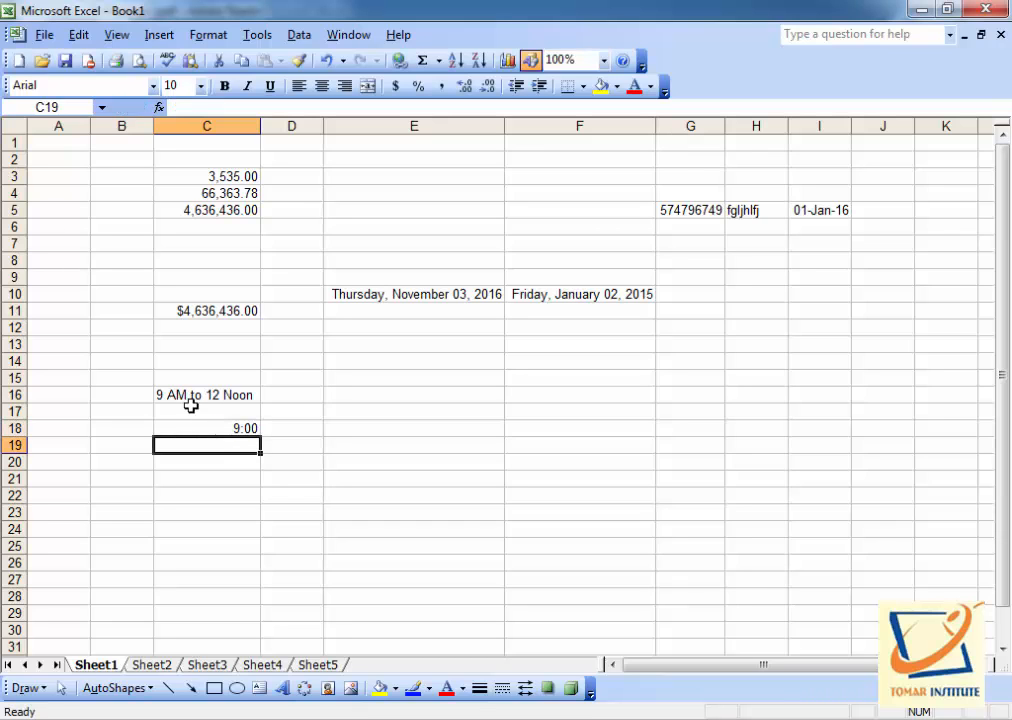
- Format cells C17:C26 as Time using the 1:30:55 PM type
drag(210, 413, 228, 538)
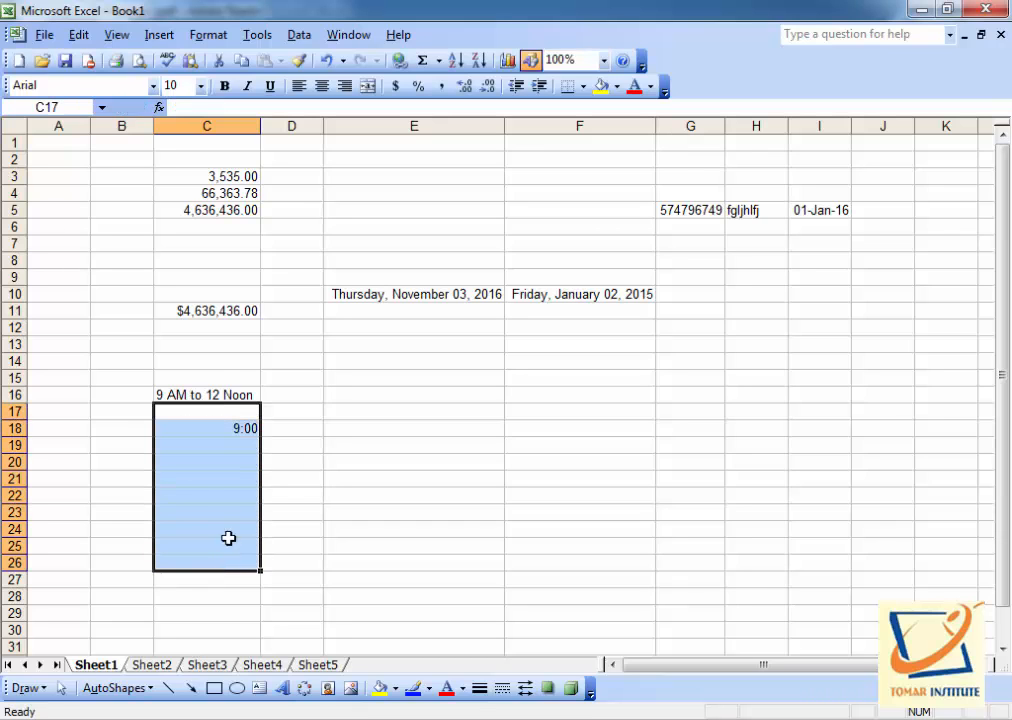
click(208, 34)
click(226, 54)
click(294, 347)
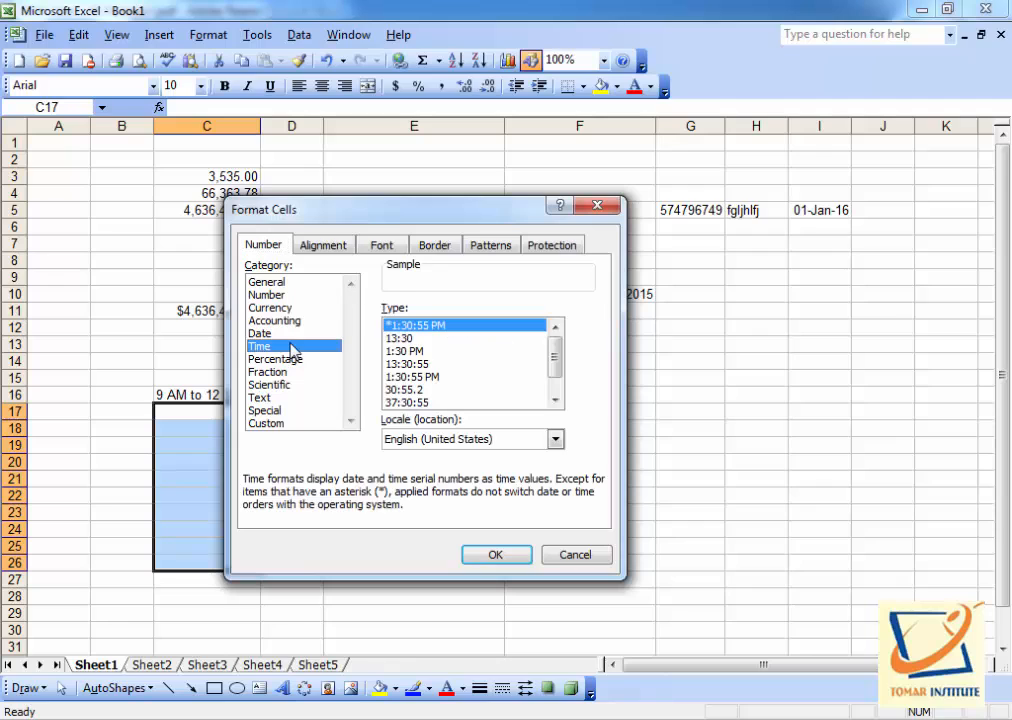
click(452, 377)
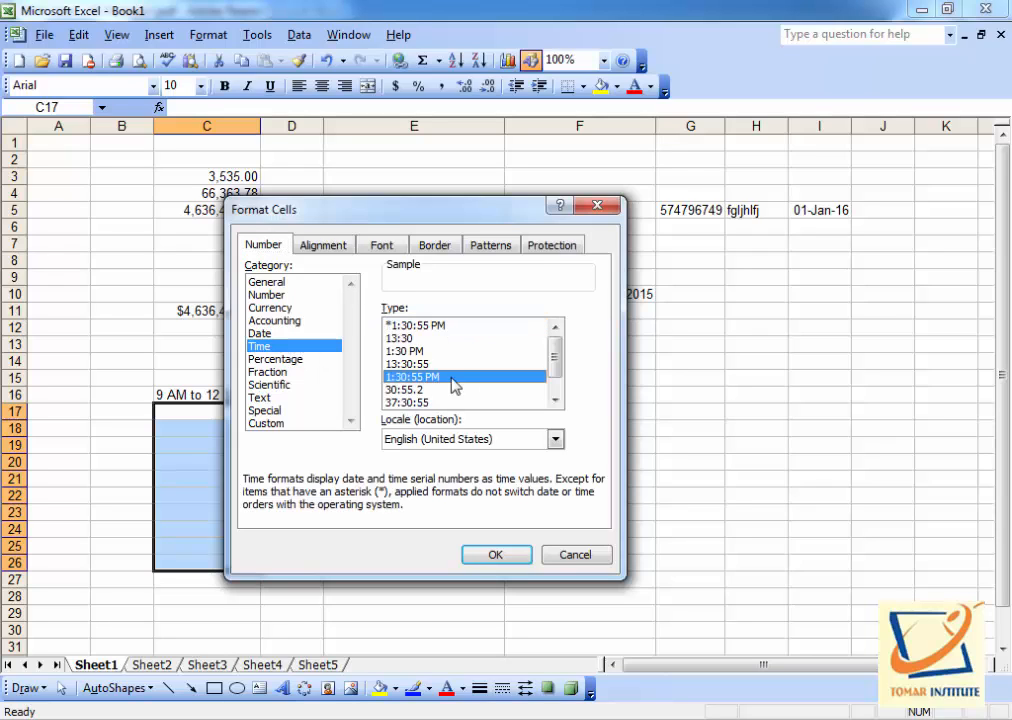
click(497, 553)
- Enter 1:00PM in C21 and 2.00 in C22
click(210, 478)
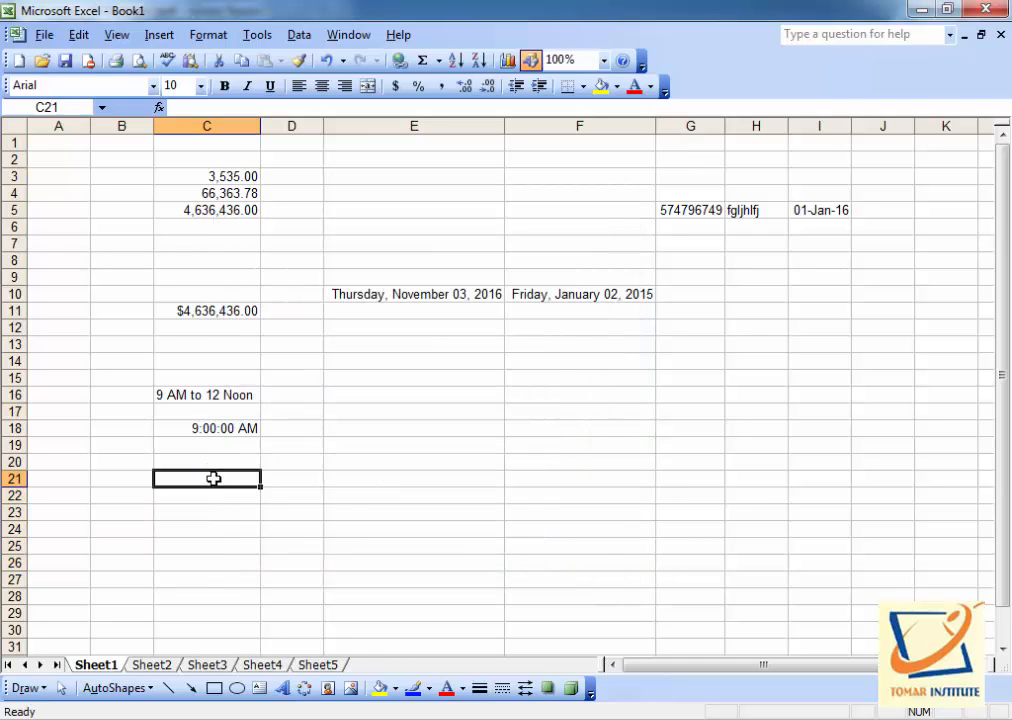
text(1)
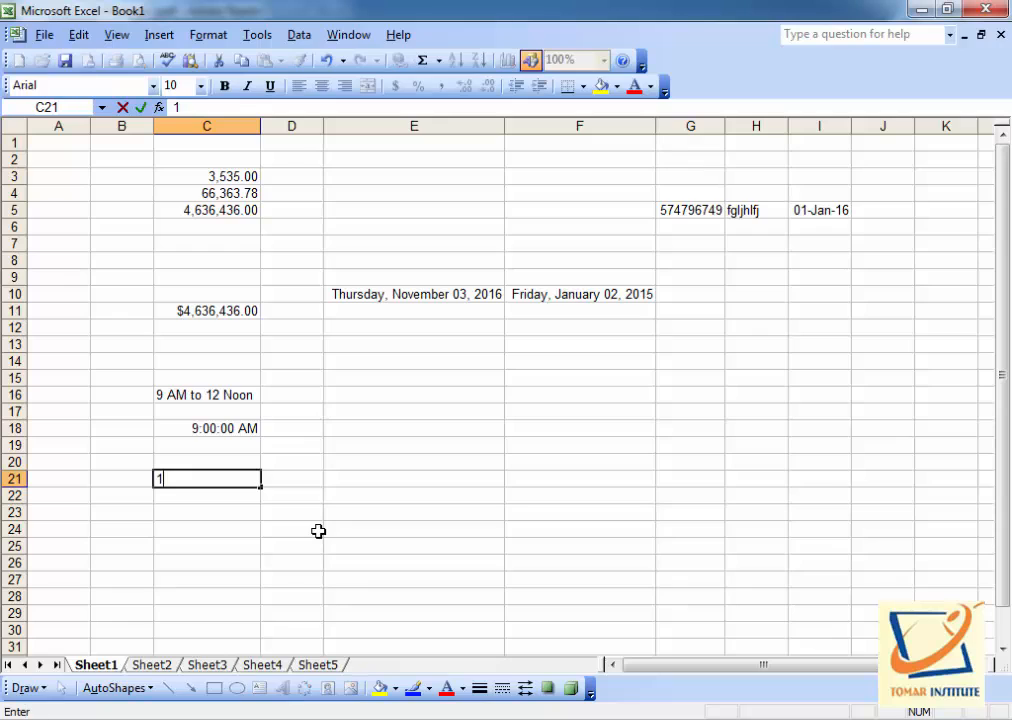
text(:00PM)
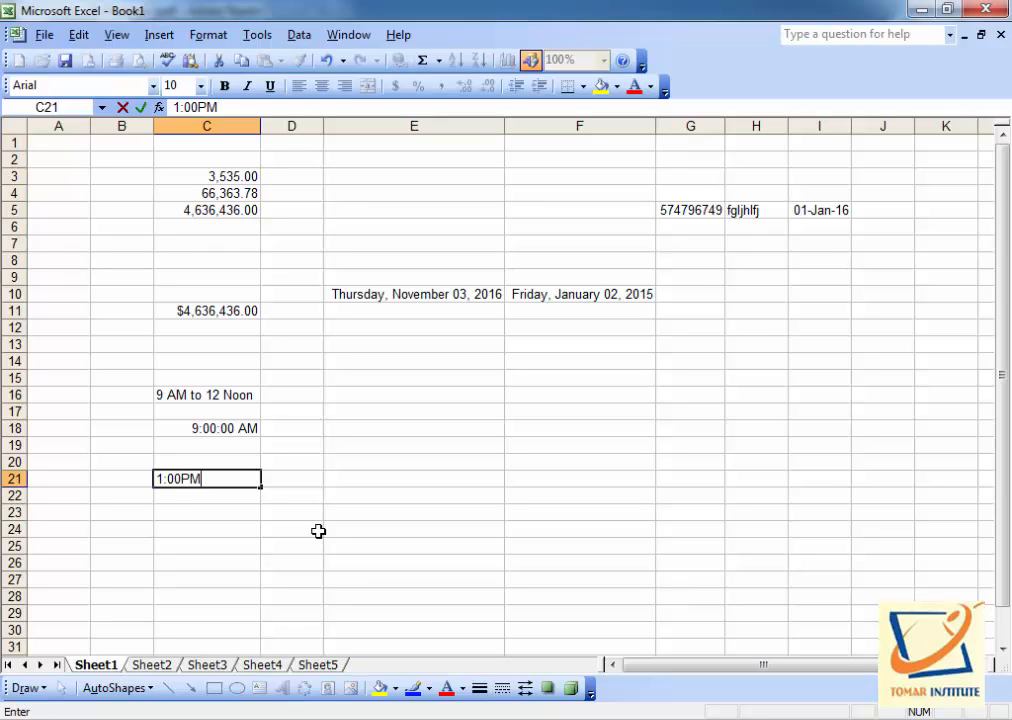
key(Return)
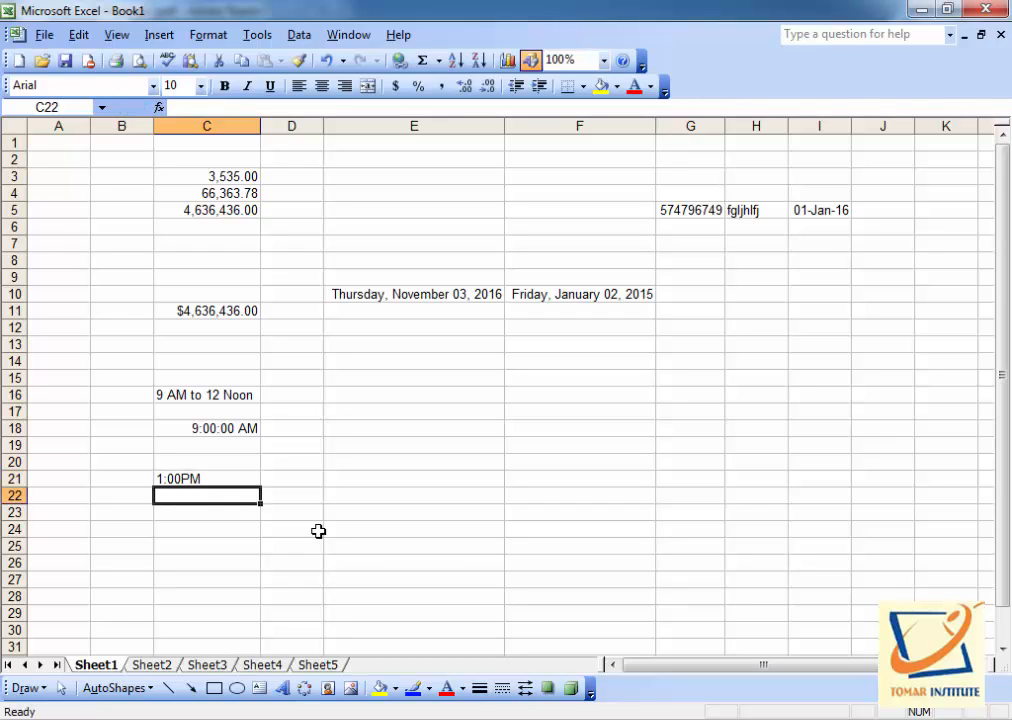
text(2)
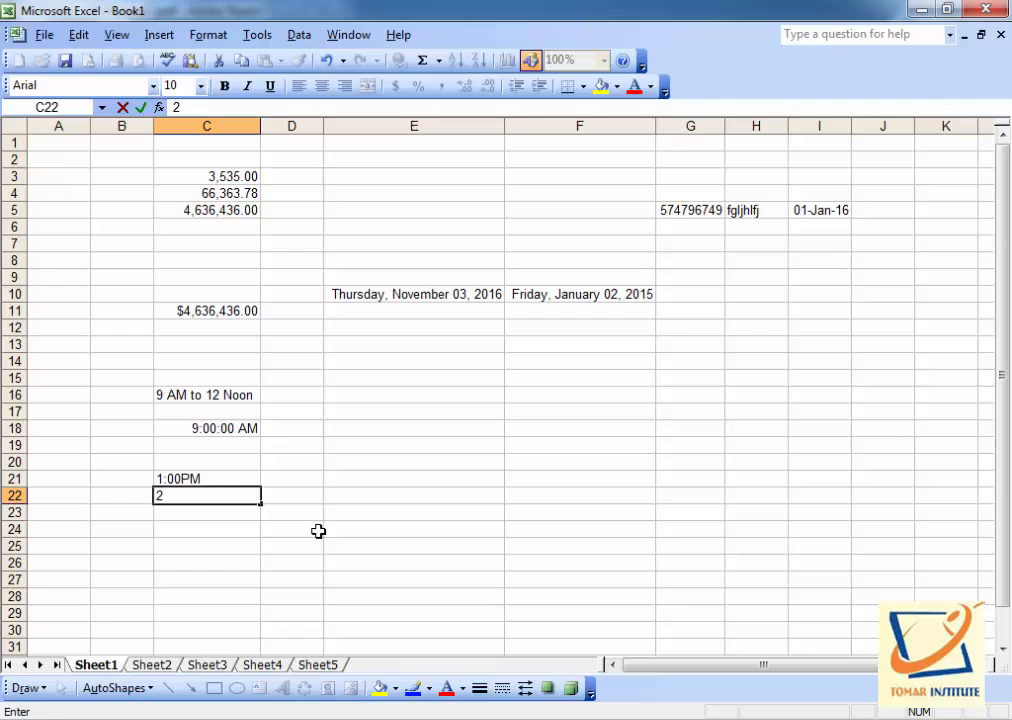
text(.00)
key(Return)
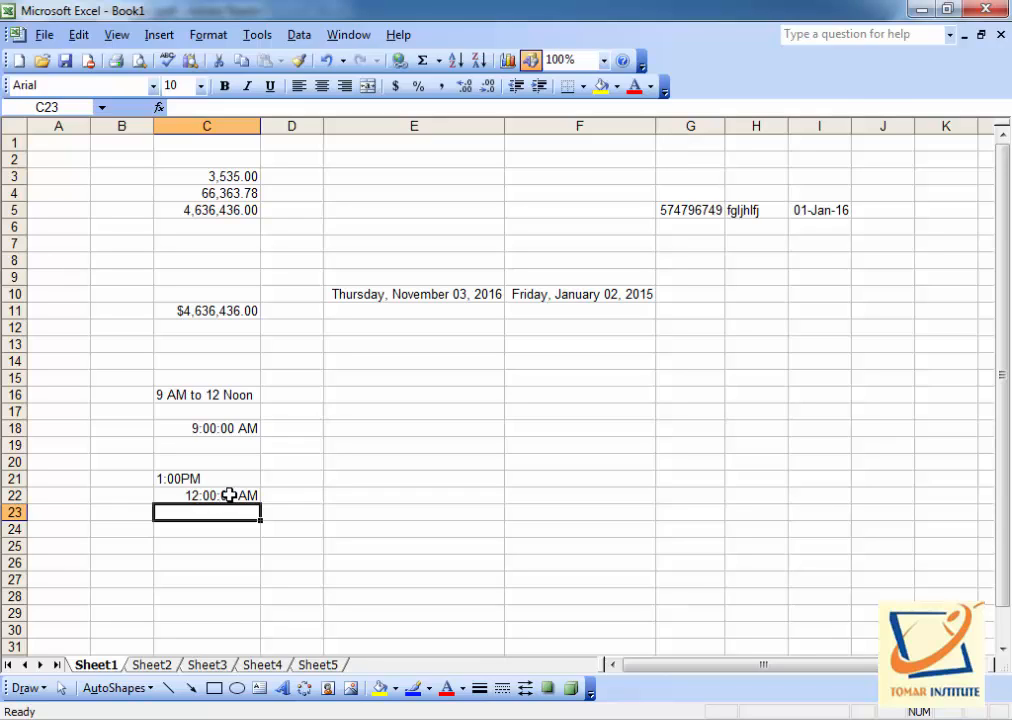
- Enter 4.15 PM in C24 and 4.15 in C25
click(194, 532)
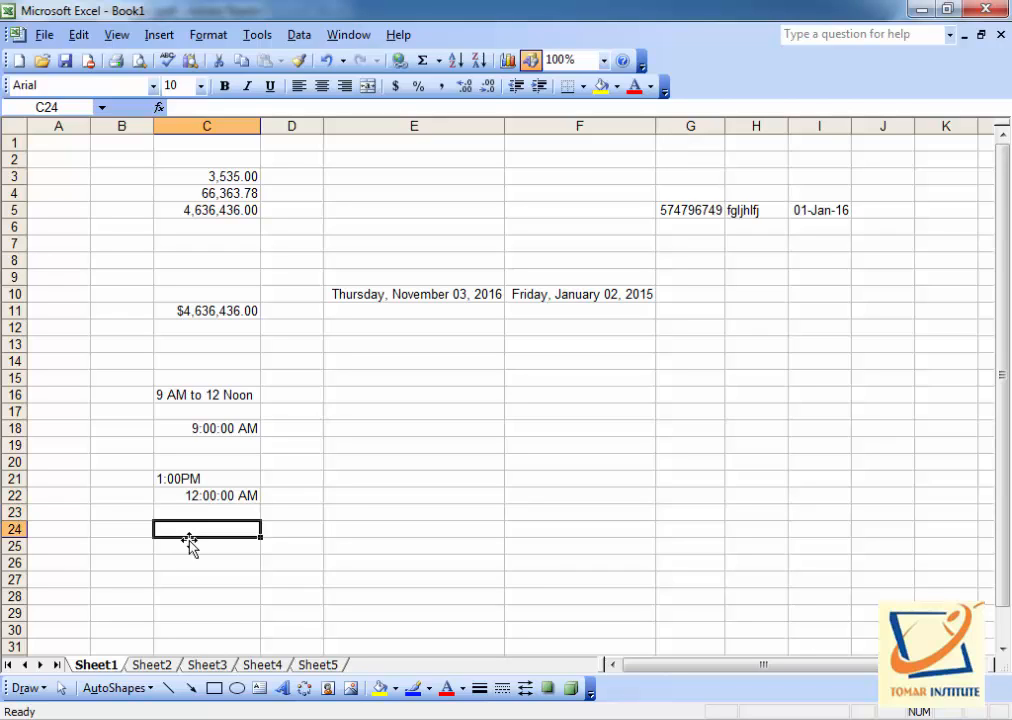
text(4)
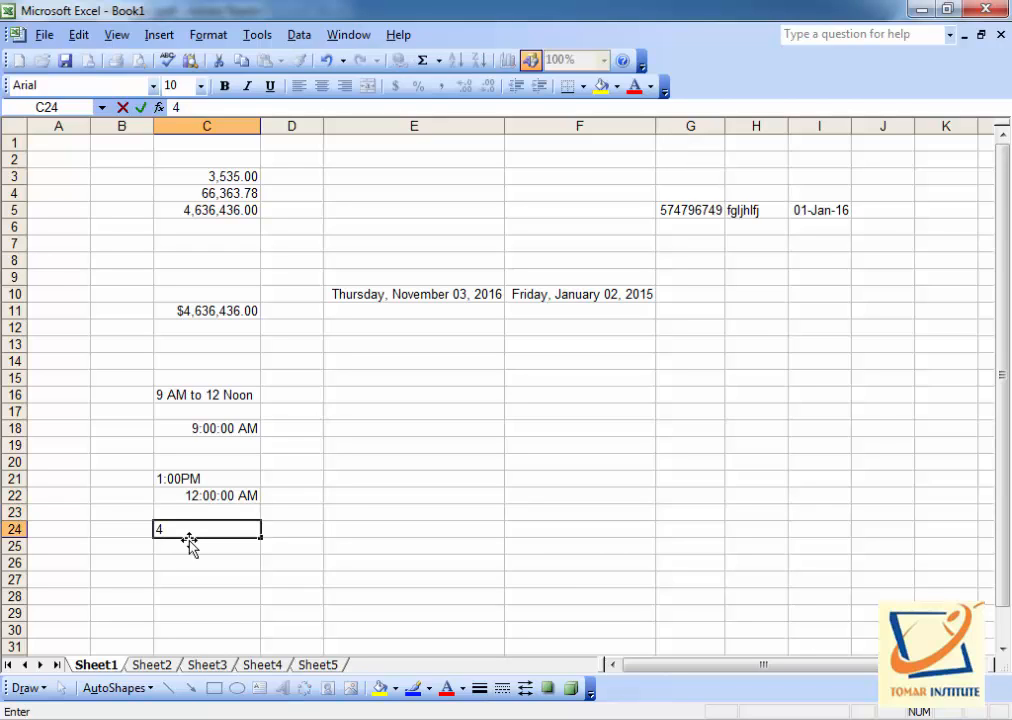
text(.15 PM)
key(Return)
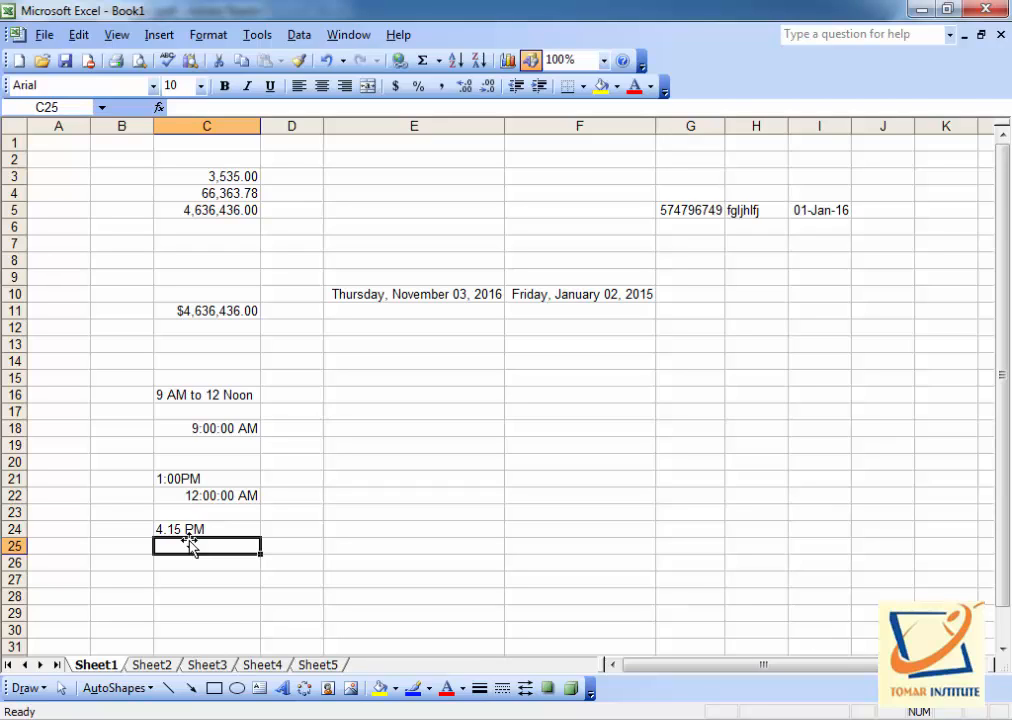
text(4)
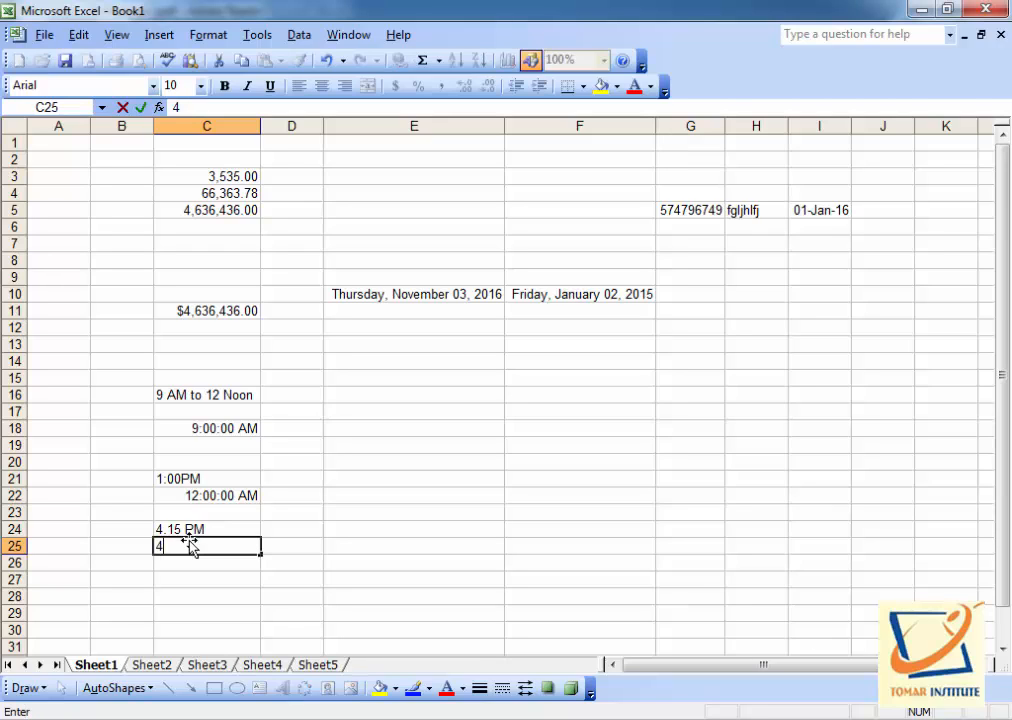
text(.15)
key(Return)
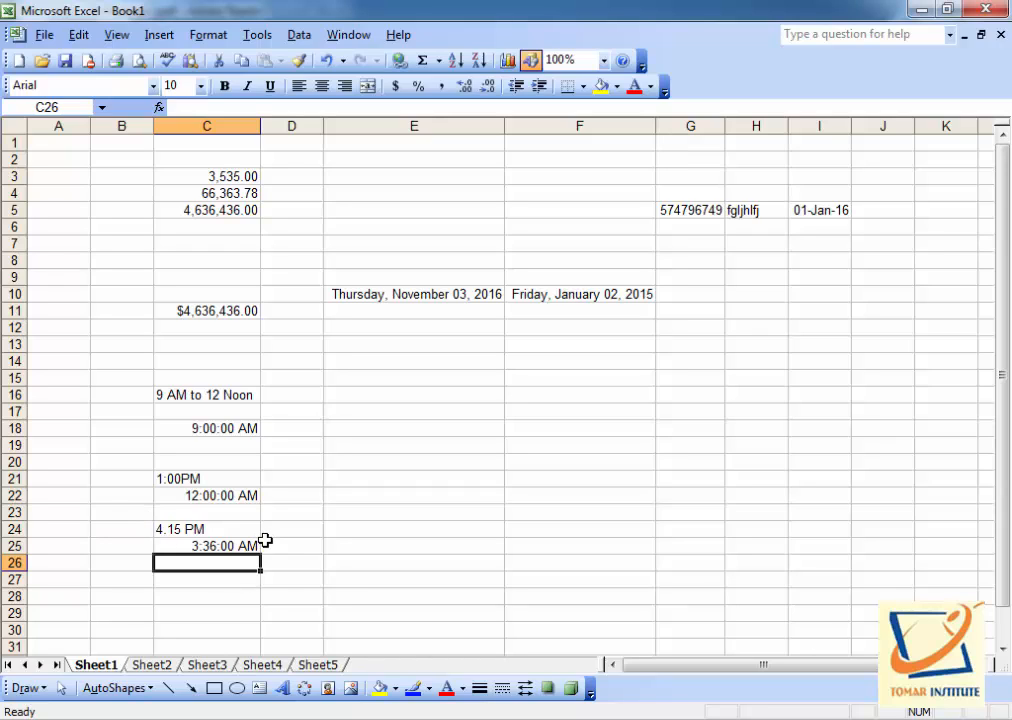
- Inspect the underlying value stored in C25 and leave it as it is
click(186, 547)
double_click(195, 547)
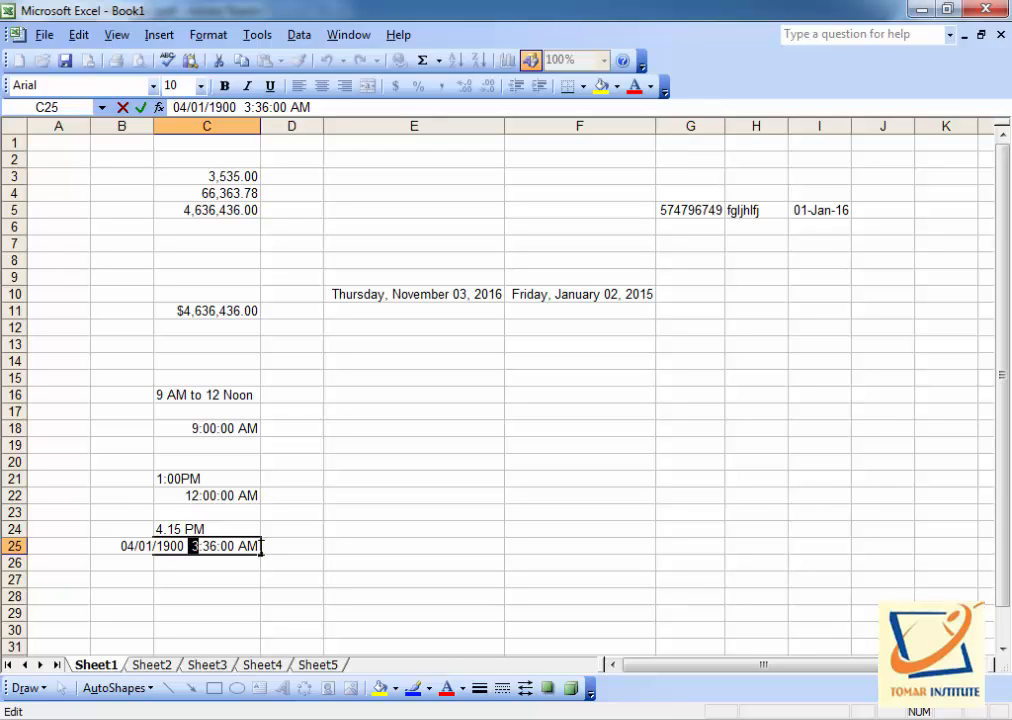
click(382, 395)
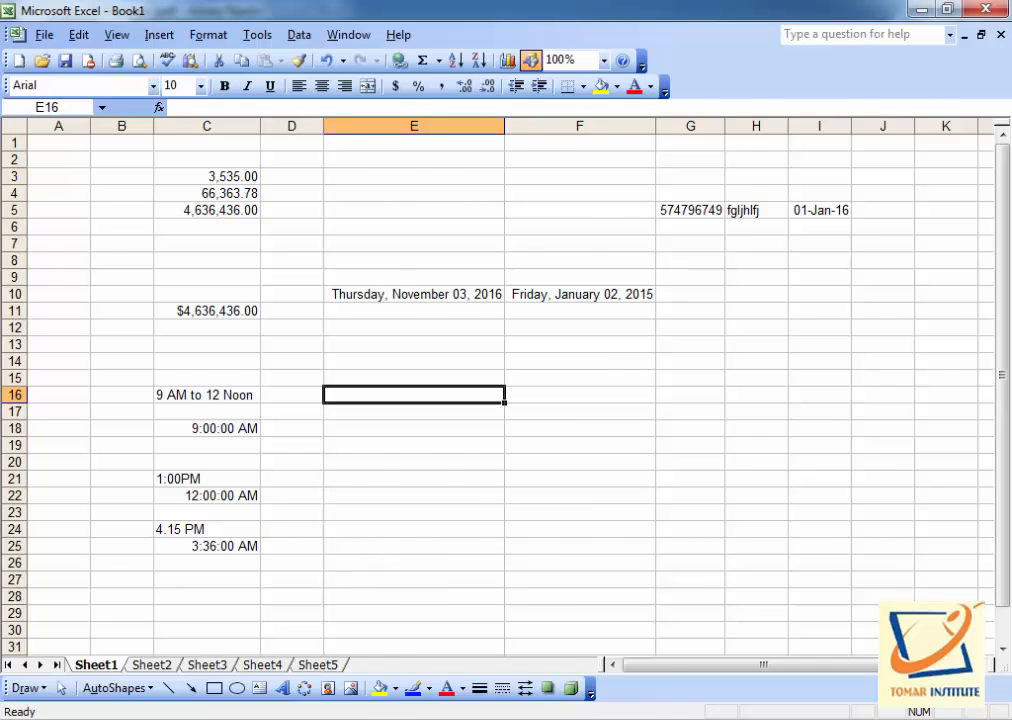
- Switch to the PDF notes in Adobe Reader and review the data types answer through to Q8 on inserting, removing and resizing rows and columns
key(alt+Tab)
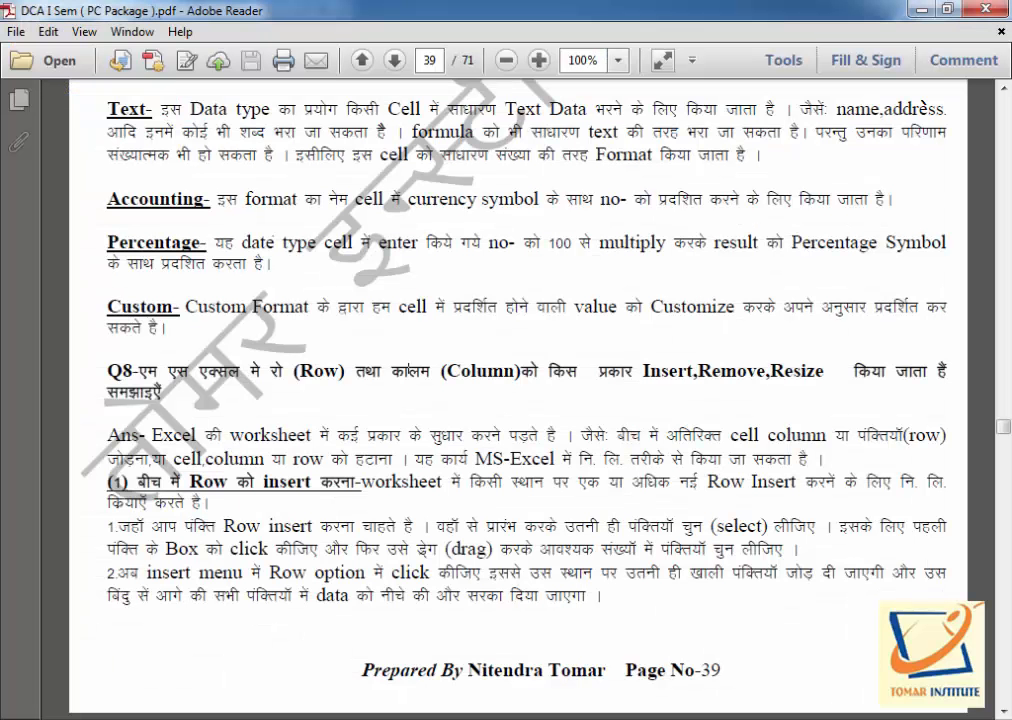
scroll(436, 346, up, 8)
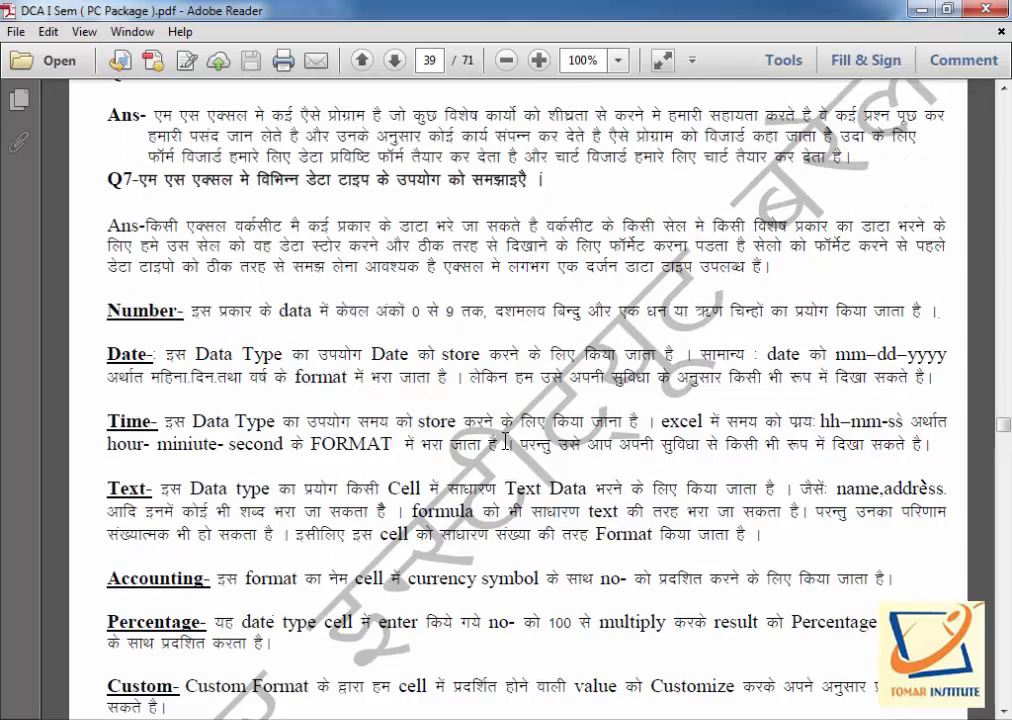
scroll(505, 443, down, 8)
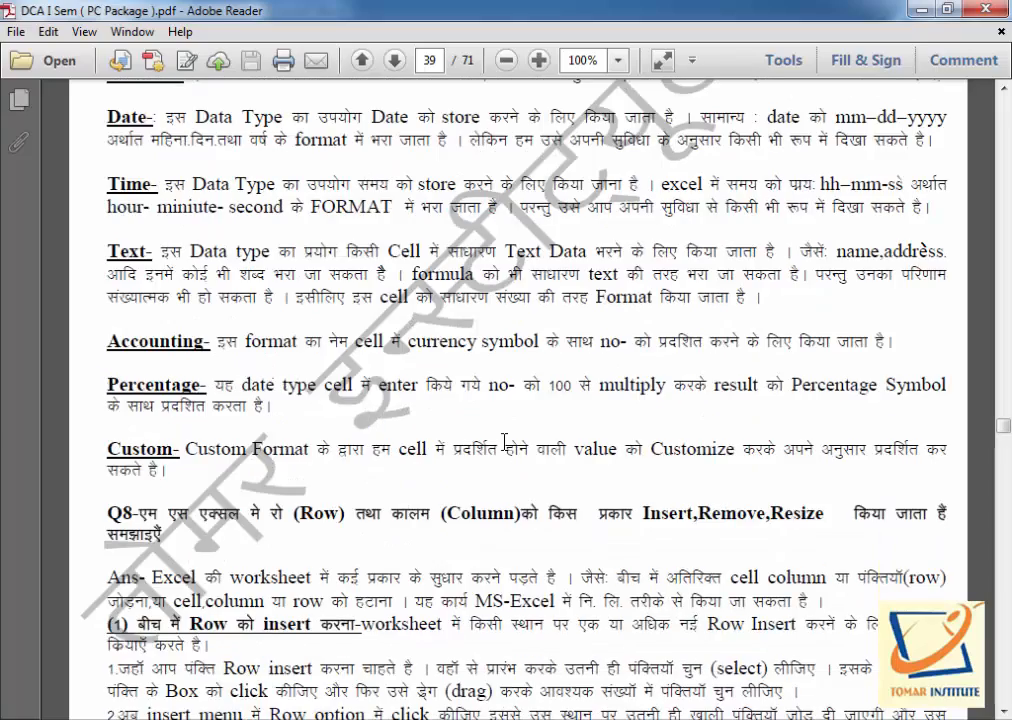
scroll(505, 443, down, 1)
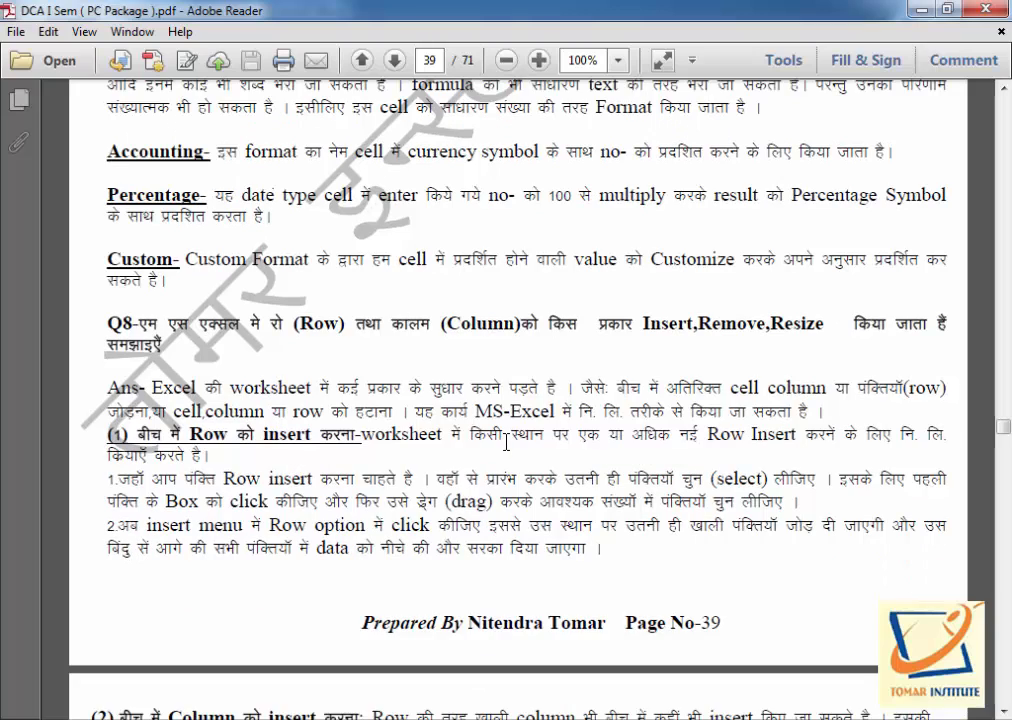
scroll(498, 437, down, 3)
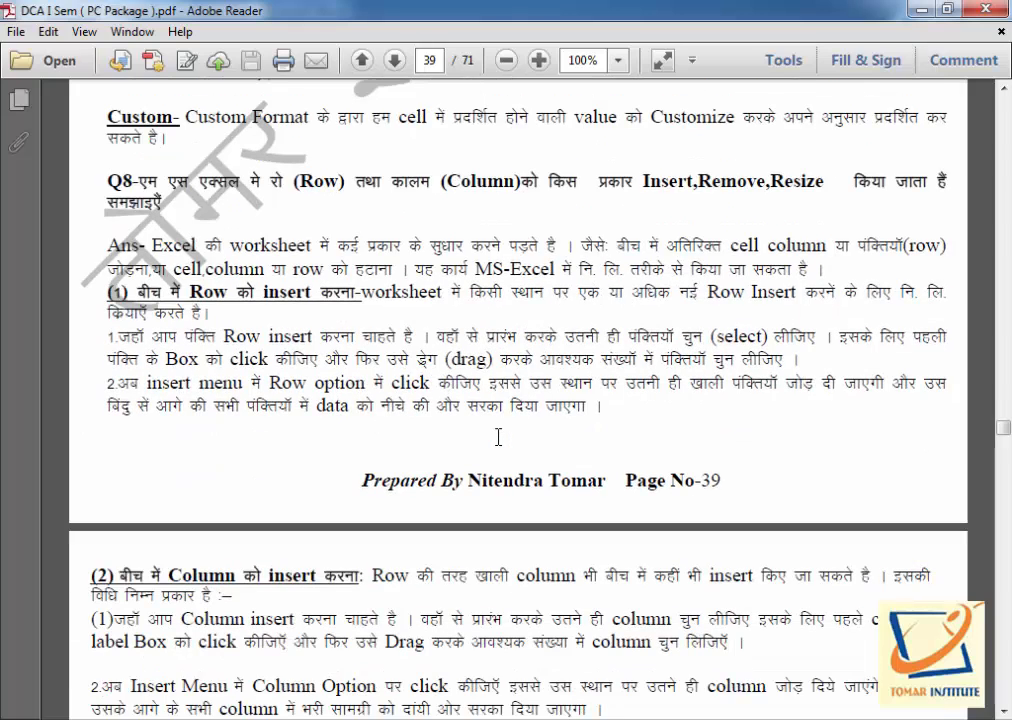